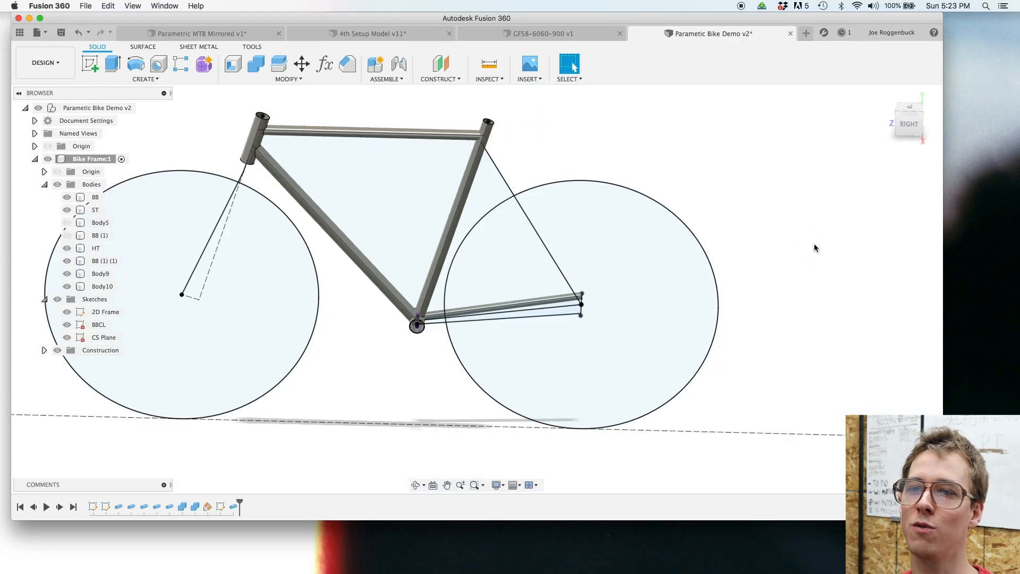
pyautogui.press('Escape')
pyautogui.scroll(5, 556, 325)
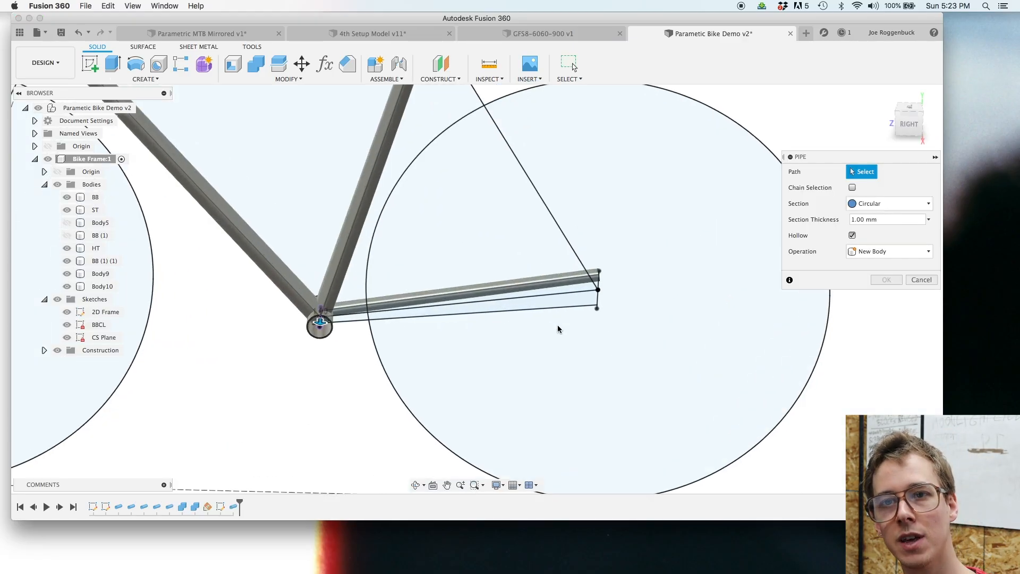
pyautogui.click(544, 306)
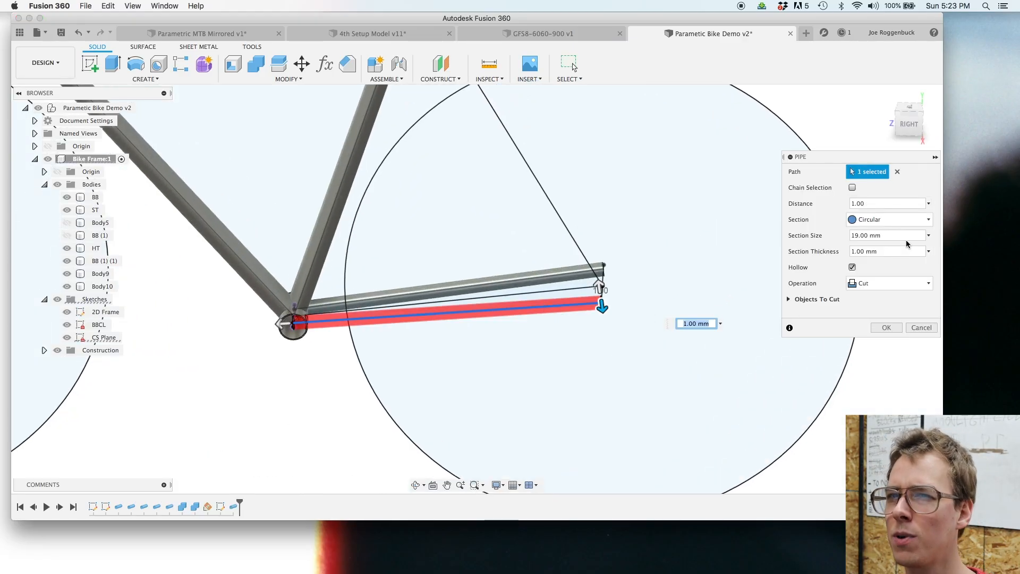
pyautogui.click(891, 236)
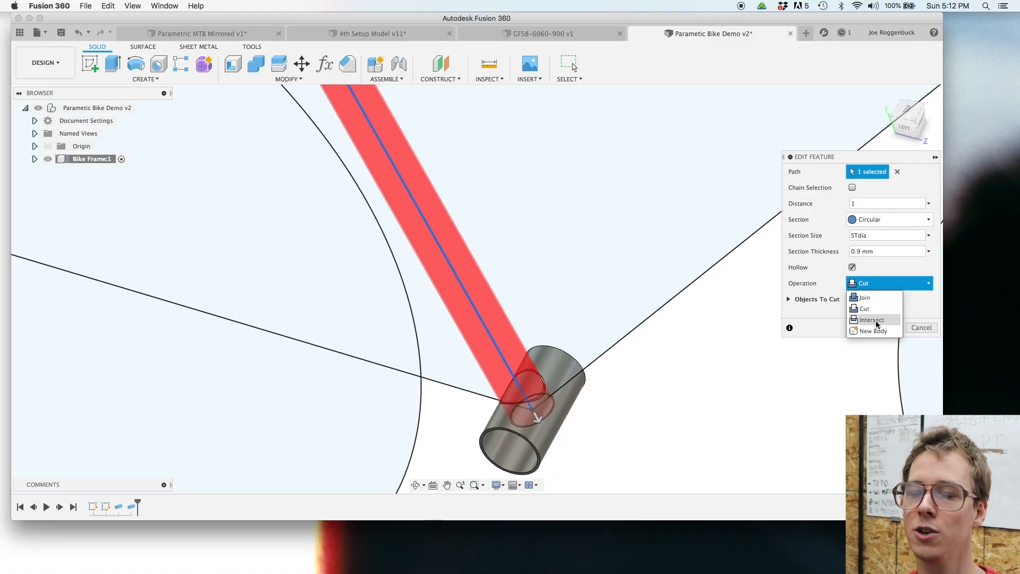
pyautogui.click(875, 321)
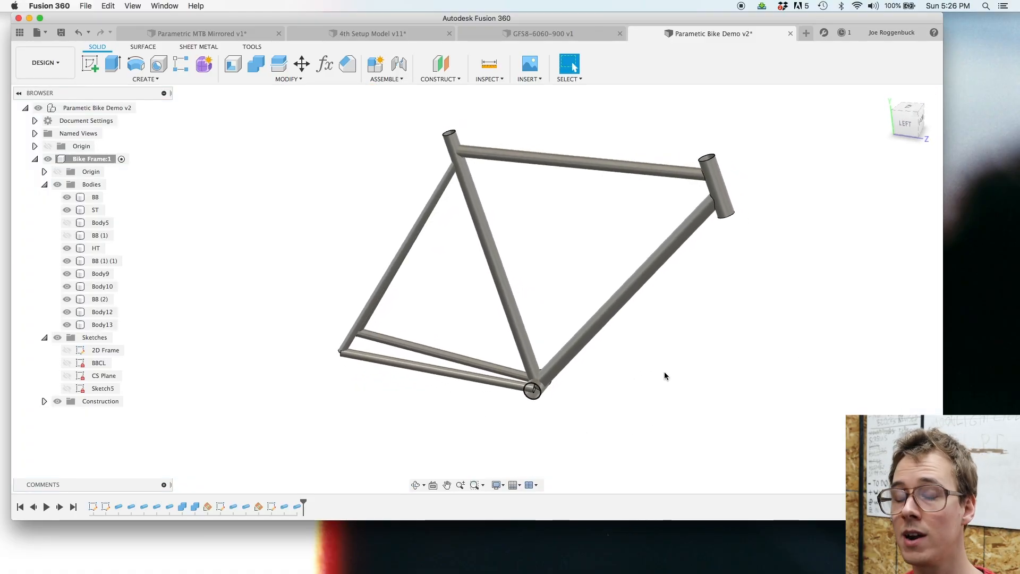
pyautogui.keyDown('shift'); pyautogui.moveTo(664, 376); pyautogui.dragTo(395, 277, button='middle'); pyautogui.keyUp('shift')
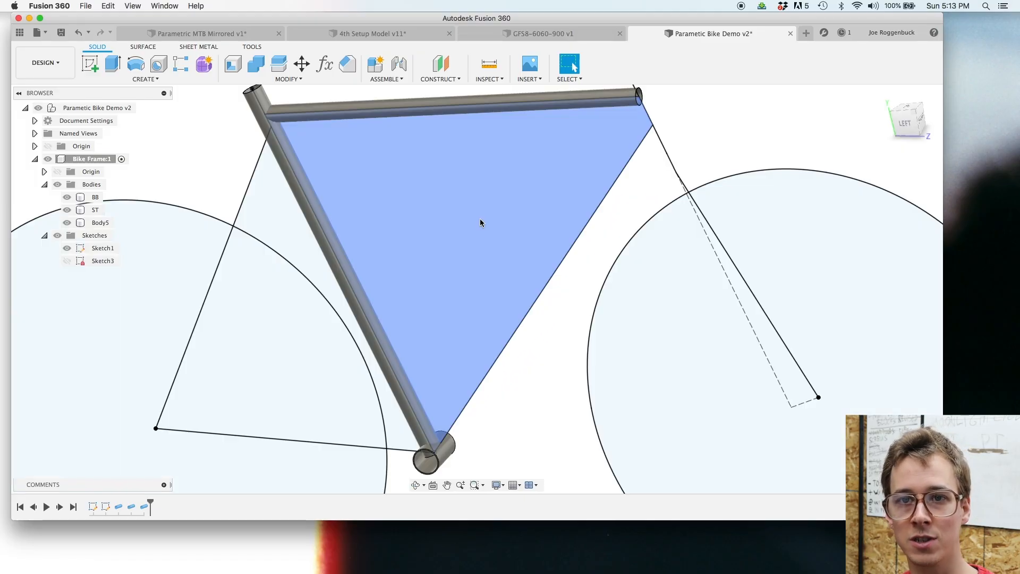
pyautogui.scroll(-3, 480, 219)
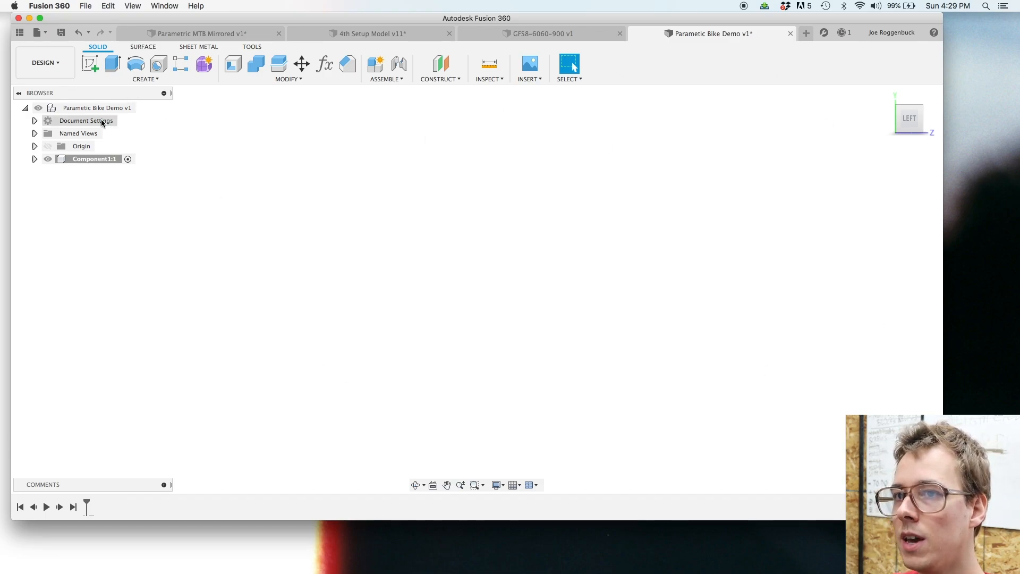
# Step: Review the names and expressions of the bike geometry's user parameters in Change Parameters
pyautogui.click(85, 157)
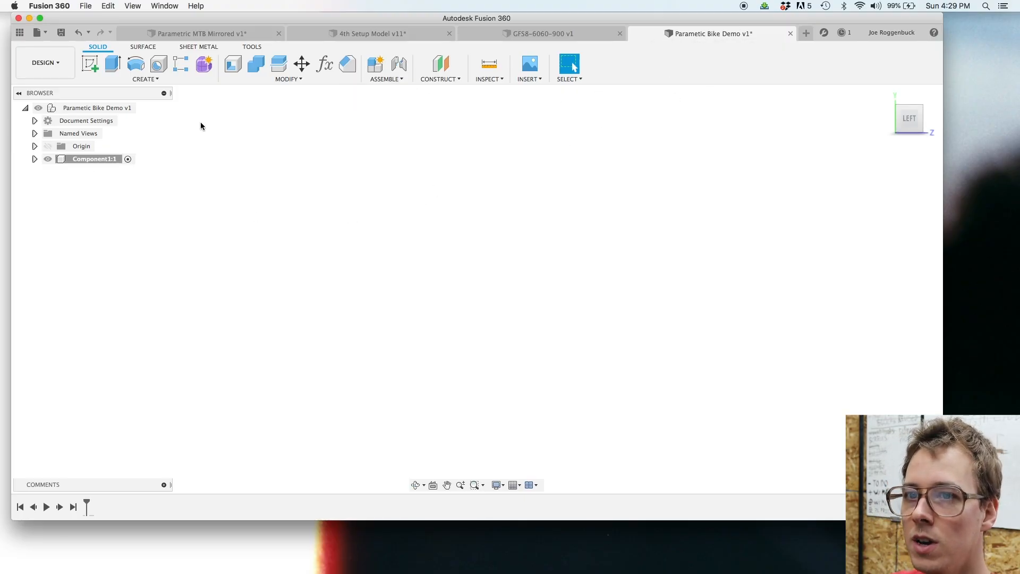
pyautogui.click(325, 64)
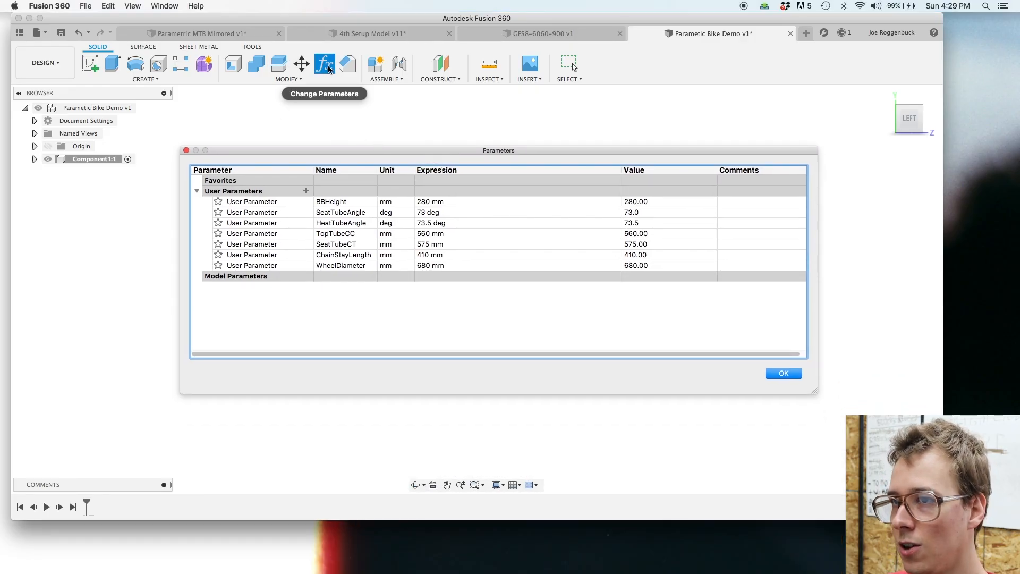
pyautogui.click(312, 77)
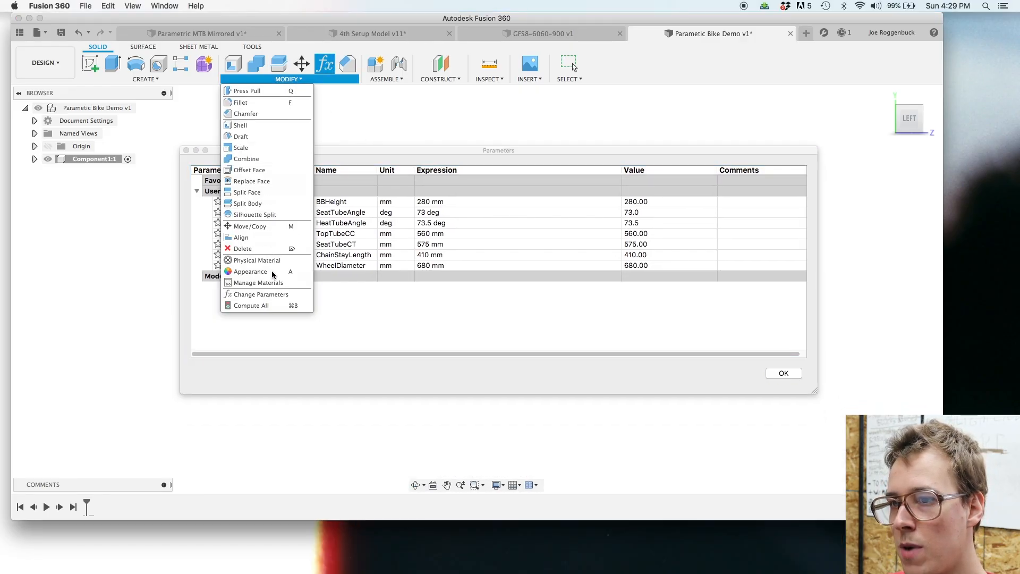
pyautogui.click(260, 296)
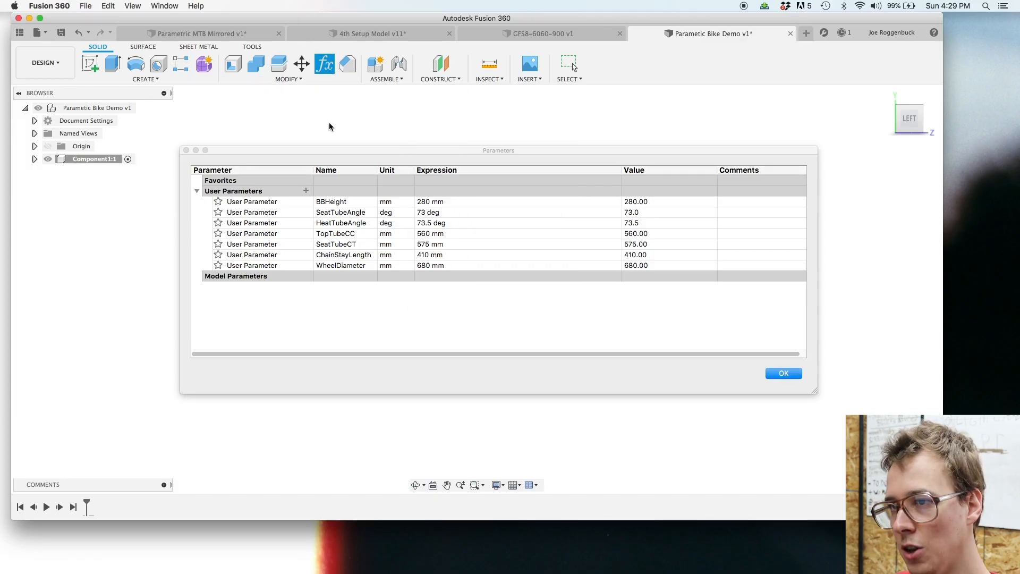
pyautogui.moveTo(341, 152); pyautogui.dragTo(346, 134)
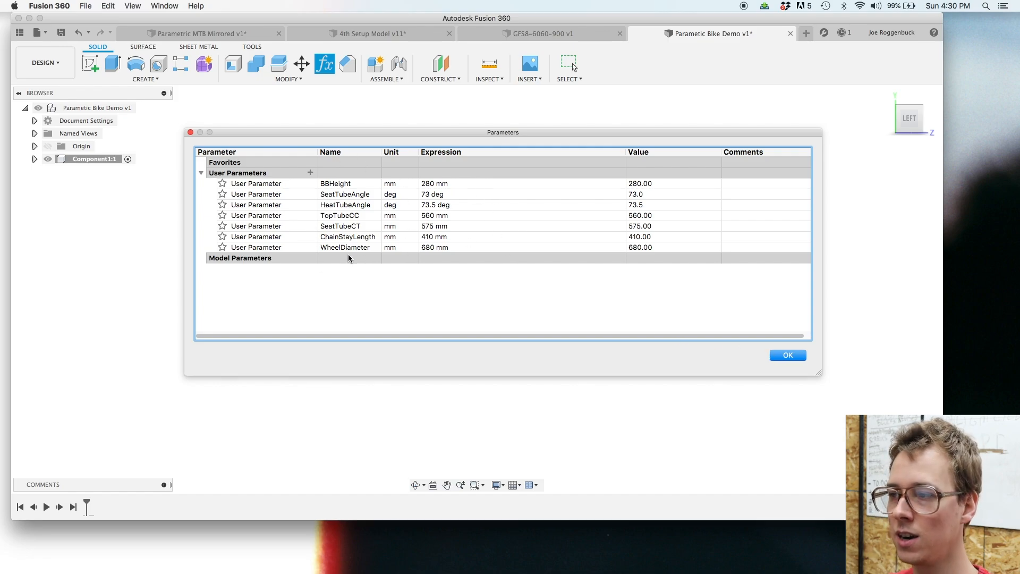
pyautogui.click(789, 353)
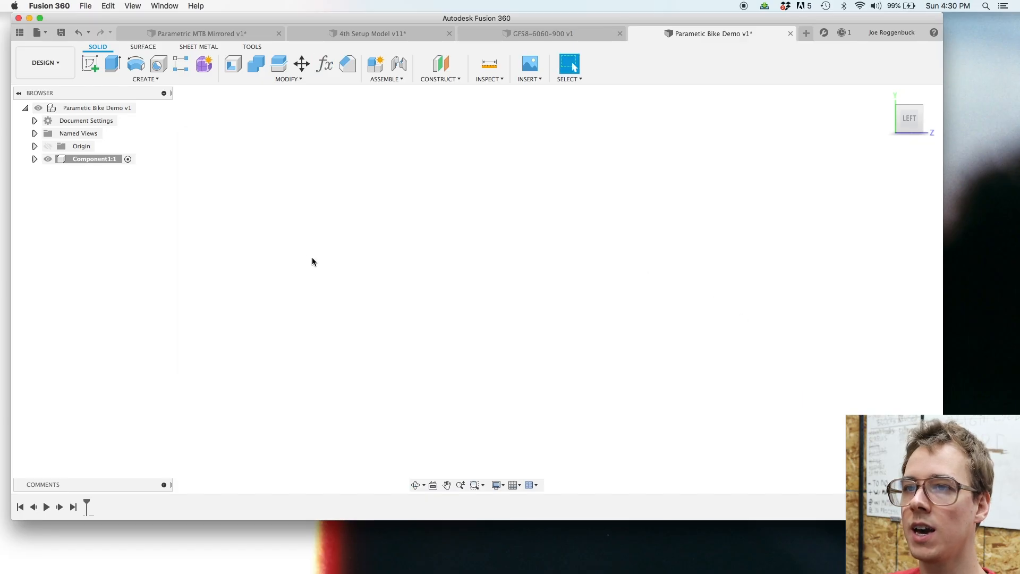
# Step: Create a sketch on the vertical YZ origin plane, seen from the left side
pyautogui.click(89, 64)
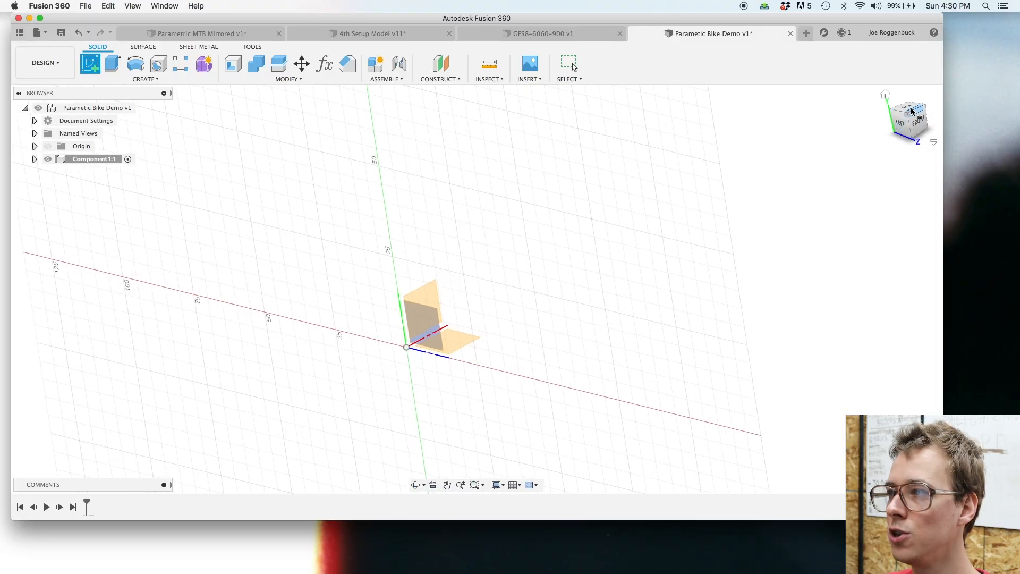
pyautogui.moveTo(916, 129); pyautogui.dragTo(921, 125)
pyautogui.click(904, 122)
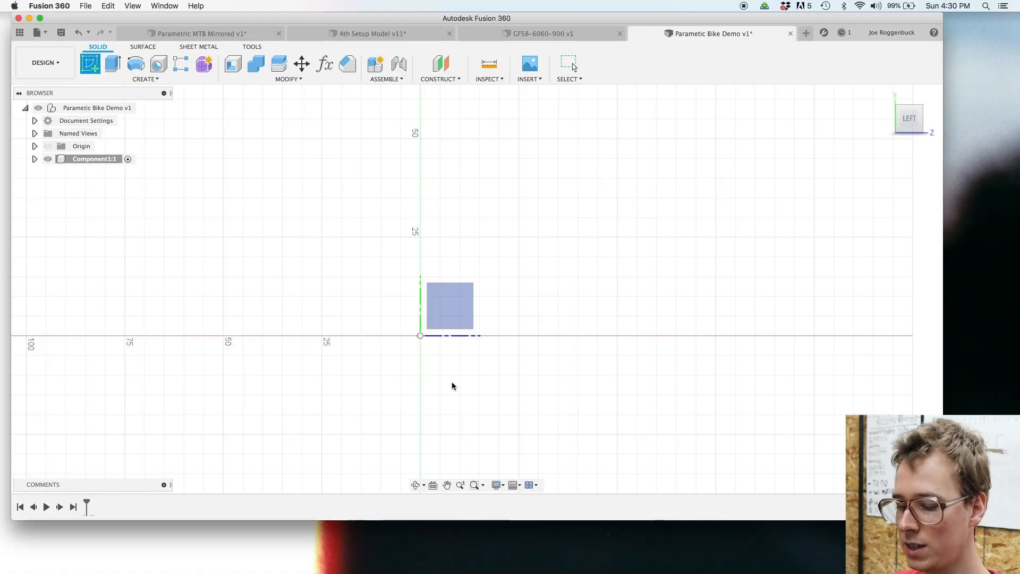
pyautogui.click(438, 309)
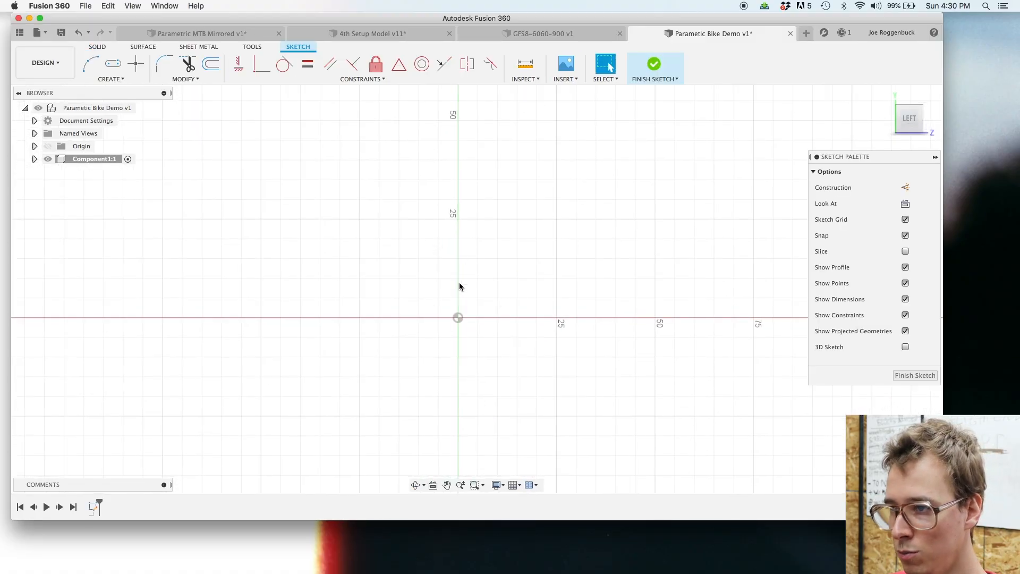
# Step: Sketch a horizontal ground line about 27 mm below the origin and convert it to a construction line
pyautogui.press('l')
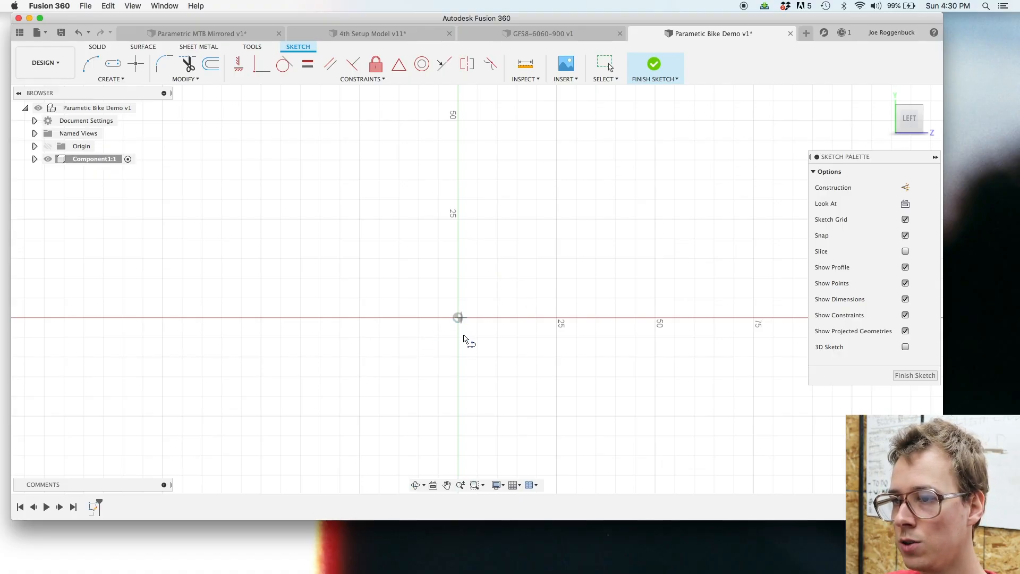
pyautogui.click(259, 426)
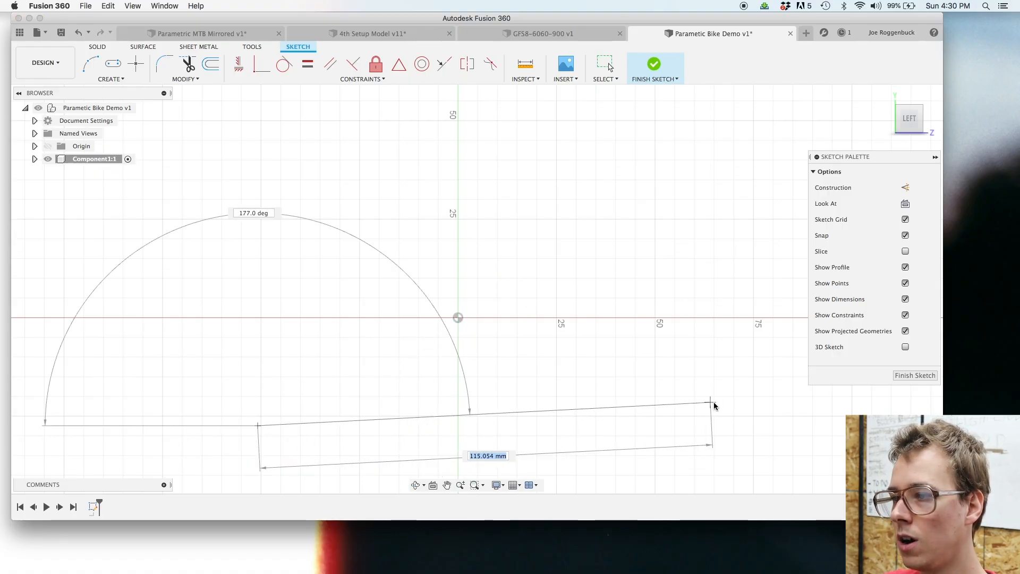
pyautogui.click(742, 426)
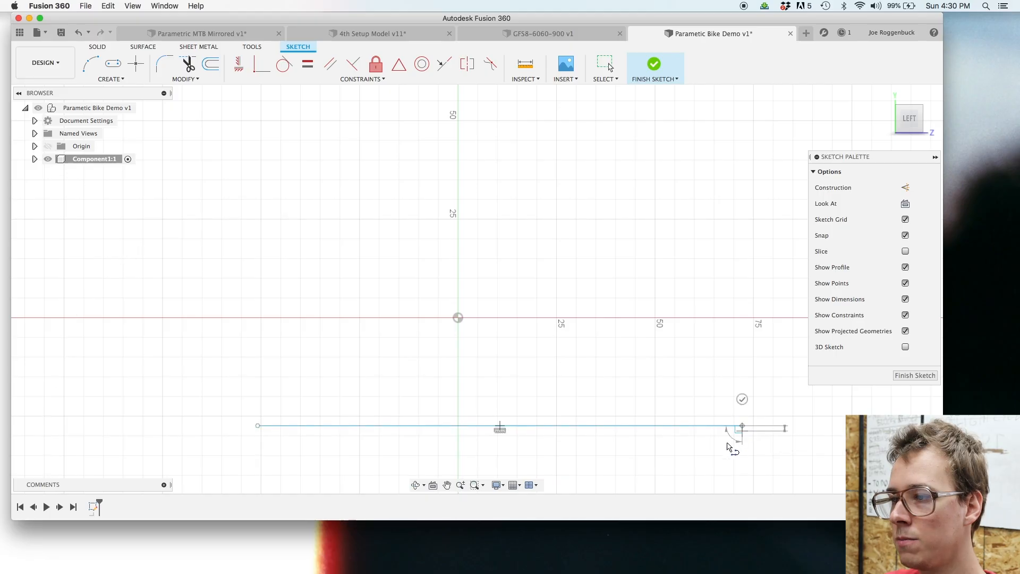
pyautogui.press('Escape')
pyautogui.click(670, 424)
pyautogui.press('x')
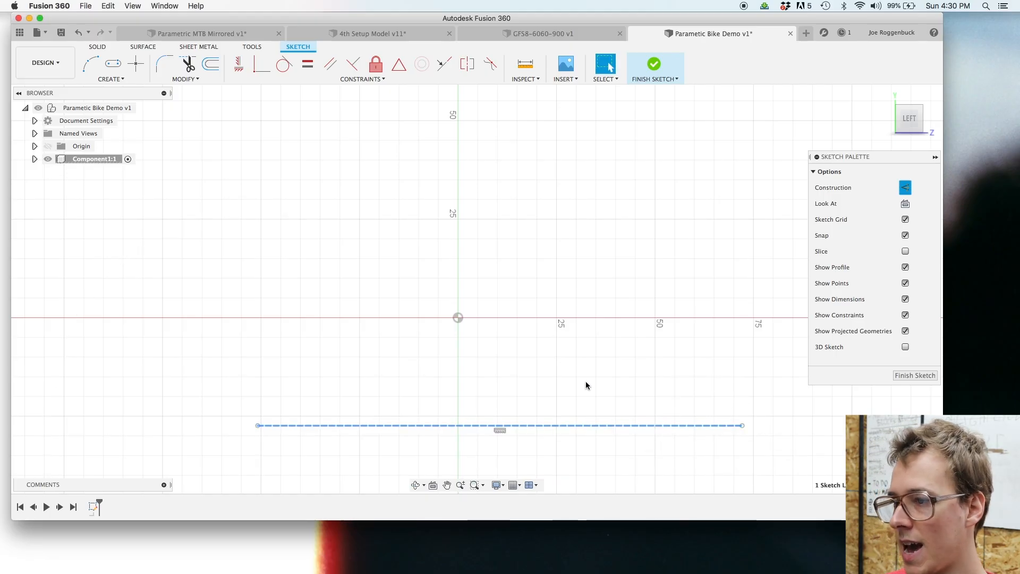
pyautogui.click(600, 366)
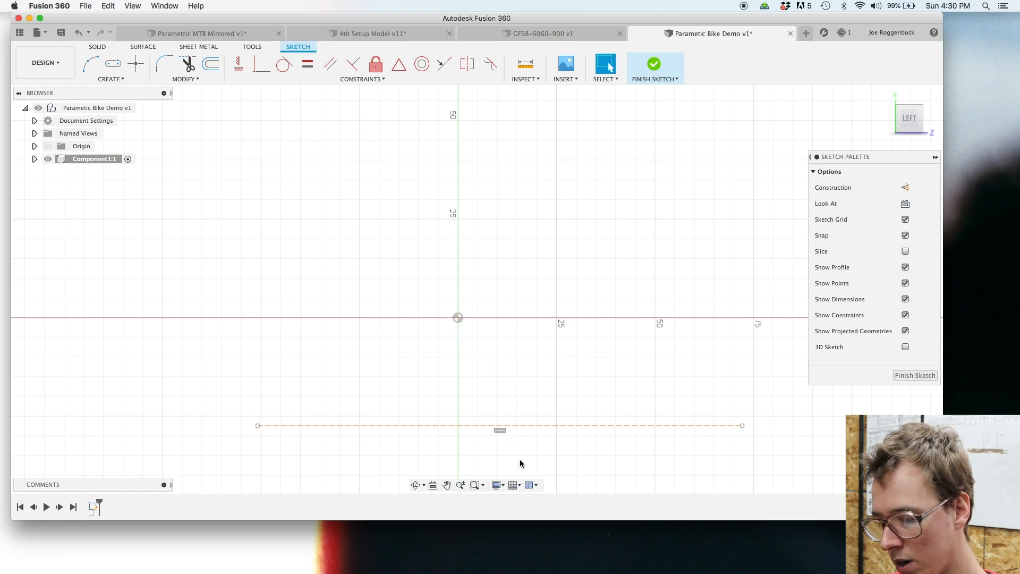
# Step: Dimension the distance between the construction ground line and the origin with the parameter BBHeight
pyautogui.press('d')
pyautogui.click(481, 425)
pyautogui.click(459, 319)
pyautogui.click(444, 364)
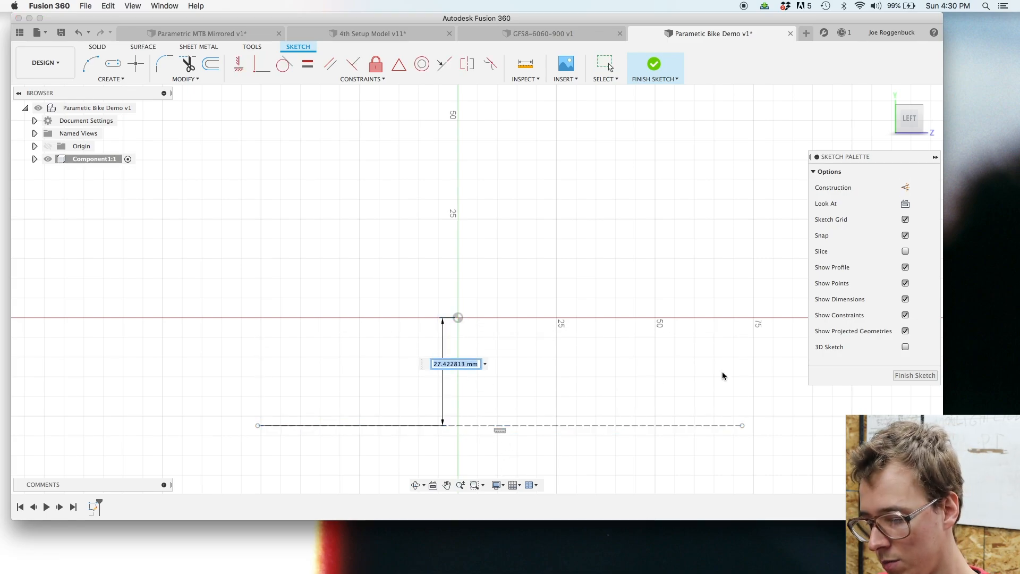
pyautogui.write('BBHeight')
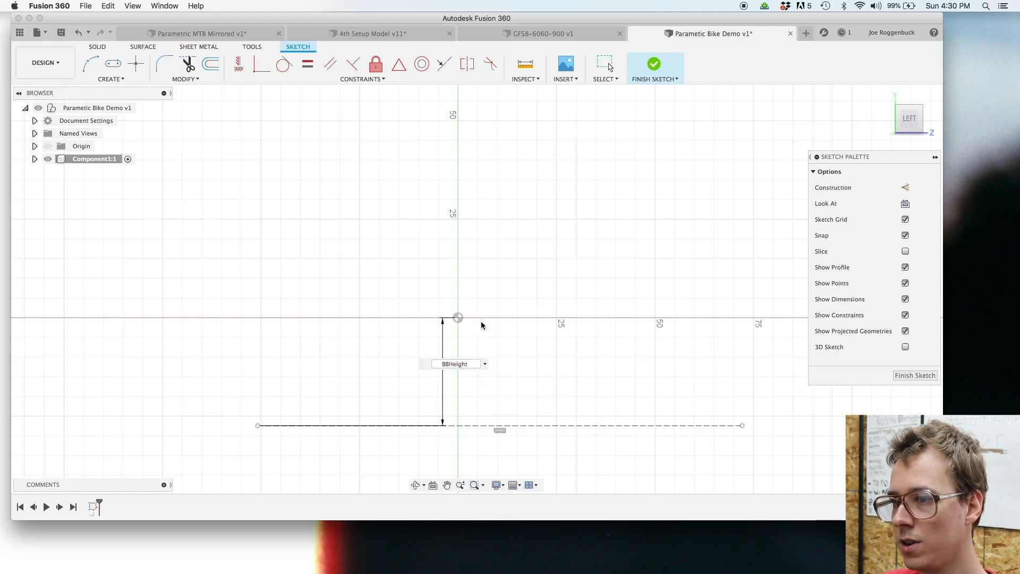
pyautogui.scroll(1, 494, 351)
pyautogui.scroll(3, 534, 435)
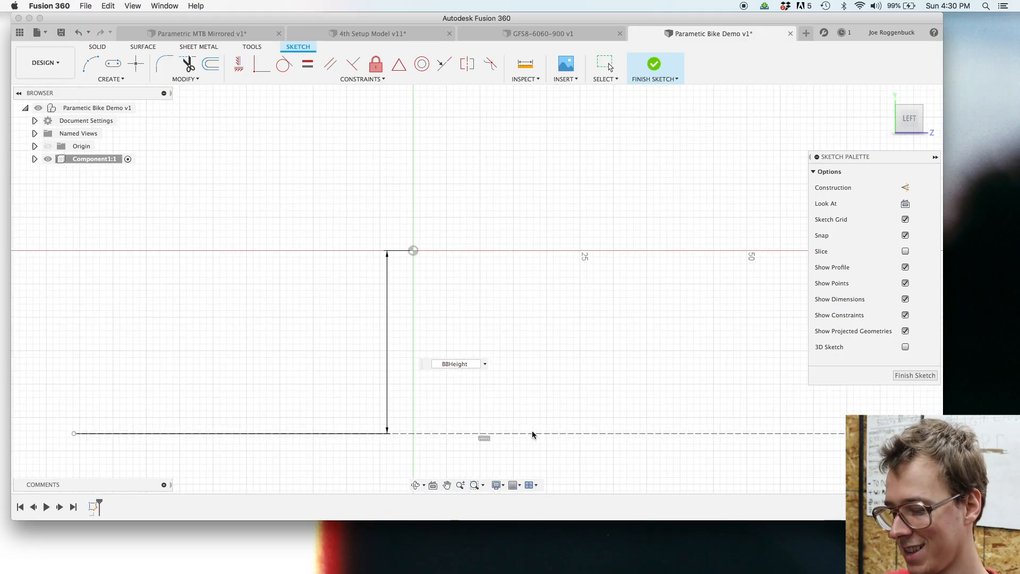
pyautogui.press('Return')
# Step: Sketch the seat tube line about 470 mm long from the origin, leaning upward toward the negative Z side
pyautogui.scroll(-10, 485, 303)
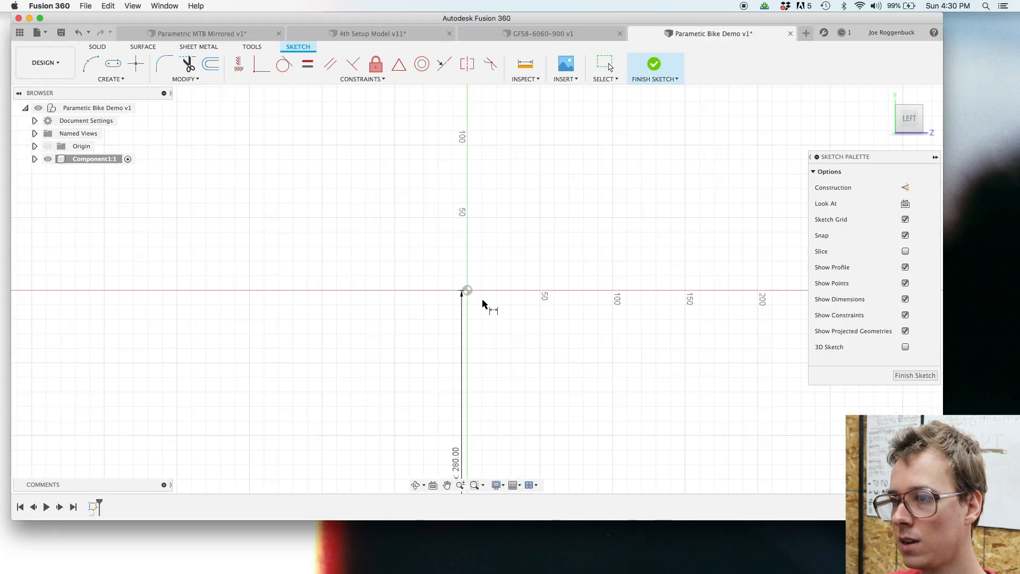
pyautogui.moveTo(502, 302); pyautogui.dragTo(504, 358, button='middle')
pyautogui.scroll(-1, 504, 357)
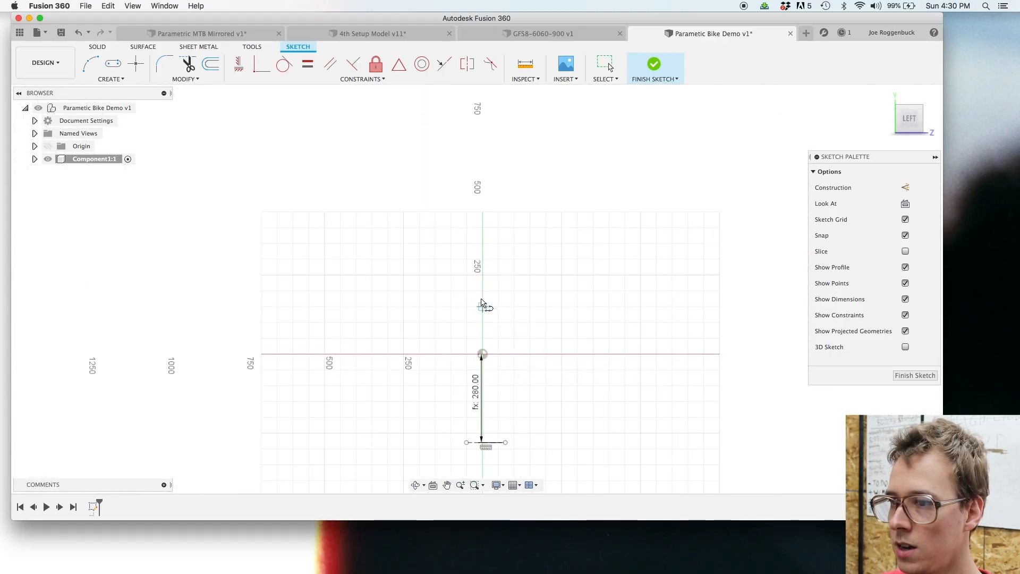
pyautogui.click(482, 354)
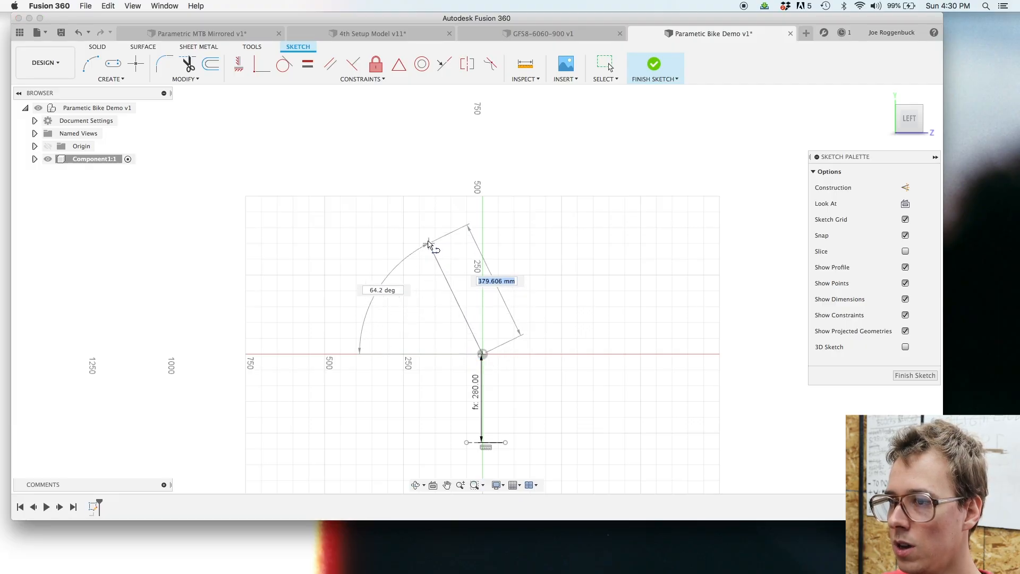
pyautogui.click(420, 219)
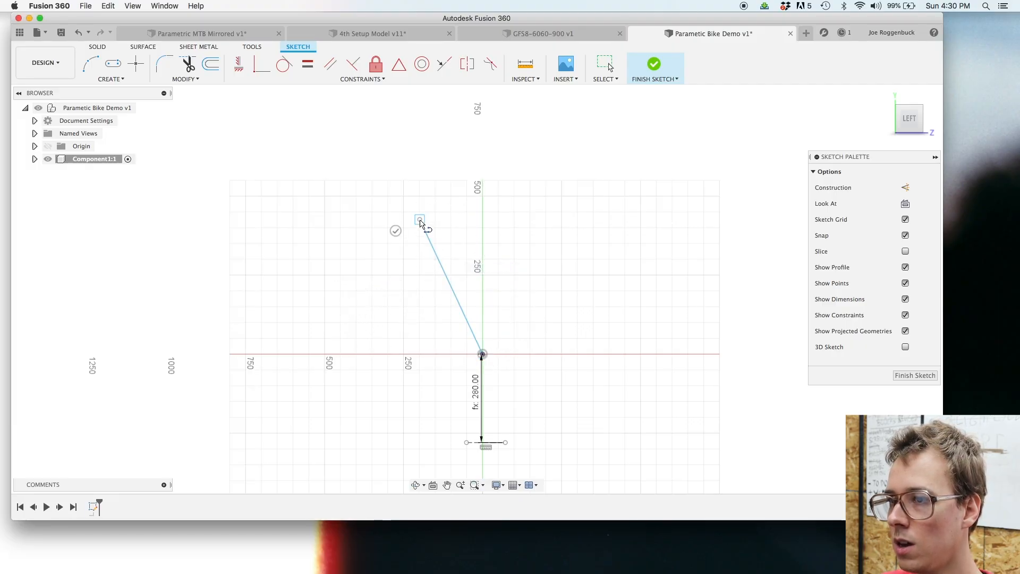
pyautogui.press('Escape')
# Step: Dimension the seat tube line's length with the parameter SeatTubeCT
pyautogui.click(445, 274)
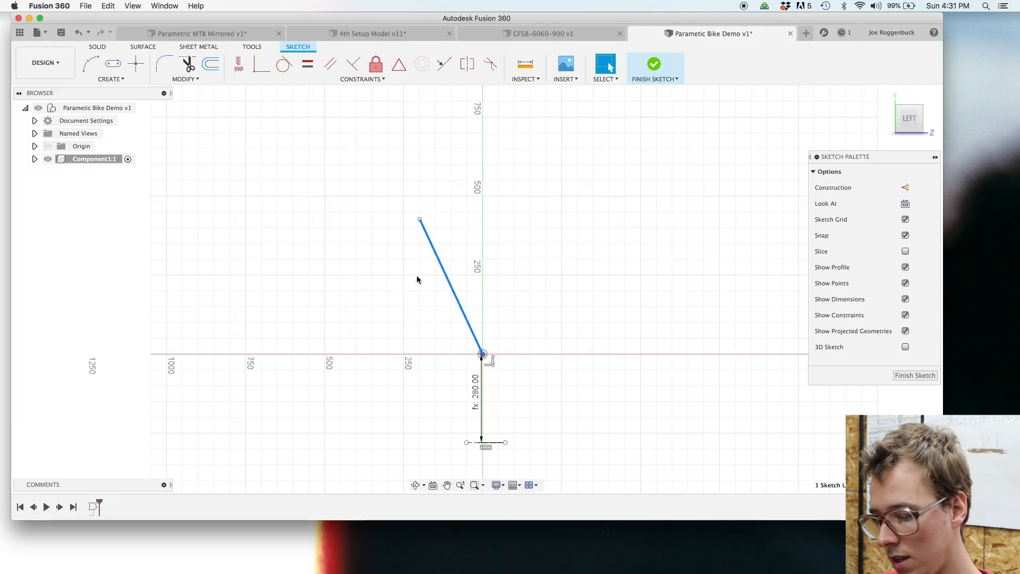
pyautogui.press('d')
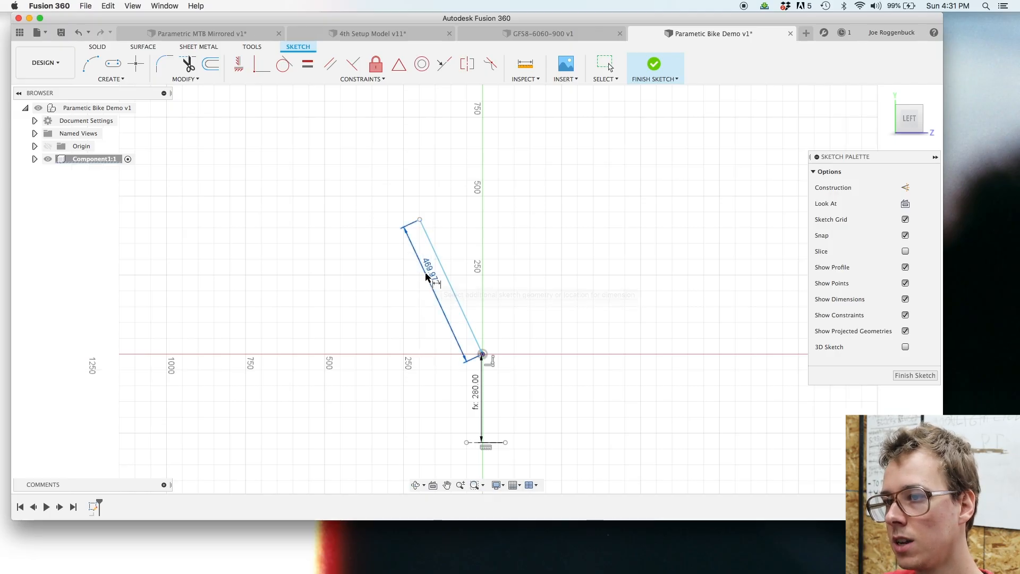
pyautogui.click(427, 273)
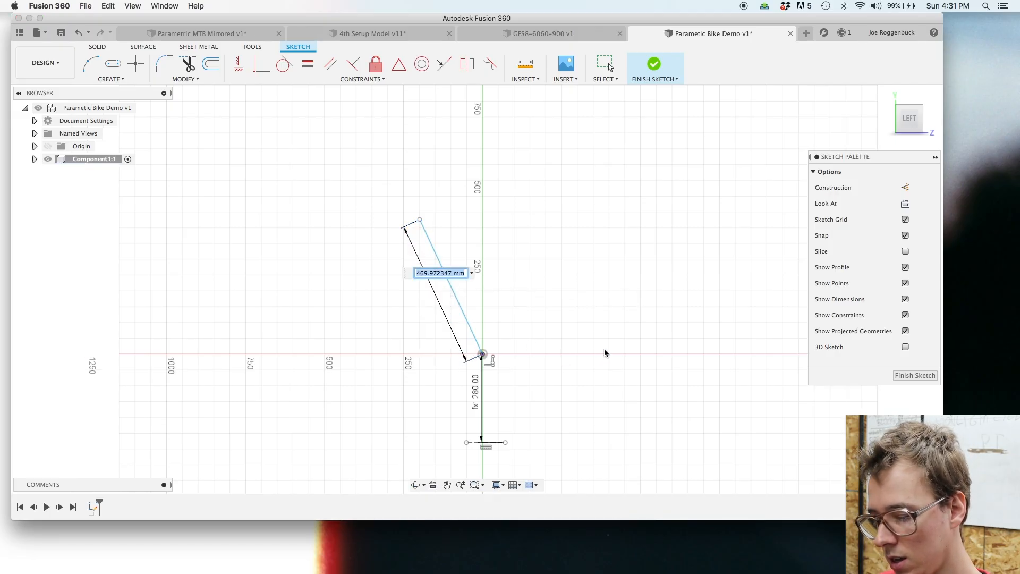
pyautogui.write('seat')
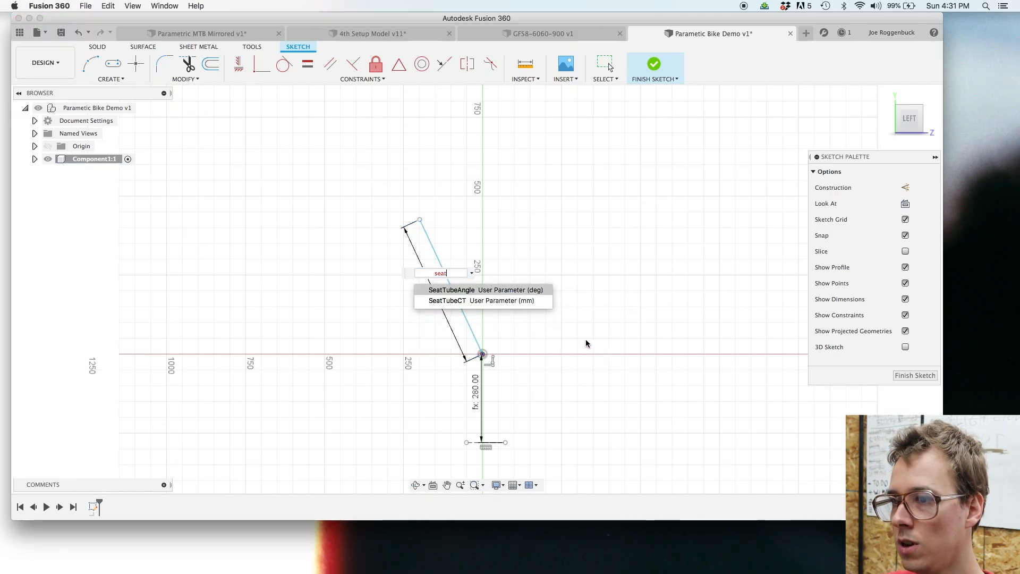
pyautogui.click(525, 301)
pyautogui.press('Return')
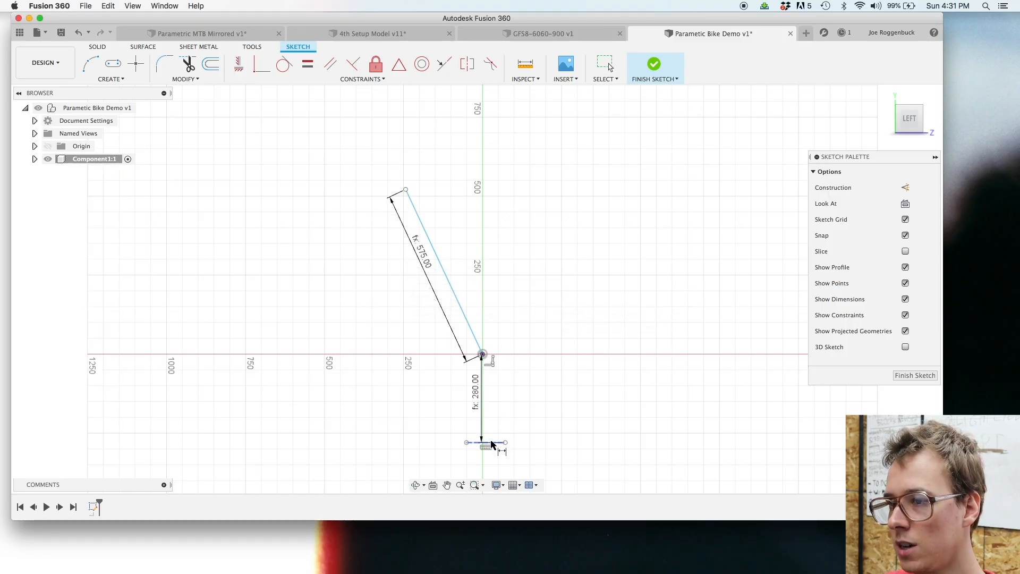
pyautogui.press('Escape')
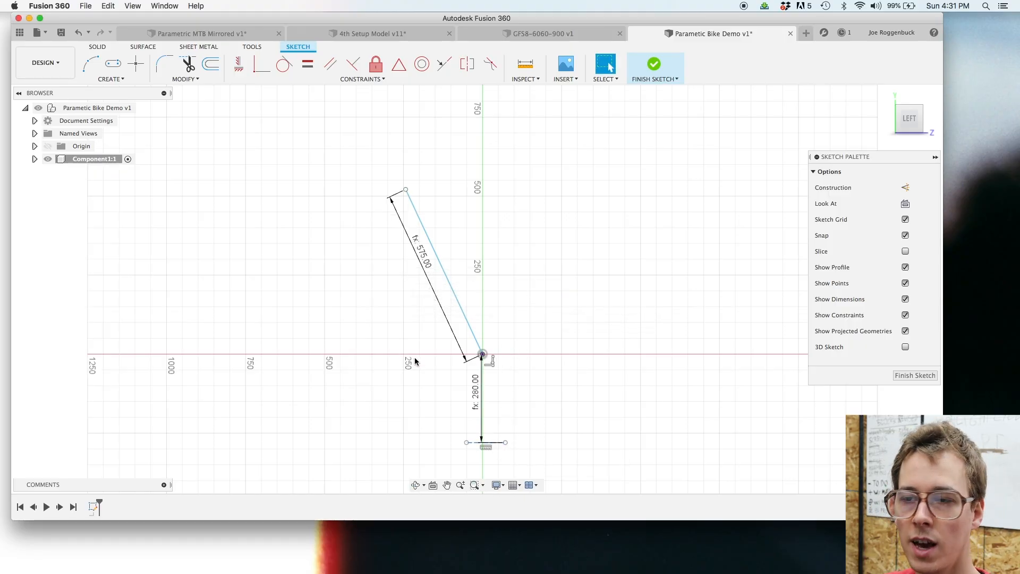
# Step: Dimension the angle between the seat tube line and the construction ground line with the parameter SeatTubeAngle
pyautogui.press('d')
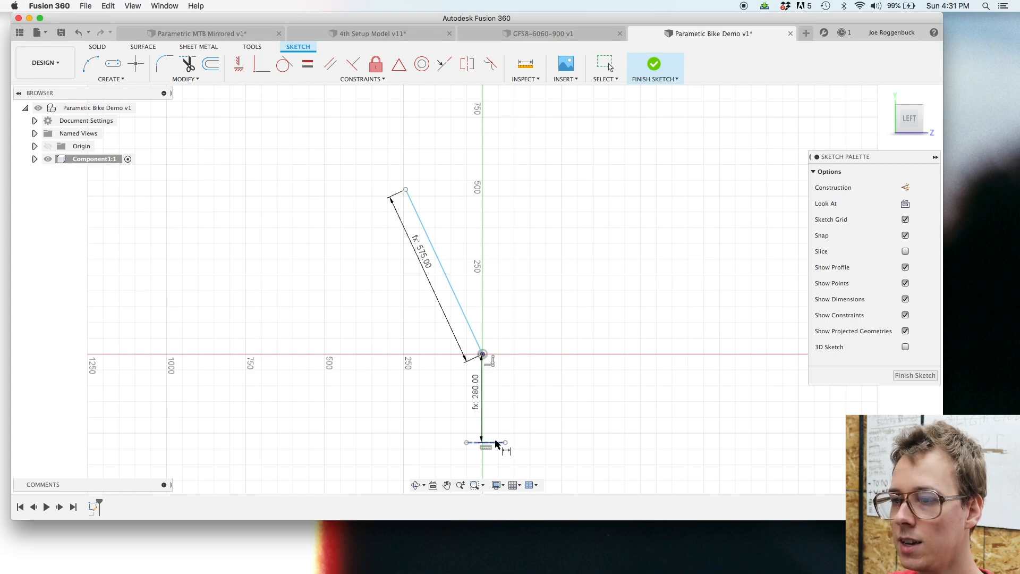
pyautogui.click(496, 443)
pyautogui.click(469, 327)
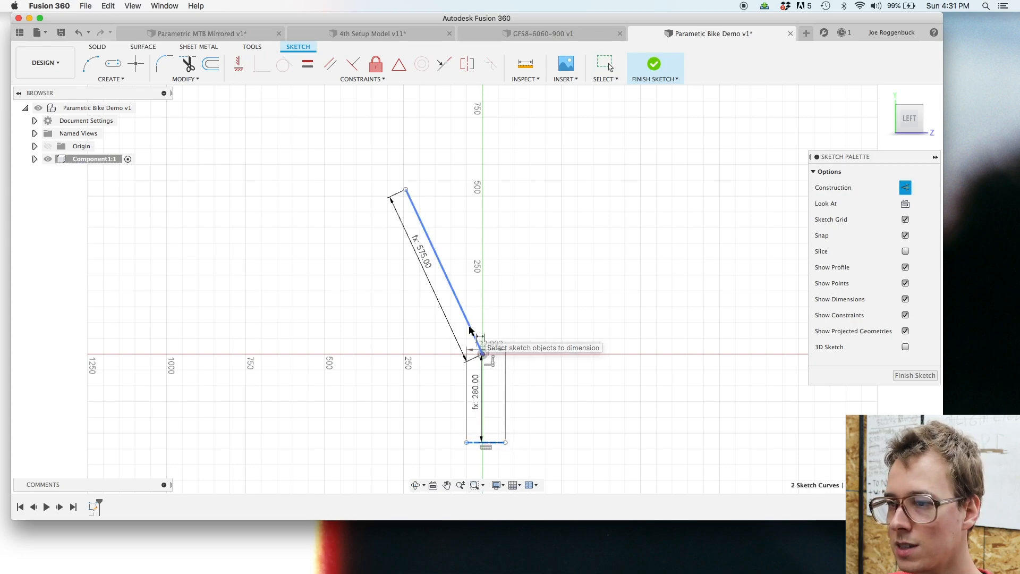
pyautogui.click(417, 365)
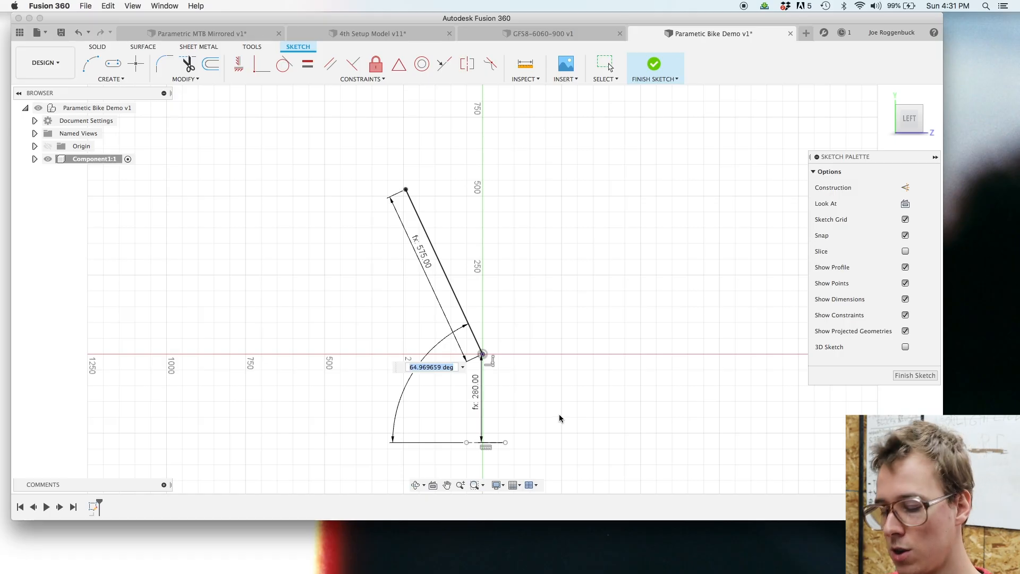
pyautogui.write('seat')
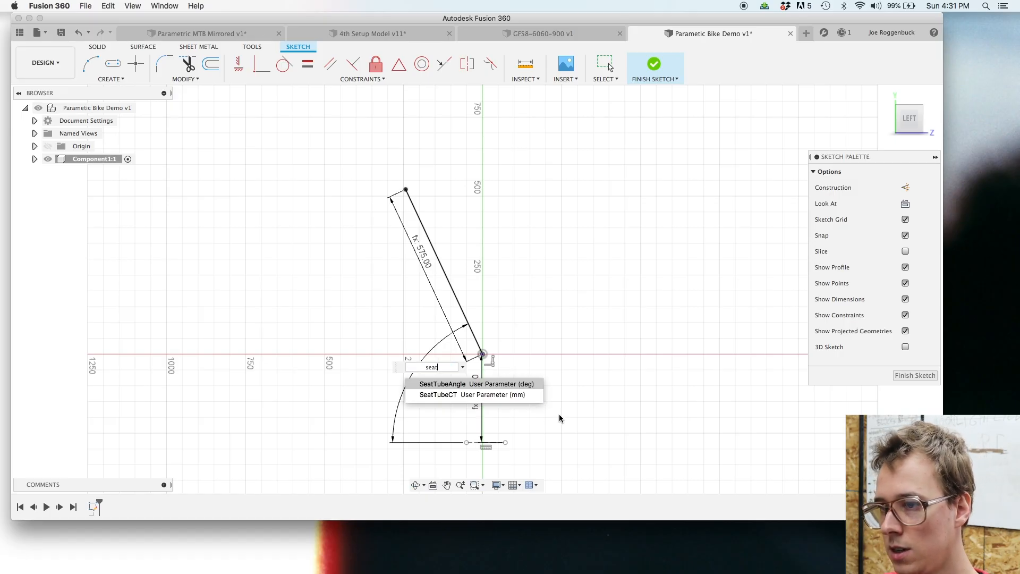
pyautogui.click(504, 384)
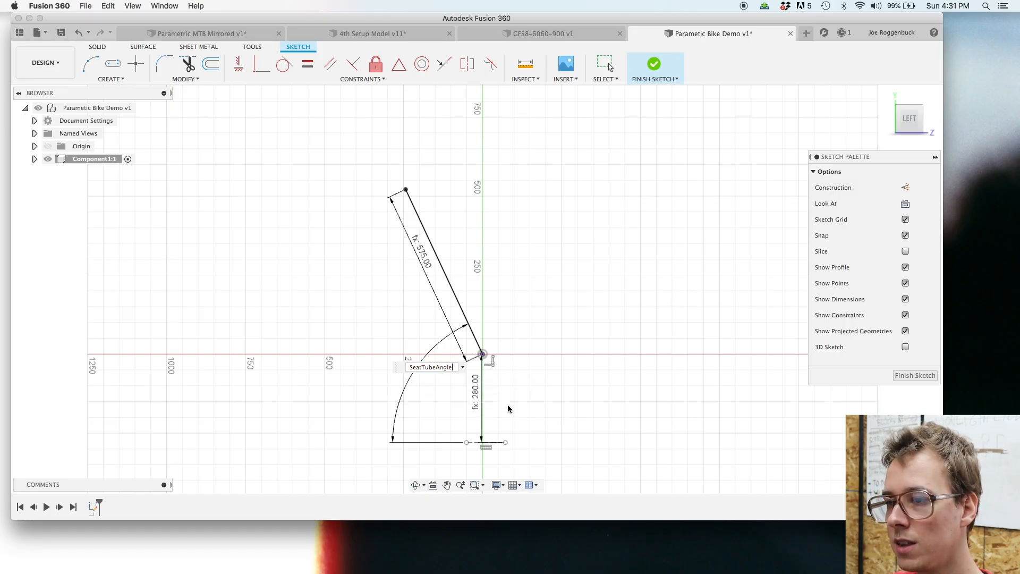
pyautogui.press('Return')
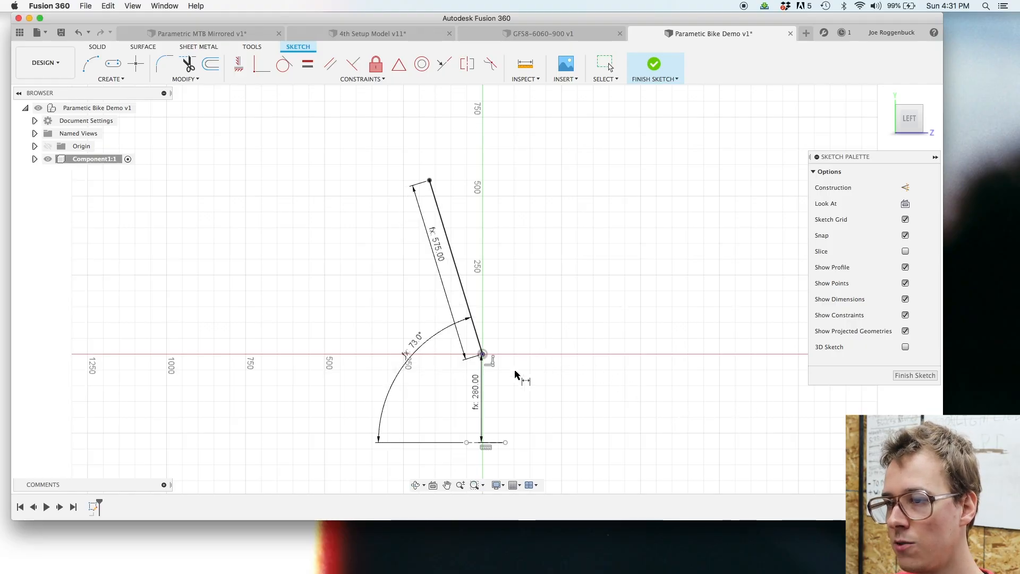
# Step: Sketch the down tube line from the origin up toward positive Z and the top tube line forward from just below the seat tube's upper end
pyautogui.click(482, 353)
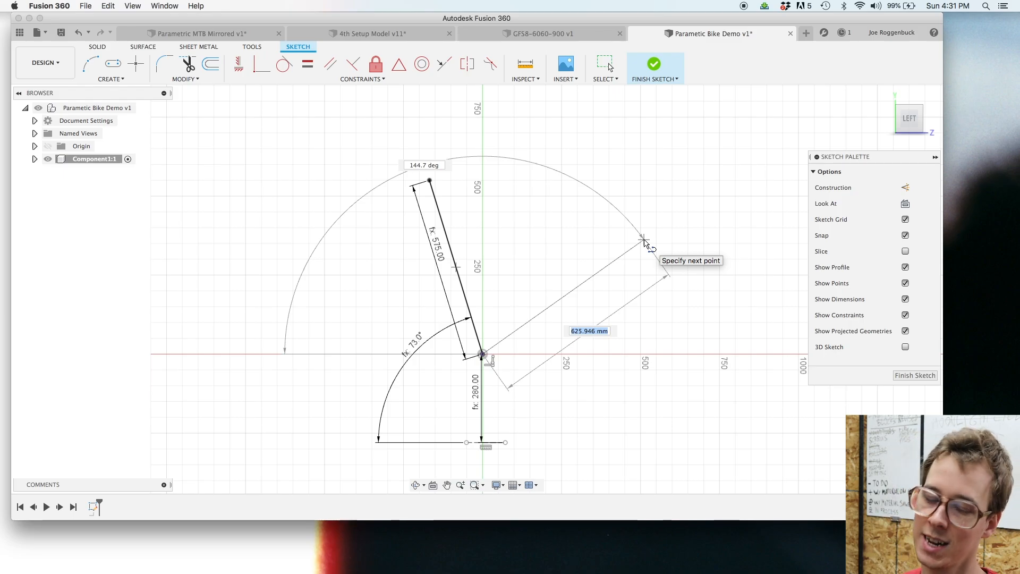
pyautogui.click(665, 243)
pyautogui.press('Escape')
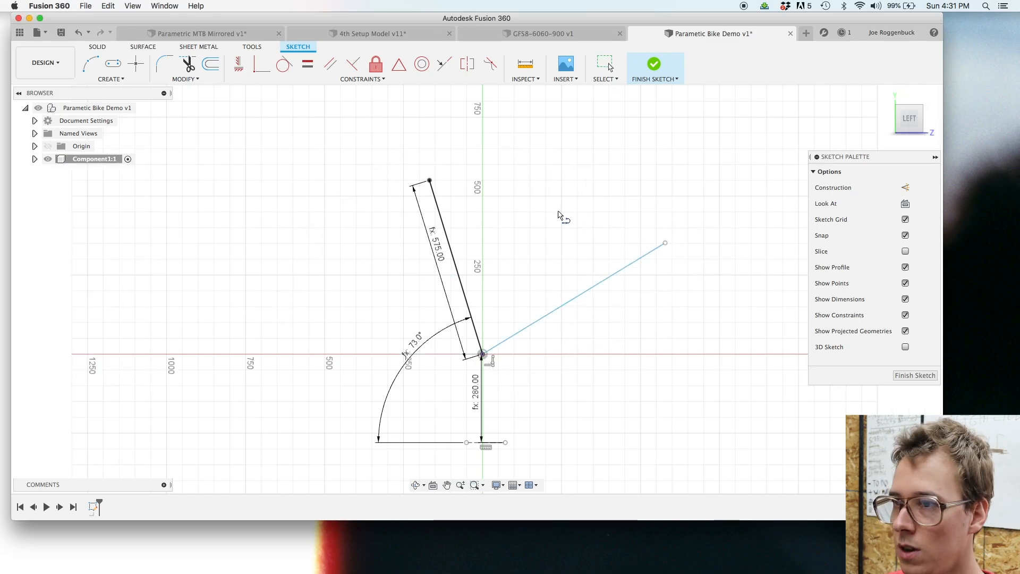
pyautogui.click(435, 195)
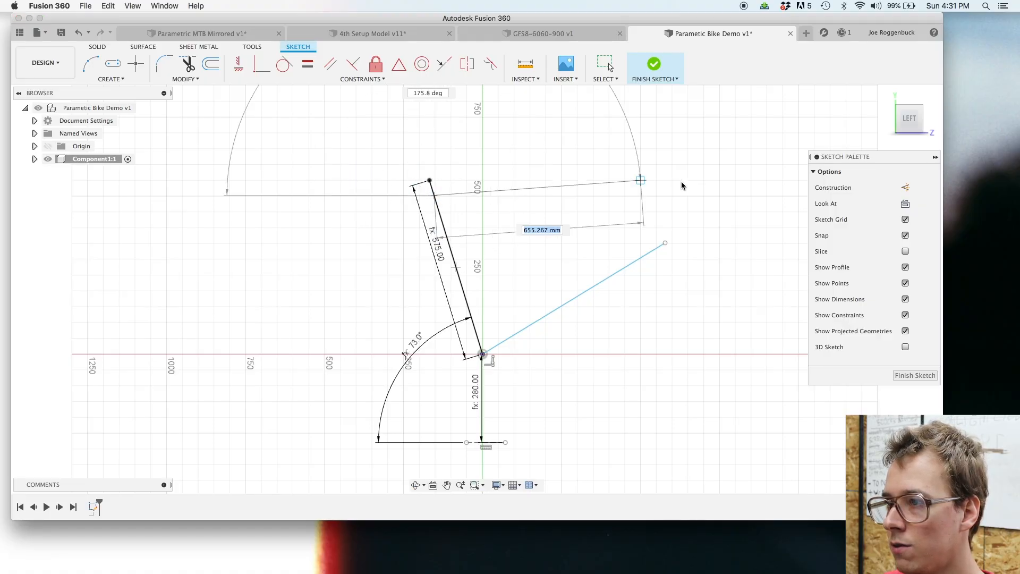
pyautogui.click(690, 188)
pyautogui.press('Escape')
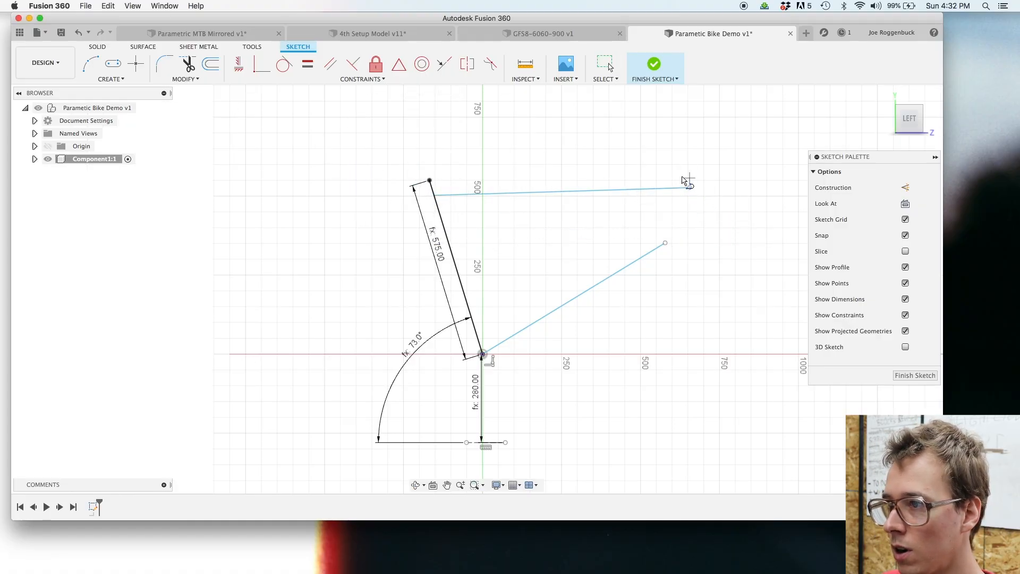
# Step: Sketch the head tube line sloping down and forward, crossing the top tube's front end and passing ahead of the down tube
pyautogui.click(657, 149)
pyautogui.click(719, 285)
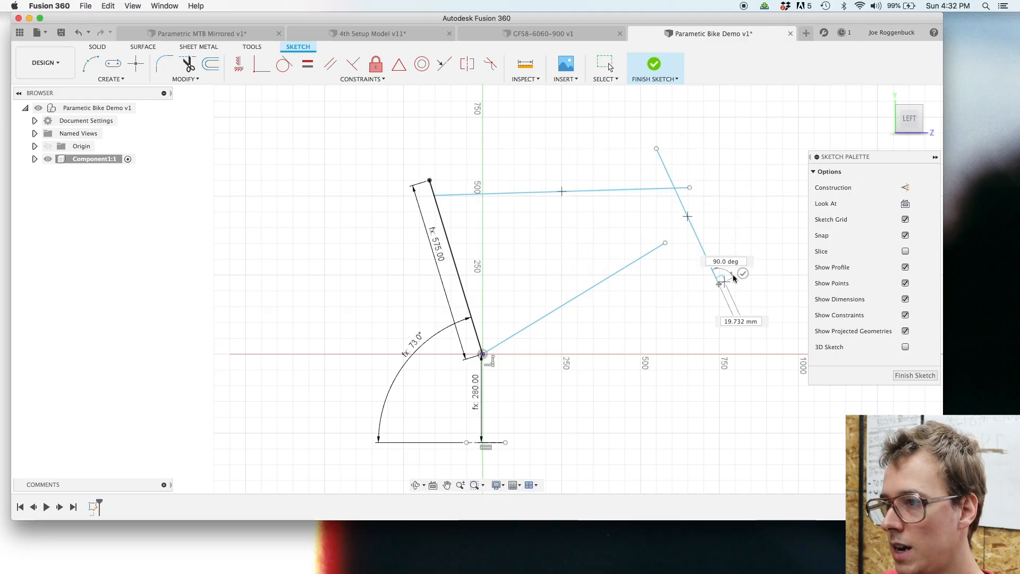
pyautogui.press('Escape')
# Step: Make the front endpoints of the top tube and down tube lines coincident with the head tube line
pyautogui.scroll(-3, 729, 247)
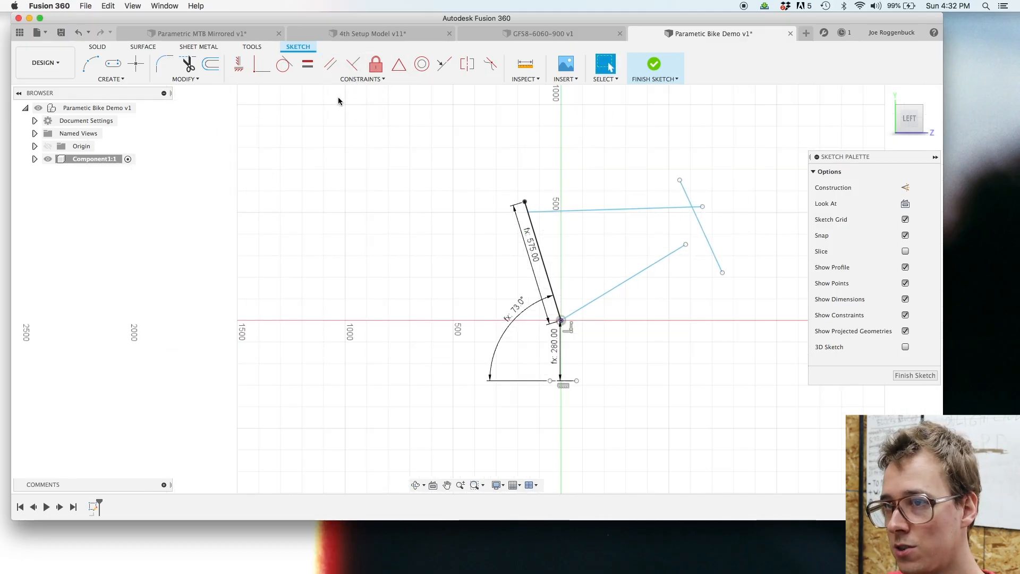
pyautogui.click(262, 64)
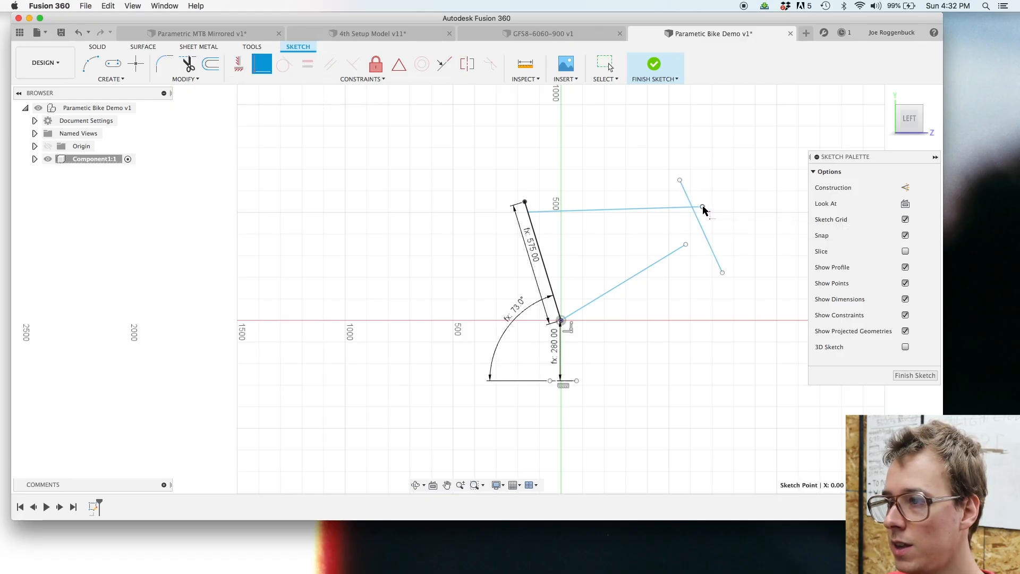
pyautogui.click(699, 226)
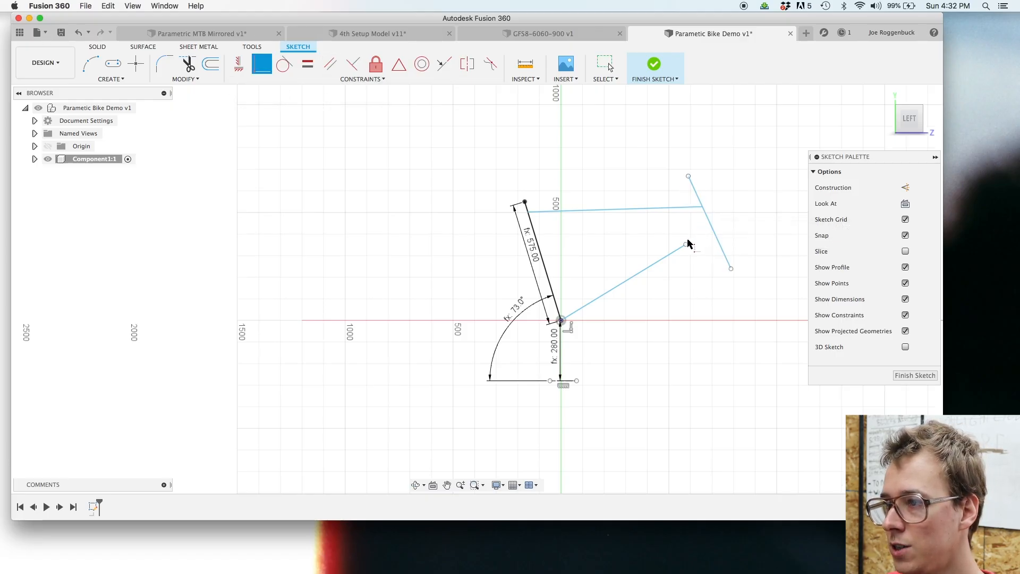
pyautogui.click(686, 244)
pyautogui.click(712, 229)
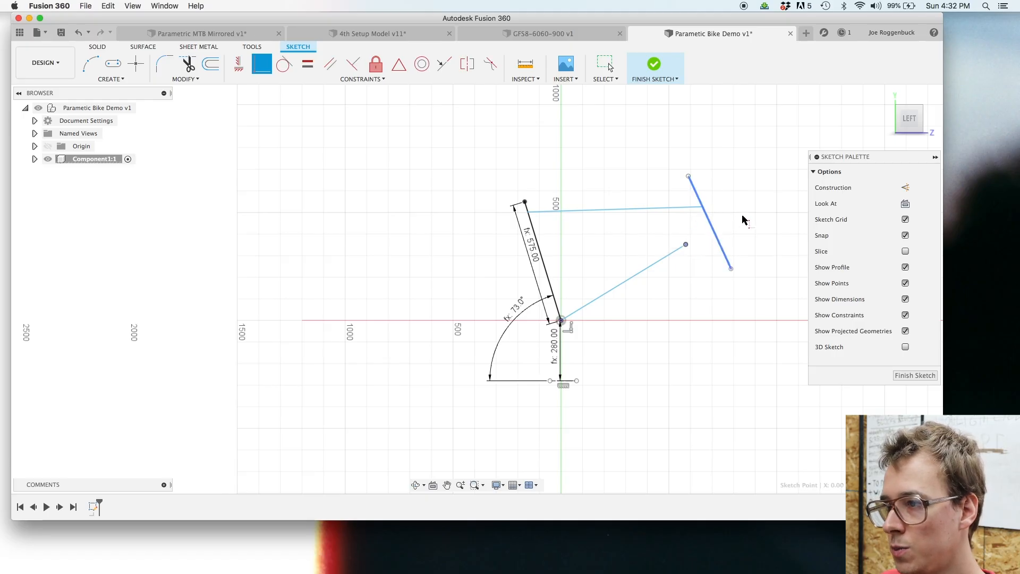
pyautogui.moveTo(732, 214); pyautogui.dragTo(623, 245, button='middle')
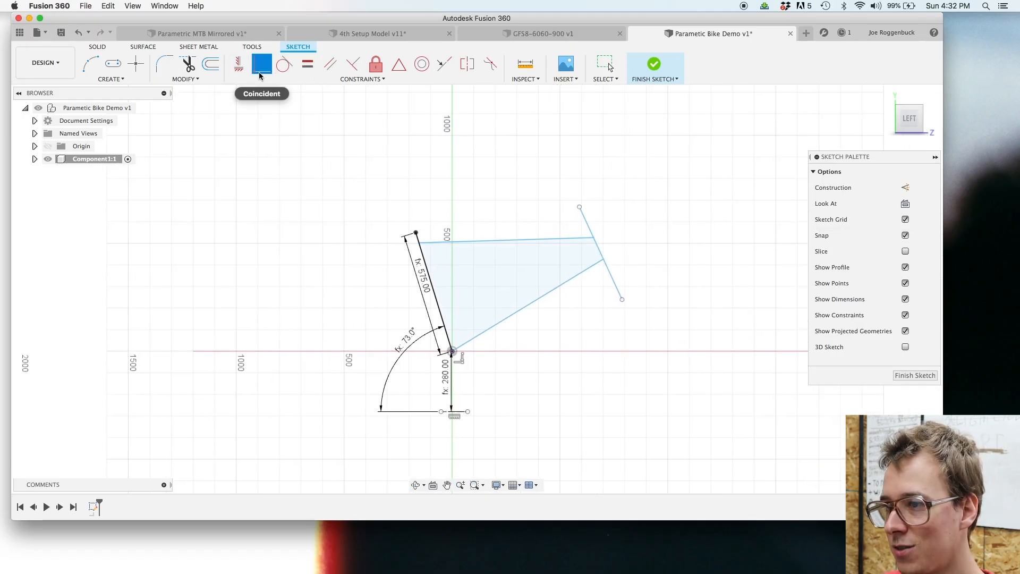
# Step: Slide the down tube's front endpoint slightly lower along the head tube line to try out the coincident constraint
pyautogui.scroll(5, 638, 291)
pyautogui.press('Escape')
pyautogui.moveTo(575, 237)
pyautogui.mouseDown()
pyautogui.moveTo(624, 357)
pyautogui.moveTo(617, 340)
pyautogui.mouseUp()
pyautogui.moveTo(591, 270); pyautogui.dragTo(588, 266)
pyautogui.press('Escape')
# Step: Extend the construction ground line forward past the head tube, beyond the 1500 mm grid mark
pyautogui.scroll(-2, 616, 358)
pyautogui.scroll(-2, 611, 364)
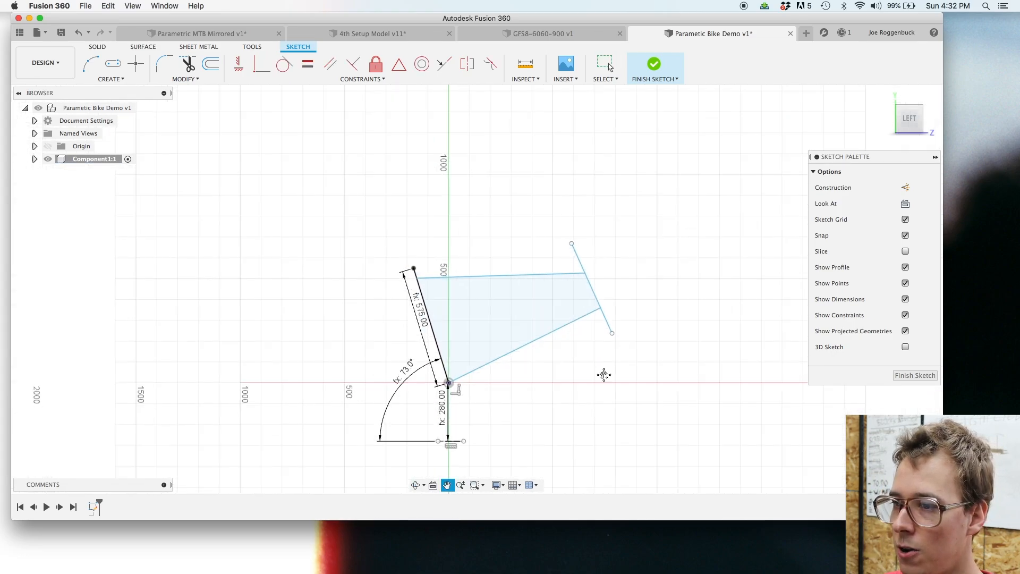
pyautogui.moveTo(450, 364); pyautogui.dragTo(756, 366)
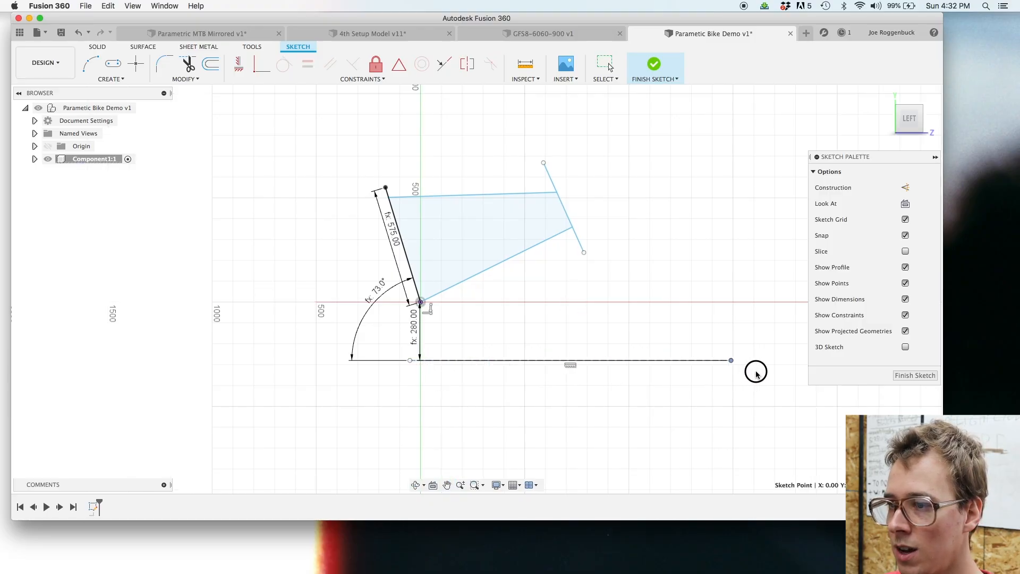
# Step: Dimension the angle between the head tube line and the construction ground line with the parameter HeatTubeAngle
pyautogui.press('d')
pyautogui.click(578, 234)
pyautogui.click(564, 360)
pyautogui.click(590, 335)
pyautogui.write('head')
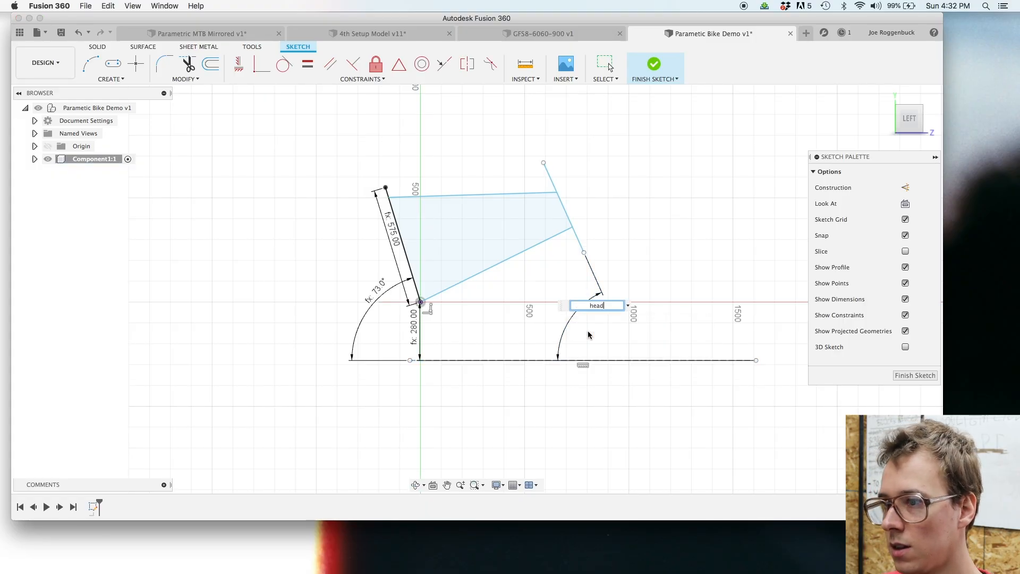
pyautogui.write('t')
pyautogui.press('BackSpace')
pyautogui.press('BackSpace')
pyautogui.press('BackSpace')
pyautogui.press('BackSpace')
pyautogui.write('t')
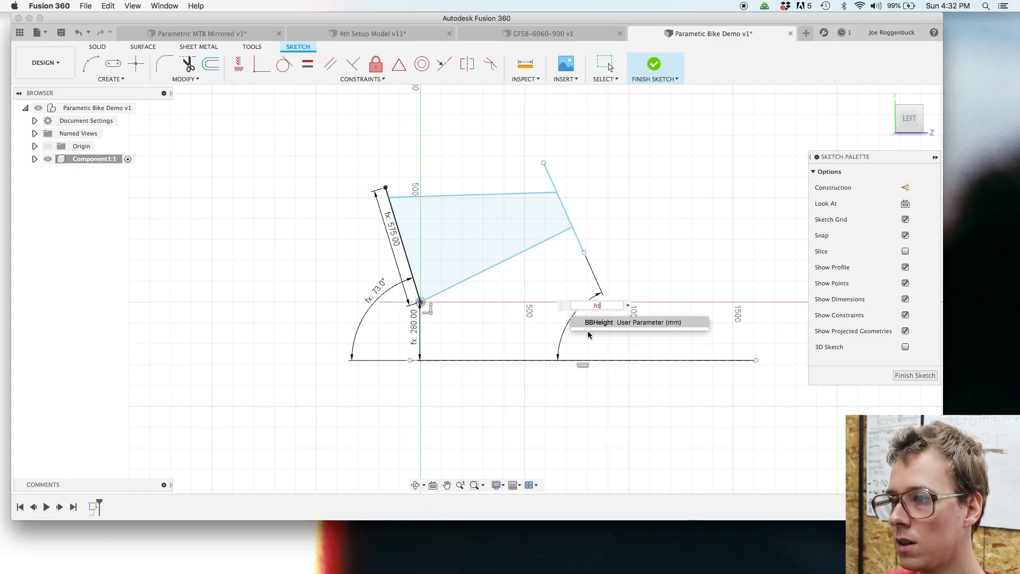
pyautogui.press('BackSpace')
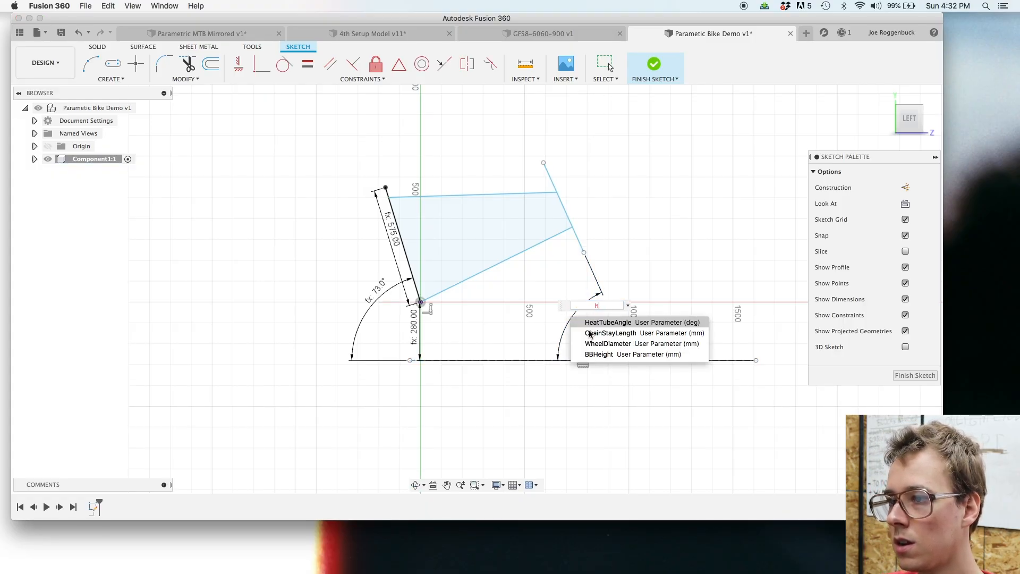
pyautogui.click(598, 323)
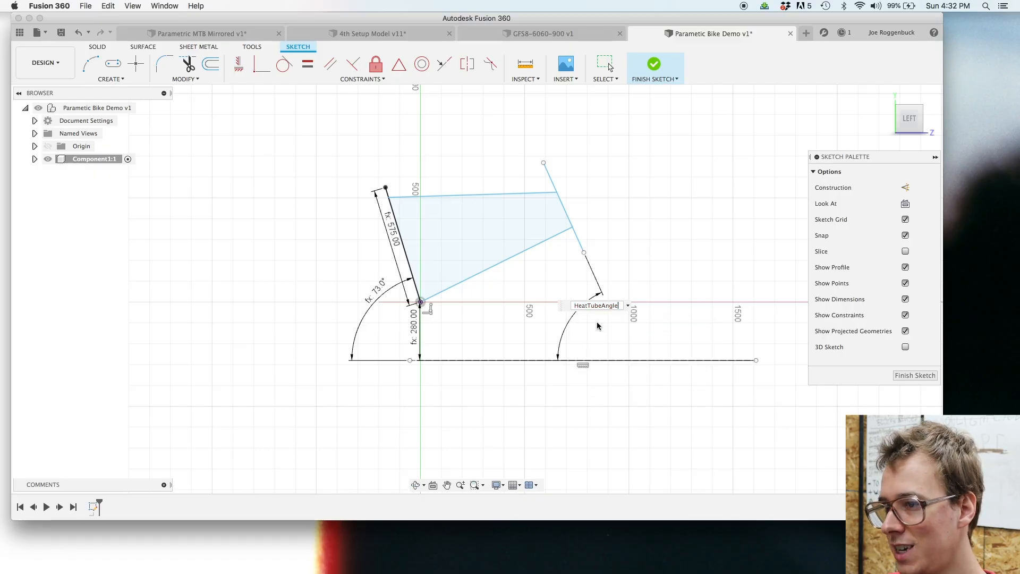
pyautogui.press('Return')
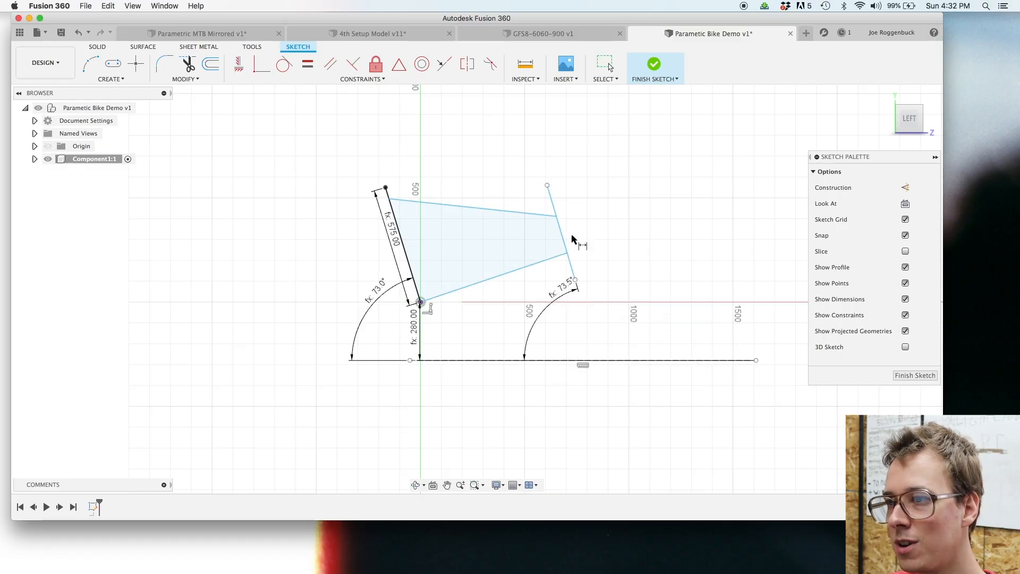
# Step: Apply a horizontal constraint to the top tube line
pyautogui.scroll(3, 575, 240)
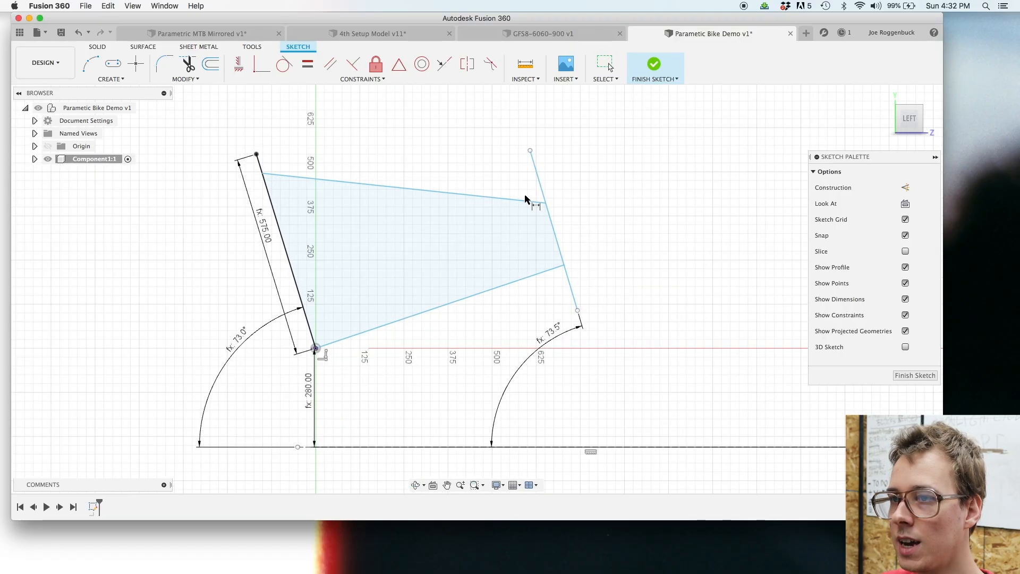
pyautogui.press('Escape')
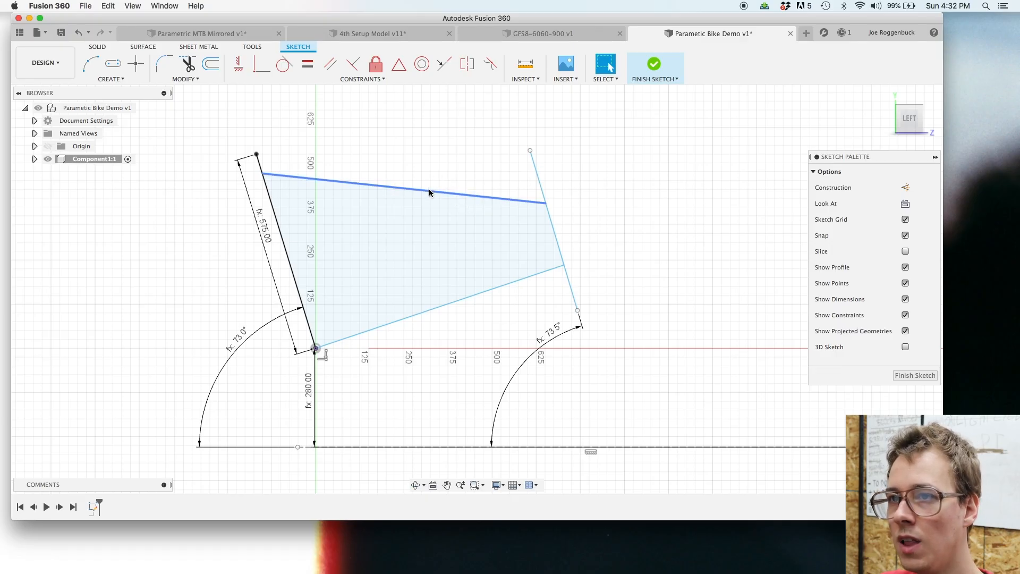
pyautogui.click(430, 192)
pyautogui.click(239, 64)
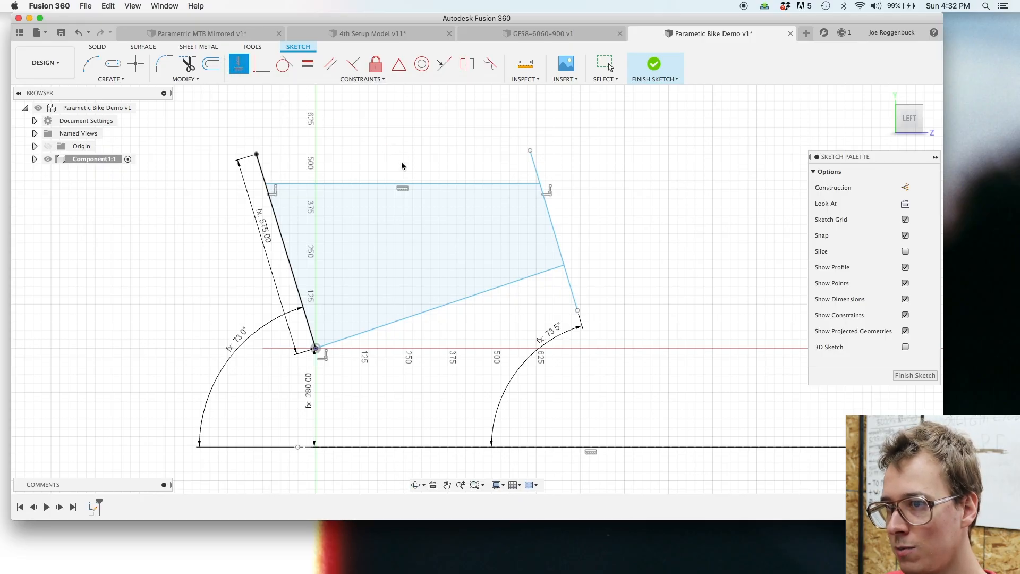
pyautogui.press('Escape')
# Step: Try sliding the horizontal top tube line up and down between the seat tube and head tube
pyautogui.moveTo(419, 187); pyautogui.dragTo(413, 182)
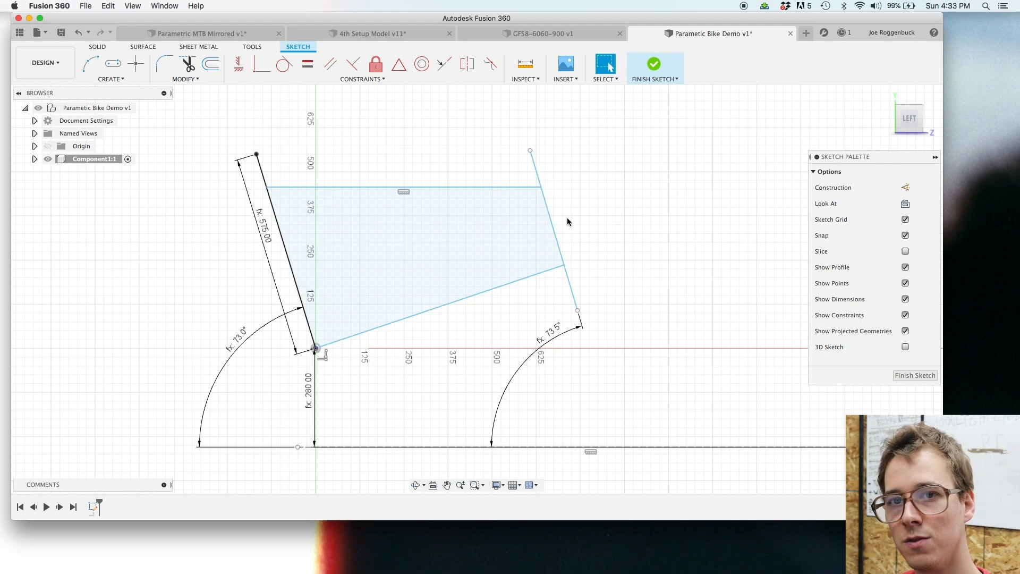
pyautogui.click(394, 187)
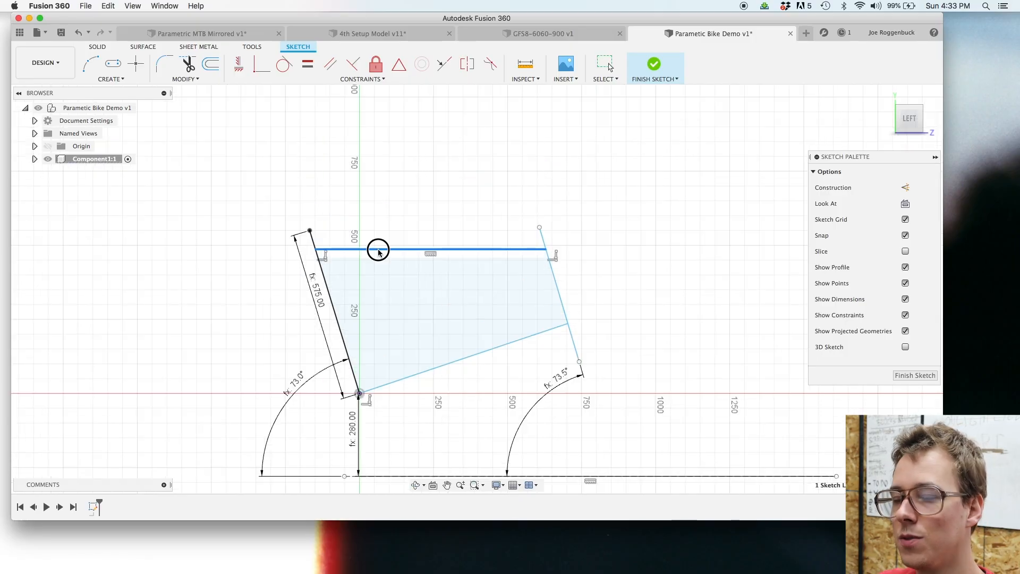
pyautogui.moveTo(378, 249); pyautogui.dragTo(382, 251)
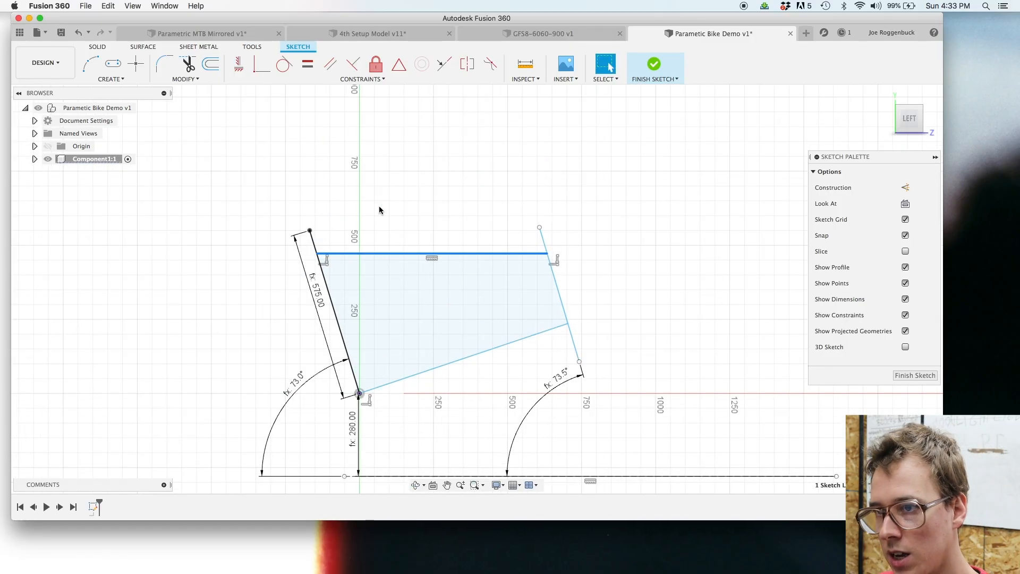
pyautogui.moveTo(410, 257); pyautogui.dragTo(413, 257)
# Step: Move the head tube line closer to the seat tube, shortening the top tube
pyautogui.click(552, 275)
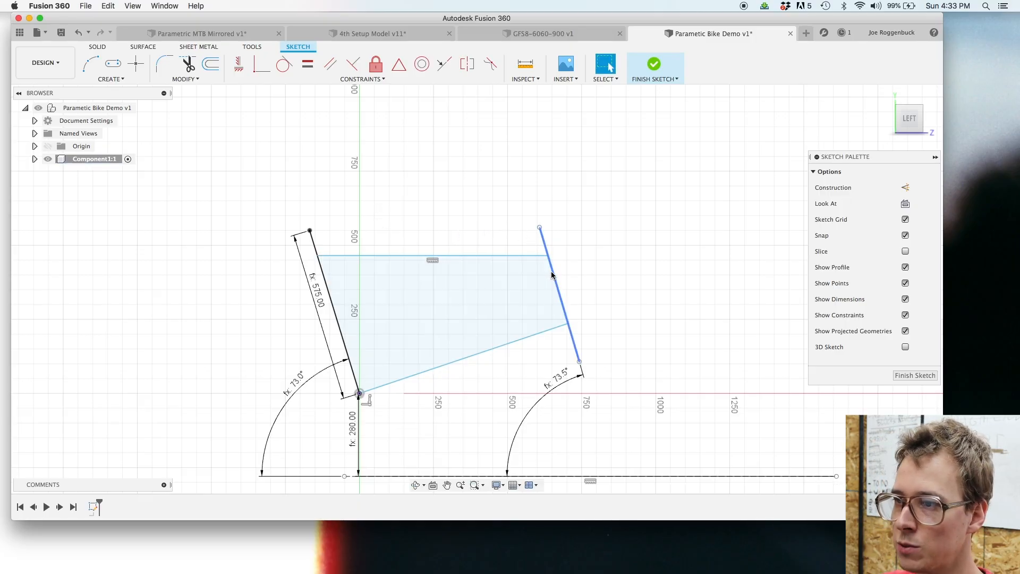
pyautogui.moveTo(550, 273); pyautogui.dragTo(502, 275)
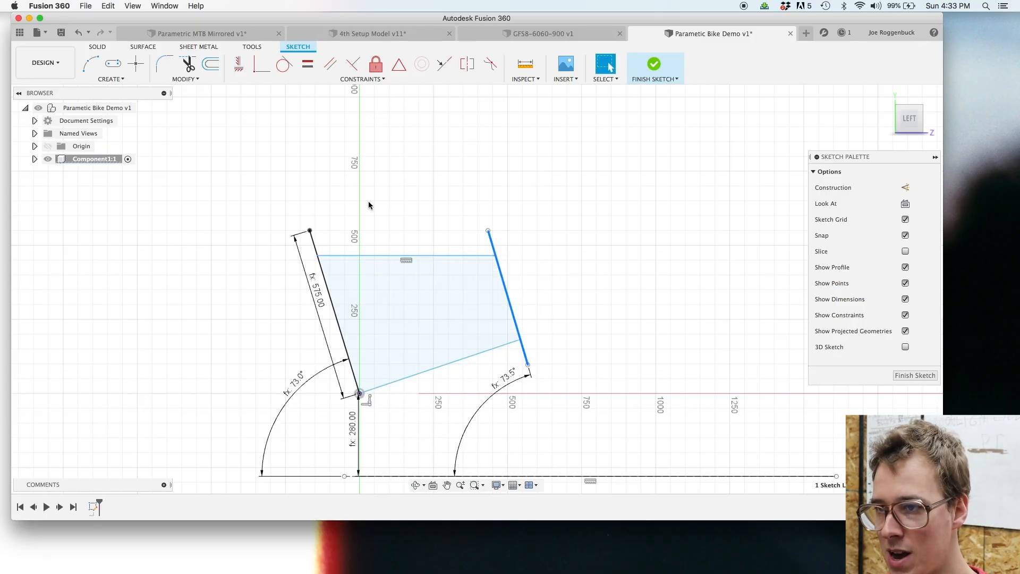
pyautogui.click(387, 218)
# Step: Dimension the distance along the seat tube from its upper end to the top tube's rear endpoint as 40 mm
pyautogui.scroll(3, 387, 241)
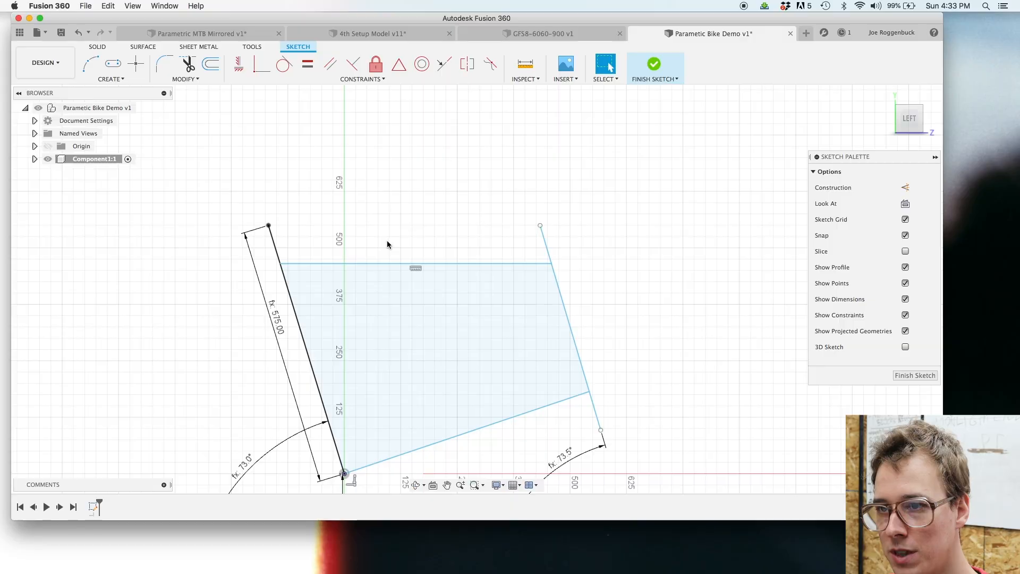
pyautogui.click(270, 227)
pyautogui.click(281, 264)
pyautogui.click(298, 207)
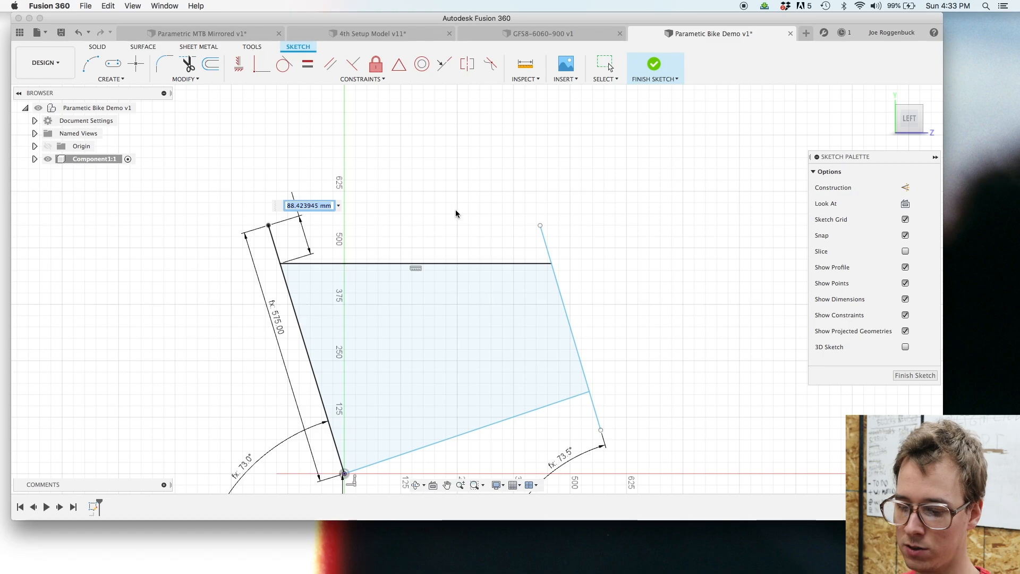
pyautogui.write('40')
pyautogui.press('Return')
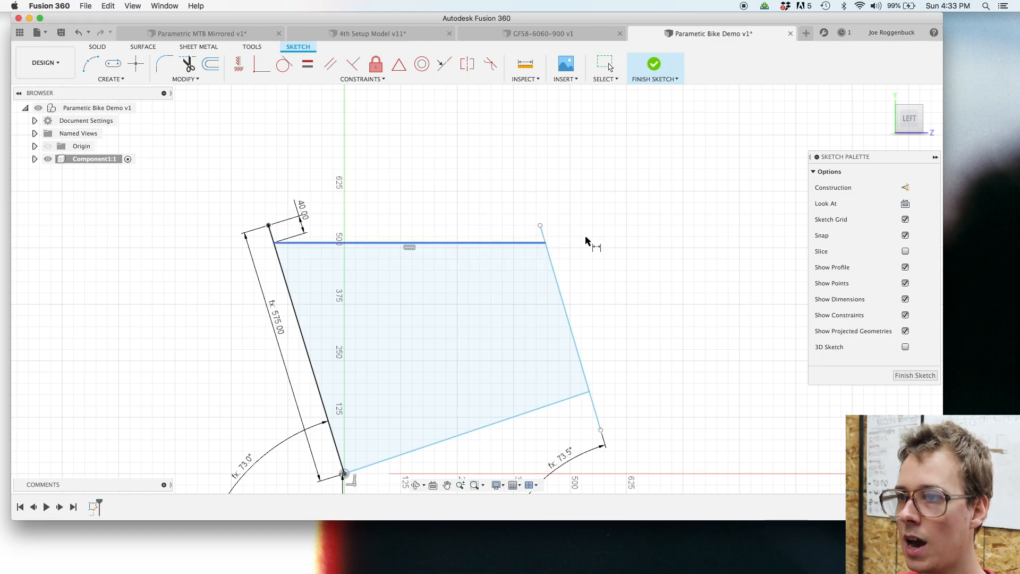
# Step: Dimension the distance along the head tube from its upper end to the top tube's front endpoint as 40 mm
pyautogui.click(540, 225)
pyautogui.click(545, 243)
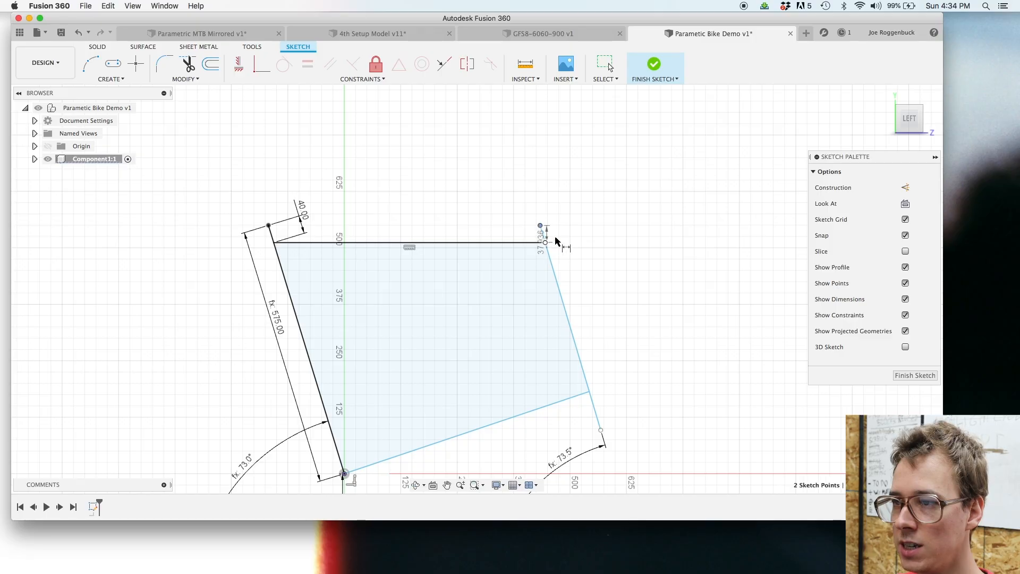
pyautogui.click(579, 213)
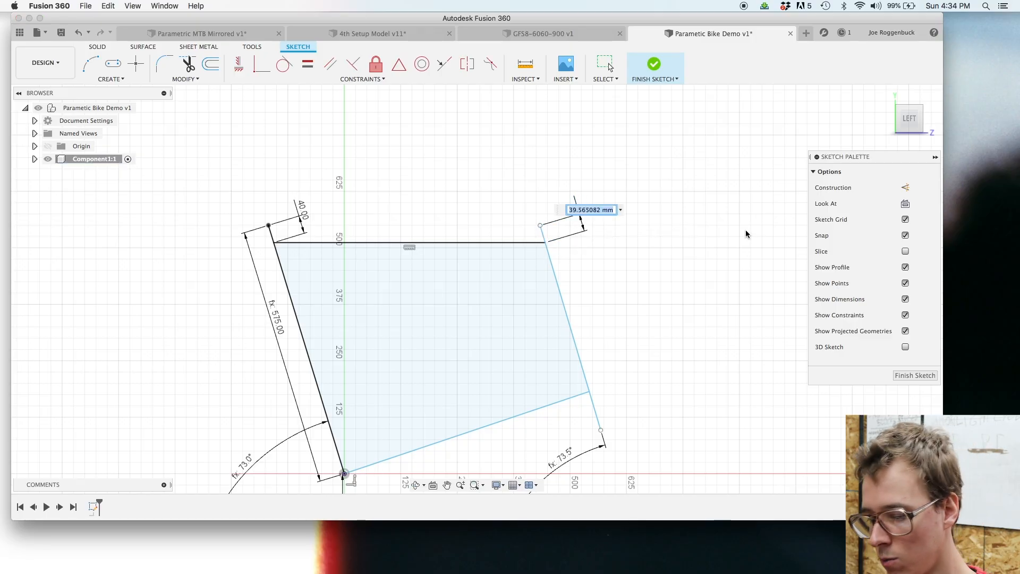
pyautogui.write('40')
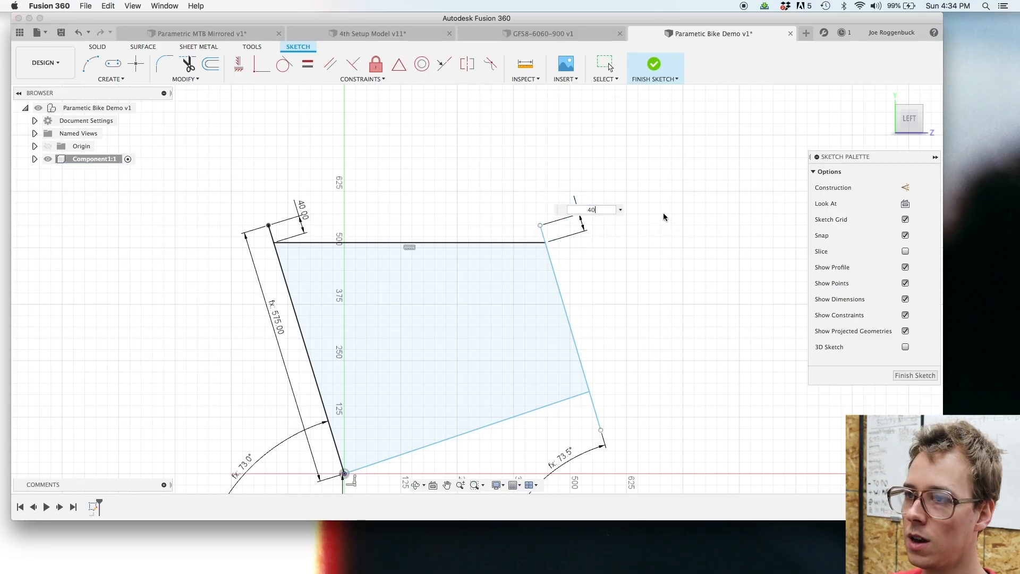
pyautogui.press('Return')
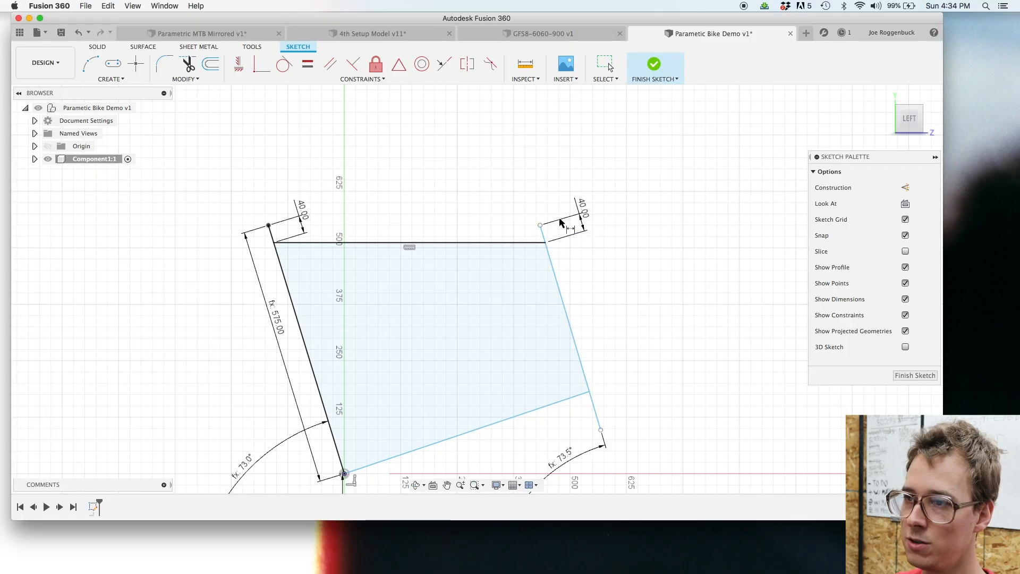
# Step: Dimension the distance along the head tube from the down tube's front endpoint to the head tube's lower end as 45 mm
pyautogui.click(589, 391)
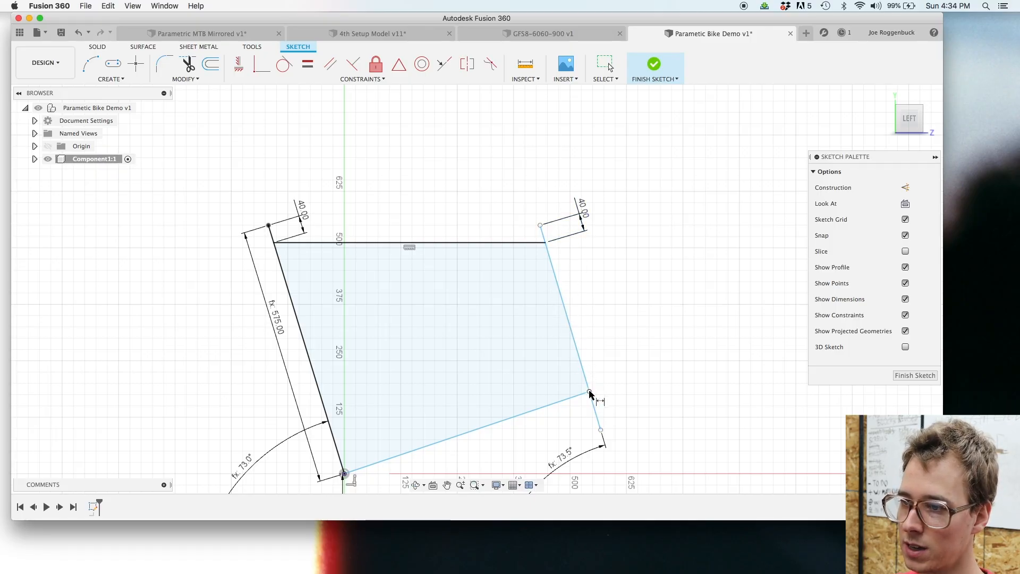
pyautogui.click(602, 430)
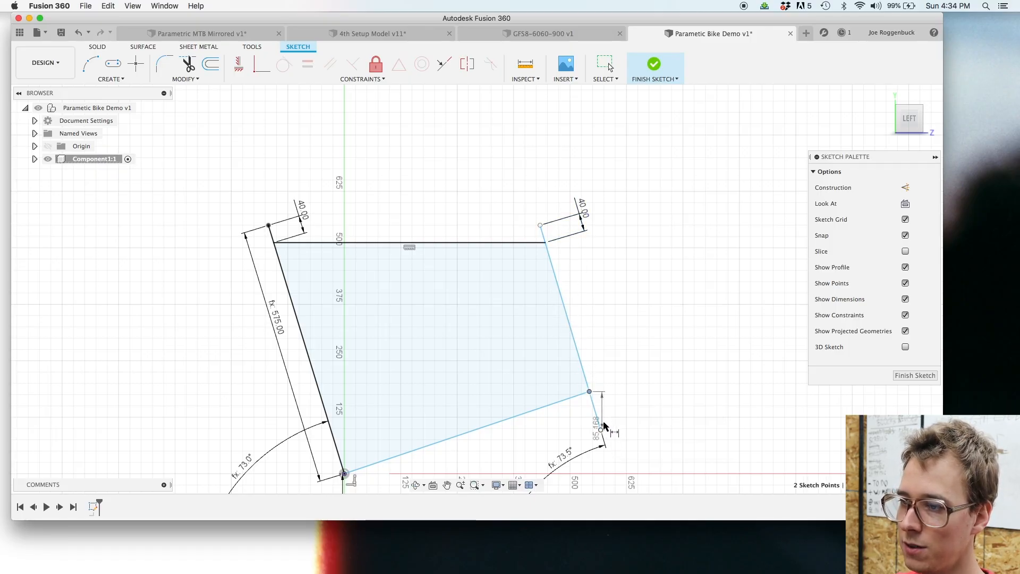
pyautogui.click(626, 367)
pyautogui.press('Return')
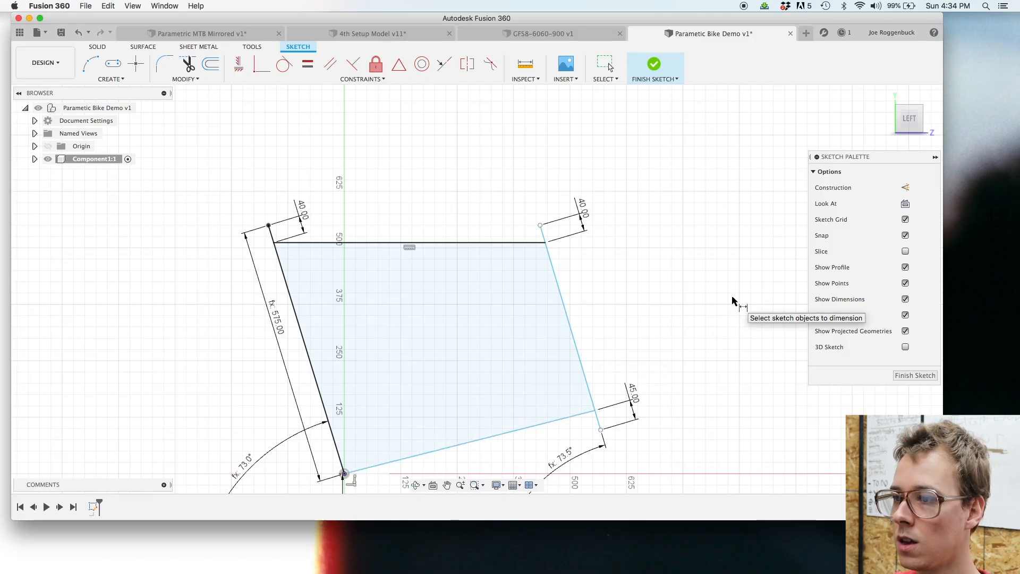
pyautogui.press('Escape')
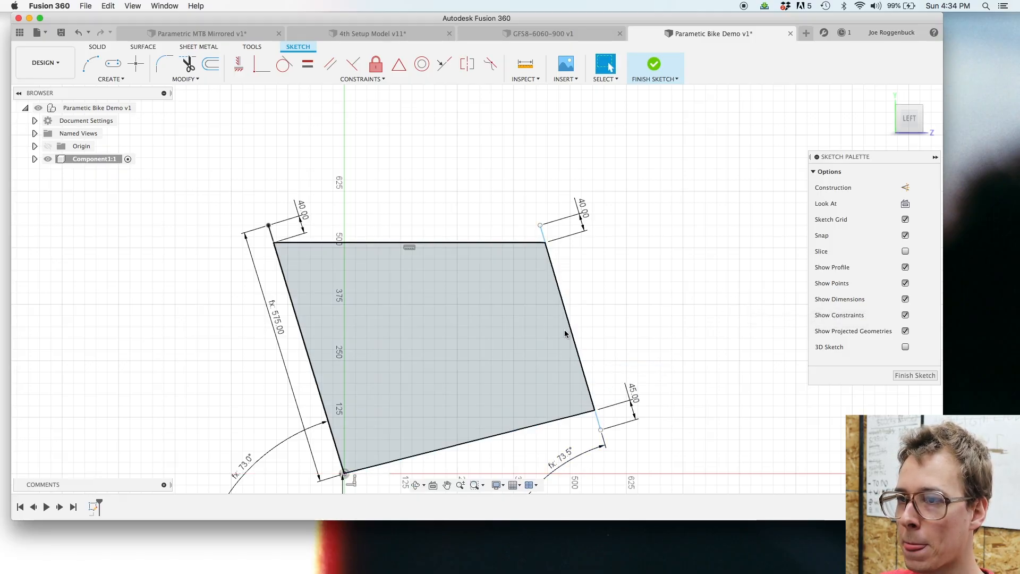
# Step: Dimension the top tube's length with the user parameter TopTubeCC
pyautogui.press('d')
pyautogui.click(423, 242)
pyautogui.click(429, 200)
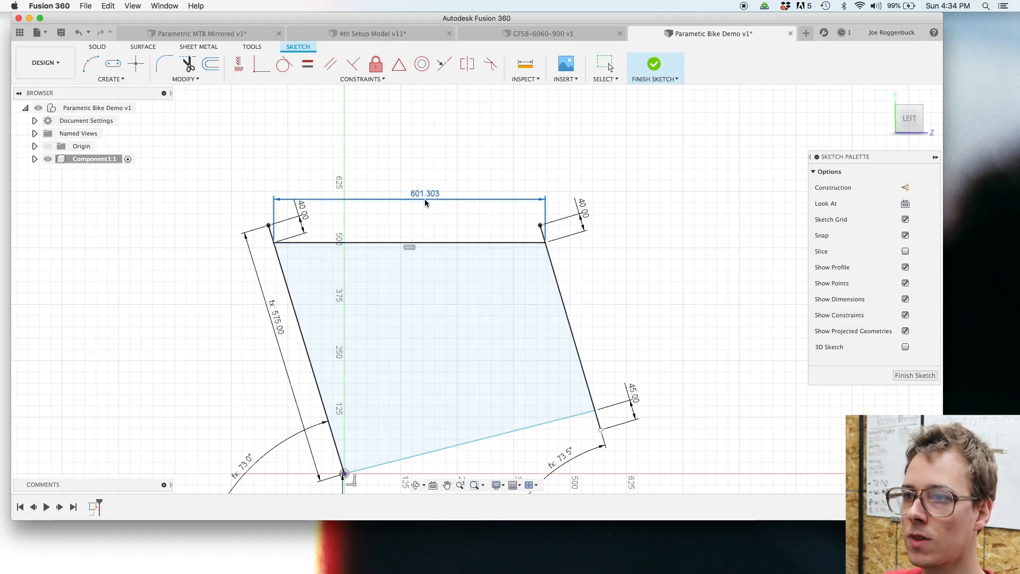
pyautogui.write('topt')
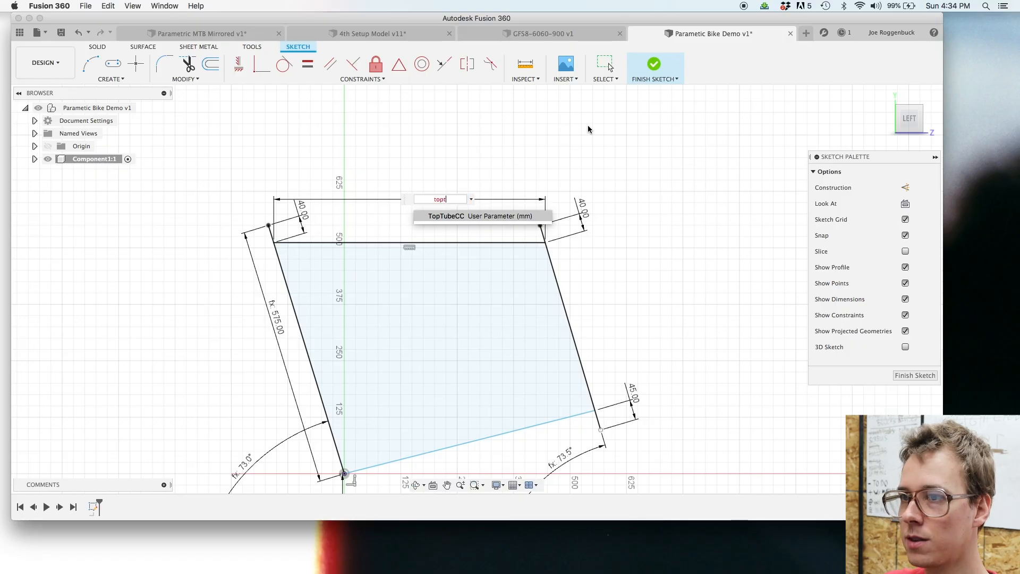
pyautogui.press('Return')
pyautogui.press('Return')
# Step: Shorten the head tube by moving its lower end and the attached down tube endpoint upward
pyautogui.moveTo(626, 337); pyautogui.dragTo(609, 248, button='middle')
pyautogui.moveTo(554, 307)
pyautogui.mouseDown()
pyautogui.moveTo(533, 246)
pyautogui.moveTo(537, 287)
pyautogui.moveTo(531, 228)
pyautogui.mouseUp()
pyautogui.click(440, 297)
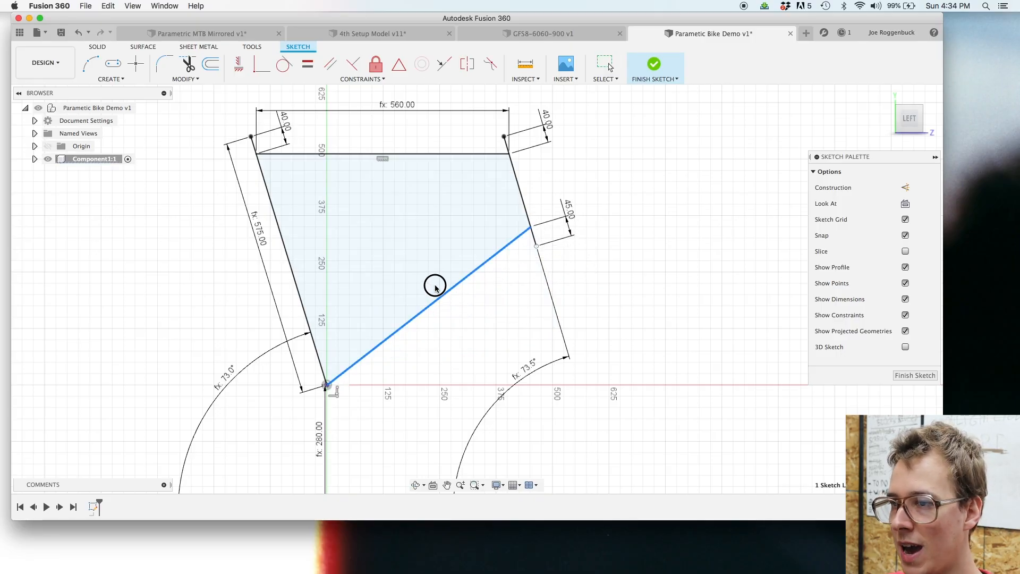
pyautogui.click(600, 315)
pyautogui.click(458, 281)
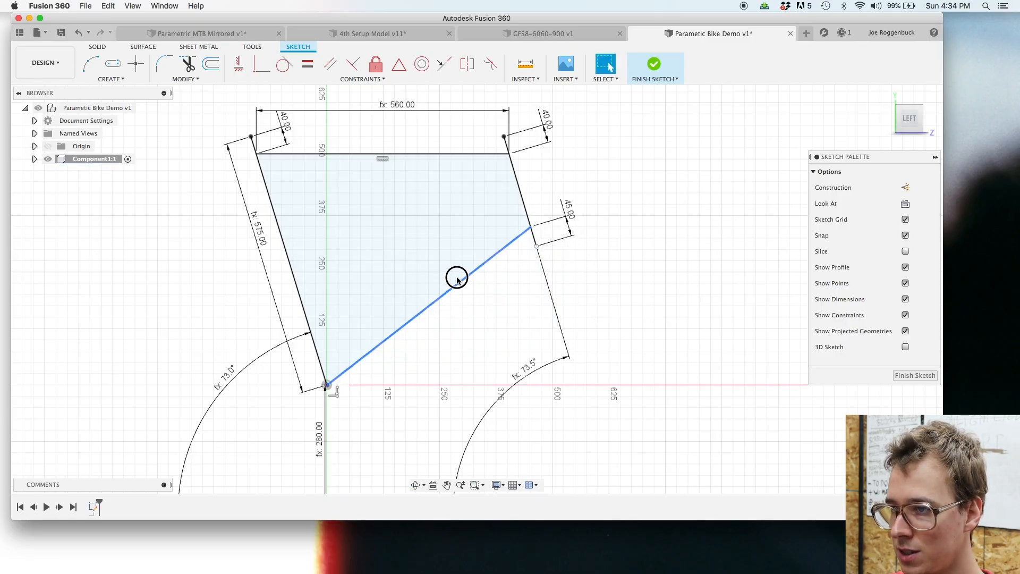
pyautogui.click(658, 321)
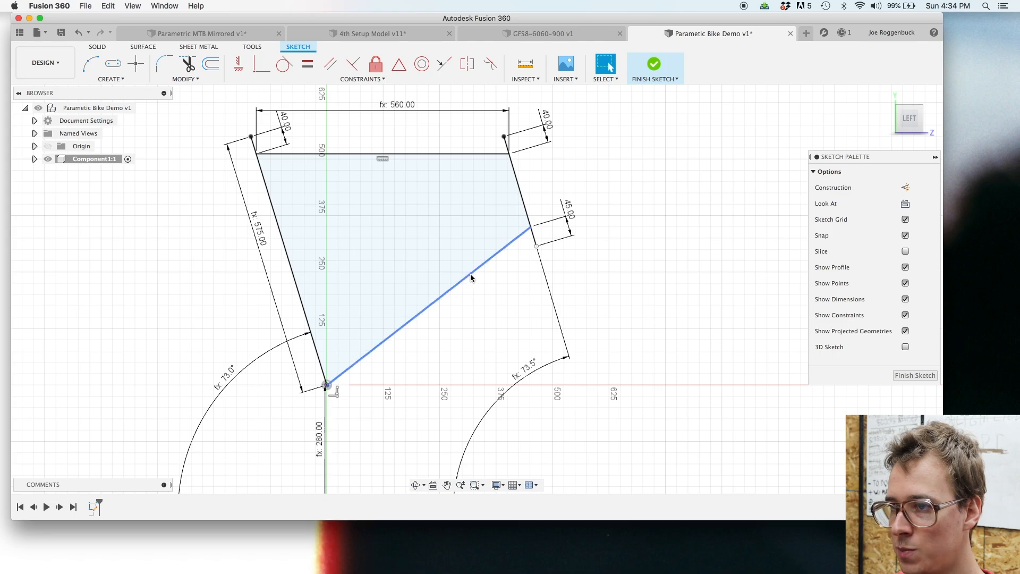
pyautogui.click(473, 281)
pyautogui.click(524, 203)
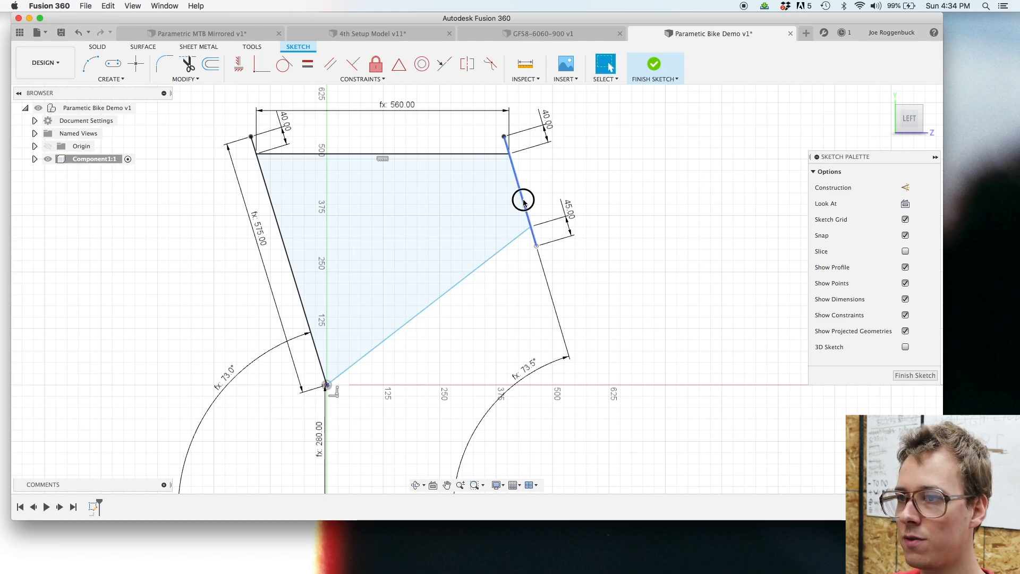
pyautogui.click(654, 250)
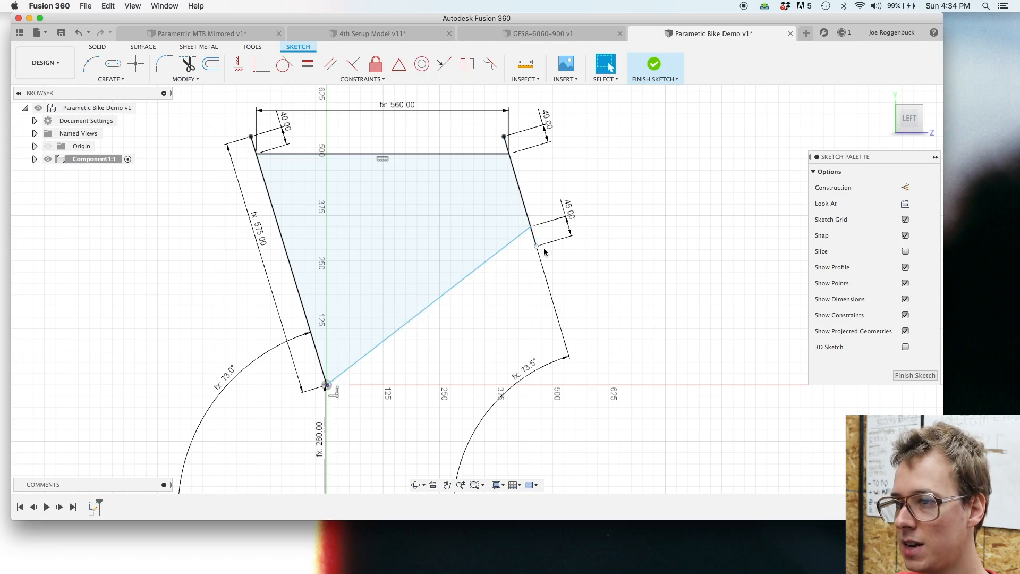
pyautogui.moveTo(536, 247)
pyautogui.mouseDown()
pyautogui.moveTo(540, 275)
pyautogui.moveTo(539, 234)
pyautogui.moveTo(547, 248)
pyautogui.moveTo(535, 238)
pyautogui.mouseUp()
# Step: Sketch two wheel circles above the ground line, a rear one behind the seat tube and a front one about 523 mm in diameter
pyautogui.scroll(-3, 656, 248)
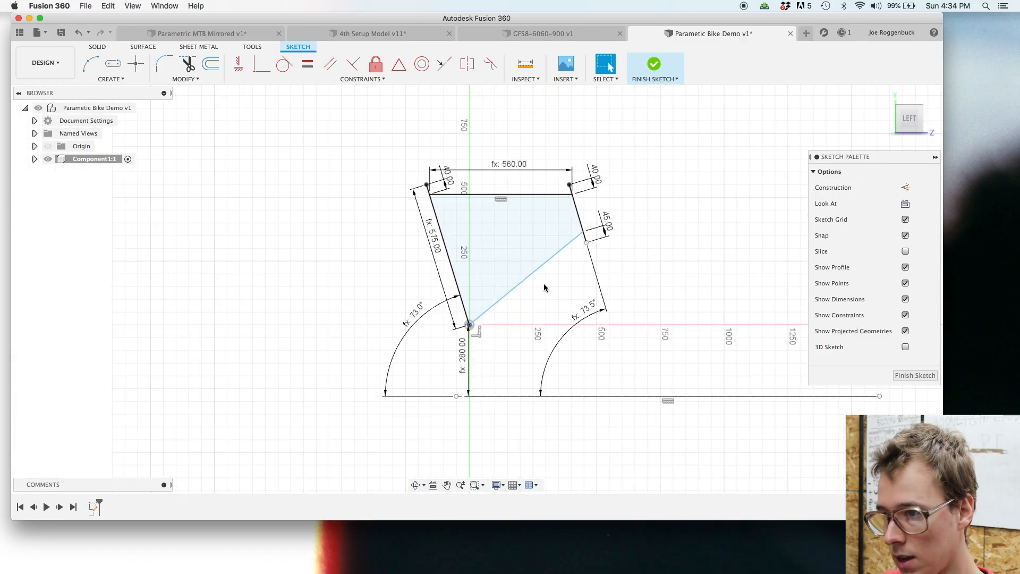
pyautogui.press('c')
pyautogui.click(329, 299)
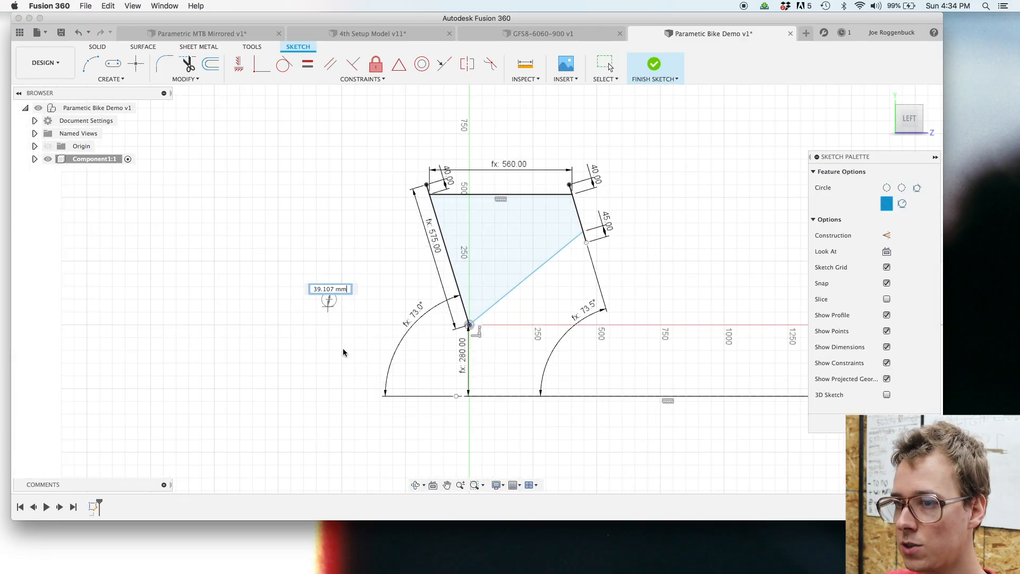
pyautogui.click(354, 376)
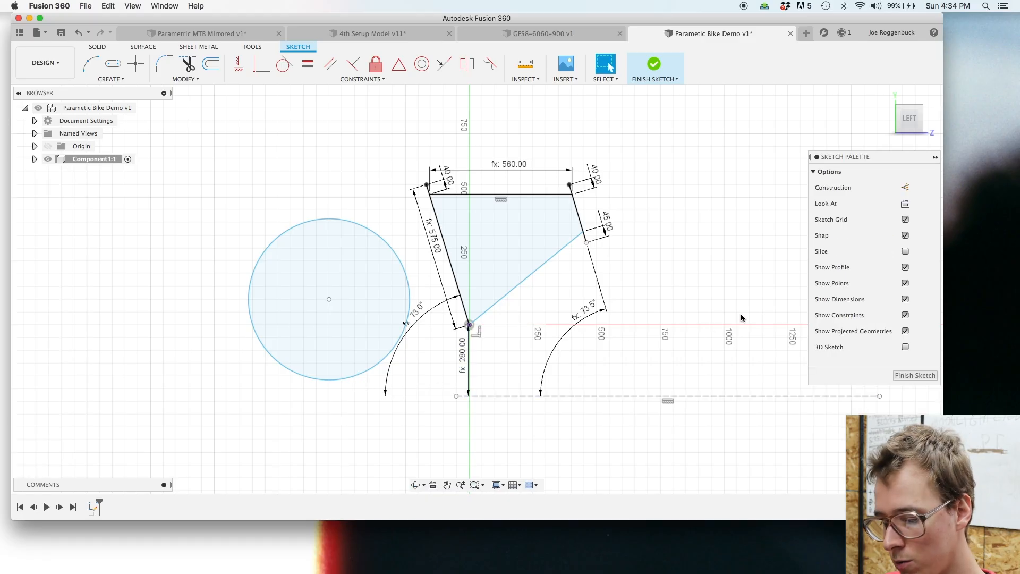
pyautogui.click(644, 291)
pyautogui.click(691, 337)
pyautogui.press('Escape')
# Step: Apply tangent constraints between each wheel circle and the ground line
pyautogui.click(285, 66)
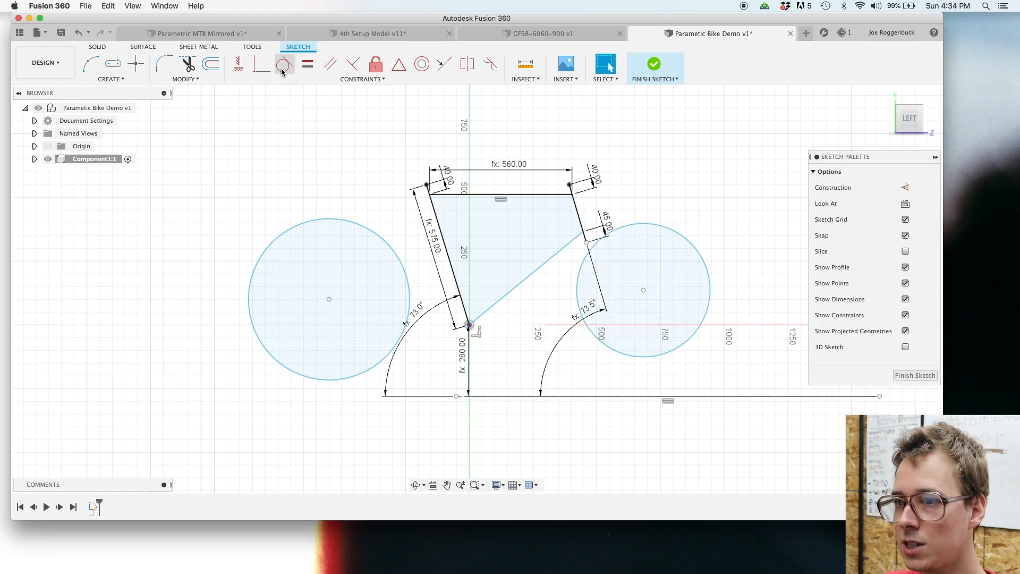
pyautogui.click(351, 379)
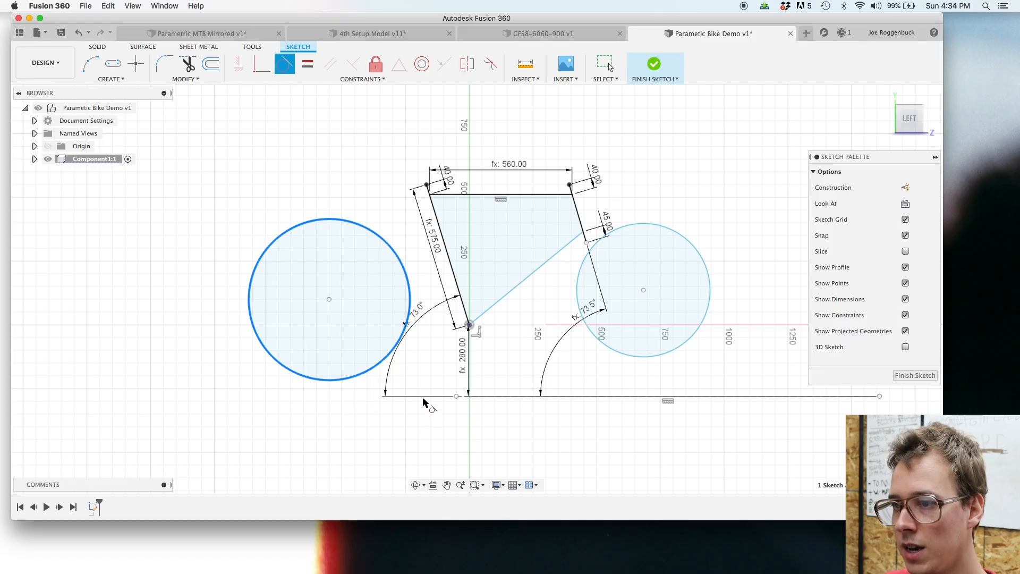
pyautogui.click(479, 396)
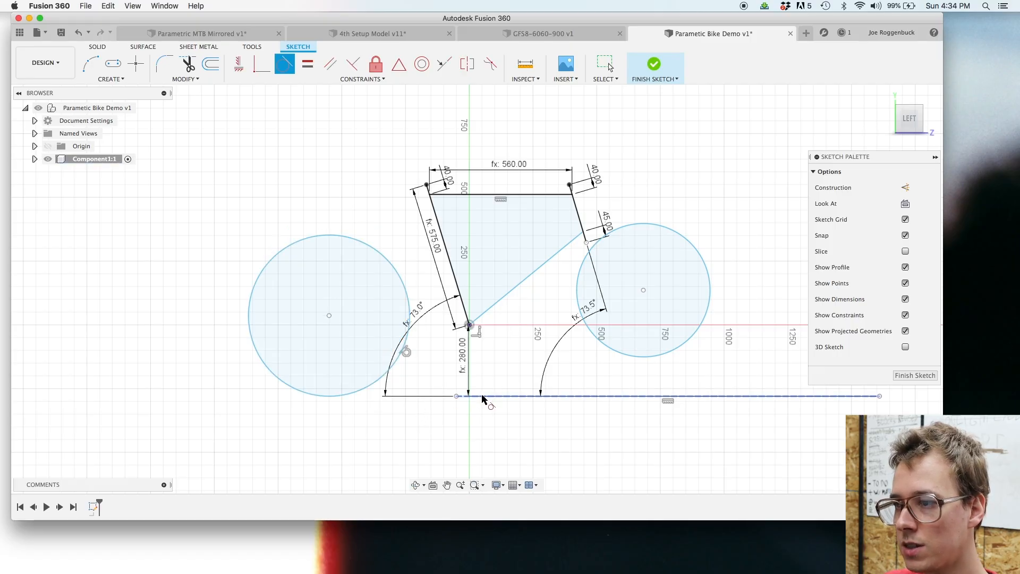
pyautogui.click(654, 355)
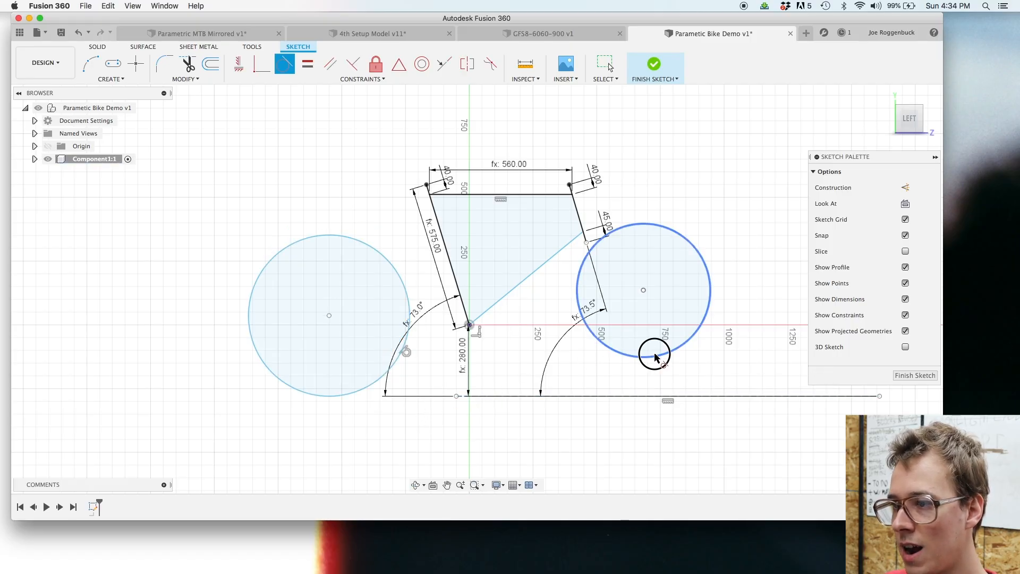
pyautogui.click(646, 395)
pyautogui.press('Escape')
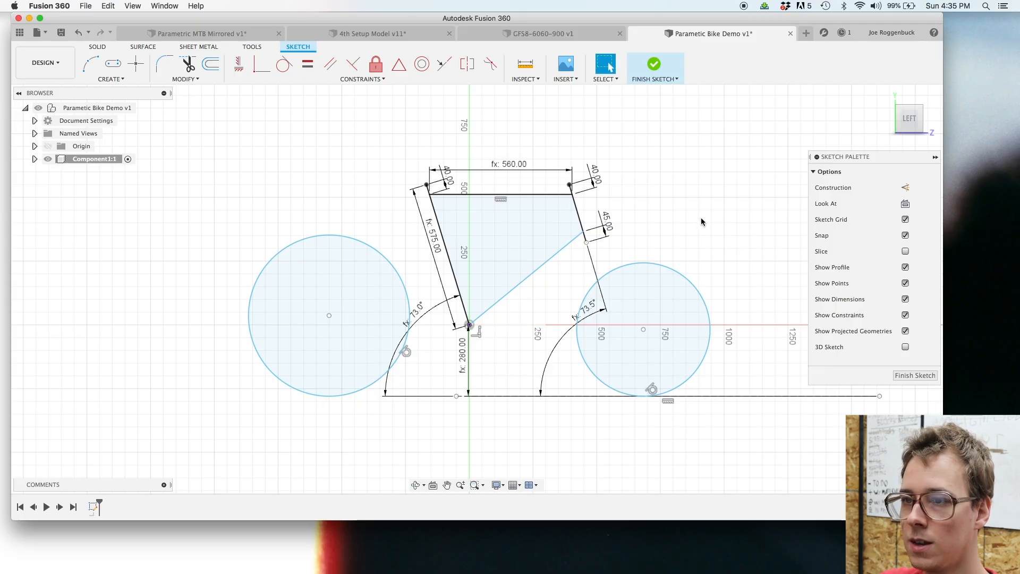
# Step: Draw the chainstay line from the bottom bracket point to the center of the rear wheel circle
pyautogui.press('d')
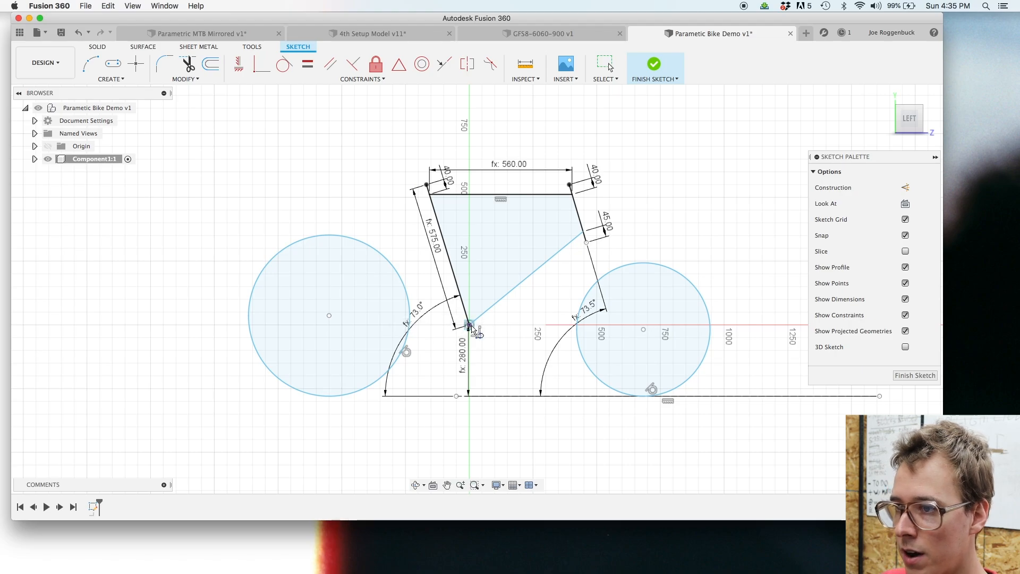
pyautogui.click(470, 324)
pyautogui.click(329, 316)
pyautogui.press('Escape')
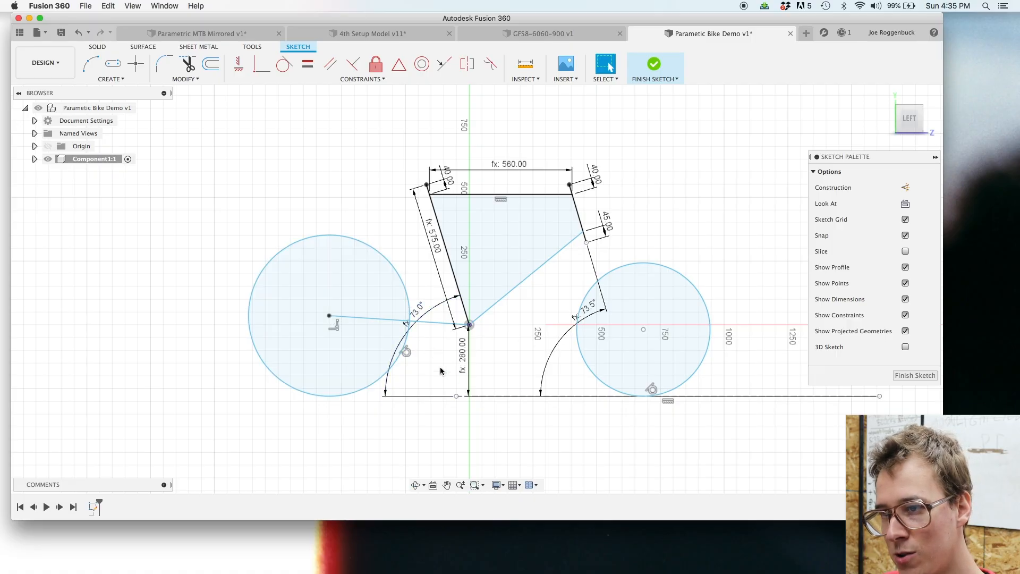
# Step: Dimension the chainstay line's aligned length with the user parameter ChainStayLength
pyautogui.click(369, 319)
pyautogui.press('d')
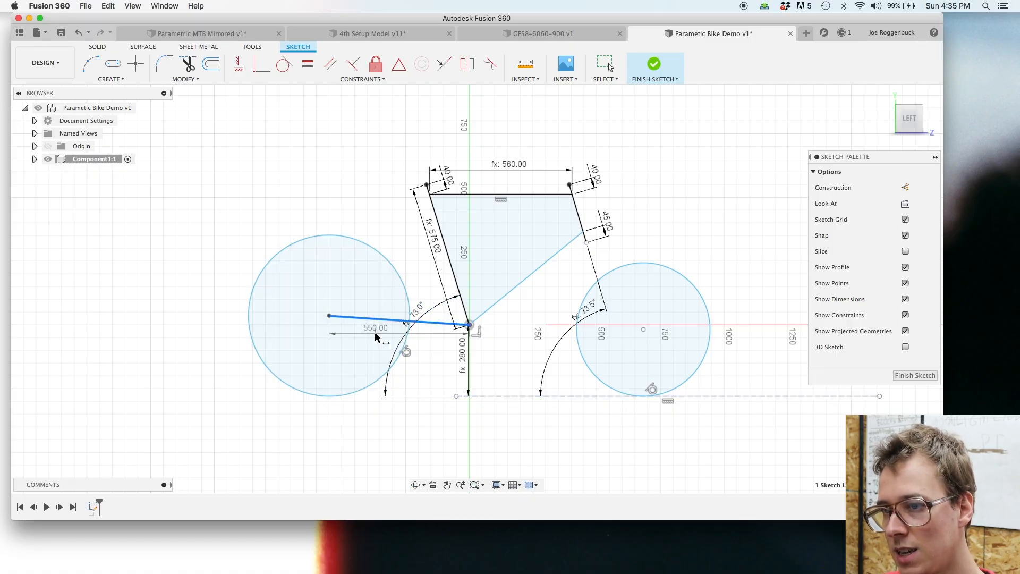
pyautogui.click(326, 341)
pyautogui.write('ChainStayLength')
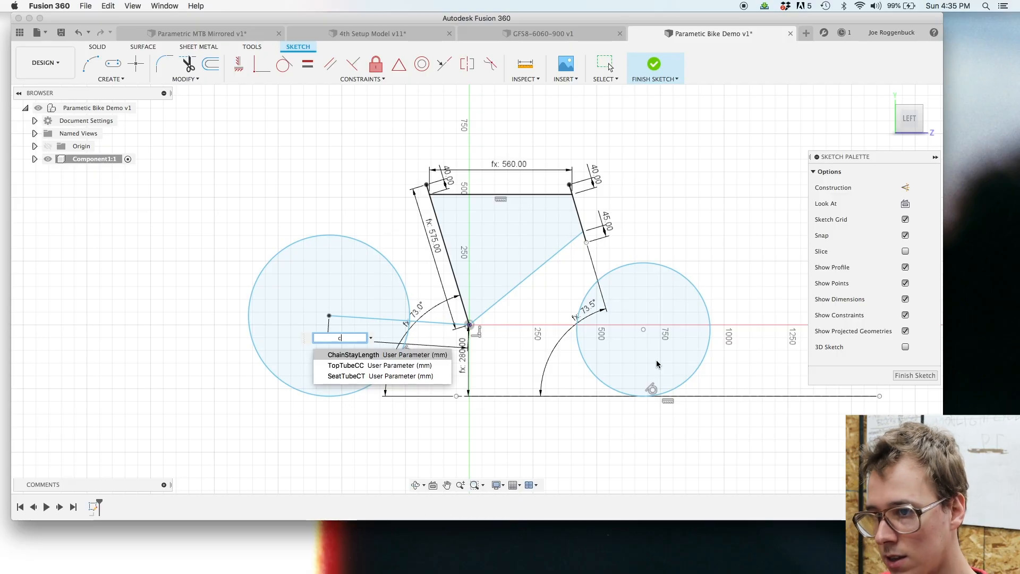
pyautogui.press('Return')
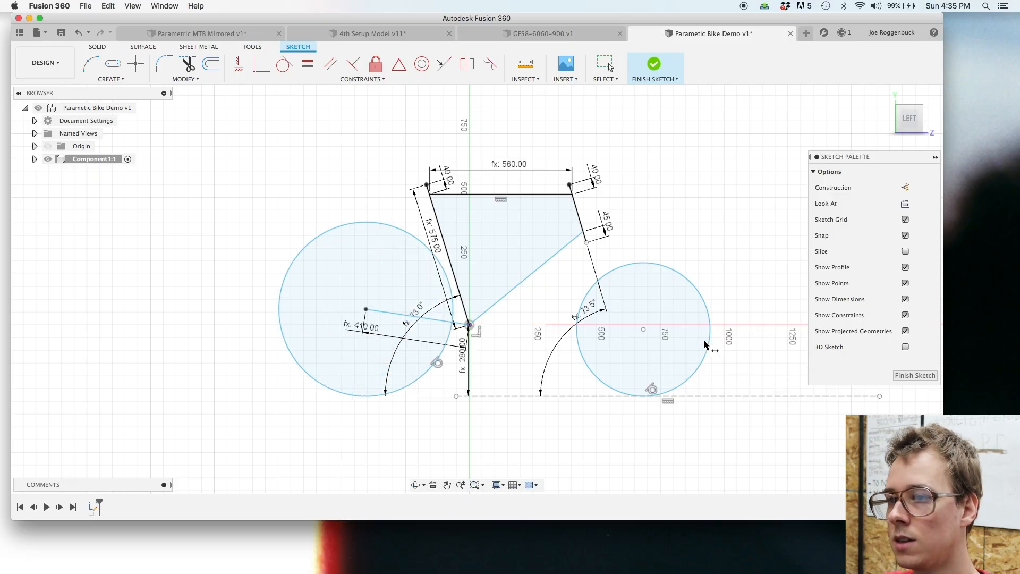
# Step: Dimension the rear wheel circle's diameter with the user parameter WheelDiameter
pyautogui.scroll(3, 582, 319)
pyautogui.moveTo(499, 343)
pyautogui.mouseDown(button='middle')
pyautogui.moveTo(483, 334)
pyautogui.moveTo(539, 350)
pyautogui.moveTo(564, 342)
pyautogui.mouseUp(button='middle')
pyautogui.click(242, 163)
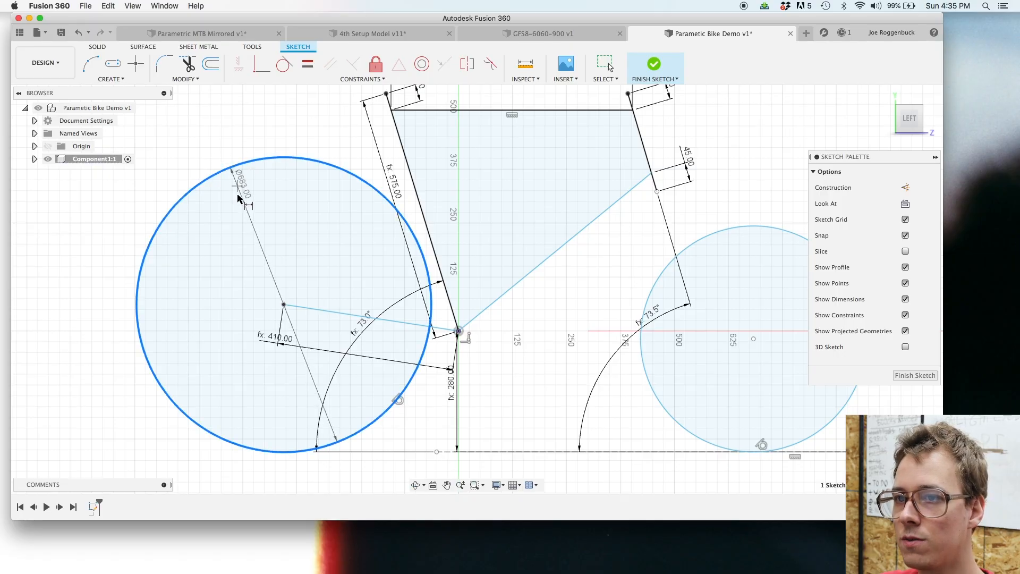
pyautogui.click(247, 198)
pyautogui.write('WheelDiameter')
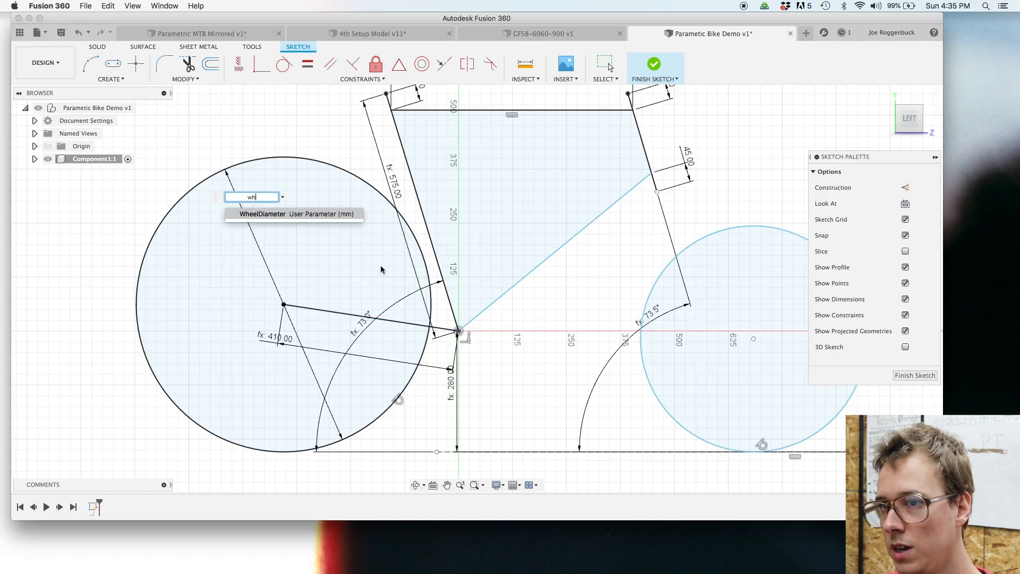
pyautogui.press('Return')
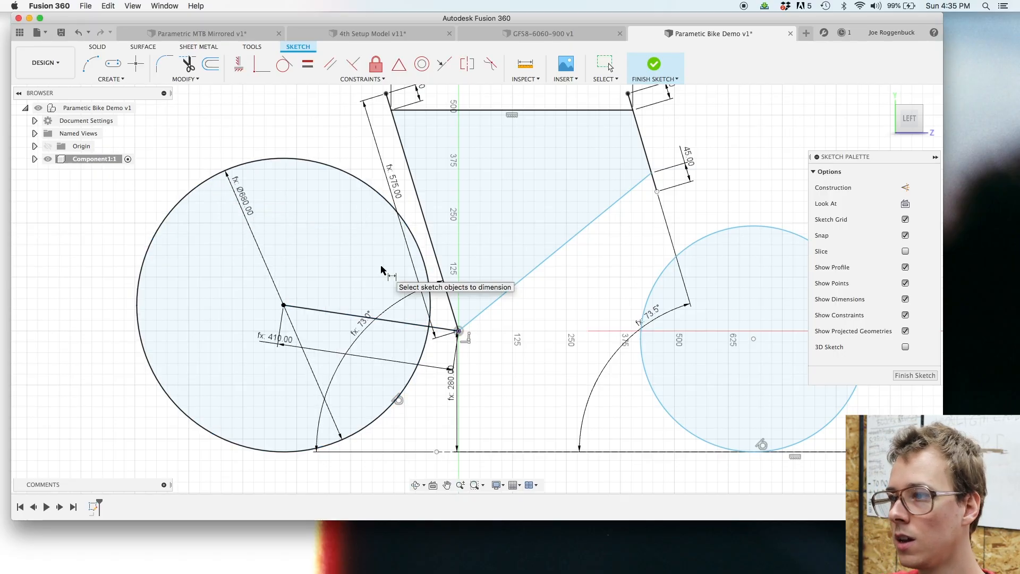
# Step: Dimension the front wheel circle's diameter with the user parameter WheelDiameter
pyautogui.click(739, 228)
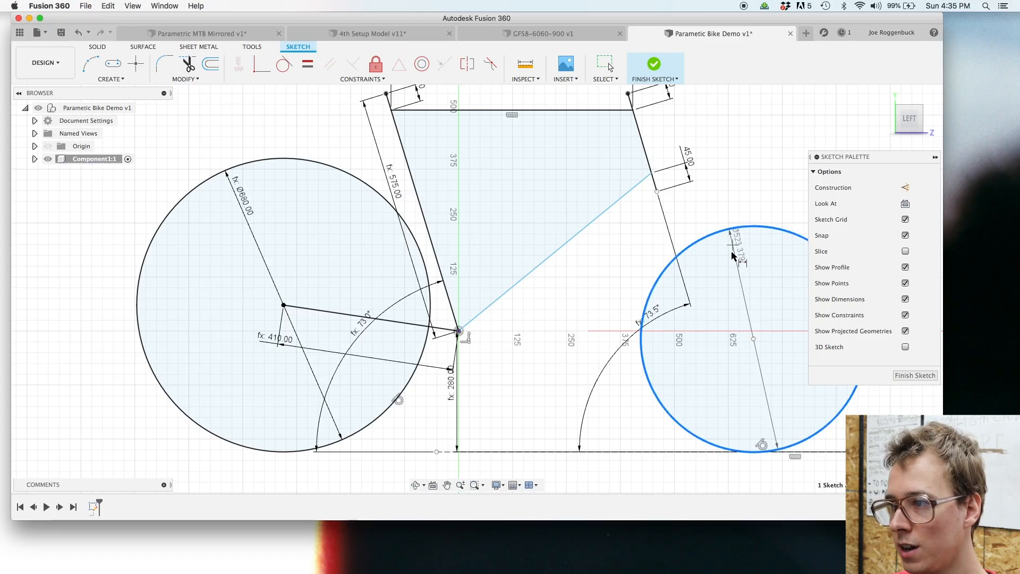
pyautogui.click(779, 327)
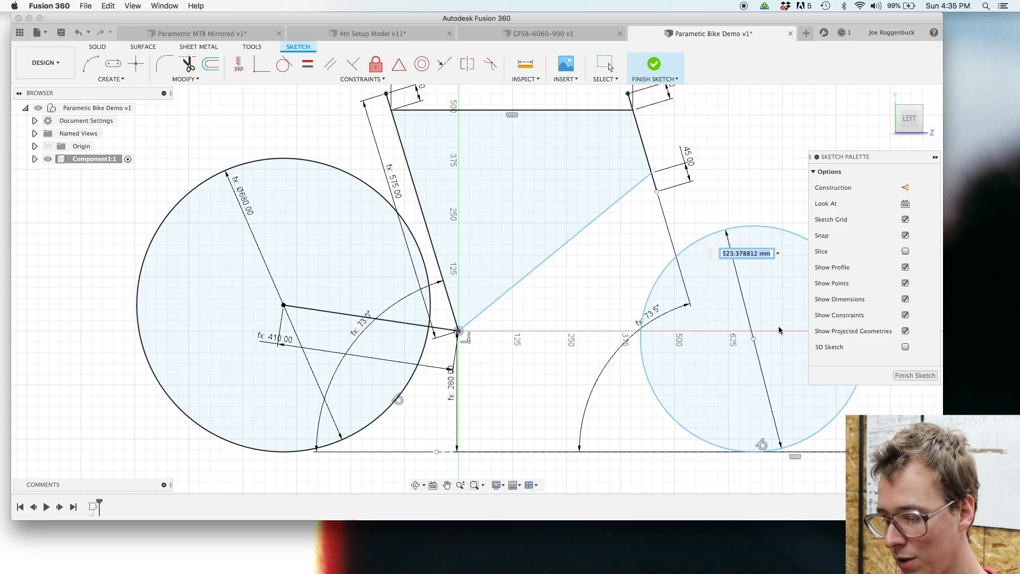
pyautogui.write('wheel')
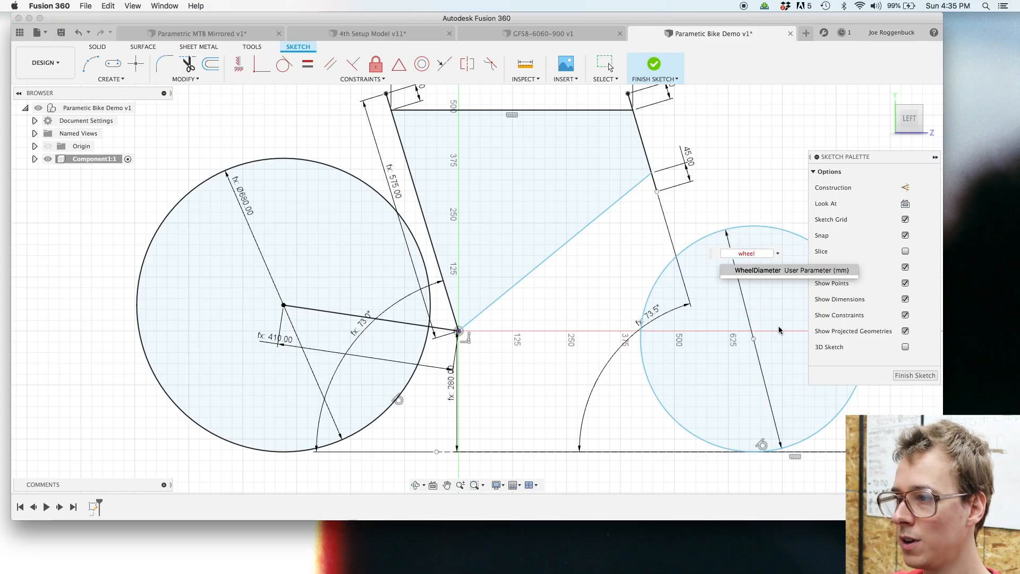
pyautogui.click(756, 272)
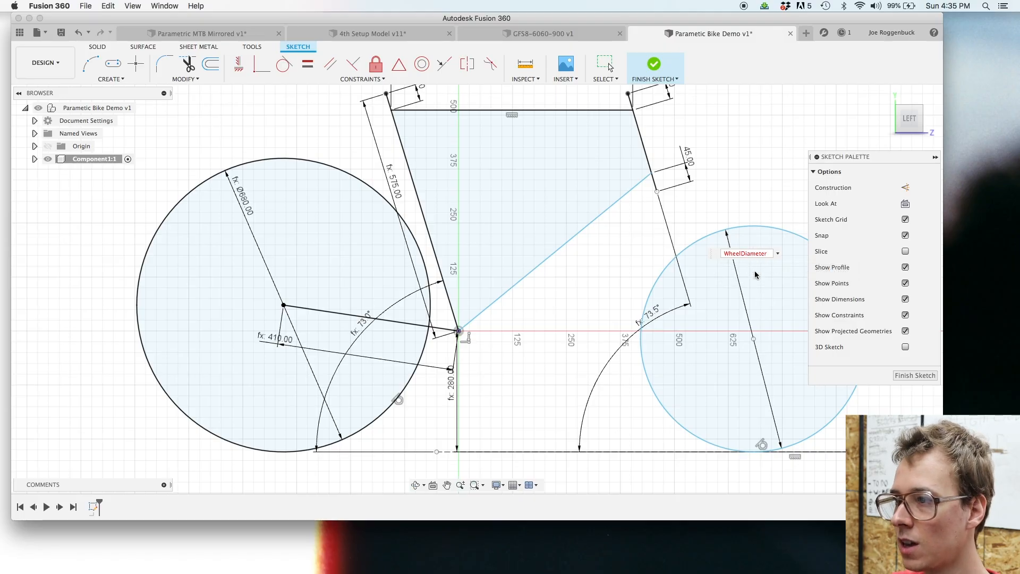
pyautogui.press('Return')
pyautogui.press('Escape')
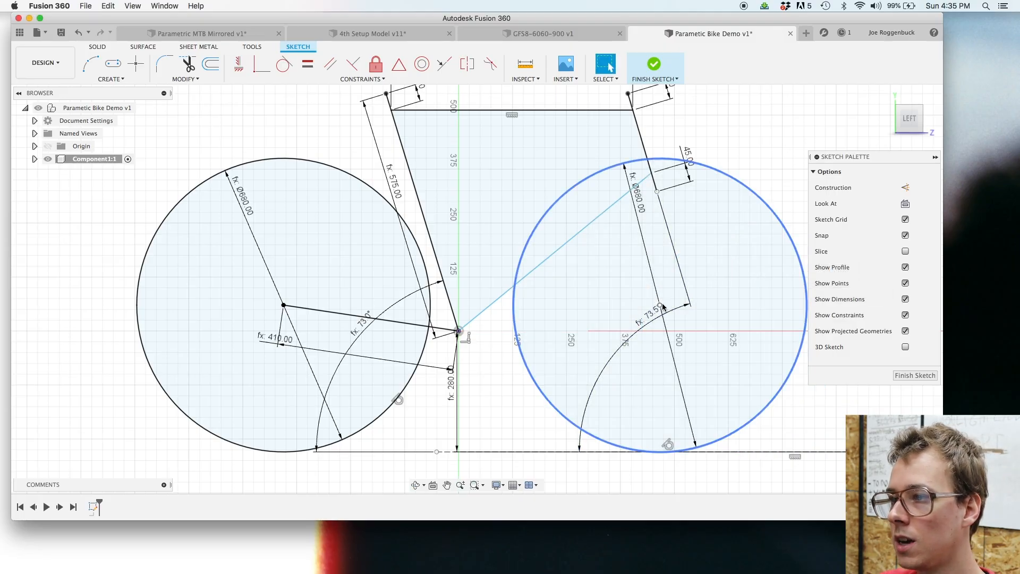
# Step: Move the front wheel circle forward away from the frame and raise the head tube's lower end above the wheel
pyautogui.moveTo(659, 308); pyautogui.dragTo(735, 319)
pyautogui.scroll(-5, 755, 306)
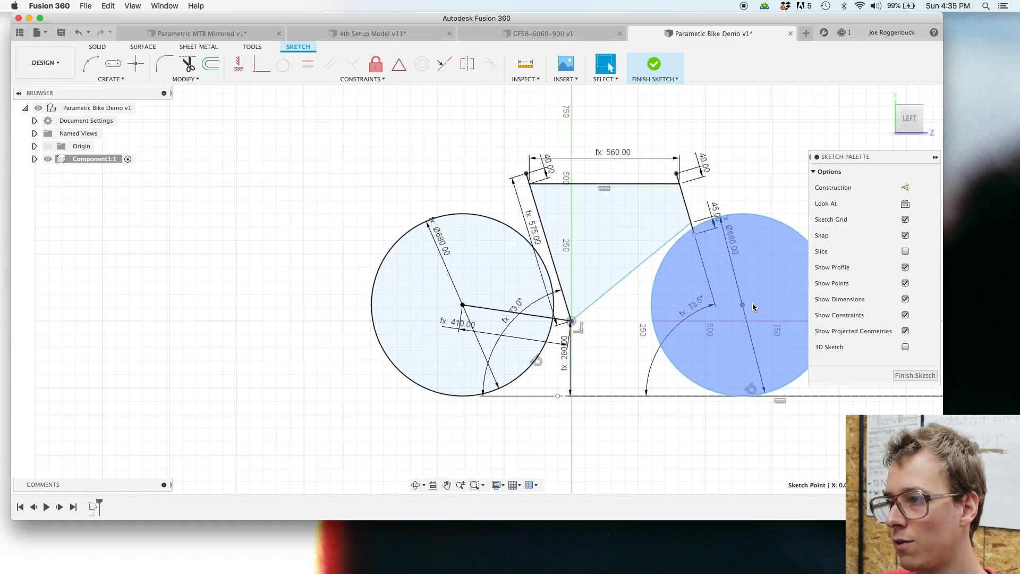
pyautogui.scroll(5, 753, 307)
pyautogui.moveTo(760, 204)
pyautogui.mouseDown(button='middle')
pyautogui.moveTo(675, 210)
pyautogui.moveTo(596, 259)
pyautogui.mouseUp(button='middle')
pyautogui.scroll(2, 606, 301)
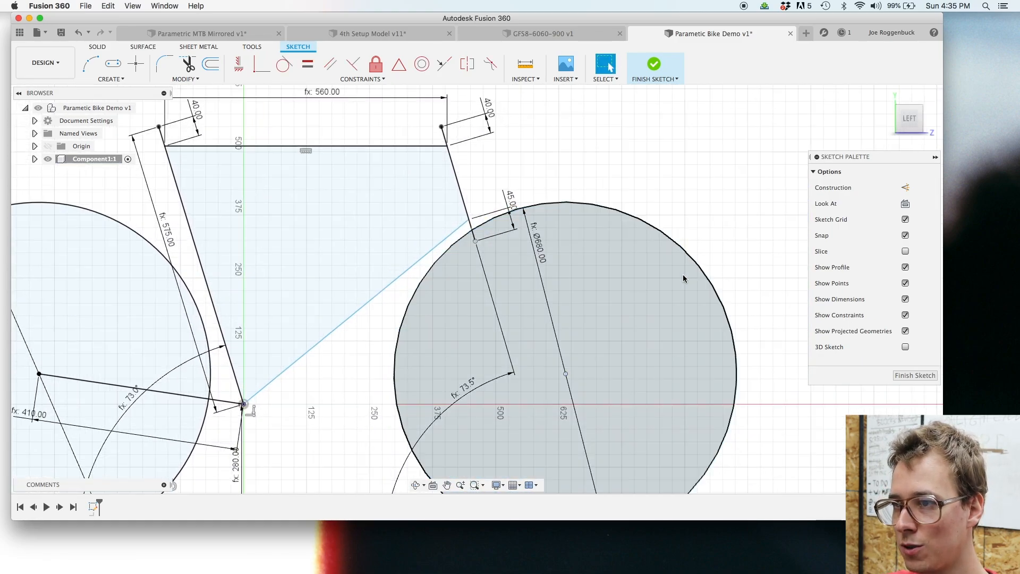
pyautogui.moveTo(476, 243); pyautogui.dragTo(462, 197)
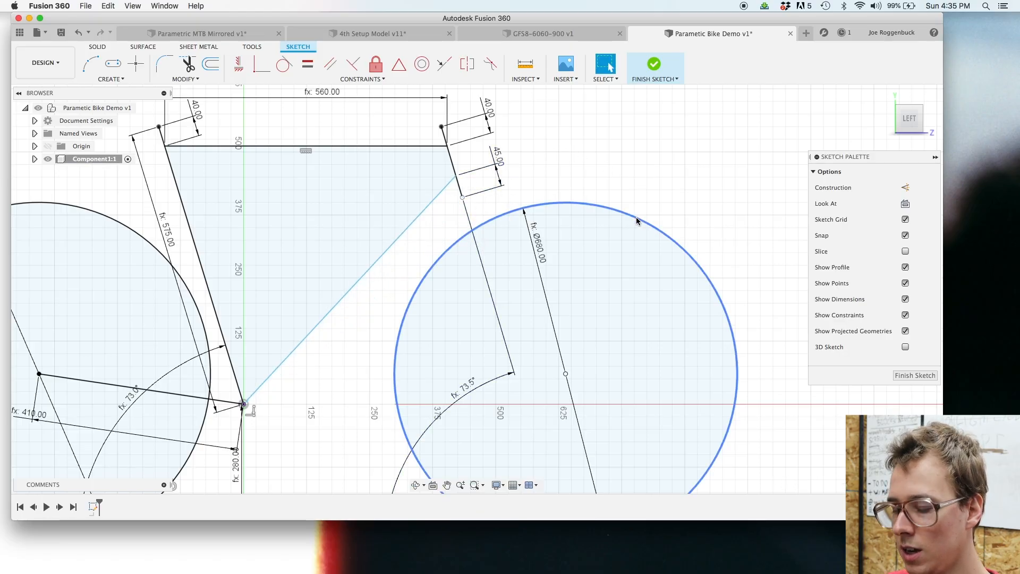
# Step: Draw a two-segment fork line from the front wheel's center through a bend point to the head tube's lower end
pyautogui.click(645, 234)
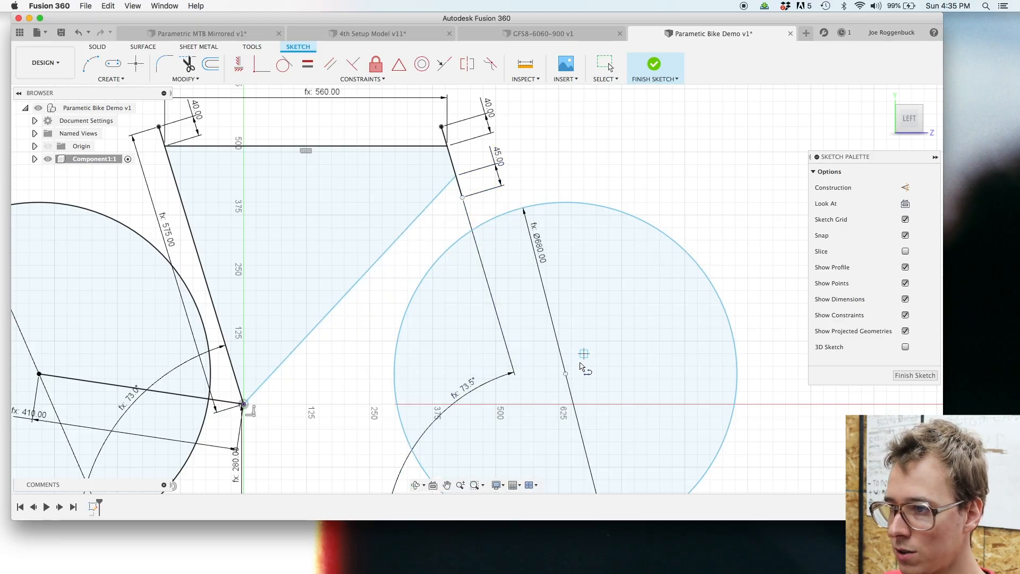
pyautogui.click(566, 373)
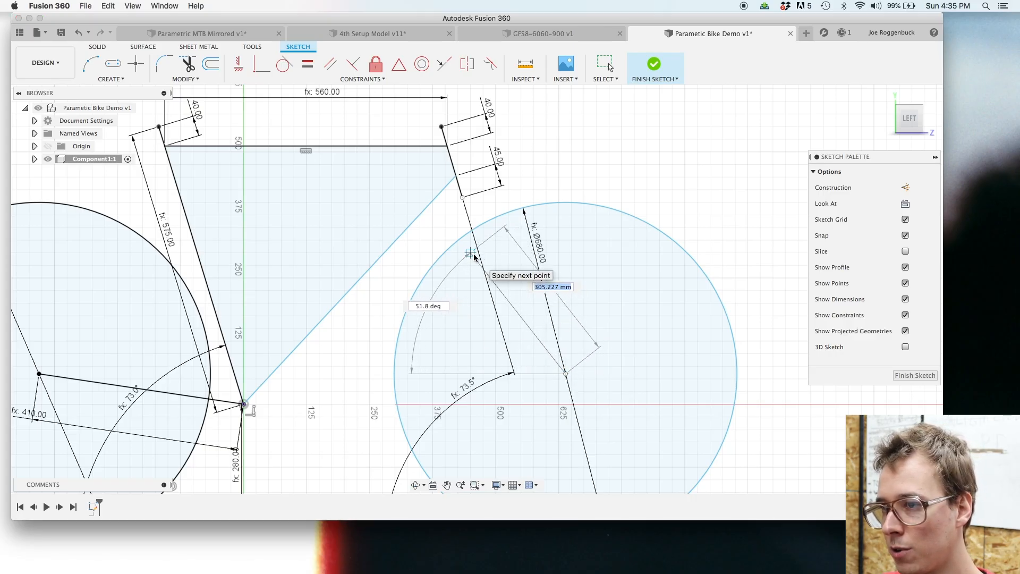
pyautogui.click(482, 291)
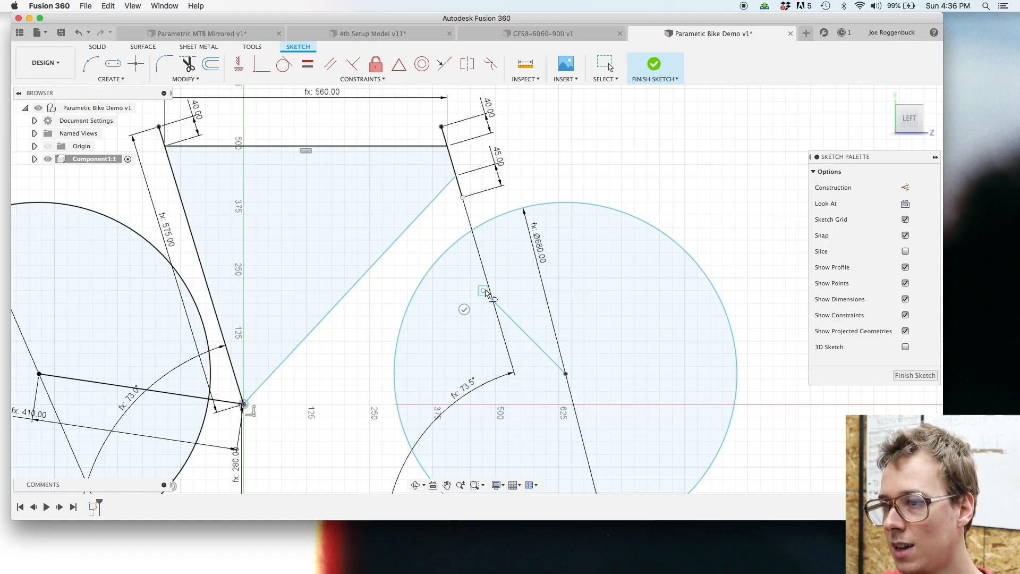
pyautogui.click(464, 201)
pyautogui.press('Escape')
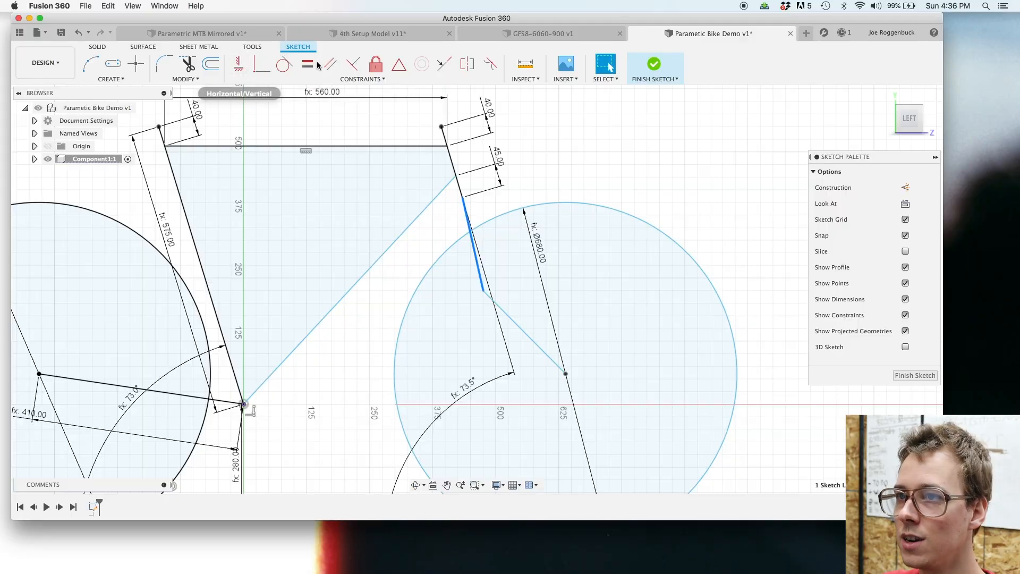
# Step: Make the upper fork segment collinear with the head tube line
pyautogui.click(445, 66)
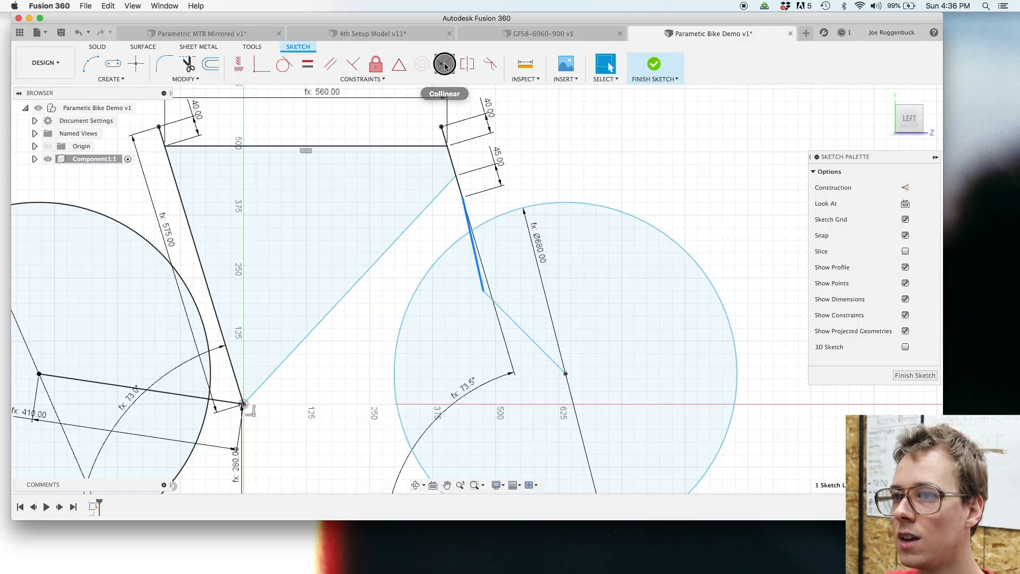
pyautogui.click(455, 167)
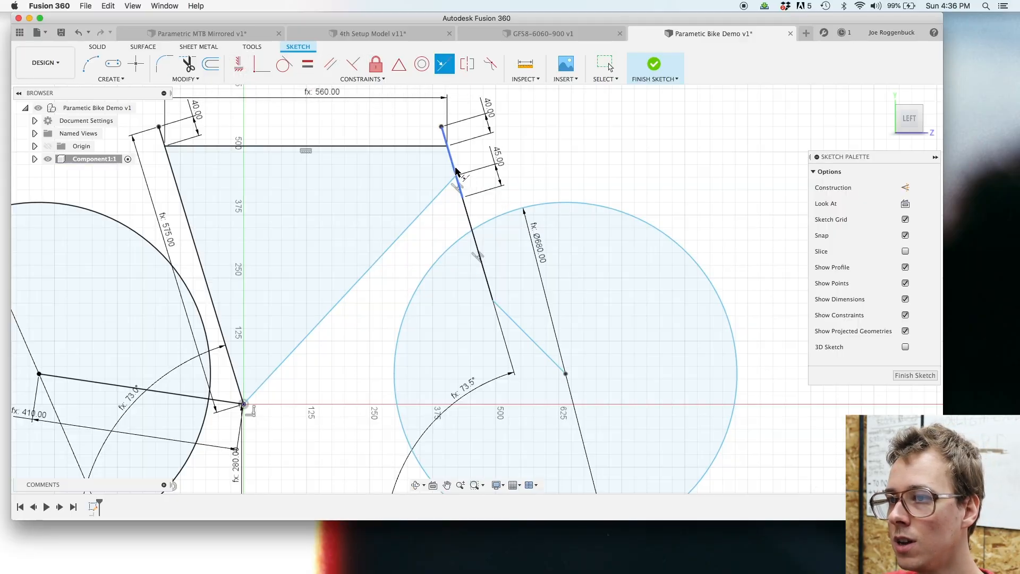
pyautogui.press('Escape')
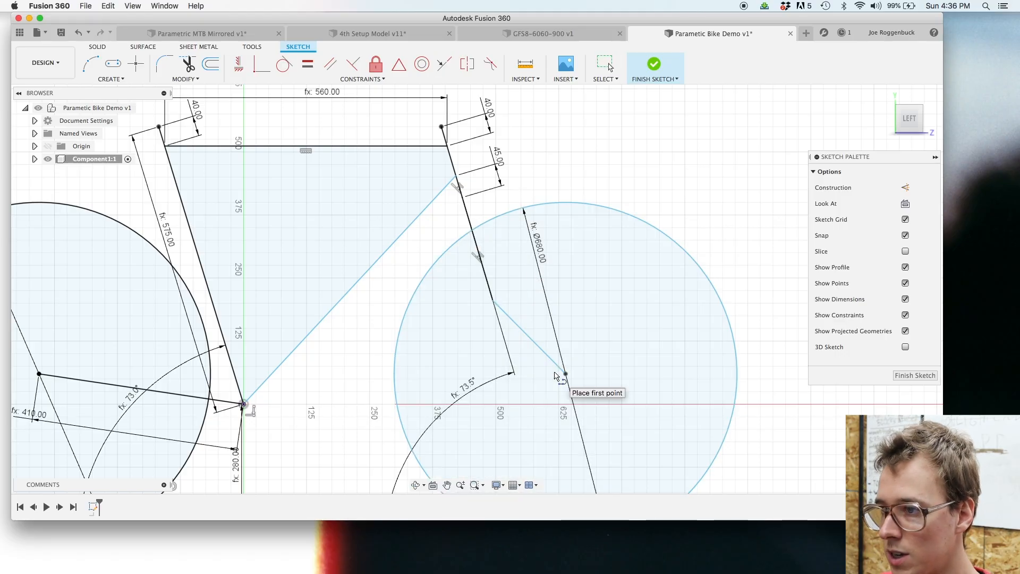
# Step: Draw a line extending the steering axis below the fork bend, and connect its lower end to the front wheel's center
pyautogui.click(494, 301)
pyautogui.click(519, 389)
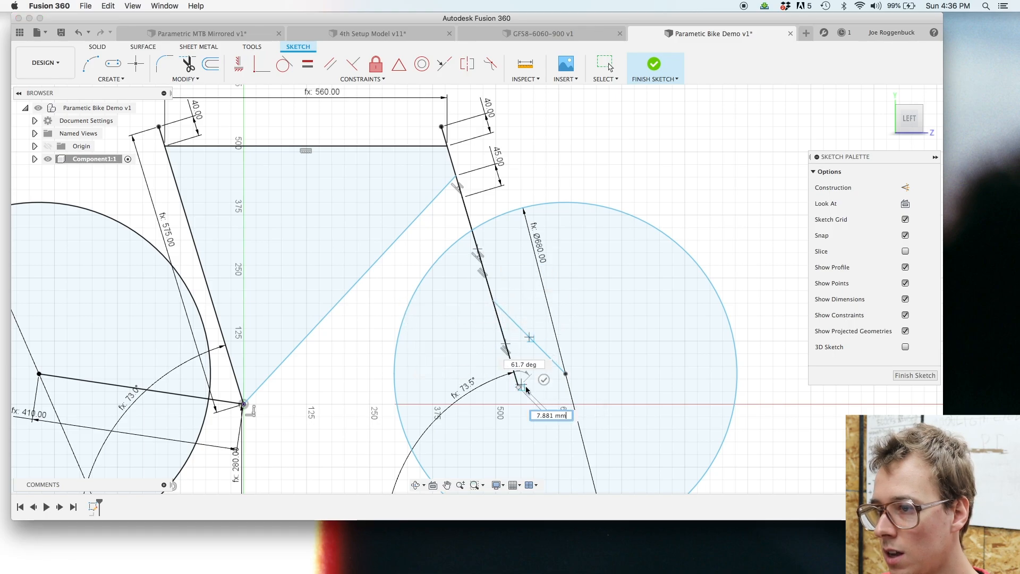
pyautogui.click(566, 374)
pyautogui.scroll(2, 568, 377)
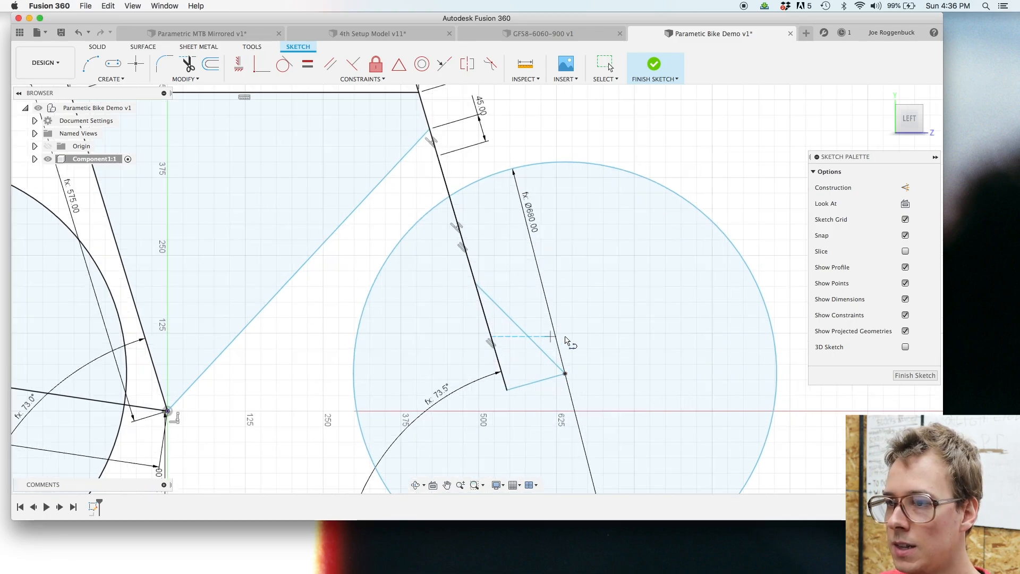
pyautogui.press('Escape')
# Step: Convert the steering axis extension and the short line to the front wheel's center into construction lines
pyautogui.click(537, 387)
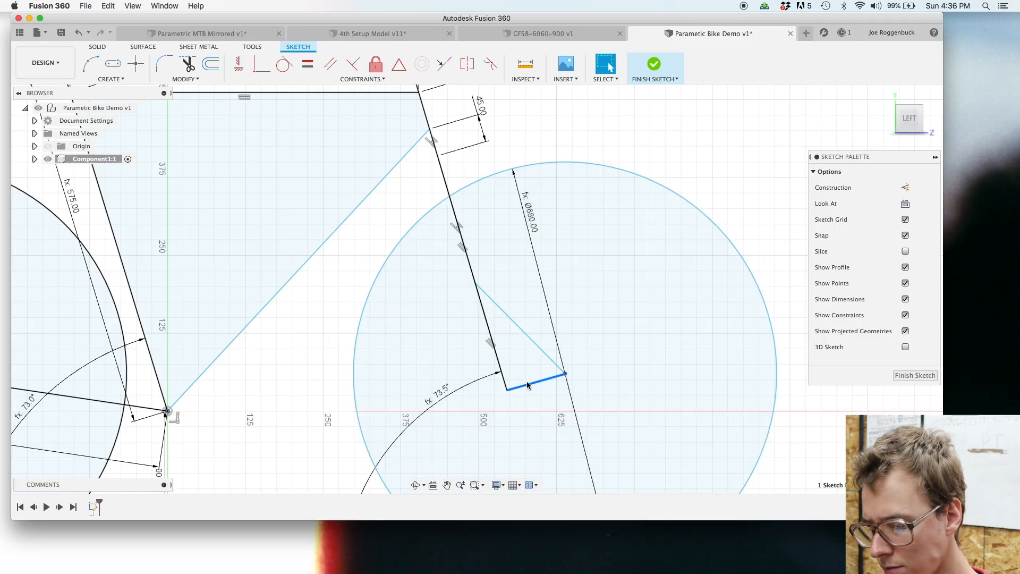
pyautogui.press('d')
pyautogui.press('Escape')
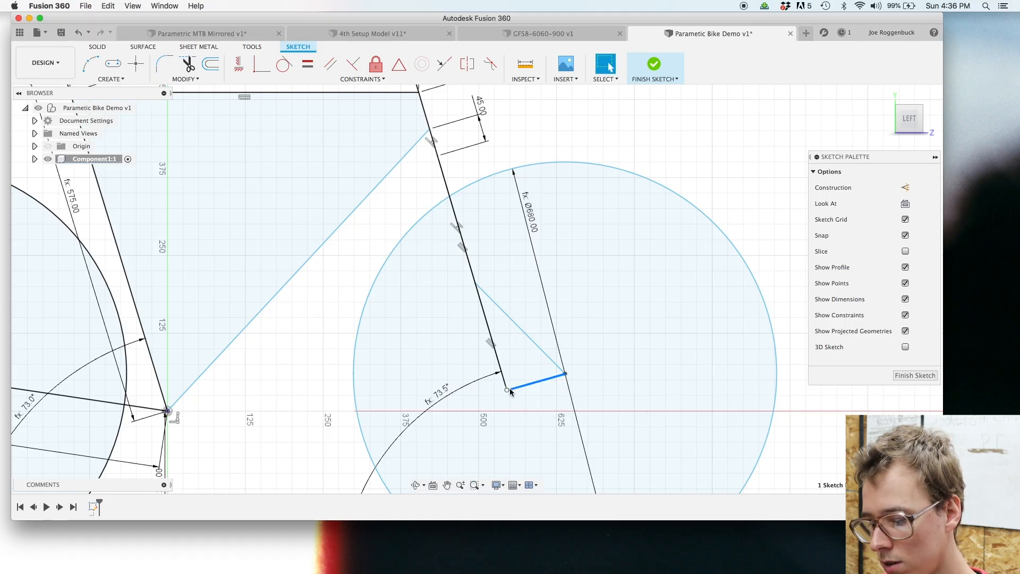
pyautogui.press('x')
pyautogui.click(503, 378)
pyautogui.press('x')
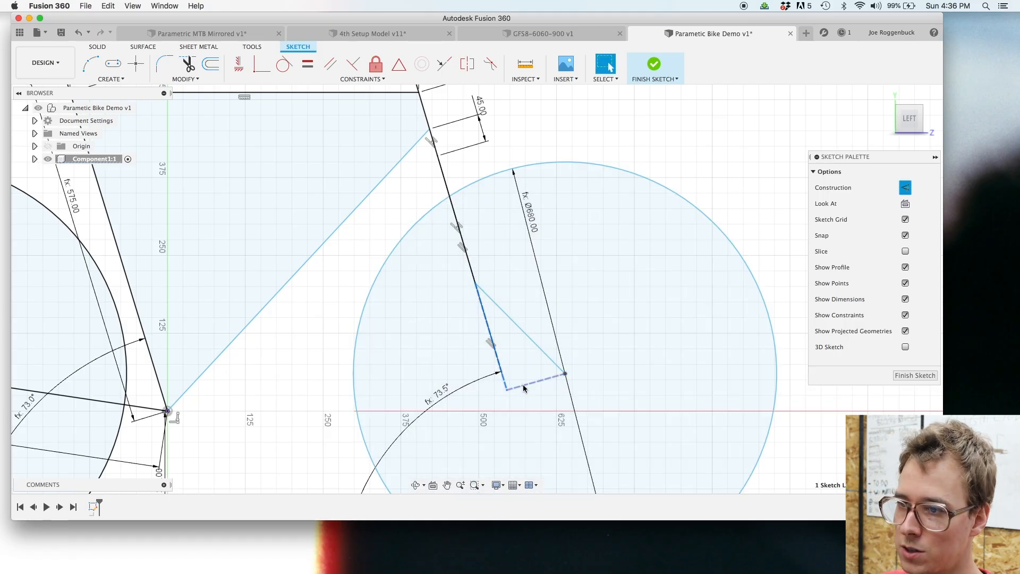
pyautogui.moveTo(522, 386); pyautogui.dragTo(523, 386)
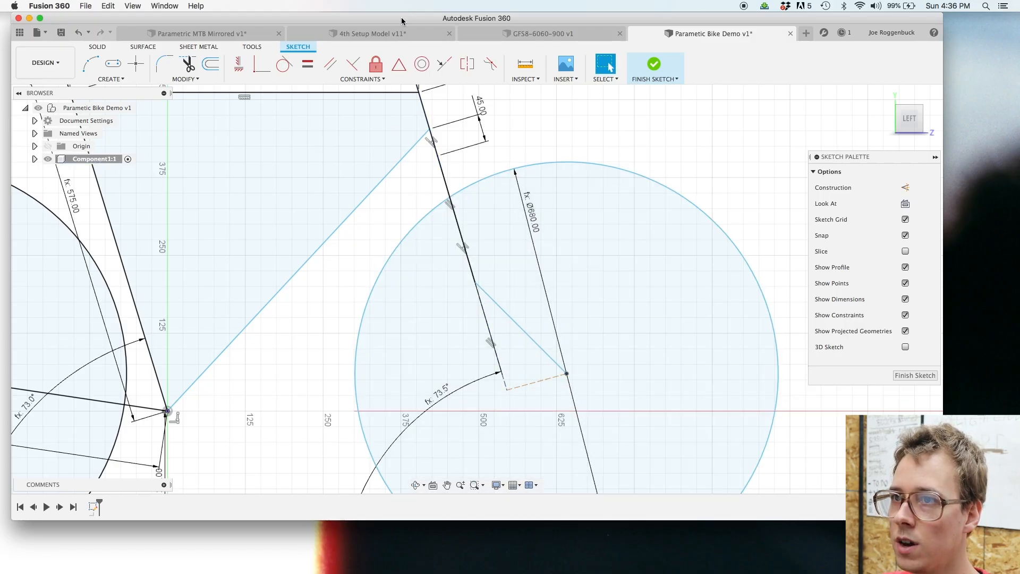
# Step: Apply a perpendicular constraint between the short construction line at the wheel center and the steering axis extension
pyautogui.click(353, 64)
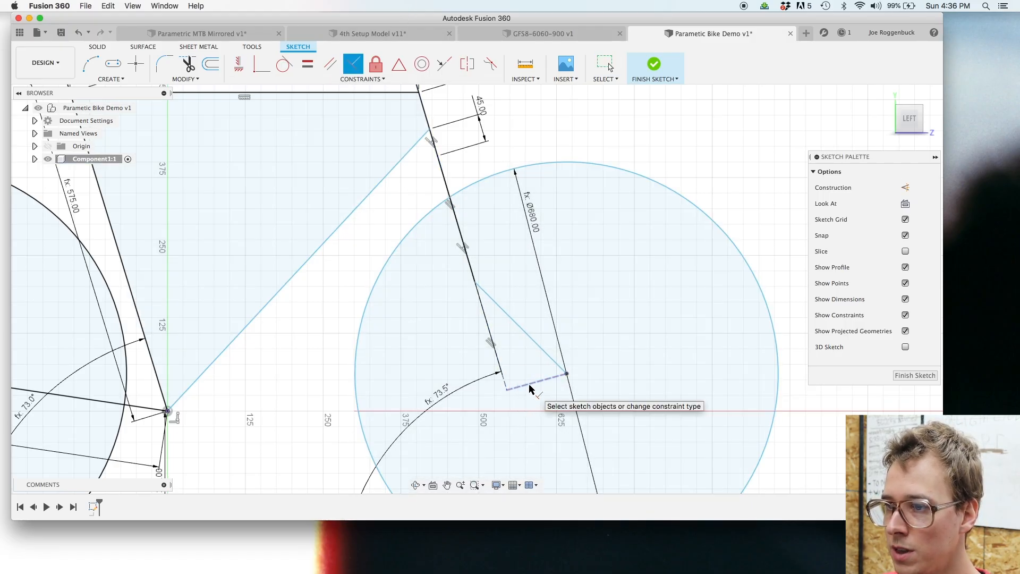
pyautogui.click(530, 386)
pyautogui.click(505, 382)
pyautogui.scroll(5, 521, 387)
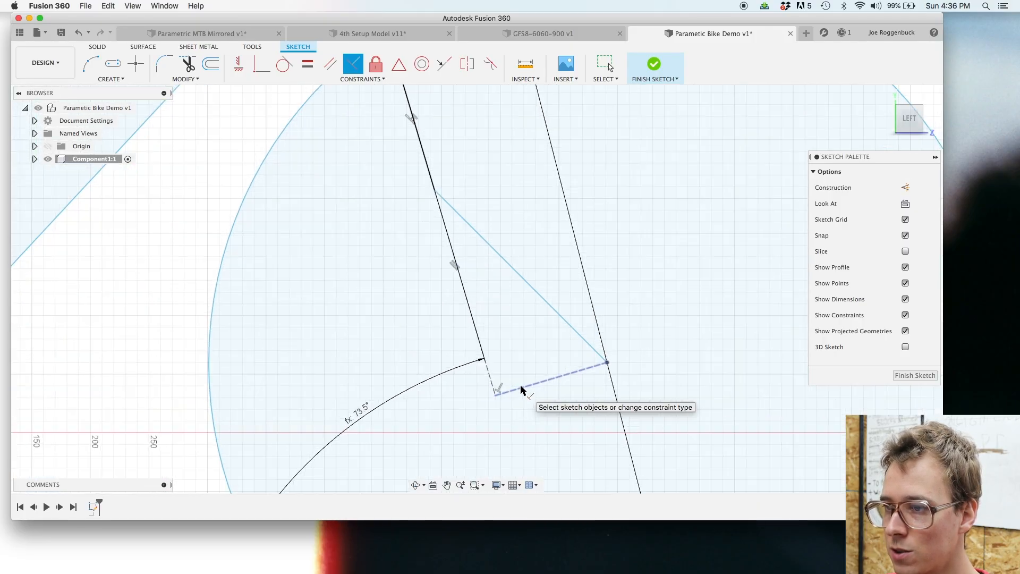
pyautogui.scroll(2, 521, 389)
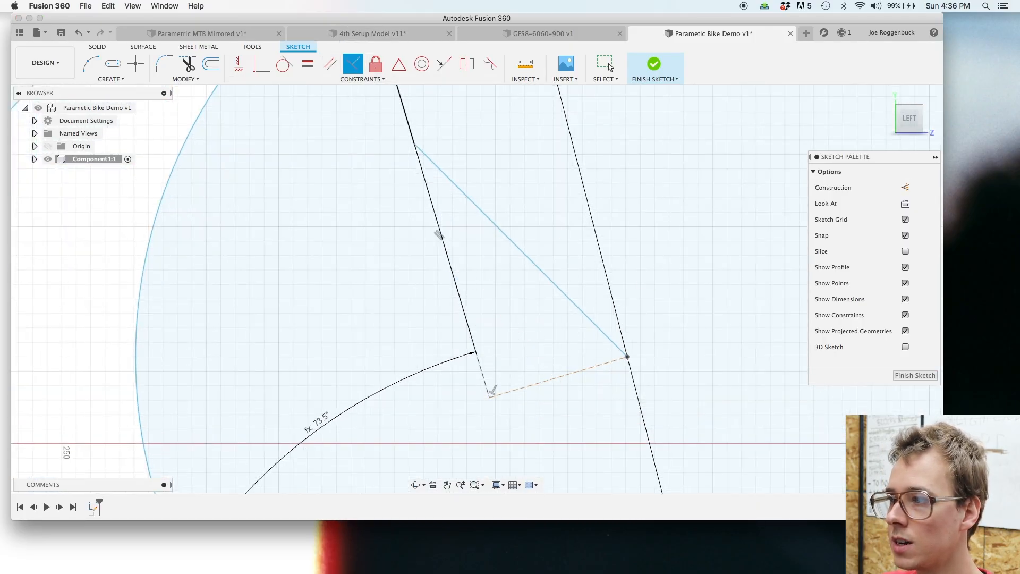
# Step: Finish the sketch and add a user parameter named ForkRake with a value of 45 mm
pyautogui.click(915, 375)
pyautogui.click(325, 64)
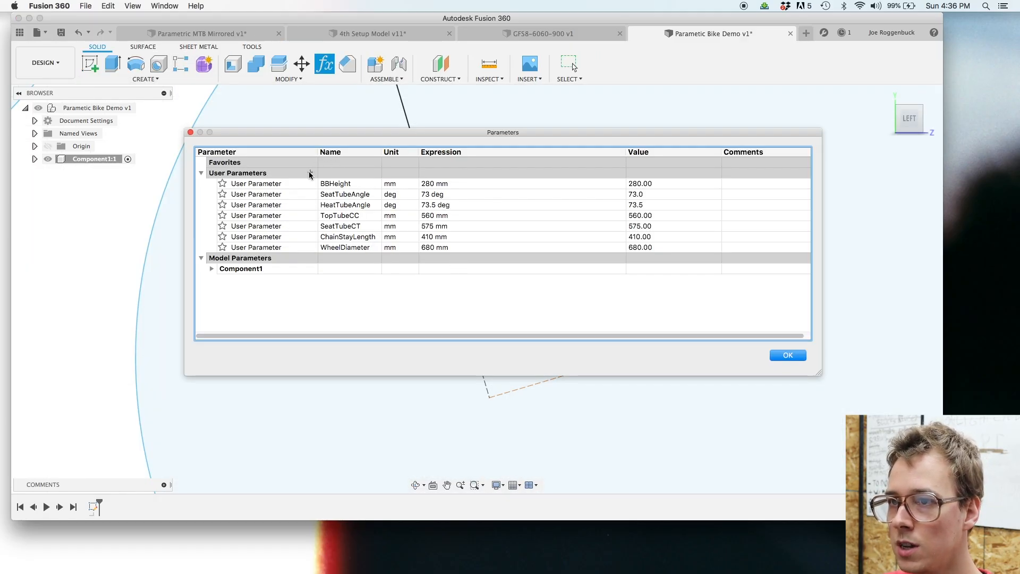
pyautogui.click(311, 174)
pyautogui.write('ForkRake')
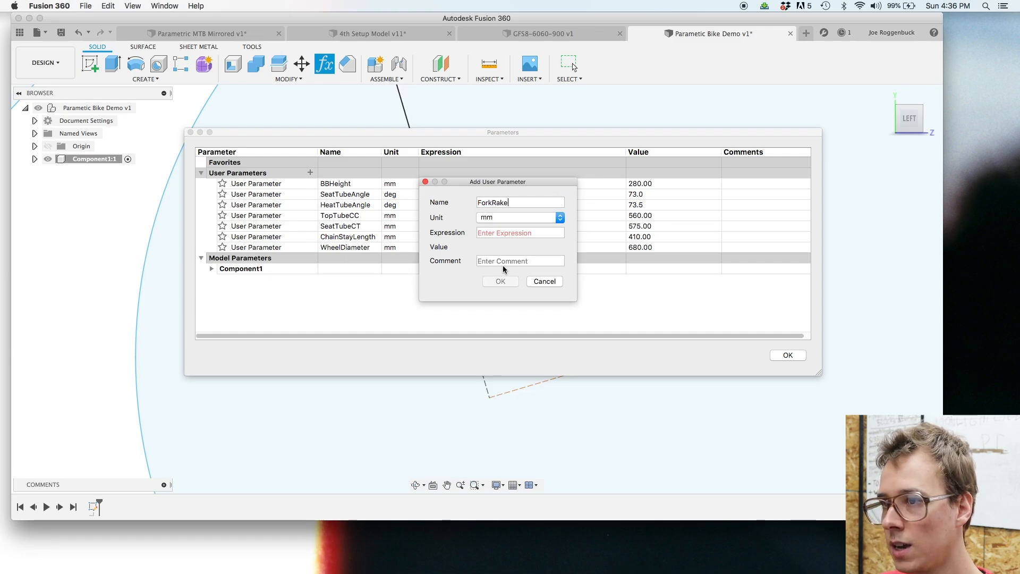
pyautogui.click(506, 233)
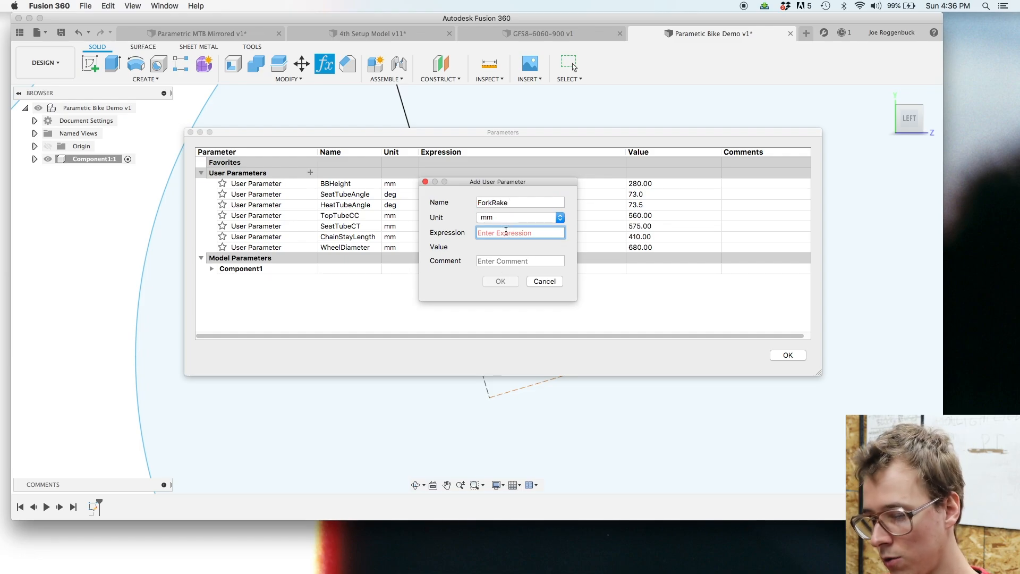
pyautogui.write('45')
pyautogui.press('Return')
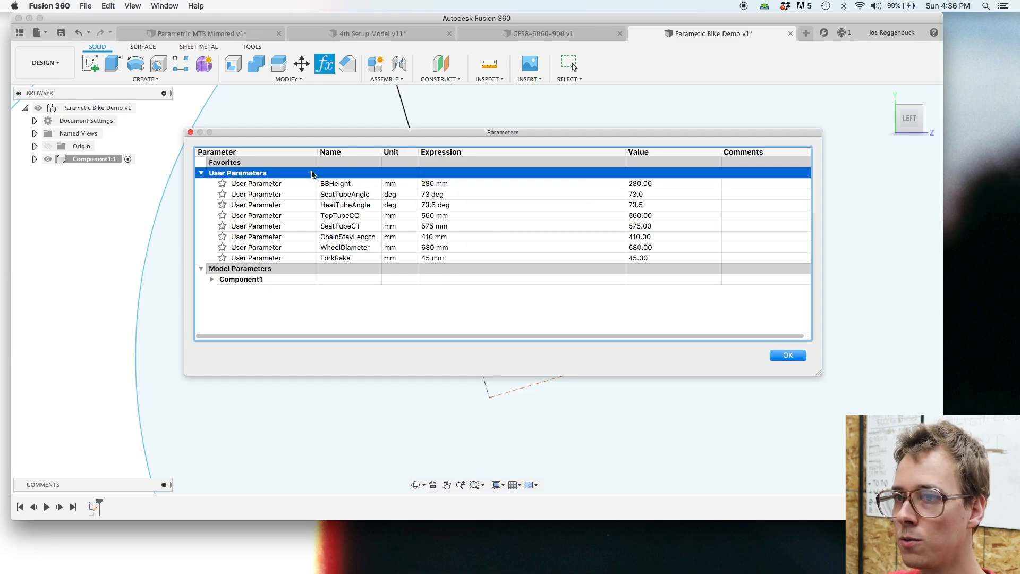
# Step: Add a user parameter named ForkLength with a value of 400 mm and close the parameters dialog
pyautogui.click(311, 173)
pyautogui.write('ForkLength')
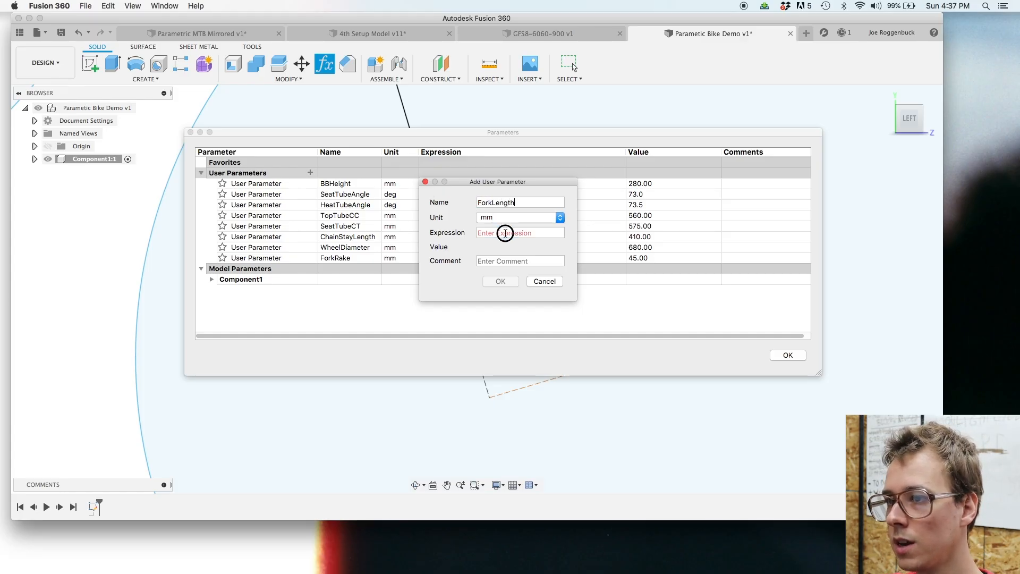
pyautogui.click(505, 233)
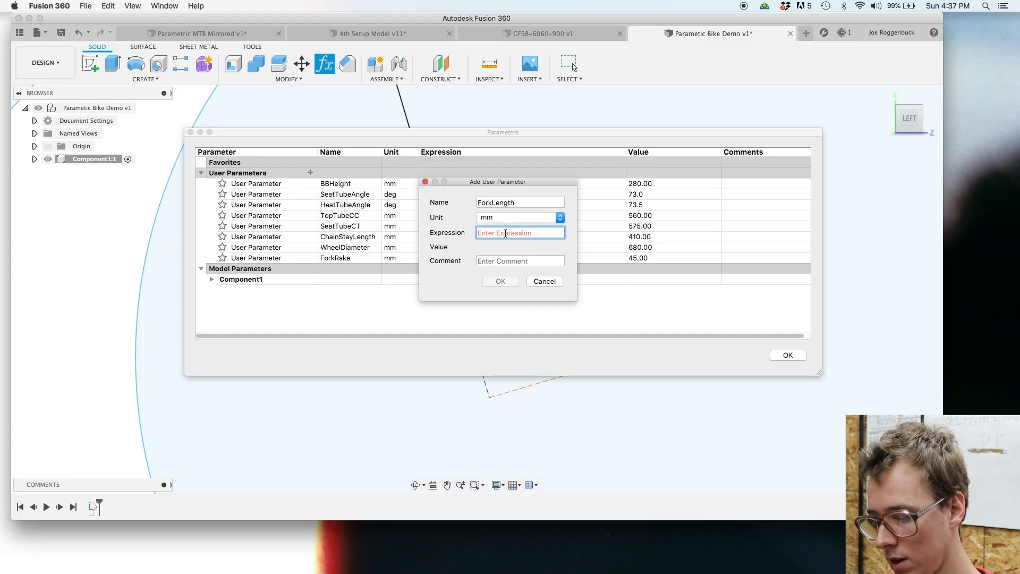
pyautogui.write('400')
pyautogui.press('Return')
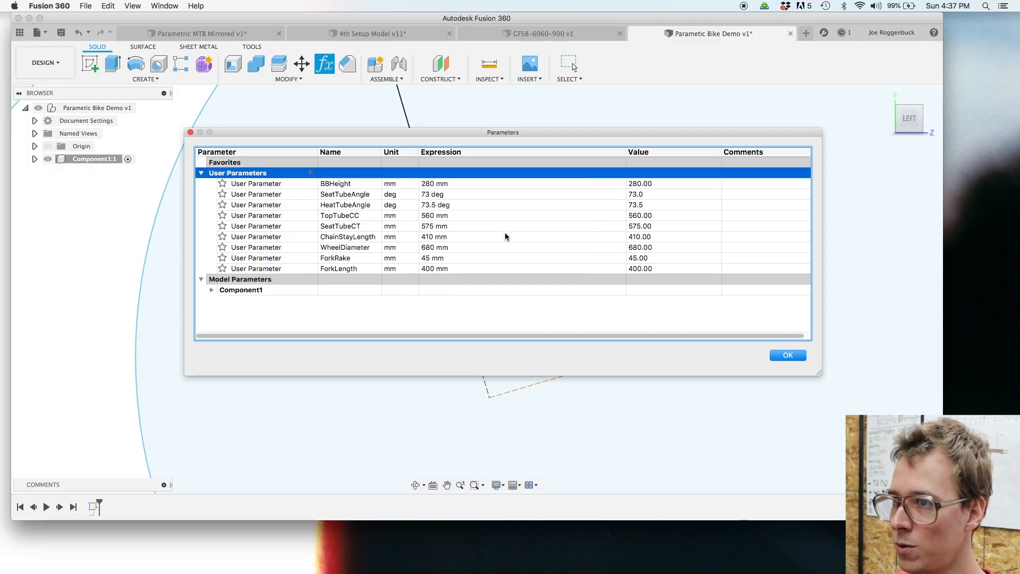
pyautogui.click(803, 355)
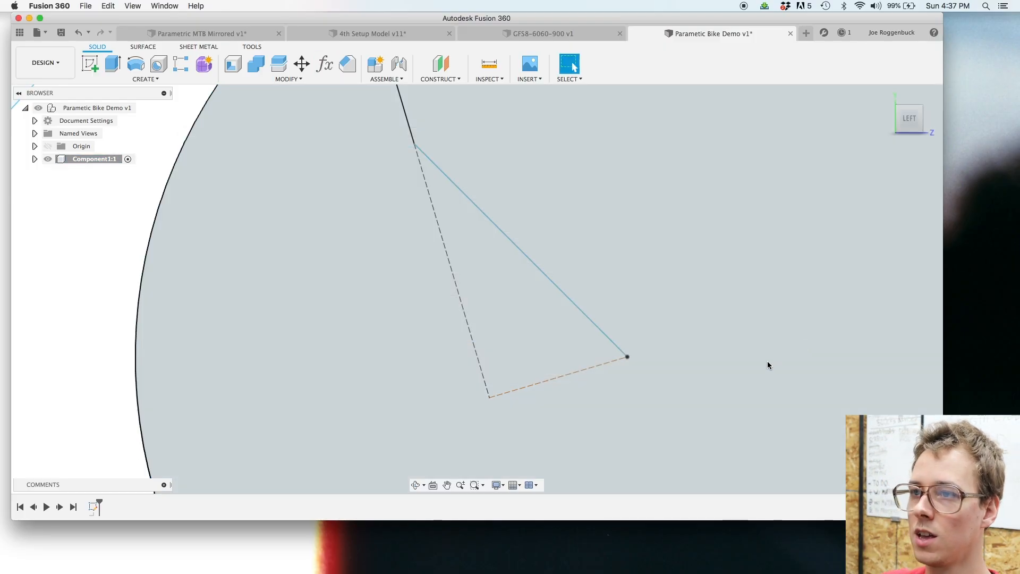
pyautogui.scroll(-5, 532, 338)
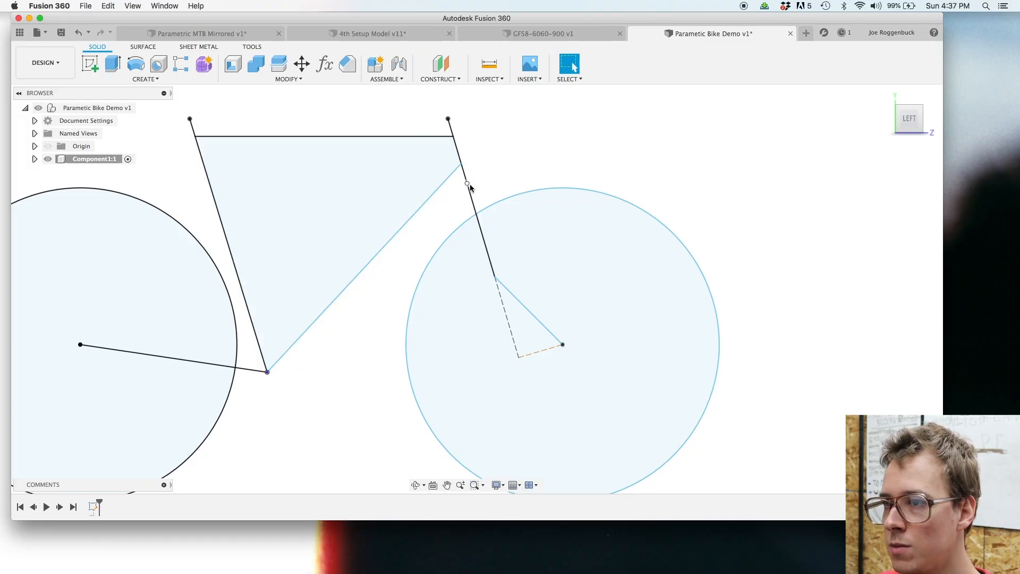
pyautogui.click(519, 357)
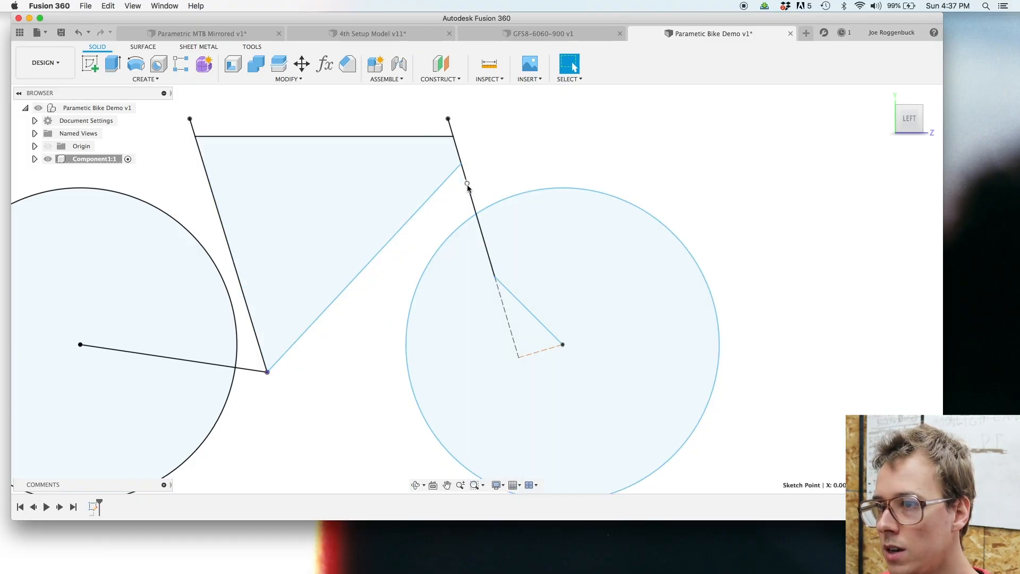
pyautogui.click(520, 358)
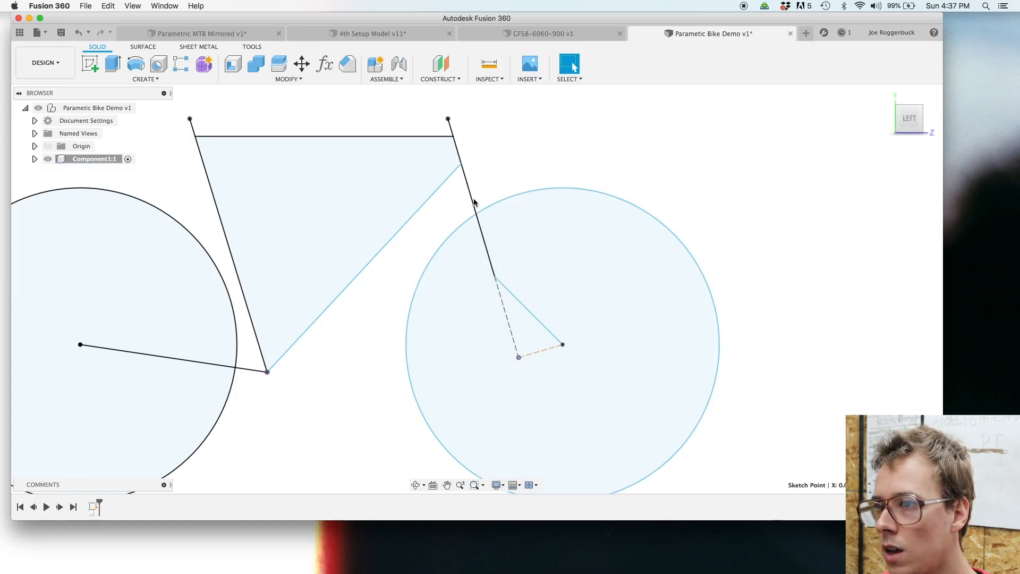
# Step: Reopen the bike sketch and dimension from the lower end of the head tube to the steering axis end with the ForkLength parameter
pyautogui.rightClick(94, 507)
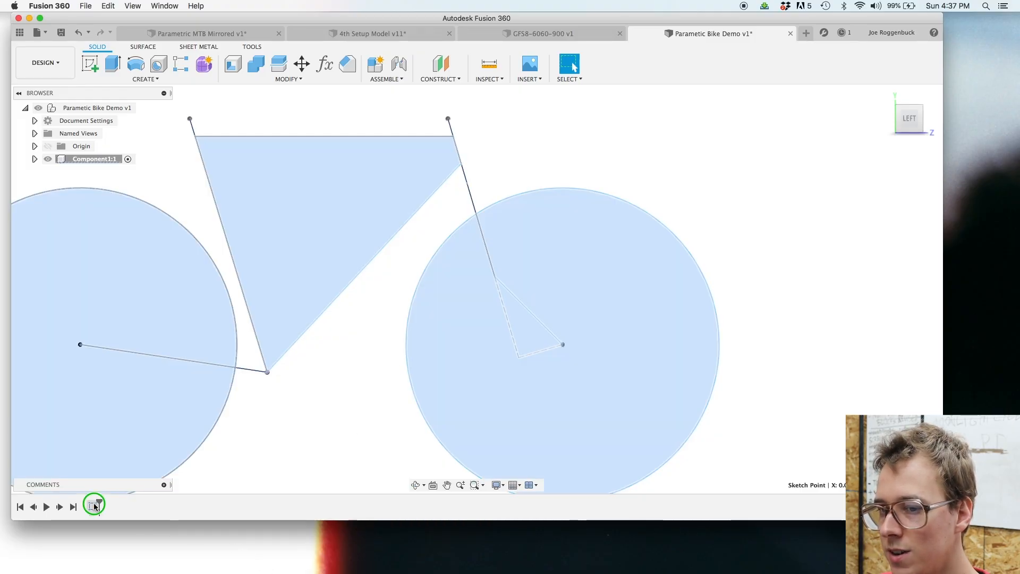
pyautogui.click(302, 481)
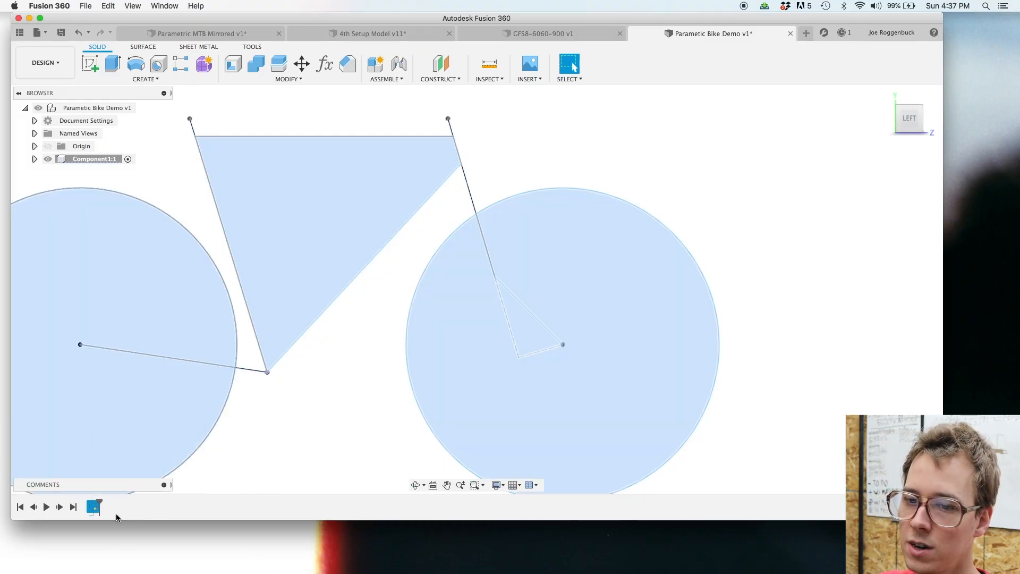
pyautogui.rightClick(94, 508)
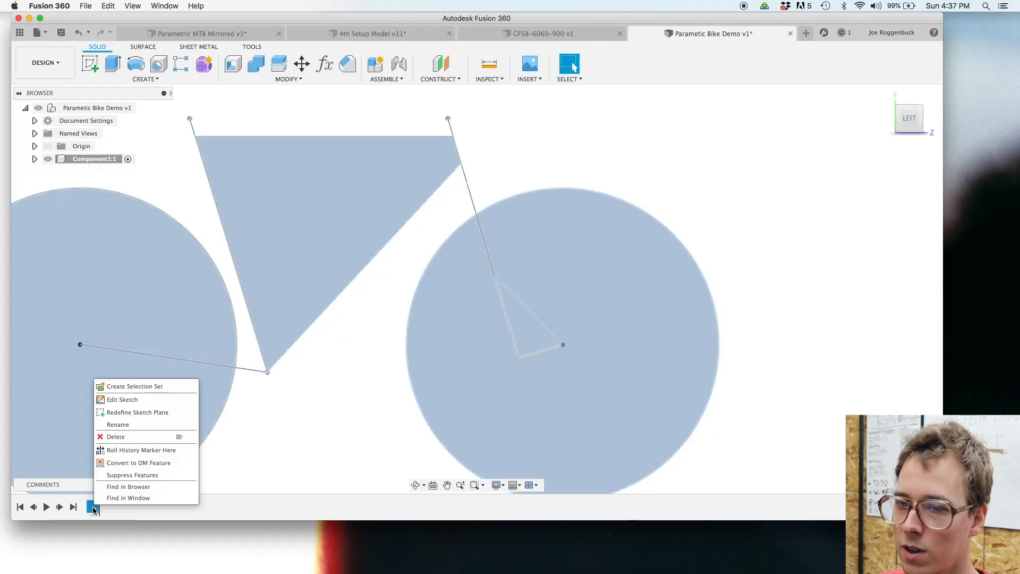
pyautogui.click(115, 400)
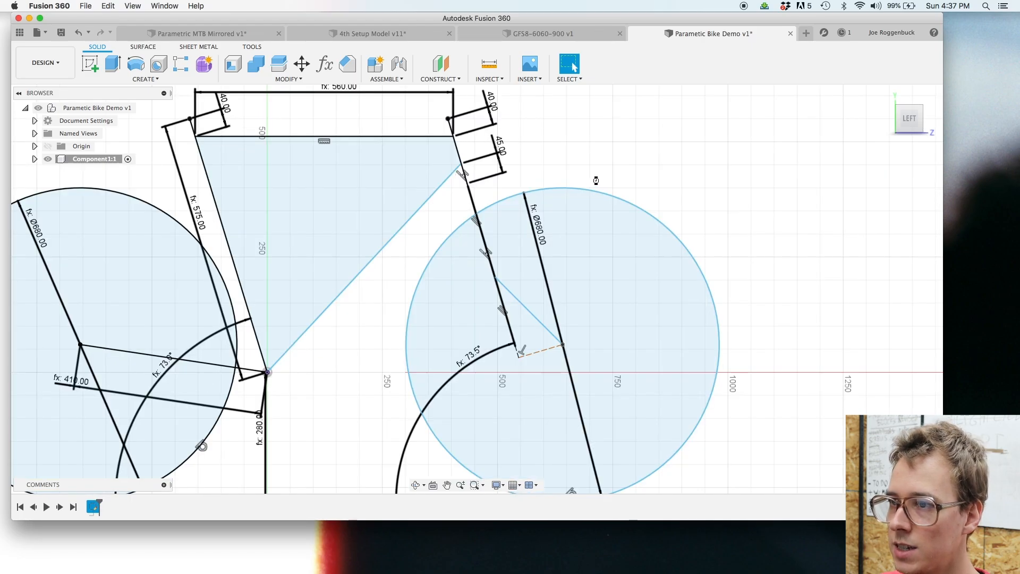
pyautogui.press('d')
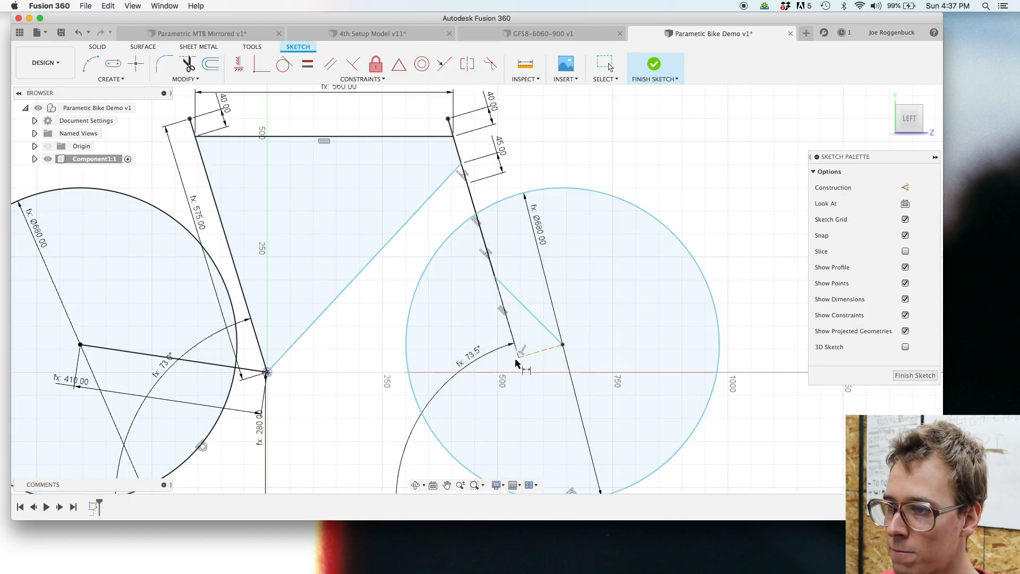
pyautogui.click(519, 358)
pyautogui.click(467, 183)
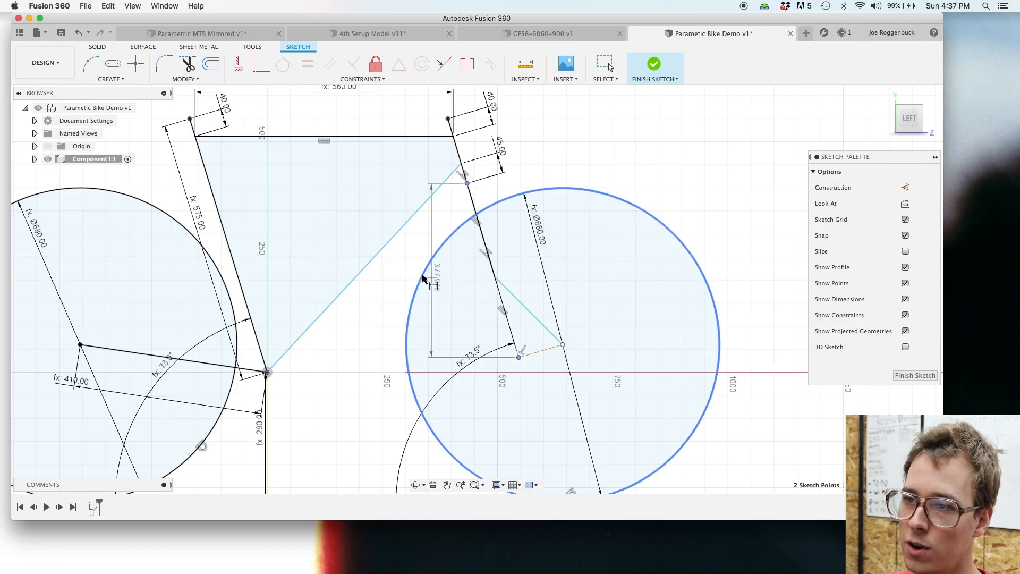
pyautogui.click(473, 323)
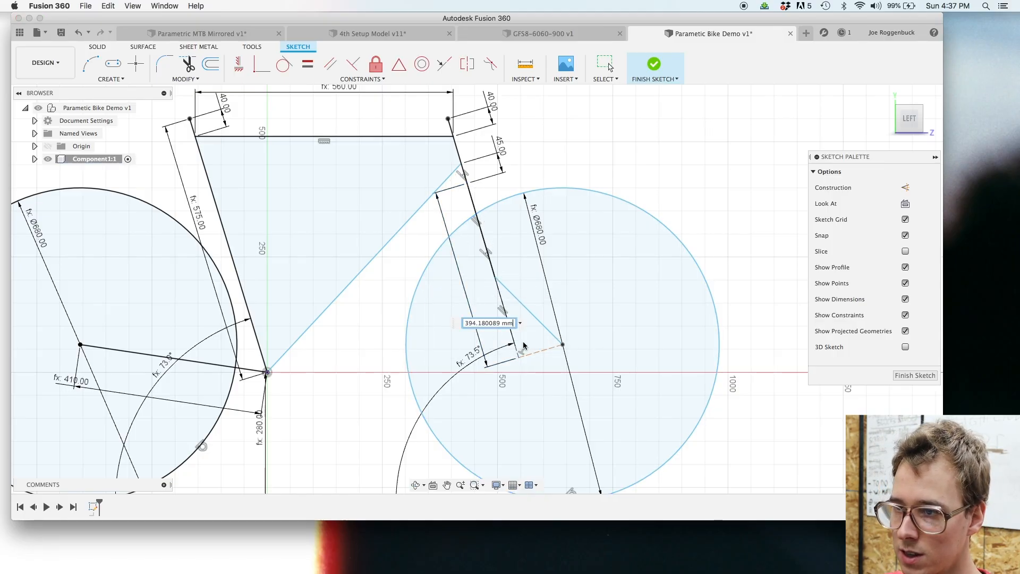
pyautogui.write('ForkLength')
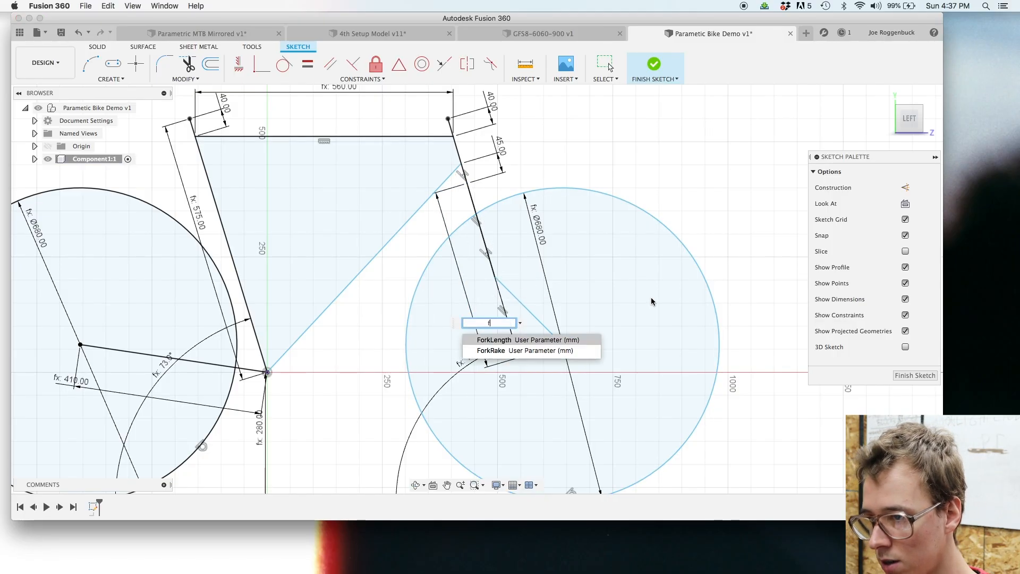
pyautogui.press('Return')
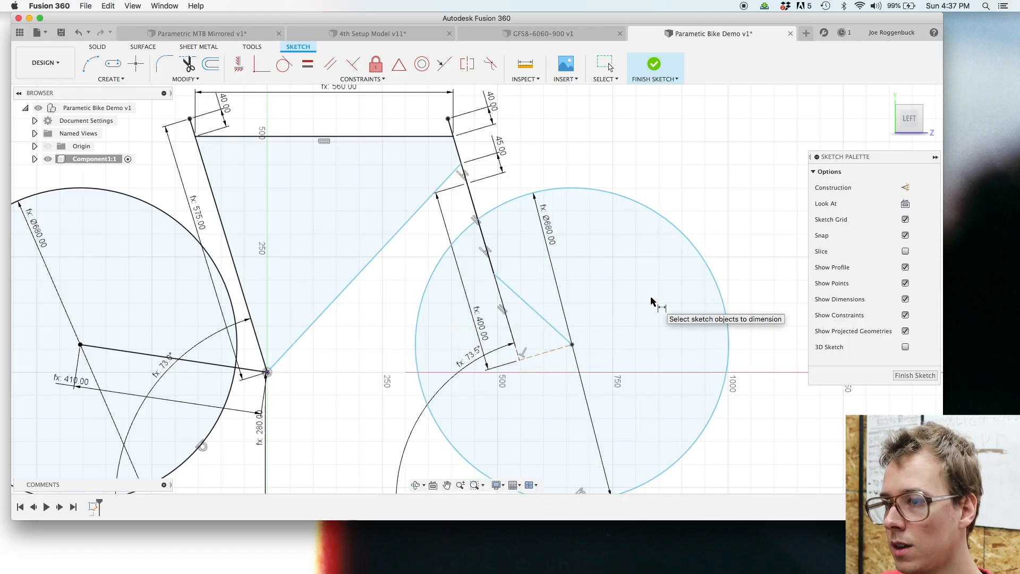
# Step: Dimension the short construction line between the steering axis and the front wheel's center with the ForkRake parameter
pyautogui.click(538, 355)
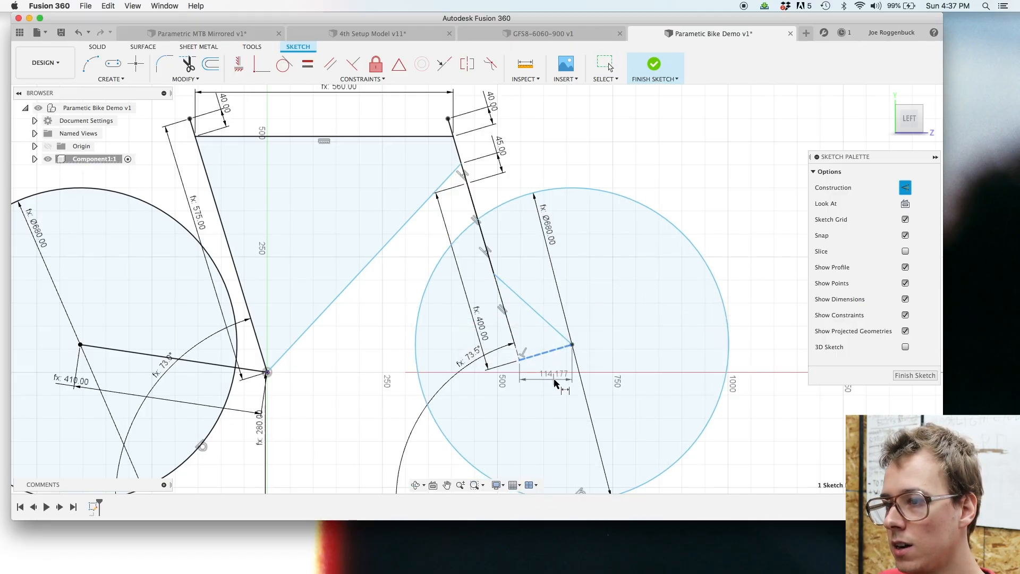
pyautogui.click(598, 391)
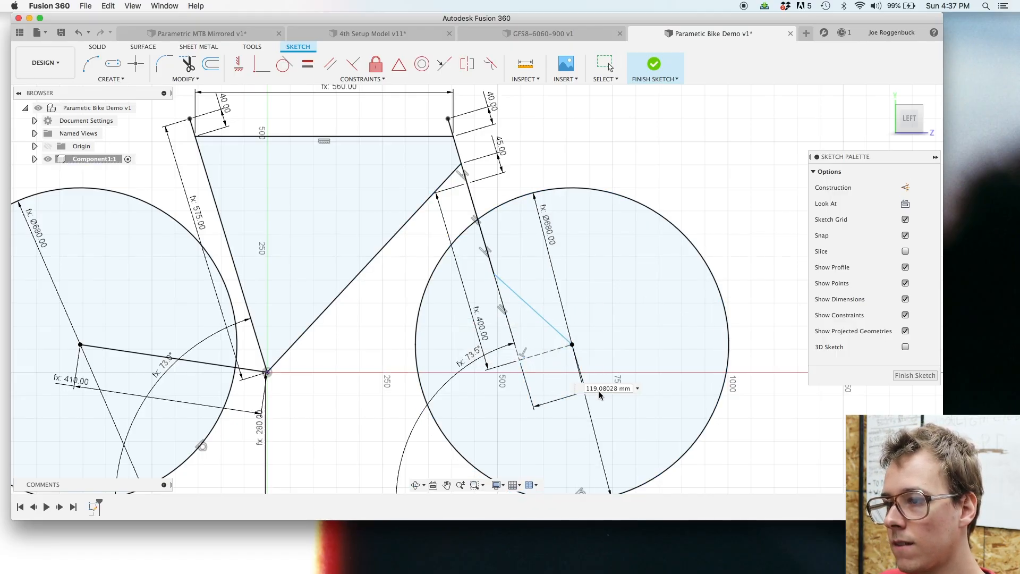
pyautogui.click(649, 416)
pyautogui.press('Return')
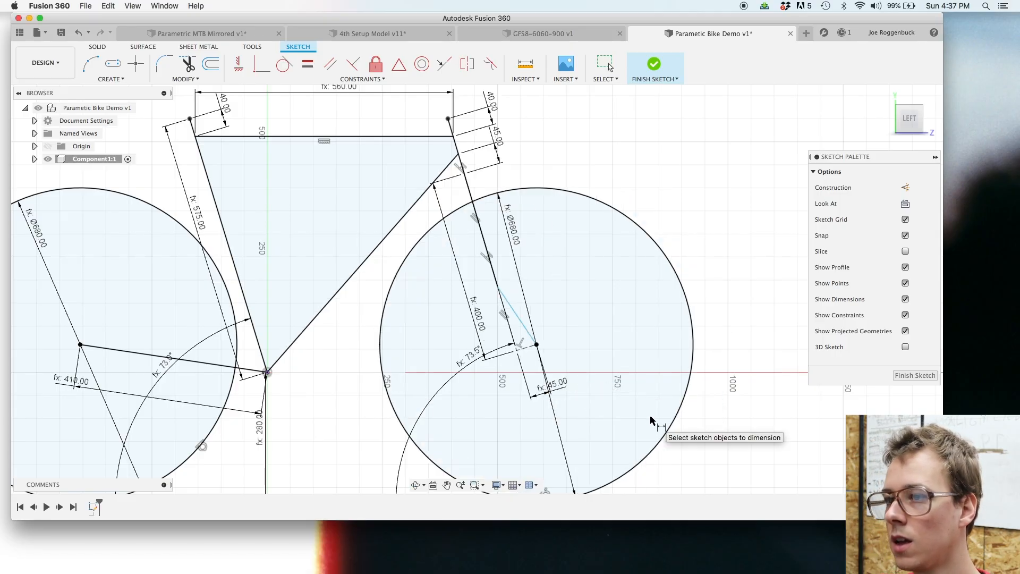
# Step: Move the fork line's upper end close below the head tube and dimension the short steering axis segment above it at 30 mm
pyautogui.scroll(5, 495, 222)
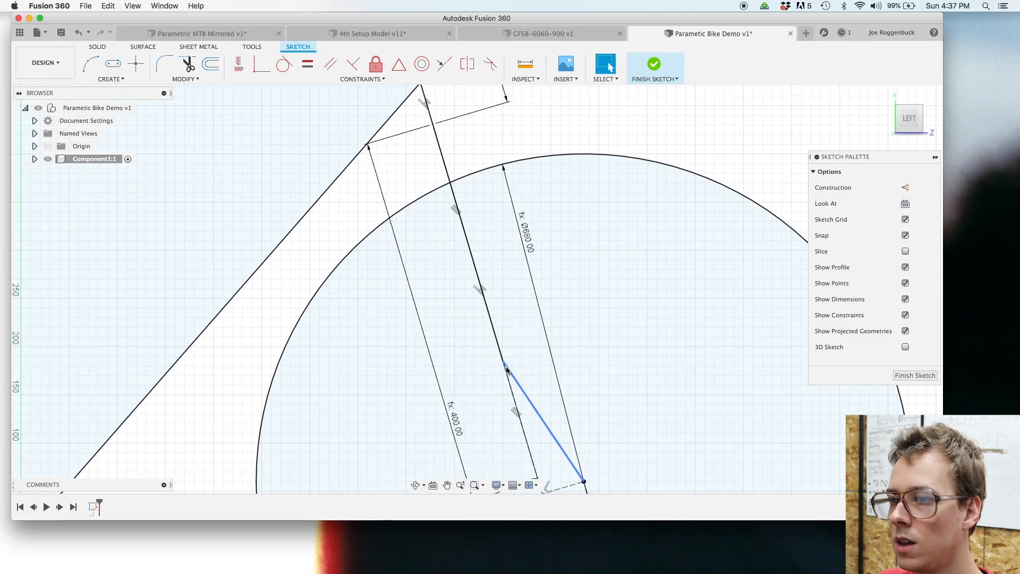
pyautogui.moveTo(503, 358); pyautogui.dragTo(446, 147)
pyautogui.click(437, 136)
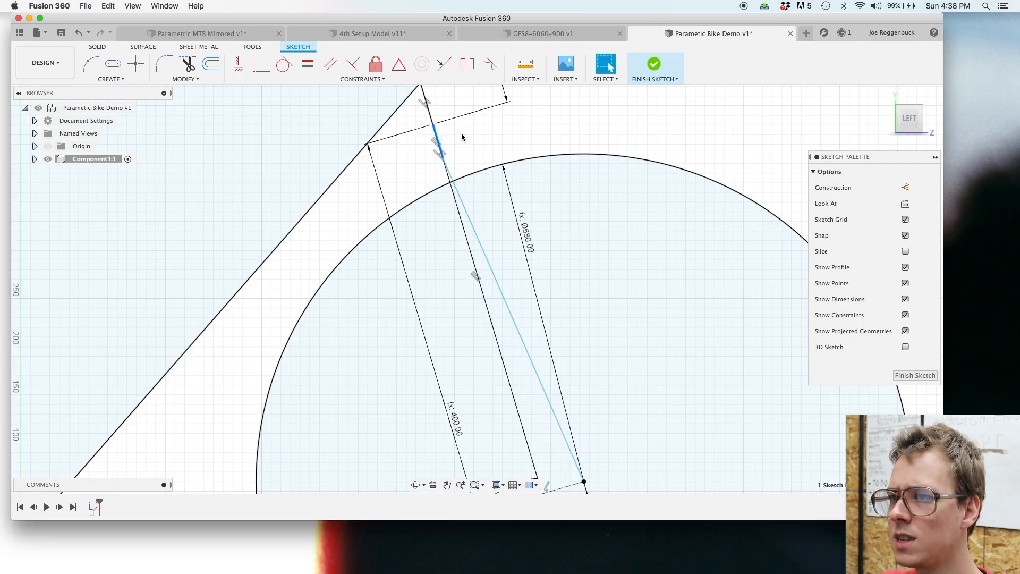
pyautogui.press('d')
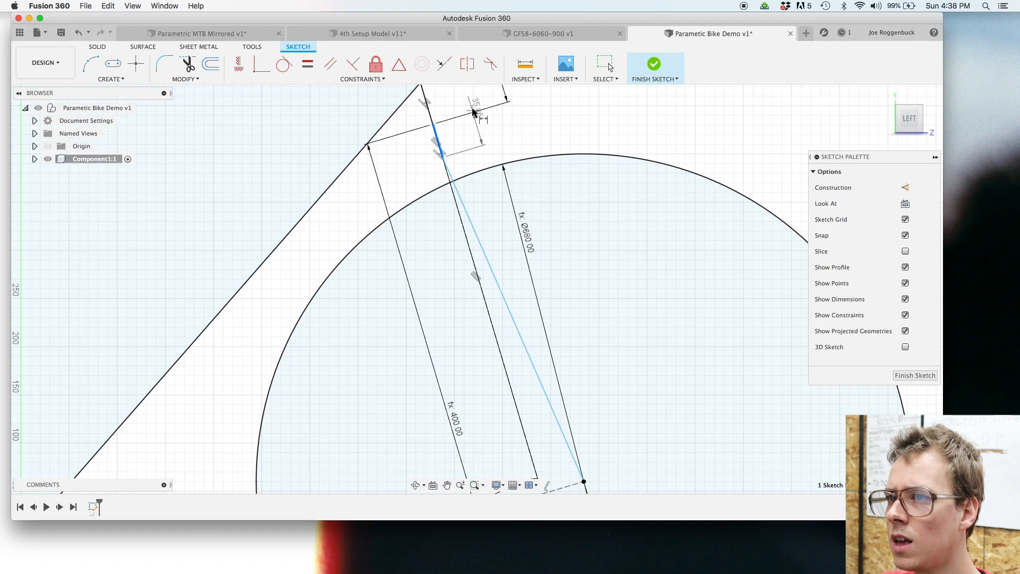
pyautogui.click(475, 107)
pyautogui.scroll(-4, 601, 213)
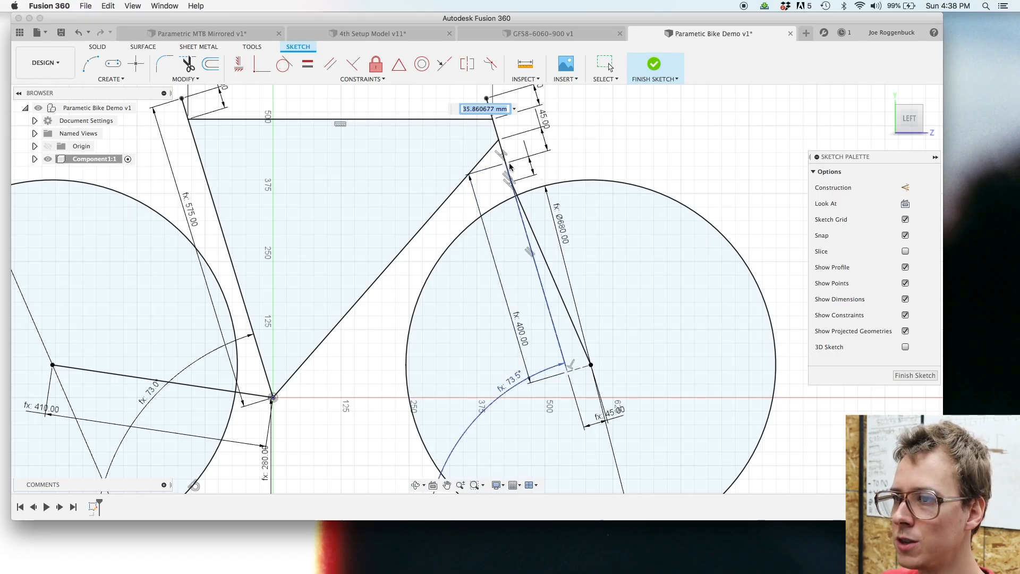
pyautogui.scroll(4, 505, 166)
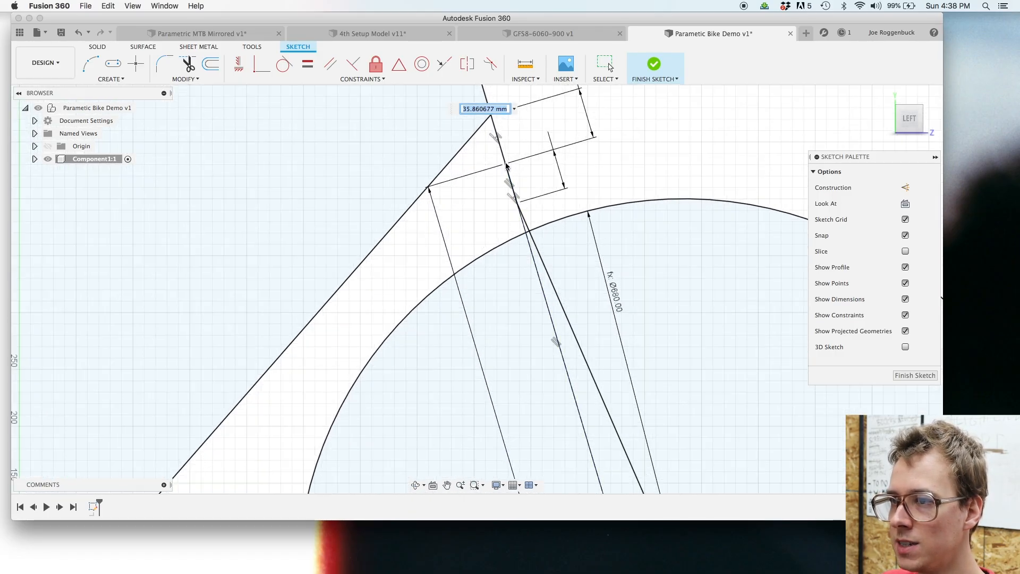
pyautogui.scroll(-5, 518, 201)
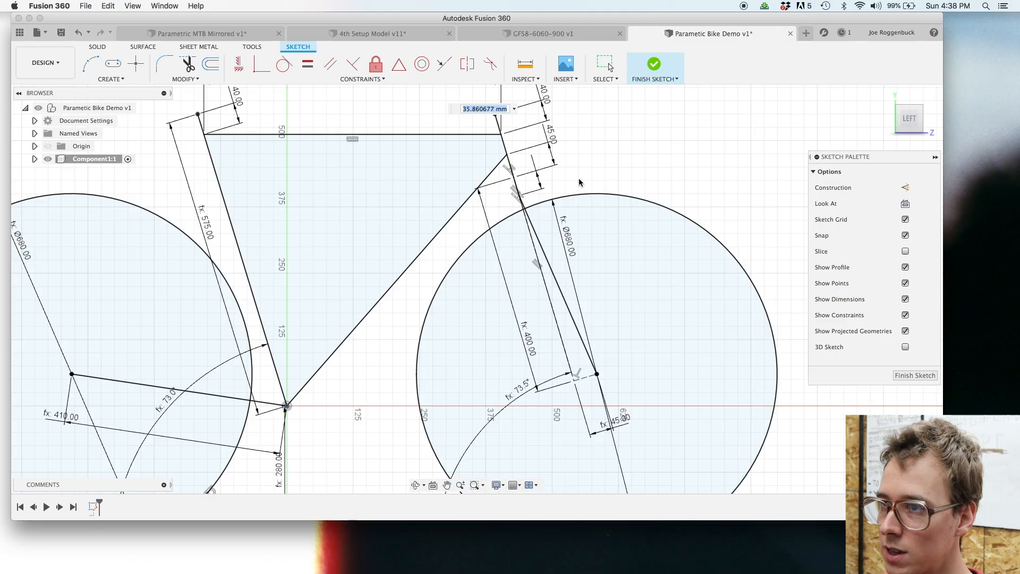
pyautogui.write('30')
pyautogui.press('Return')
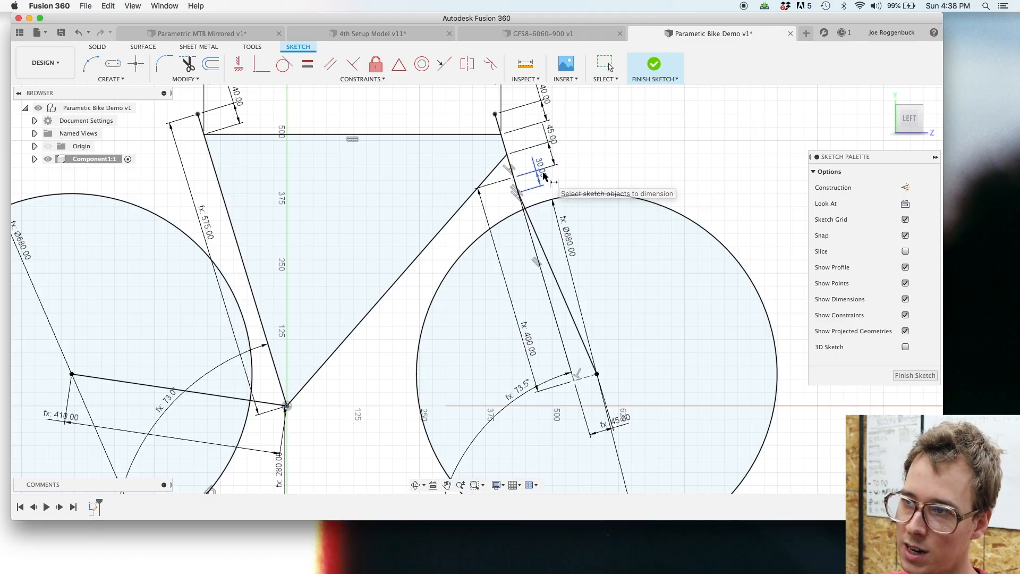
pyautogui.press('Escape')
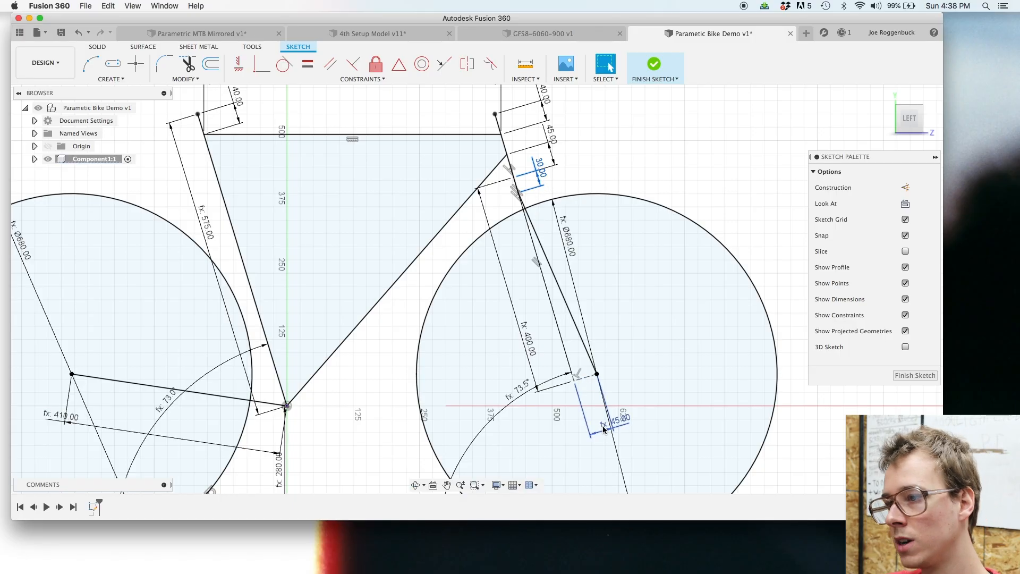
# Step: Reposition the fork rake dimension into the clear area beside the front wheel's center
pyautogui.moveTo(618, 427)
pyautogui.mouseDown()
pyautogui.moveTo(610, 406)
pyautogui.moveTo(677, 385)
pyautogui.moveTo(658, 384)
pyautogui.mouseUp()
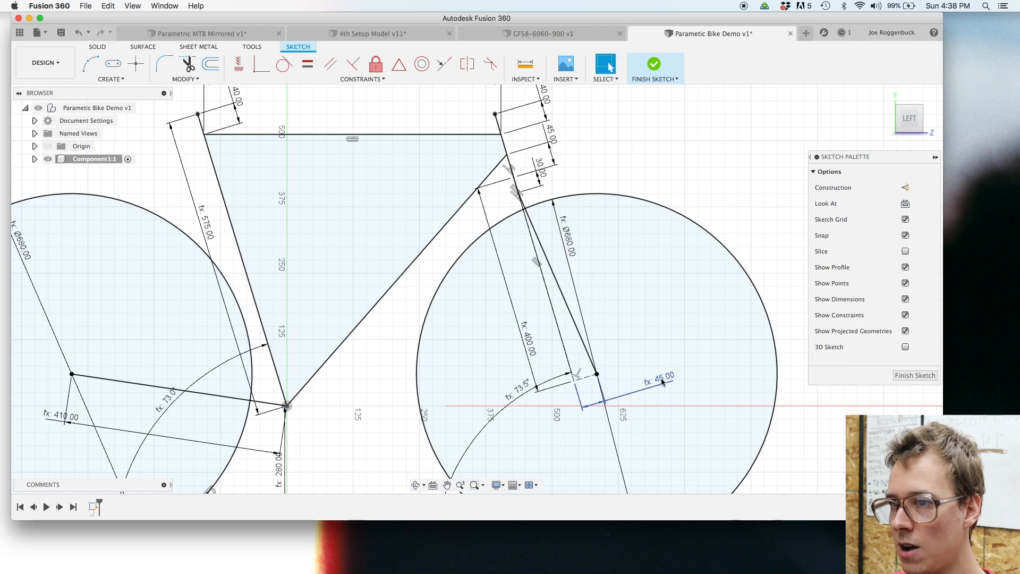
pyautogui.scroll(-3, 654, 382)
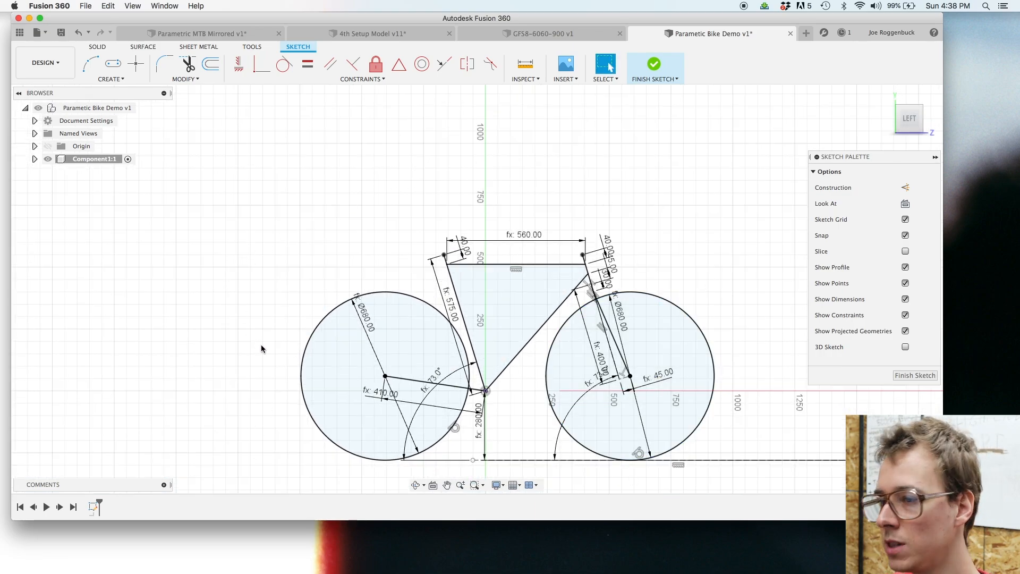
pyautogui.click(455, 336)
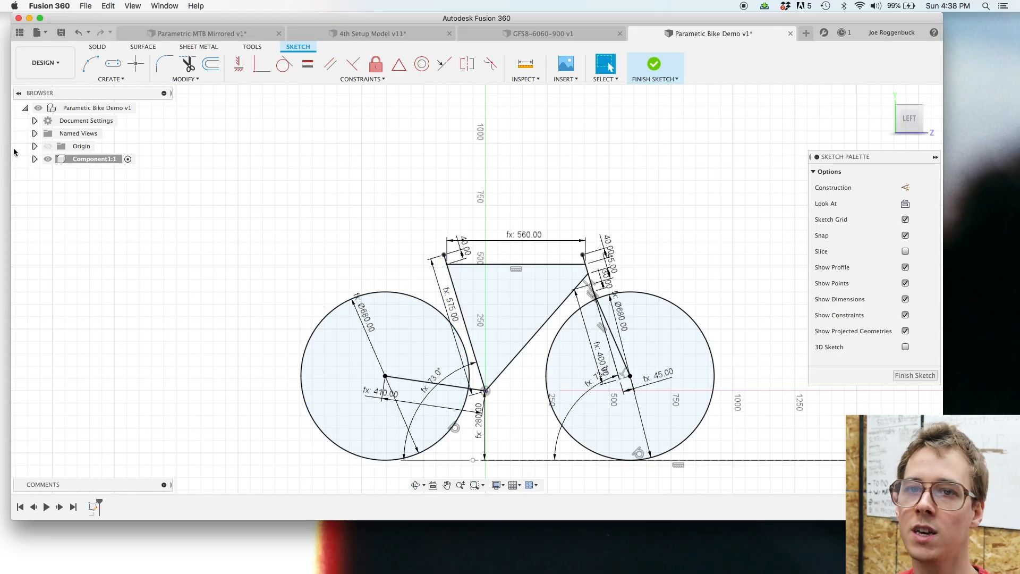
# Step: Draw the seatstay as a line from the rear wheel's center to the upper part of the seat tube
pyautogui.scroll(5, 261, 361)
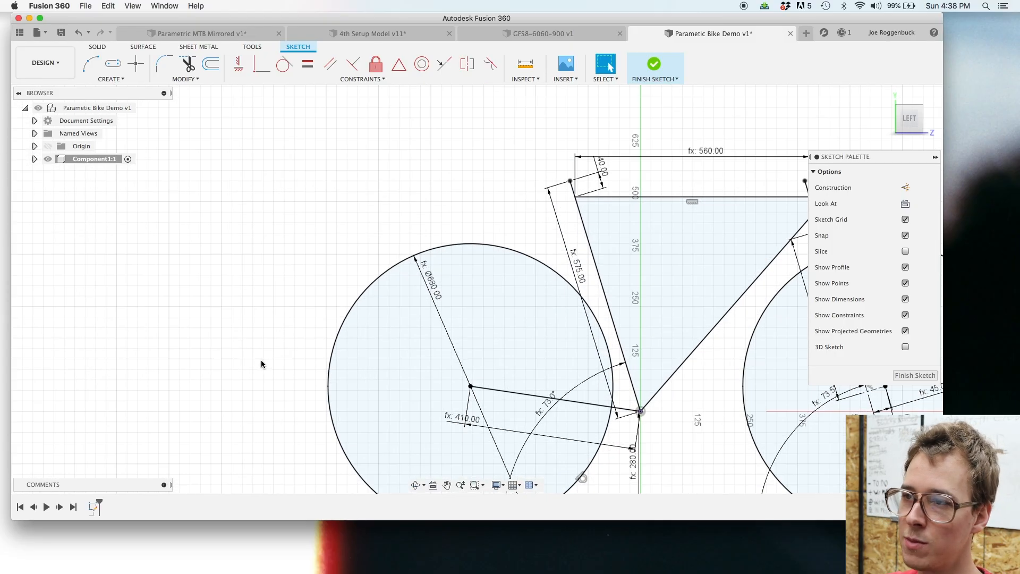
pyautogui.moveTo(301, 246); pyautogui.dragTo(153, 261, button='middle')
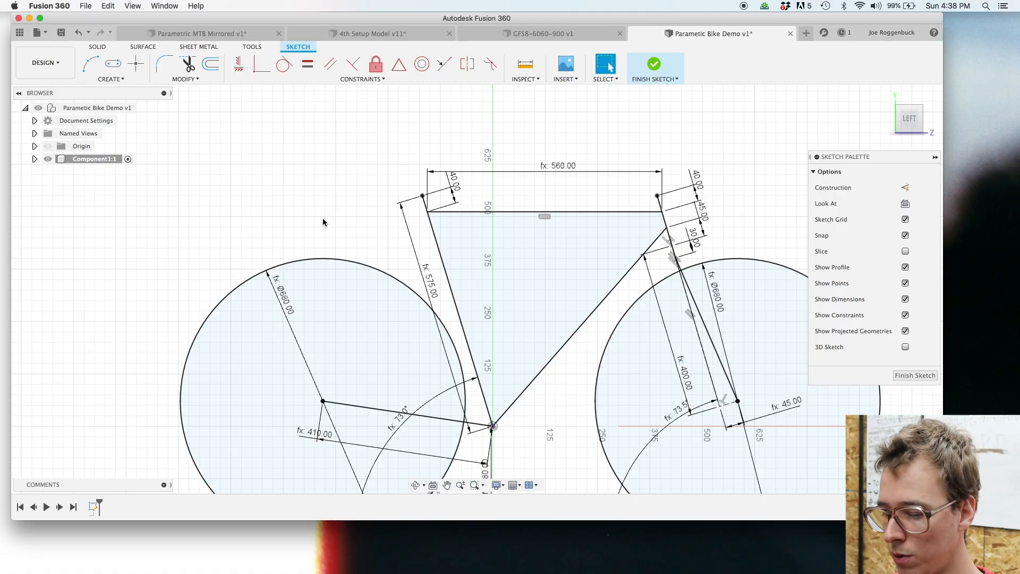
pyautogui.press('l')
pyautogui.click(323, 401)
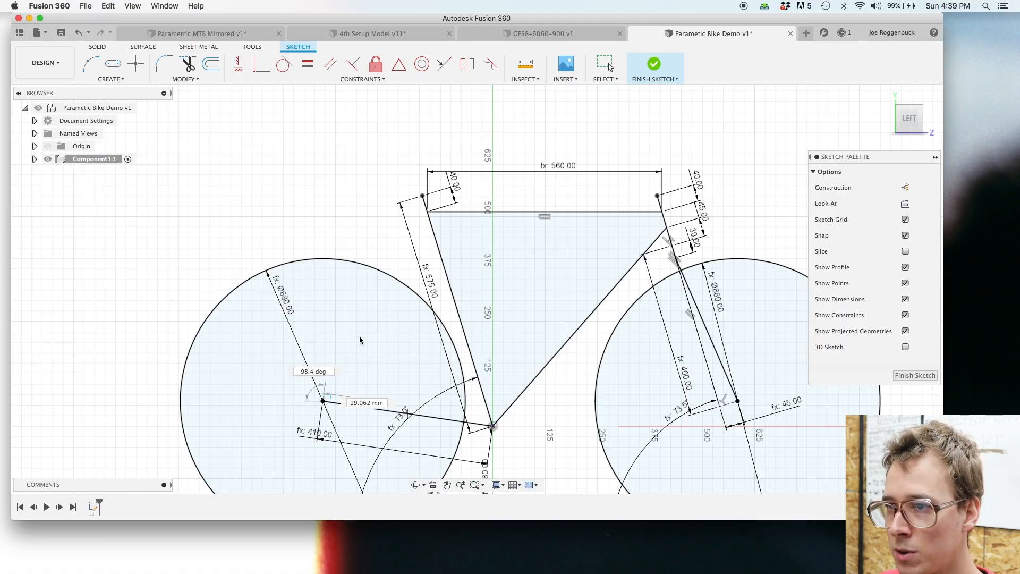
pyautogui.doubleClick(432, 228)
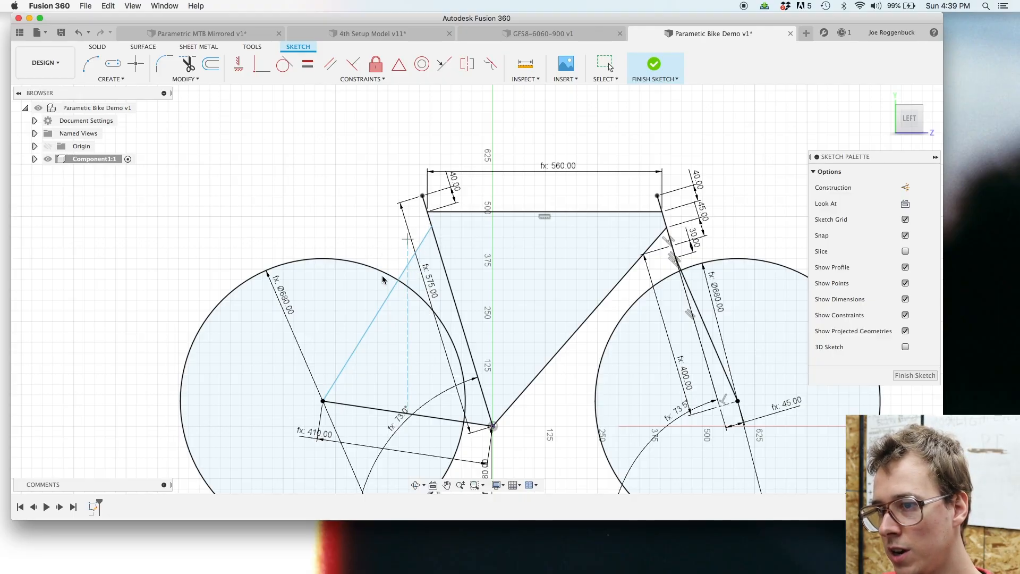
pyautogui.press('Escape')
# Step: Dimension the distance along the seat tube from its top end to the seatstay's upper end at 60 mm
pyautogui.click(381, 309)
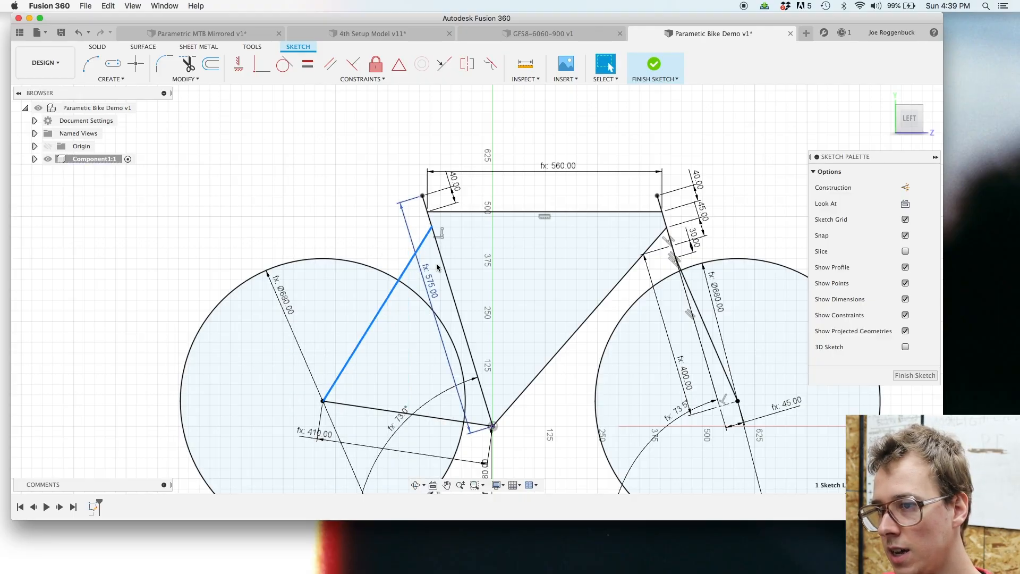
pyautogui.click(342, 223)
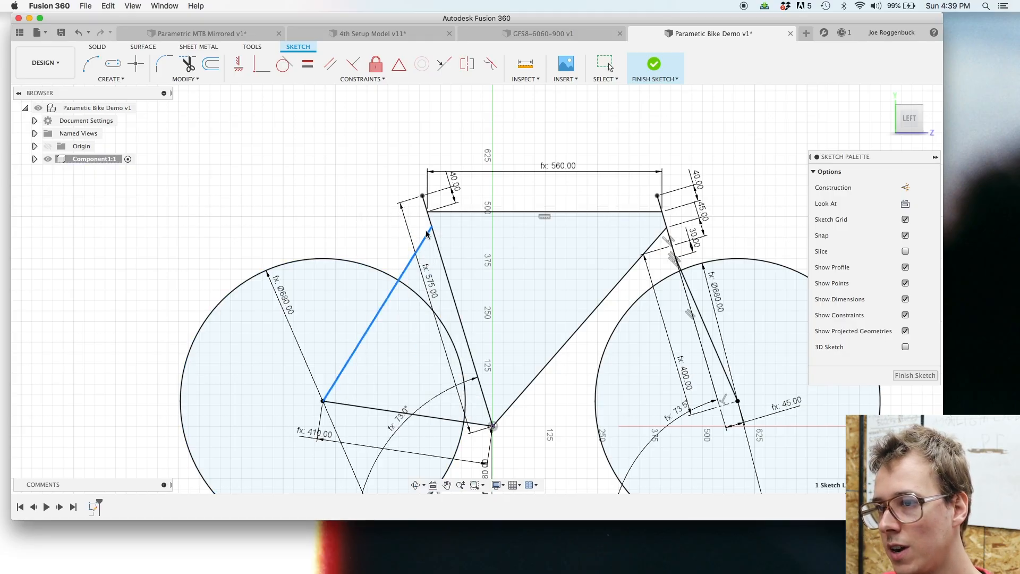
pyautogui.moveTo(432, 229)
pyautogui.mouseDown()
pyautogui.moveTo(412, 181)
pyautogui.moveTo(437, 254)
pyautogui.moveTo(435, 242)
pyautogui.mouseUp()
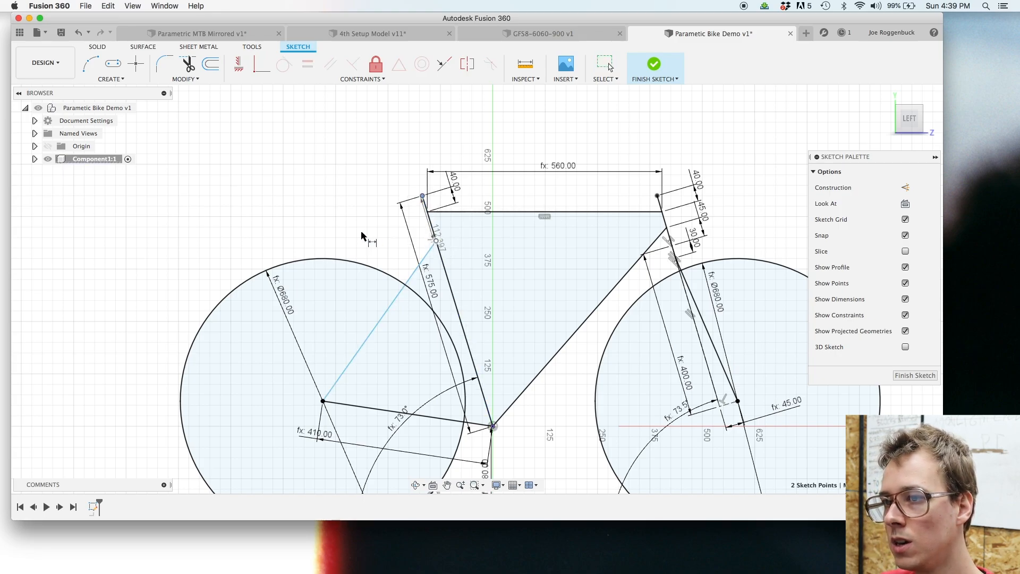
pyautogui.click(374, 267)
pyautogui.write('60')
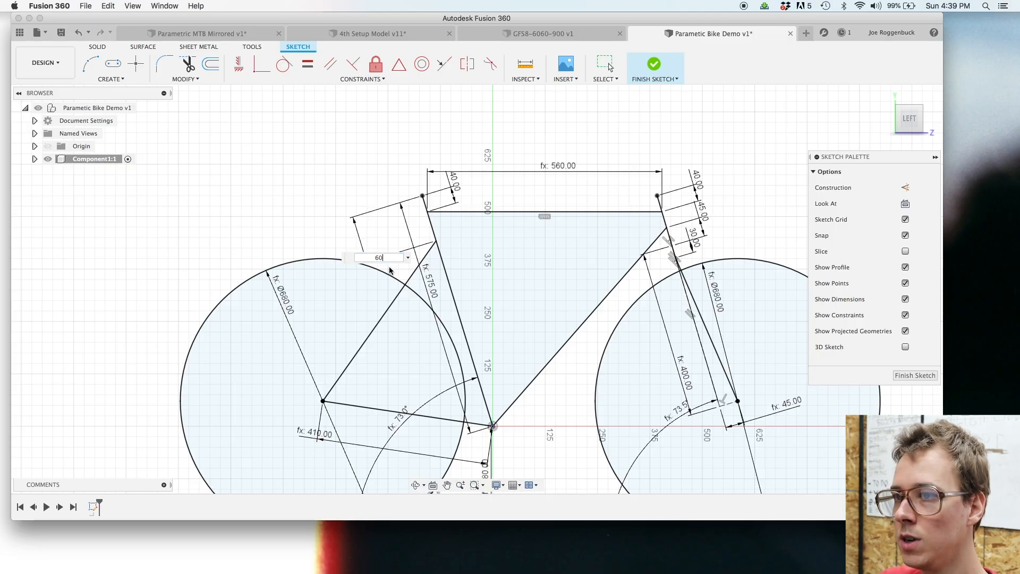
pyautogui.press('Return')
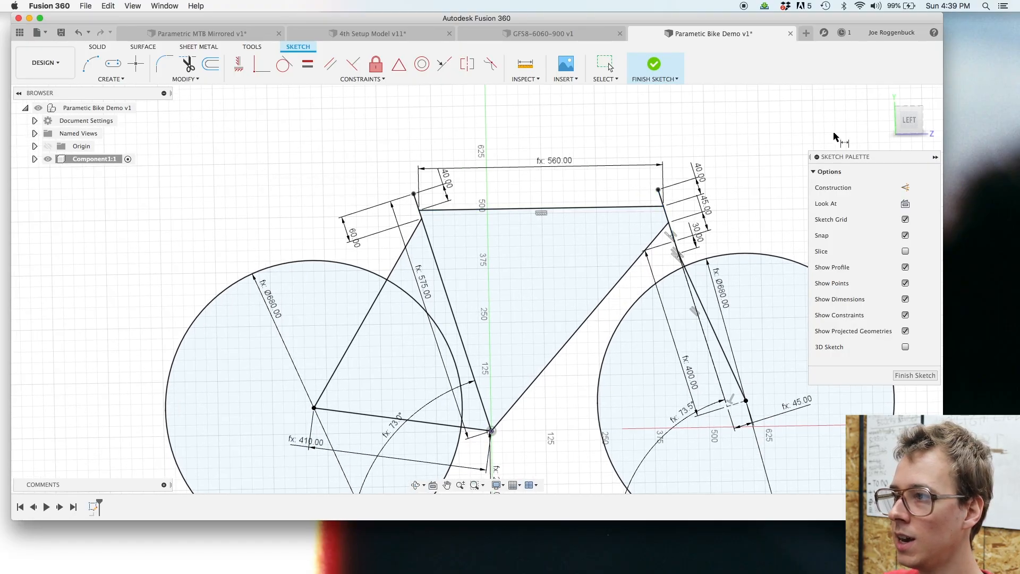
# Step: Square the view to the left side and draw a loose slanted line in the empty space behind the rear wheel
pyautogui.click(908, 123)
pyautogui.moveTo(473, 329)
pyautogui.mouseDown(button='middle')
pyautogui.moveTo(469, 280)
pyautogui.moveTo(439, 212)
pyautogui.mouseUp(button='middle')
pyautogui.scroll(-3, 441, 210)
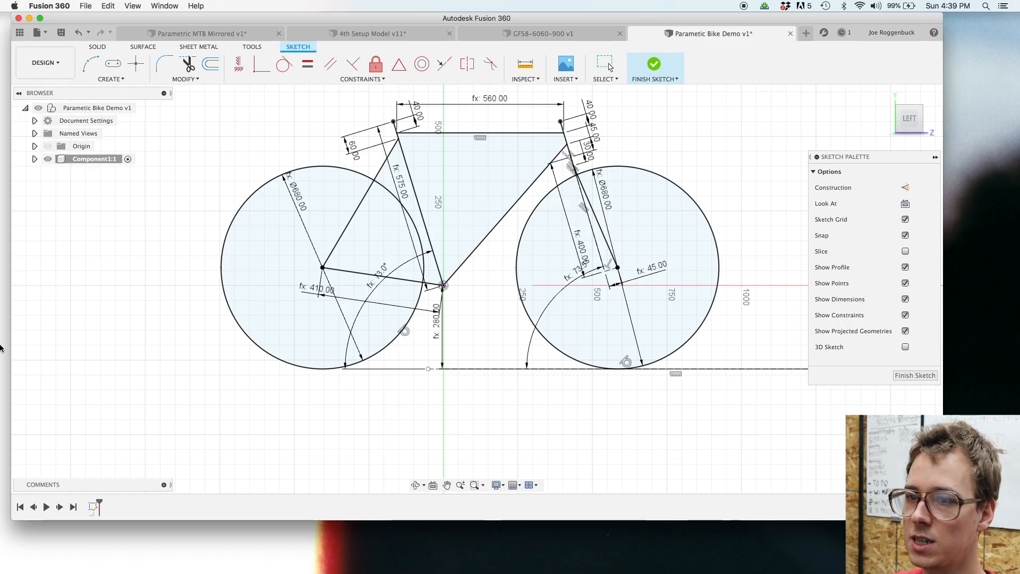
pyautogui.press('Escape')
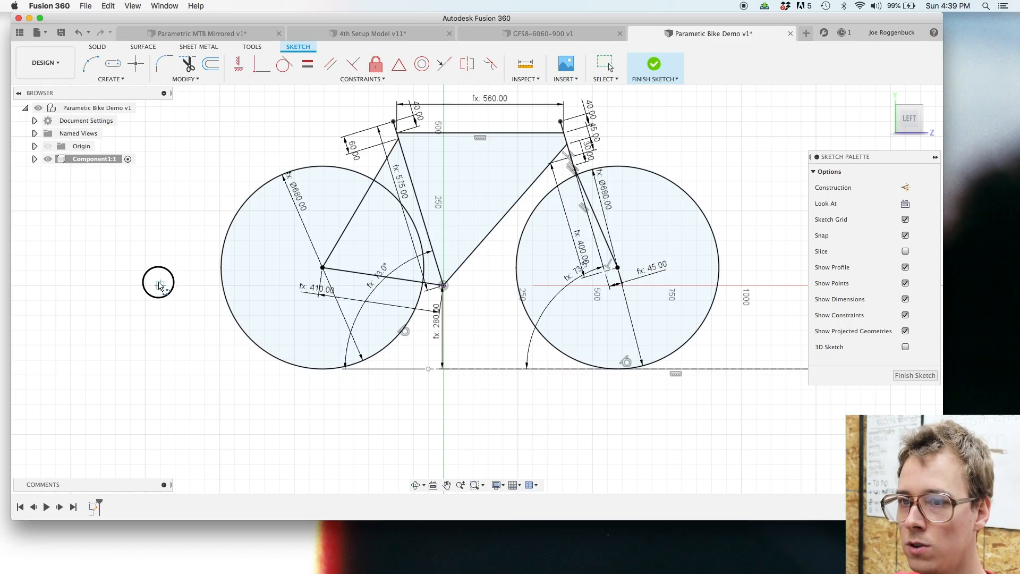
pyautogui.click(160, 286)
pyautogui.click(204, 412)
pyautogui.press('Escape')
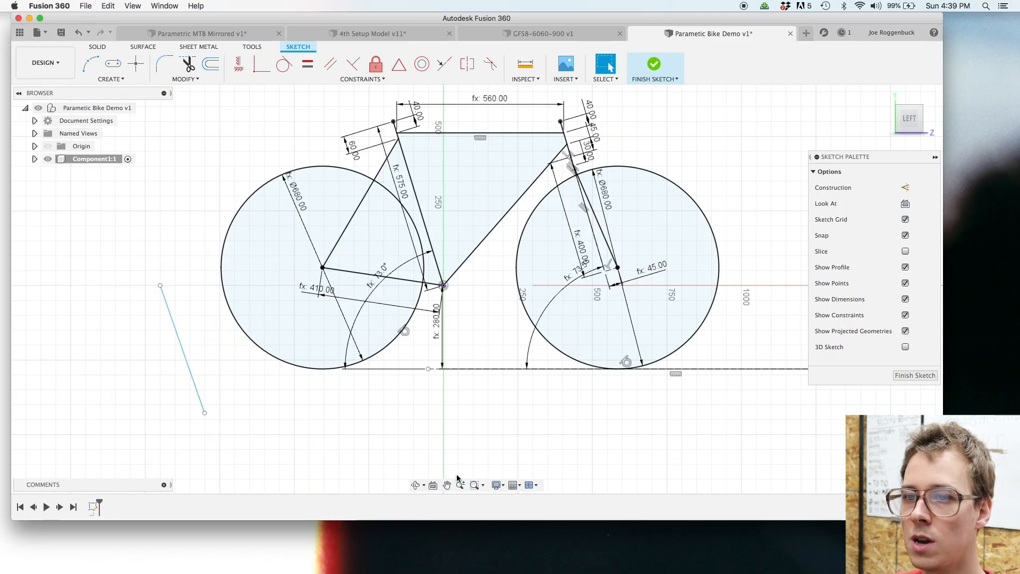
# Step: Shift and tilt the unconstrained line behind the rear wheel by moving its body and end points
pyautogui.moveTo(175, 343)
pyautogui.mouseDown()
pyautogui.moveTo(180, 351)
pyautogui.moveTo(166, 296)
pyautogui.moveTo(171, 324)
pyautogui.moveTo(159, 343)
pyautogui.moveTo(164, 285)
pyautogui.moveTo(164, 299)
pyautogui.mouseUp()
pyautogui.moveTo(190, 372)
pyautogui.mouseDown()
pyautogui.moveTo(228, 415)
pyautogui.moveTo(201, 409)
pyautogui.moveTo(230, 403)
pyautogui.moveTo(241, 418)
pyautogui.mouseUp()
pyautogui.moveTo(127, 266); pyautogui.dragTo(116, 271)
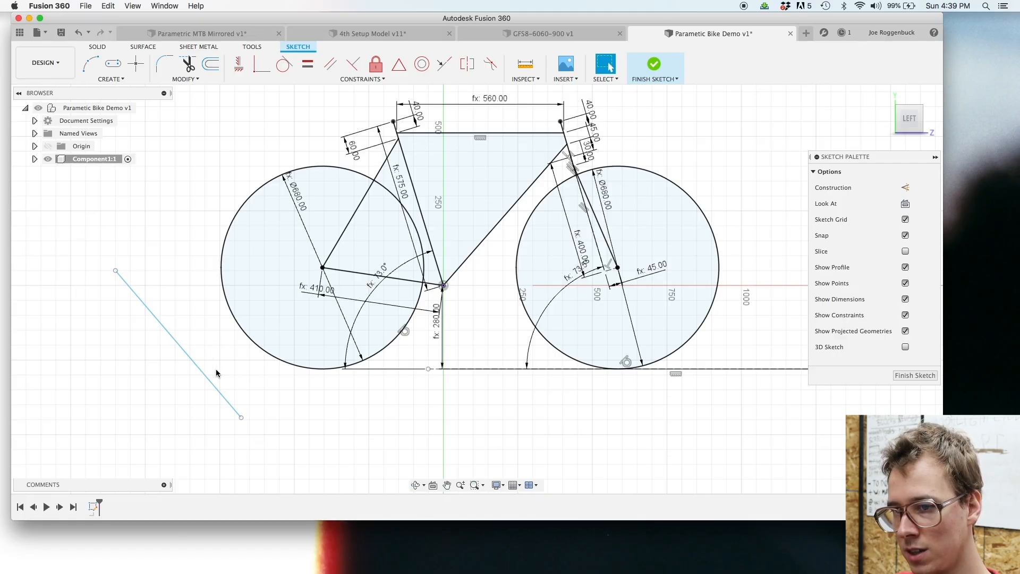
pyautogui.moveTo(222, 398)
pyautogui.mouseDown()
pyautogui.moveTo(212, 377)
pyautogui.moveTo(230, 378)
pyautogui.mouseUp()
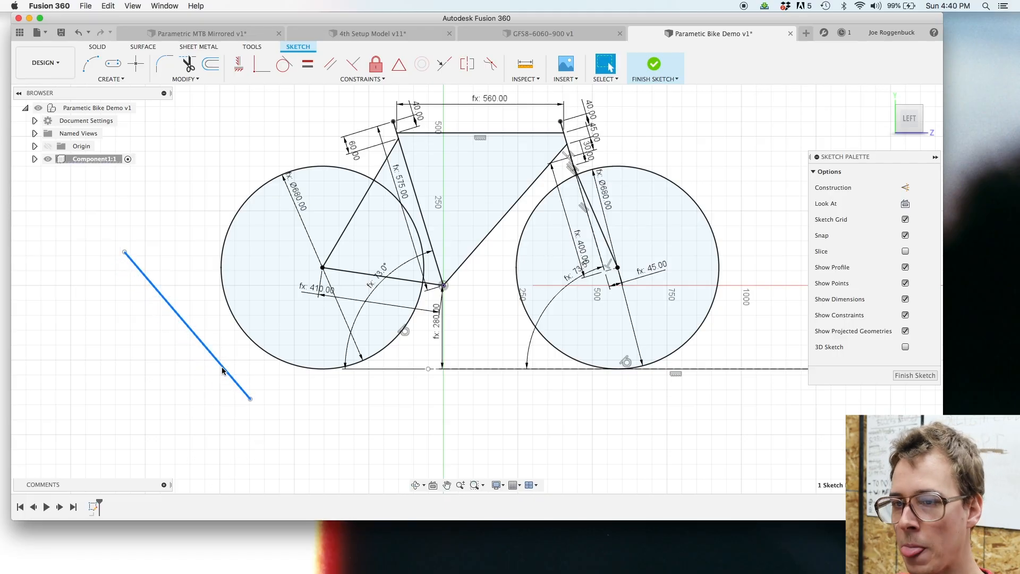
# Step: Delete the loose slanted line behind the rear wheel
pyautogui.click(181, 329)
pyautogui.click(191, 329)
pyautogui.press('Delete')
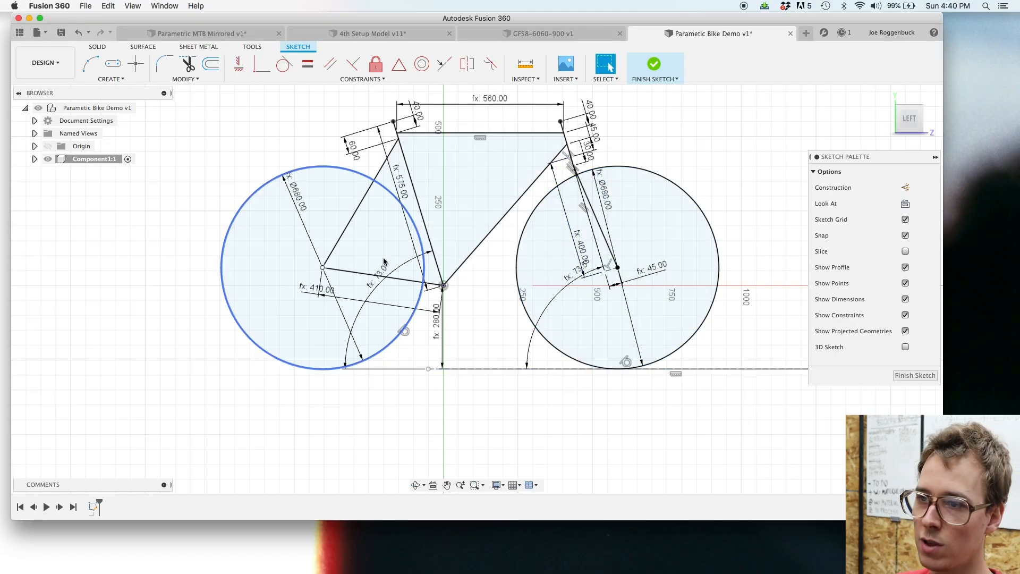
# Step: Finish the side-view bike sketch
pyautogui.scroll(-5, 454, 292)
pyautogui.moveTo(663, 221)
pyautogui.mouseDown(button='middle')
pyautogui.moveTo(658, 258)
pyautogui.moveTo(674, 234)
pyautogui.mouseUp(button='middle')
pyautogui.scroll(5, 651, 259)
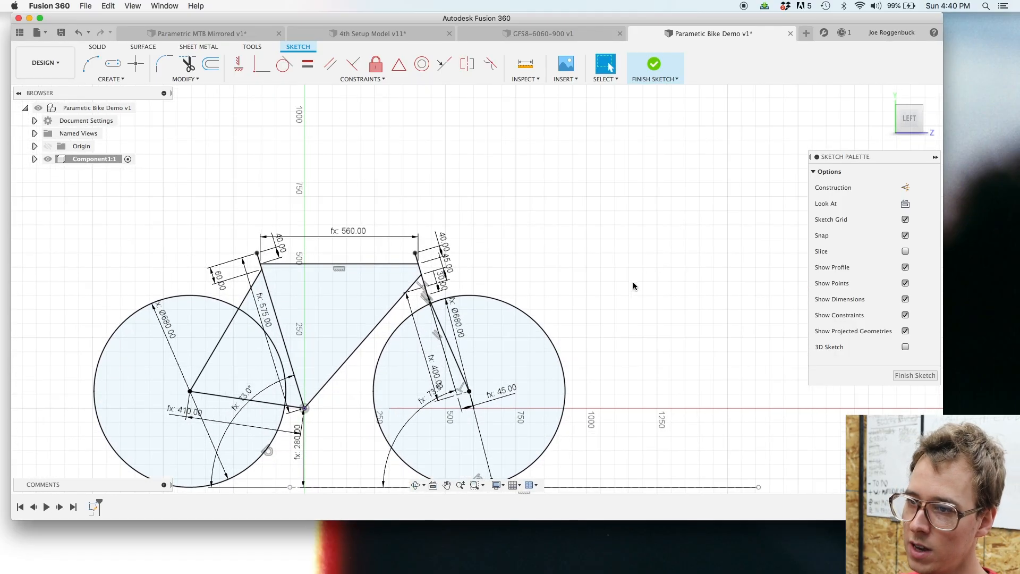
pyautogui.moveTo(627, 288); pyautogui.dragTo(724, 198, button='middle')
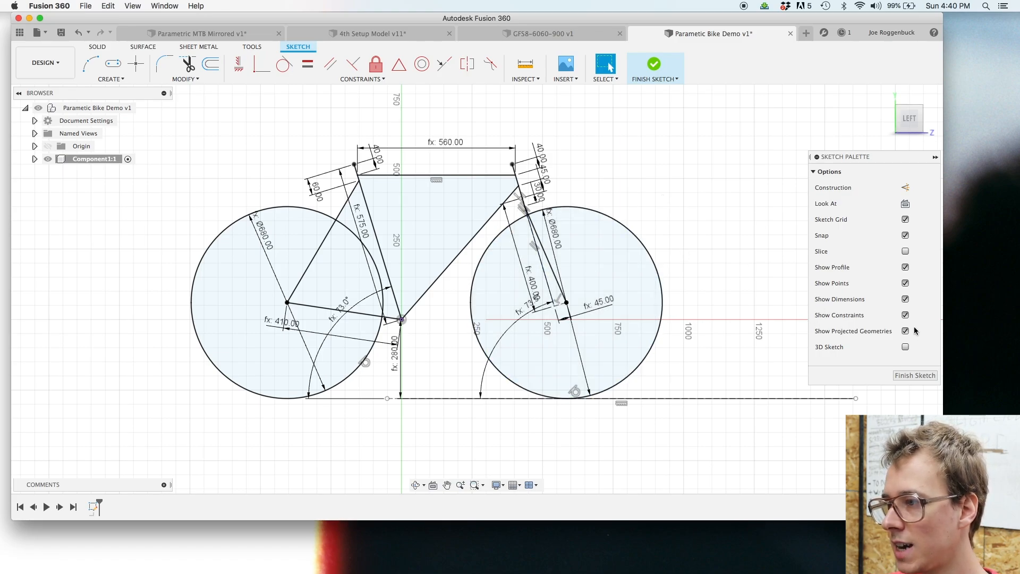
pyautogui.click(915, 376)
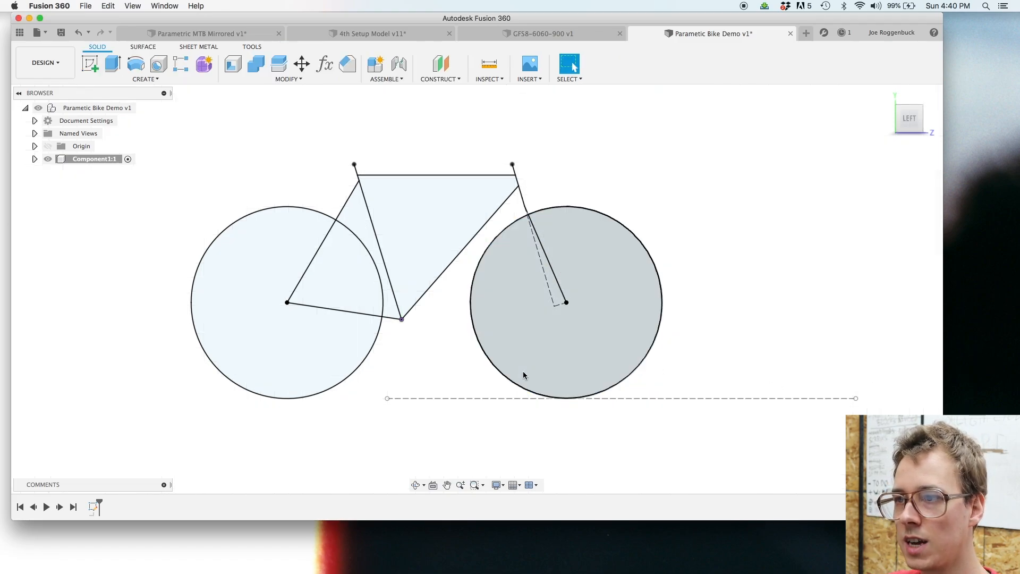
# Step: Set the user parameter BBHeight to 285 mm and close the parameter list
pyautogui.click(322, 68)
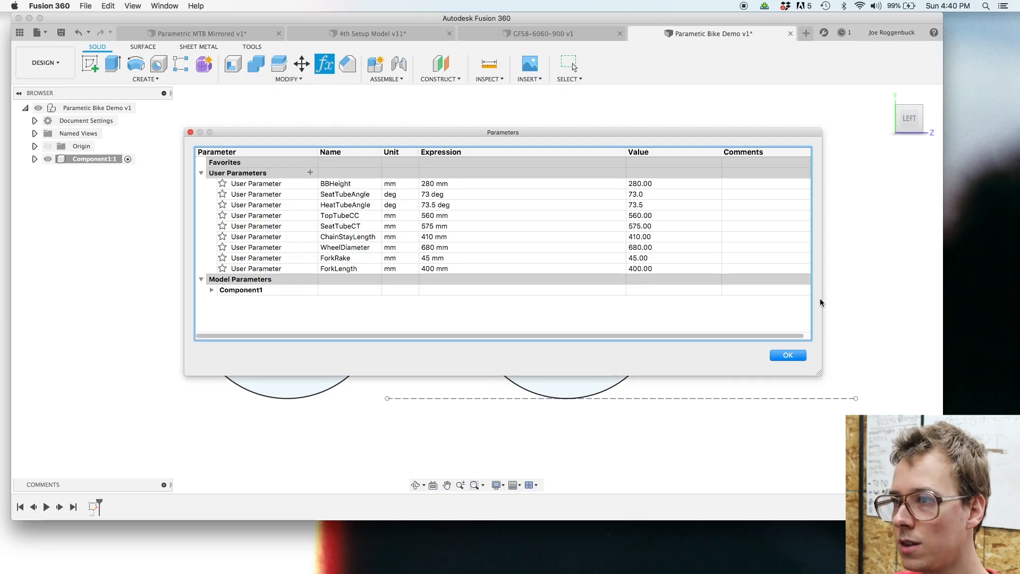
pyautogui.moveTo(684, 135)
pyautogui.mouseDown()
pyautogui.moveTo(683, 364)
pyautogui.moveTo(695, 392)
pyautogui.moveTo(779, 369)
pyautogui.moveTo(861, 382)
pyautogui.moveTo(866, 438)
pyautogui.moveTo(850, 402)
pyautogui.mouseUp()
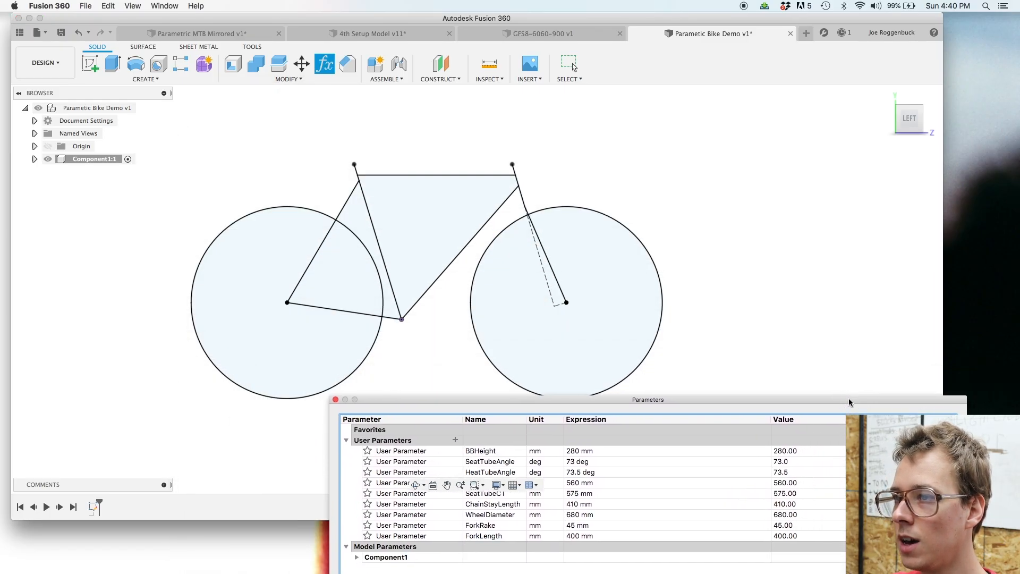
pyautogui.moveTo(629, 317)
pyautogui.mouseDown(button='middle')
pyautogui.moveTo(640, 237)
pyautogui.moveTo(642, 249)
pyautogui.mouseUp(button='middle')
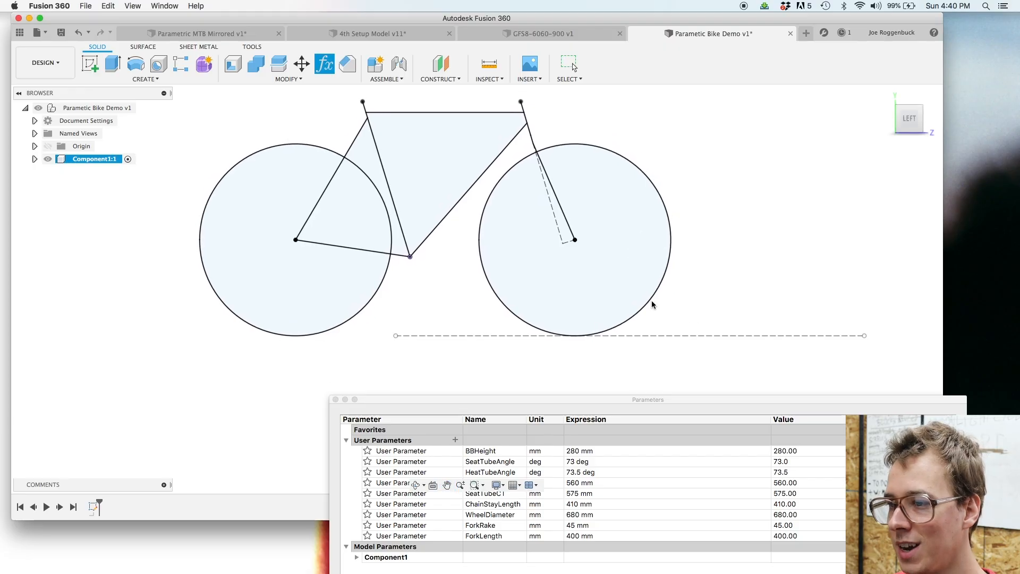
pyautogui.doubleClick(584, 452)
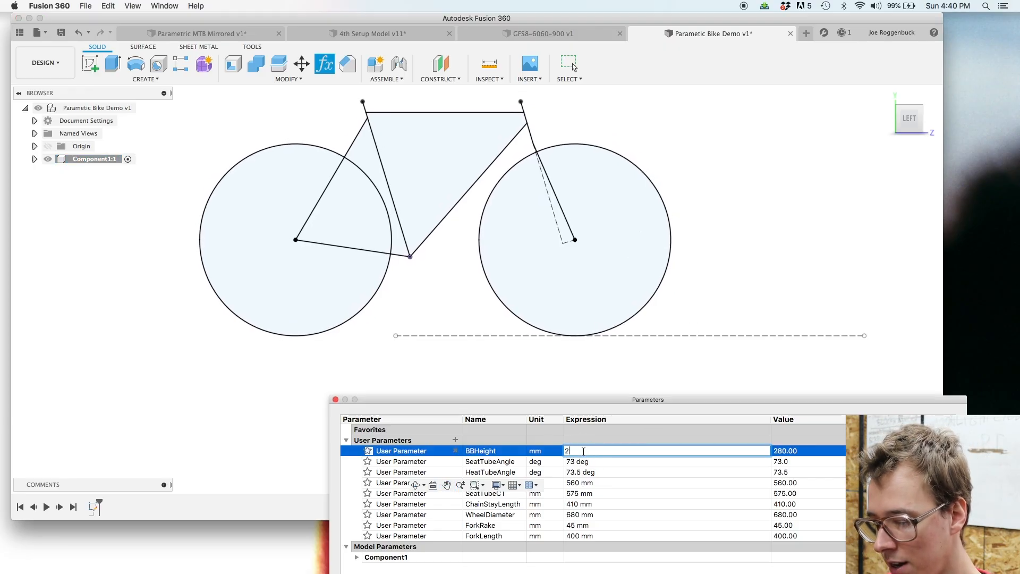
pyautogui.press('Return')
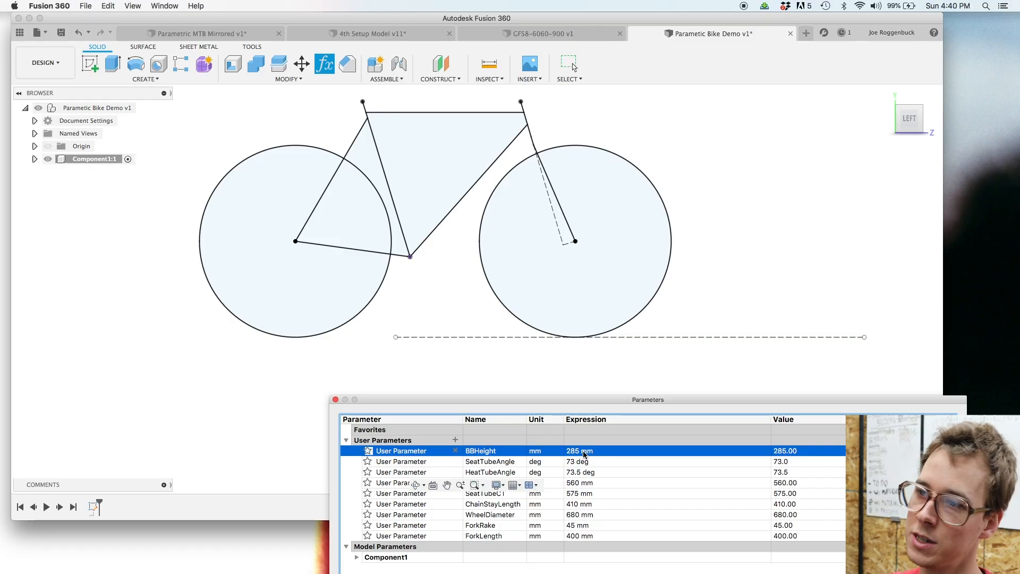
pyautogui.moveTo(545, 398); pyautogui.dragTo(528, 315)
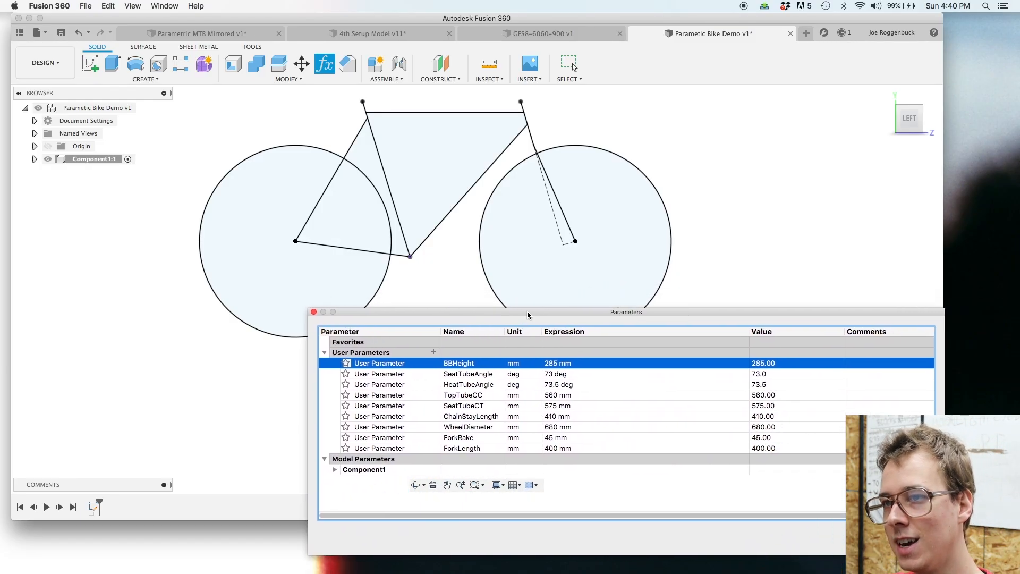
pyautogui.click(313, 312)
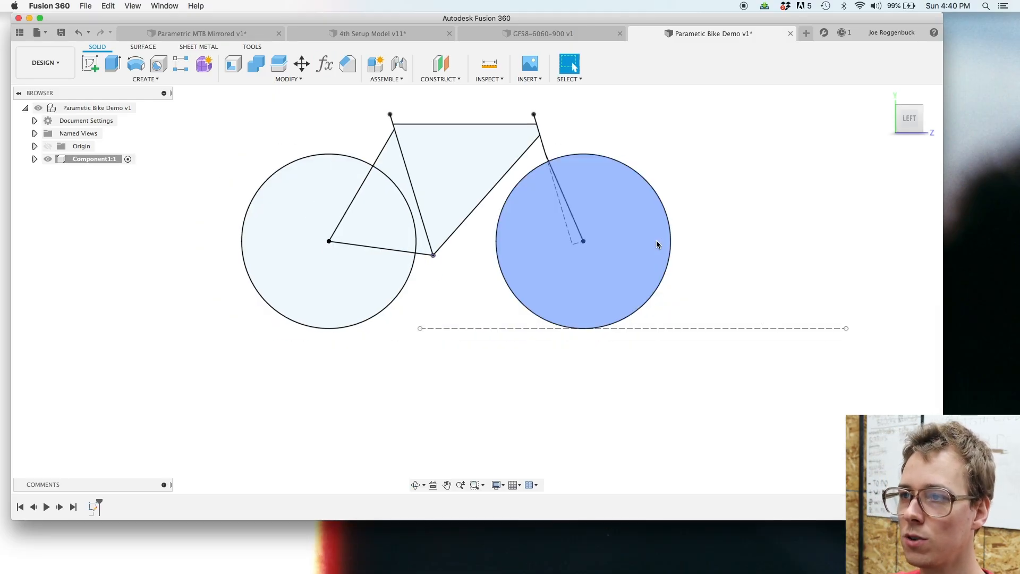
# Step: Reopen the side-view sketch for editing and delete the top tube's horizontal constraint
pyautogui.click(445, 123)
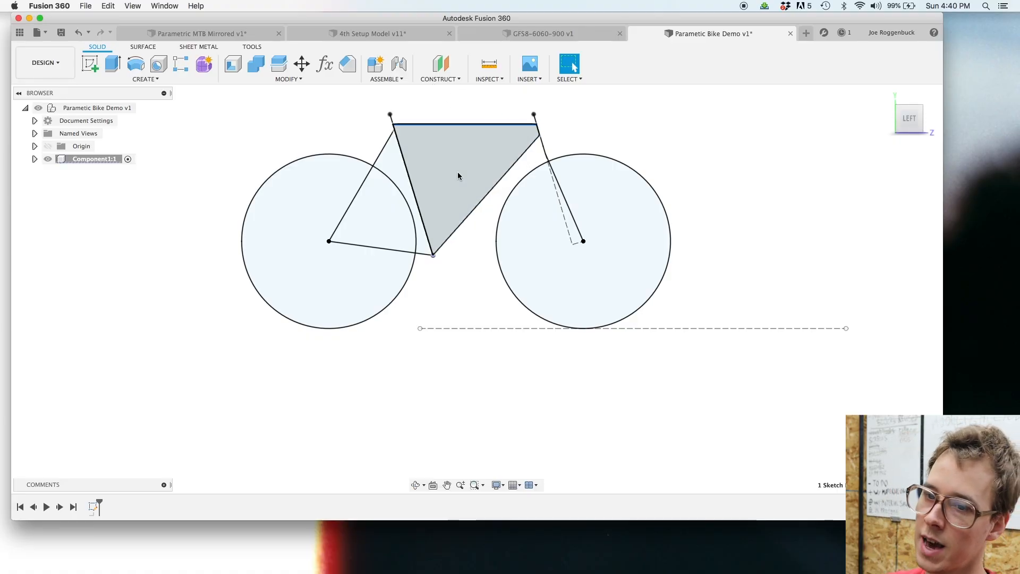
pyautogui.rightClick(90, 506)
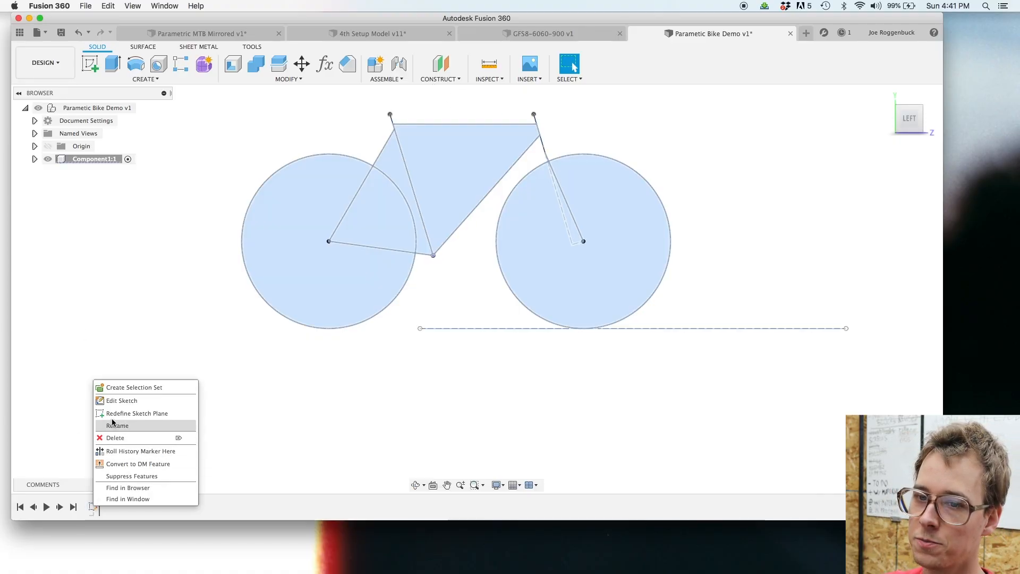
pyautogui.click(130, 402)
pyautogui.scroll(2, 465, 128)
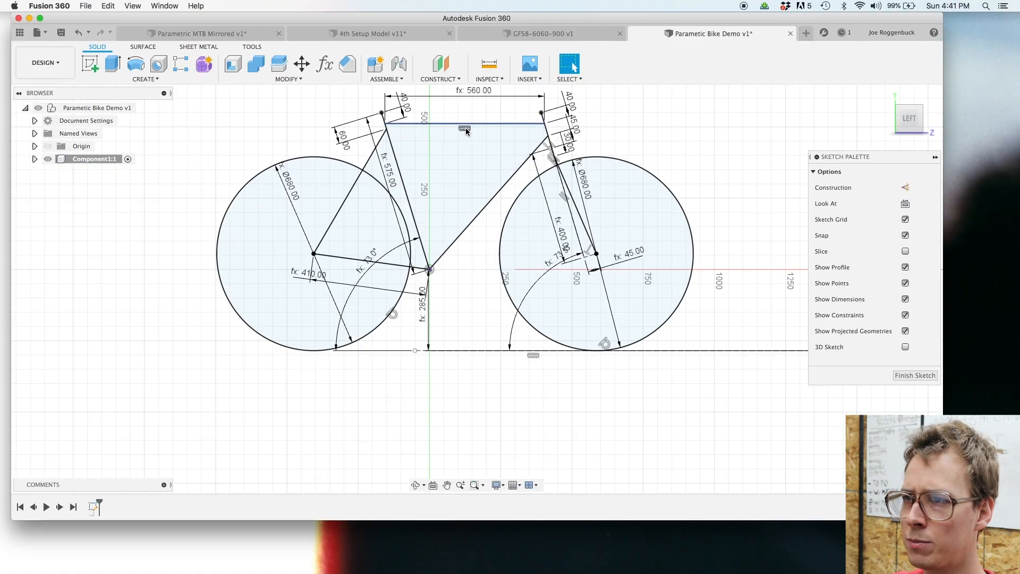
pyautogui.press('Delete')
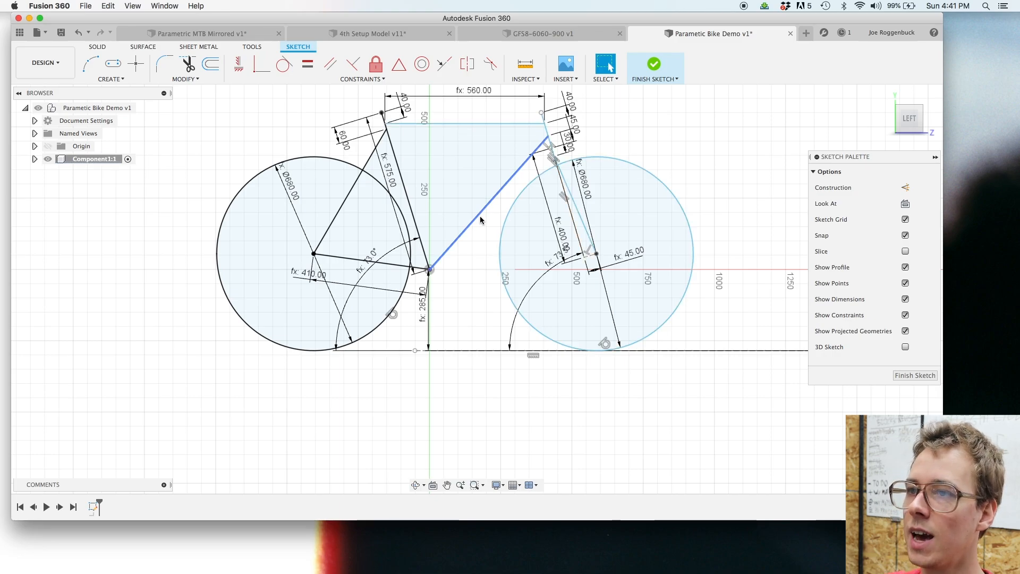
pyautogui.click(455, 124)
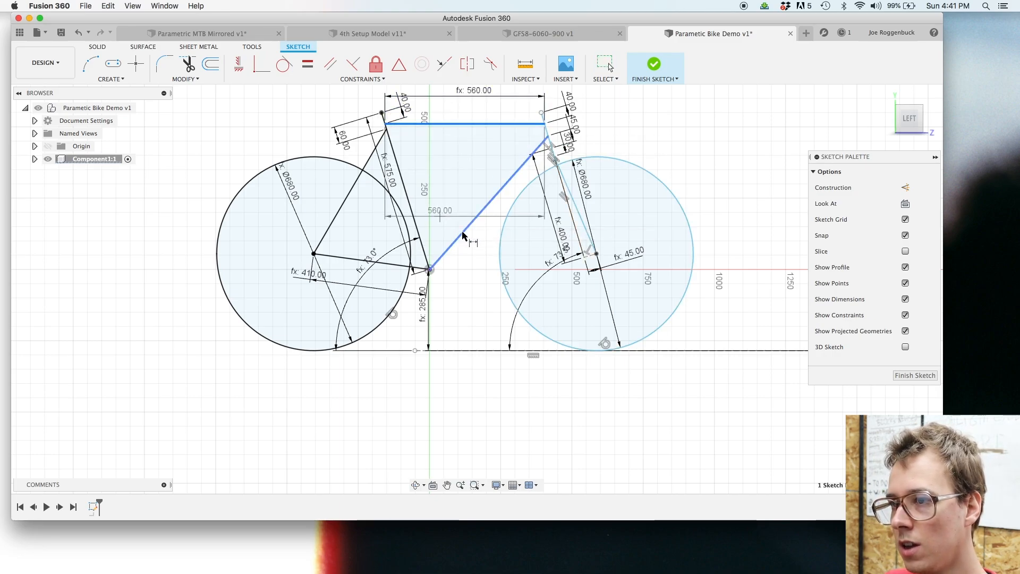
pyautogui.press('Escape')
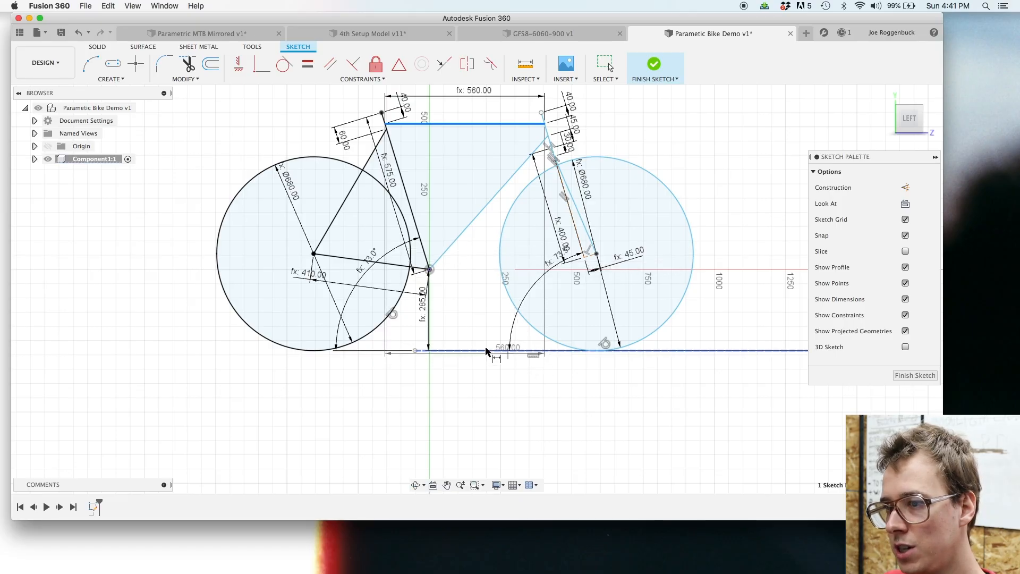
pyautogui.press('Escape')
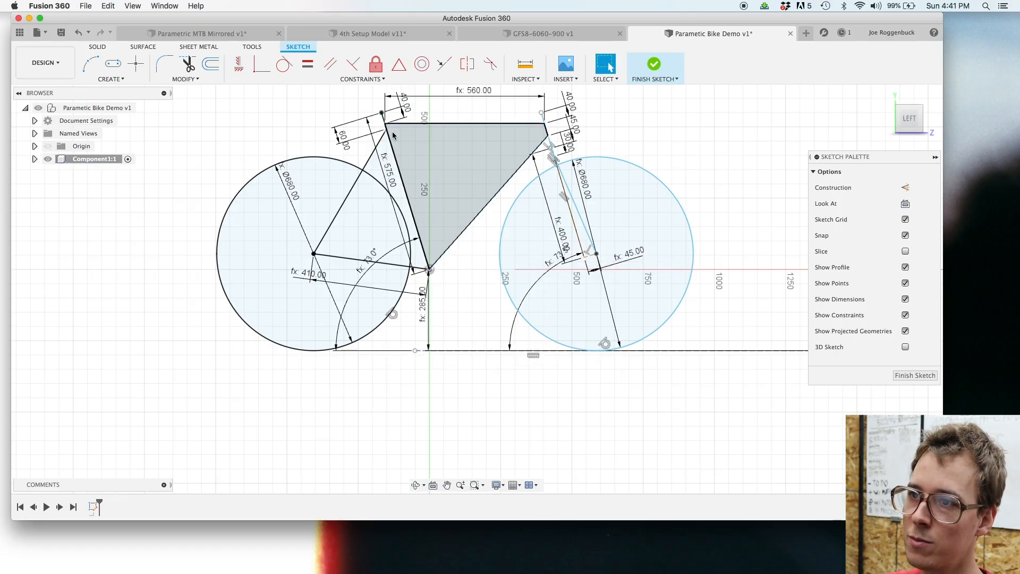
# Step: Reapply the Horizontal/Vertical constraint to the top tube and finish the sketch
pyautogui.click(238, 64)
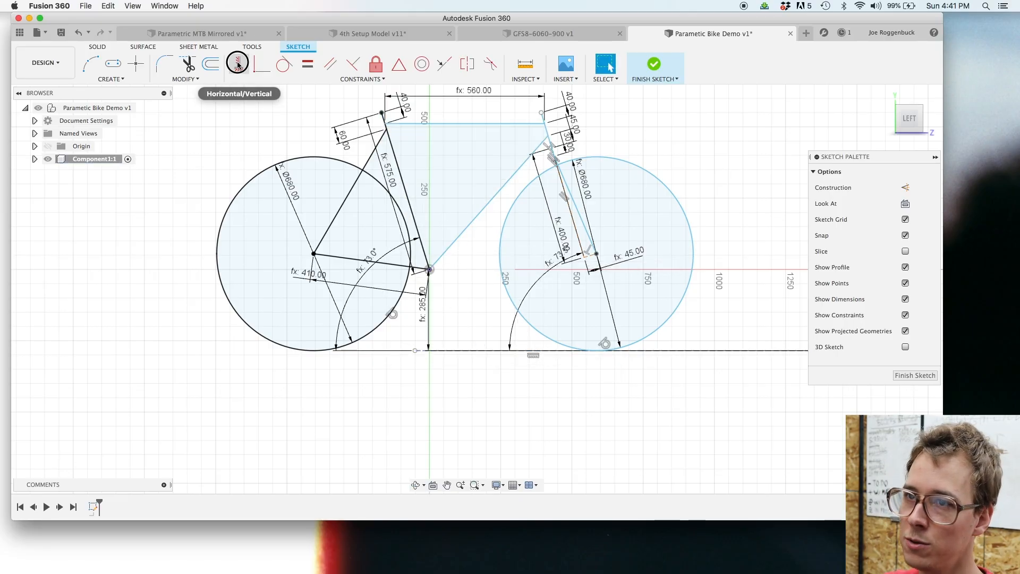
pyautogui.click(478, 124)
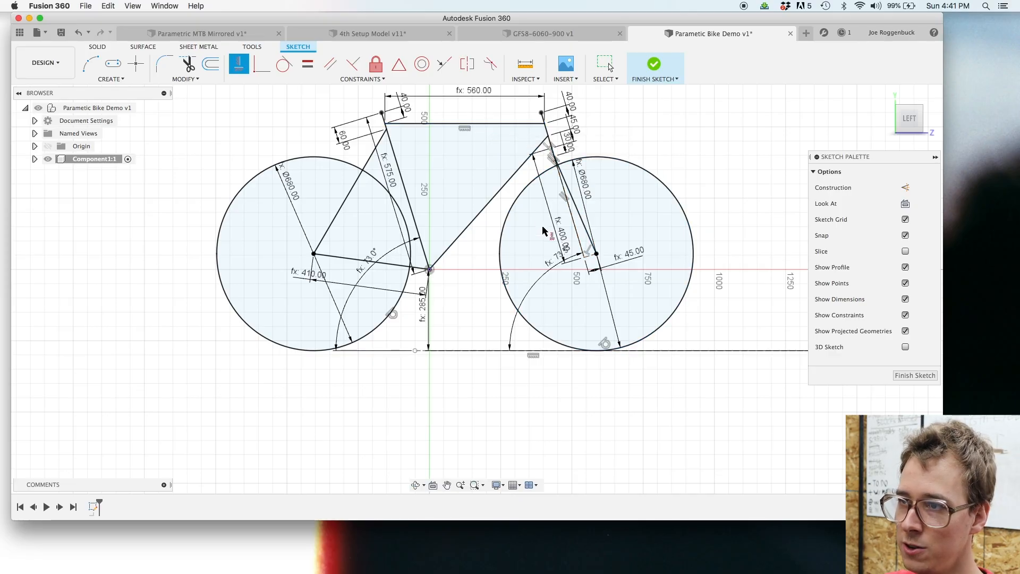
pyautogui.click(914, 375)
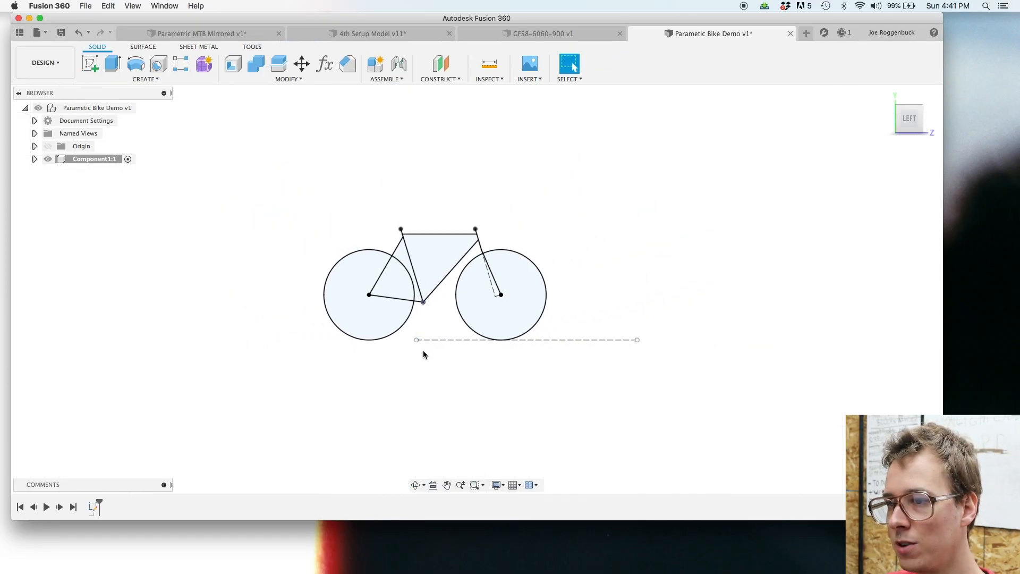
# Step: Extend the dashed ground line's rear end out beyond the rear wheel
pyautogui.moveTo(416, 341); pyautogui.dragTo(277, 341)
pyautogui.scroll(4, 460, 393)
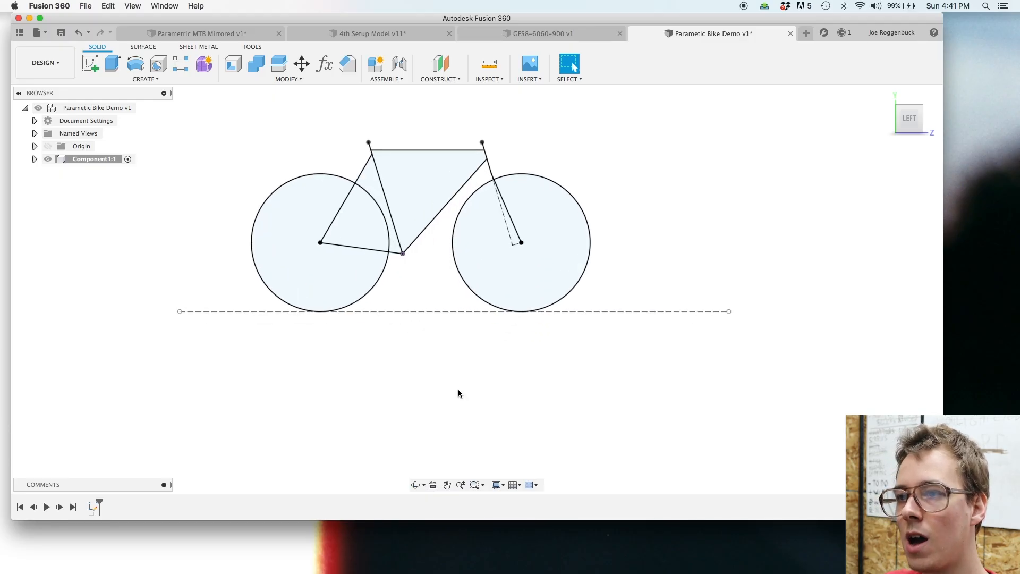
pyautogui.moveTo(448, 377)
pyautogui.mouseDown(button='middle')
pyautogui.moveTo(487, 440)
pyautogui.moveTo(508, 452)
pyautogui.mouseUp(button='middle')
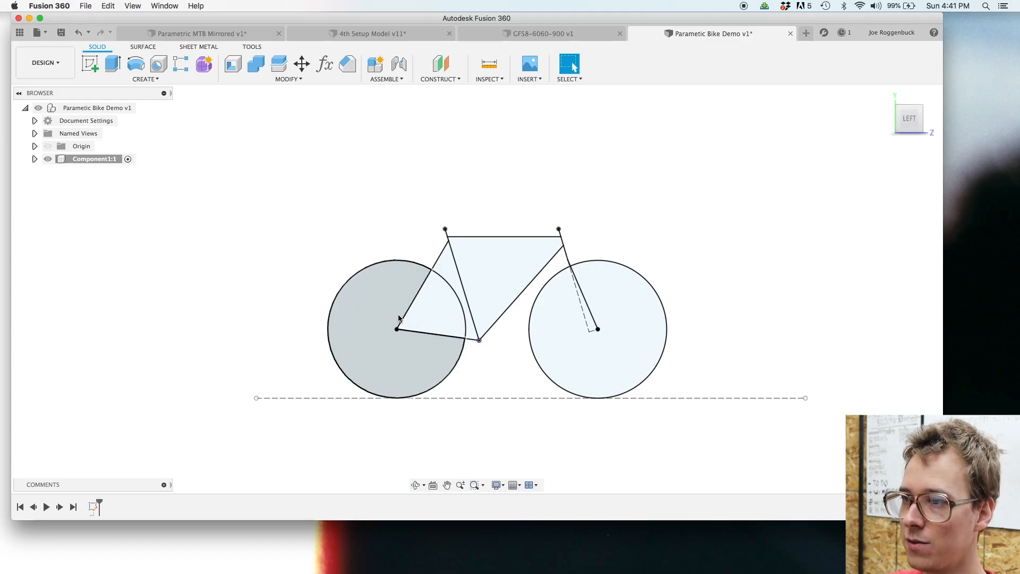
pyautogui.scroll(3, 398, 309)
pyautogui.click(398, 308)
pyautogui.click(464, 270)
pyautogui.press('Escape')
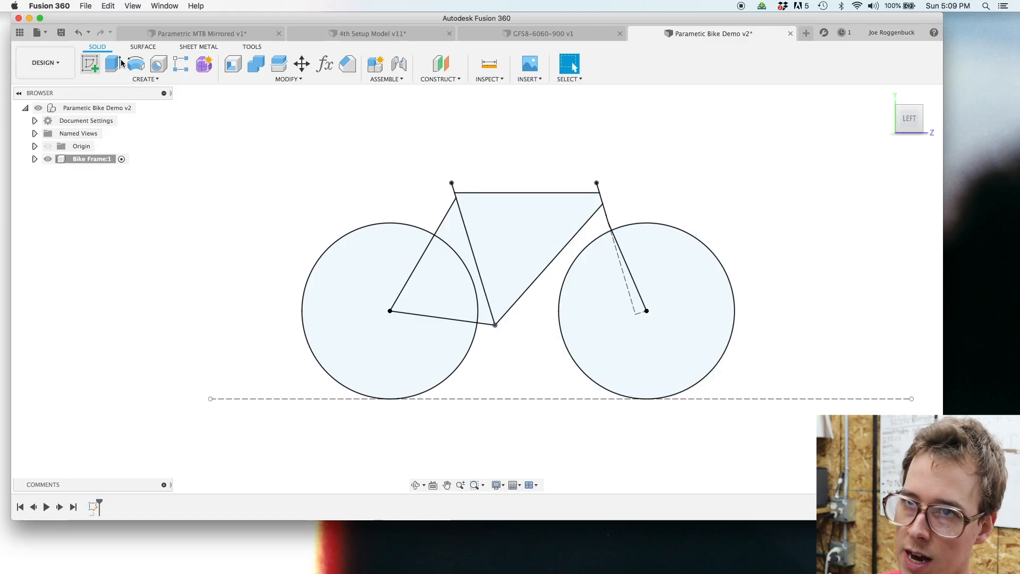
# Step: Create a new sketch on the horizontal origin plane through the bottom bracket
pyautogui.click(91, 63)
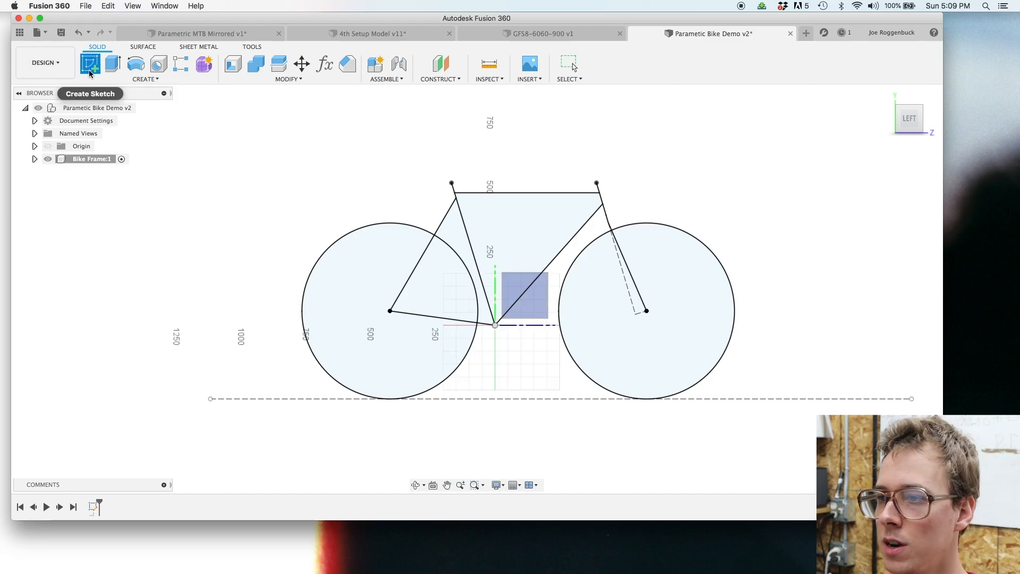
pyautogui.click(603, 375)
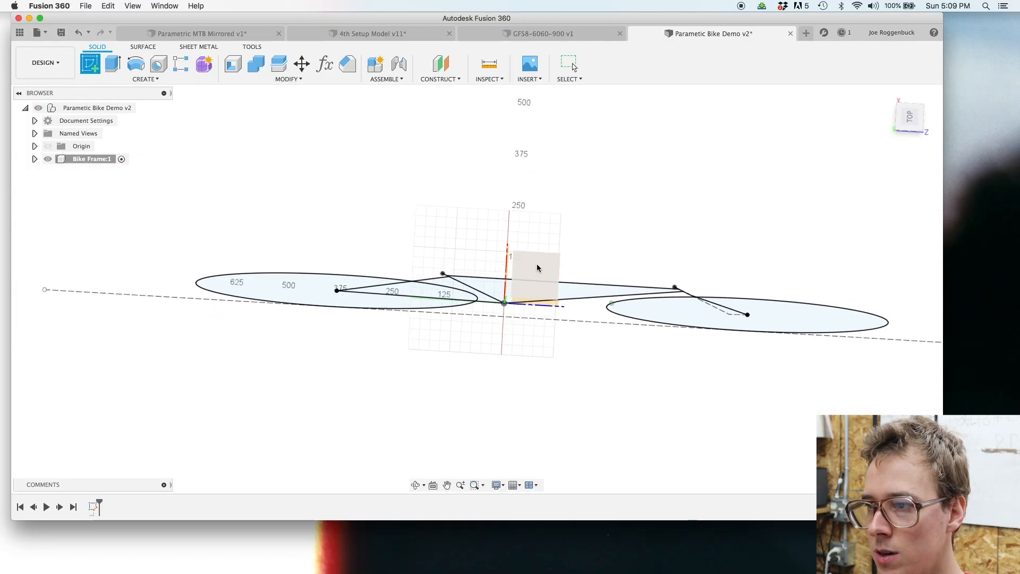
pyautogui.click(538, 268)
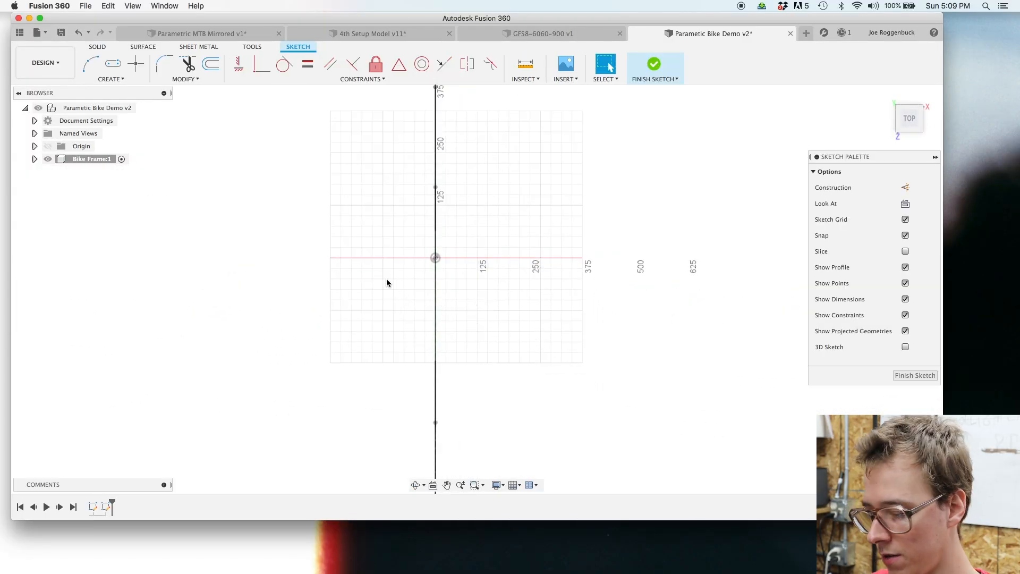
# Step: Draw a horizontal line about 250 mm long crossing the bike's centerline through the origin
pyautogui.press('l')
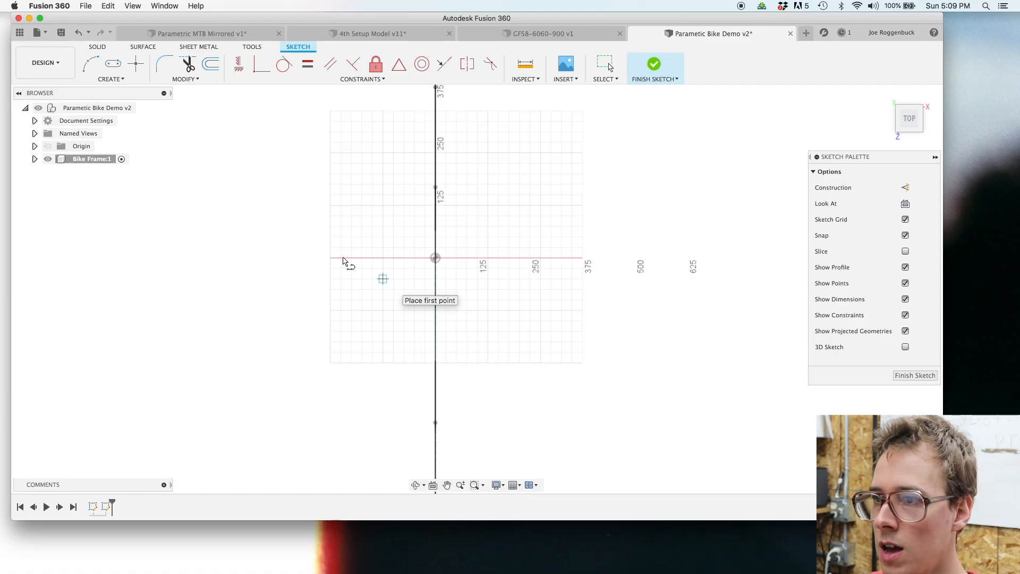
pyautogui.click(394, 258)
pyautogui.click(499, 258)
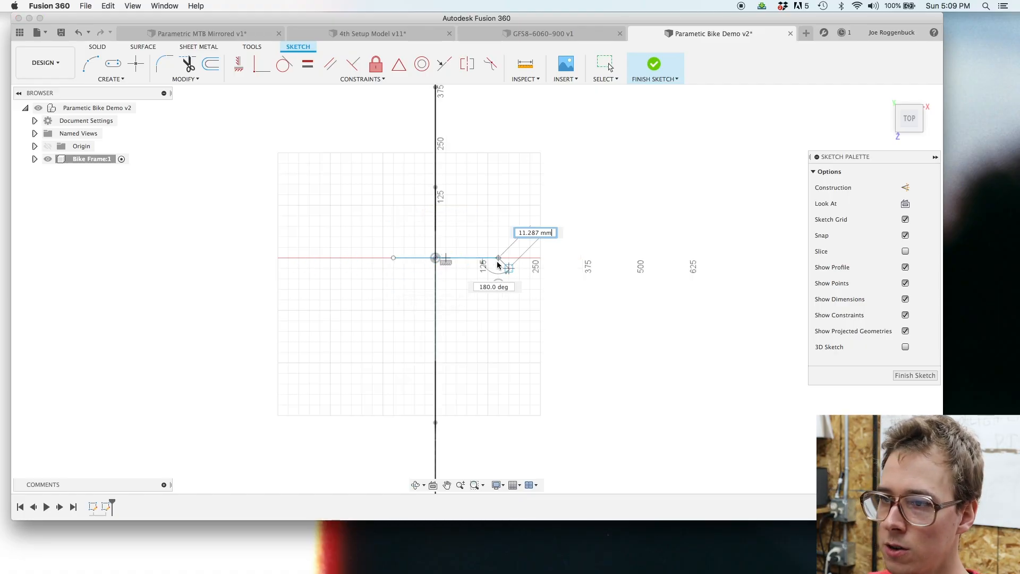
pyautogui.press('Escape')
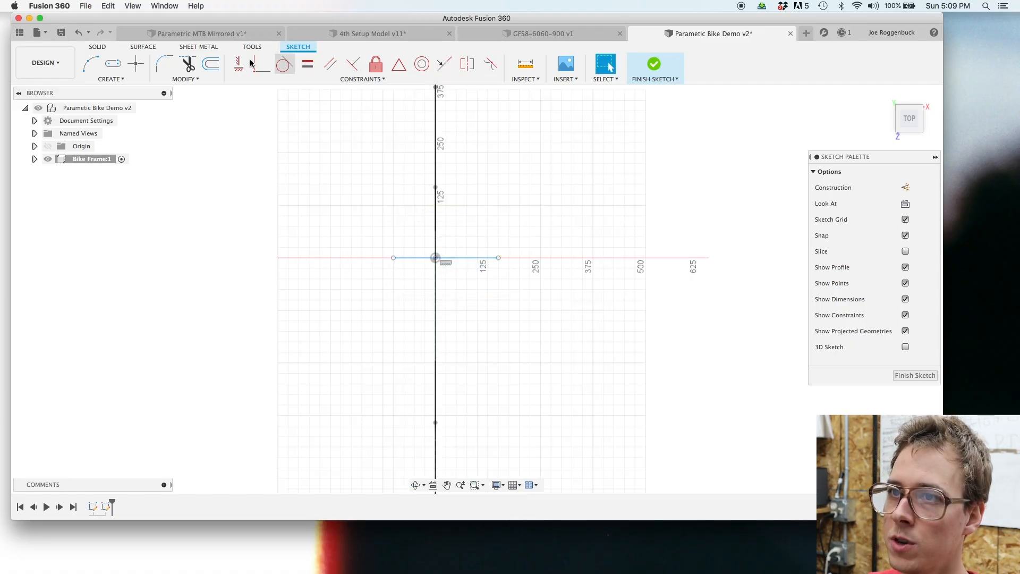
# Step: Constrain the midpoint of the crosswise line to the origin with a Midpoint constraint
pyautogui.click(238, 63)
pyautogui.click(410, 259)
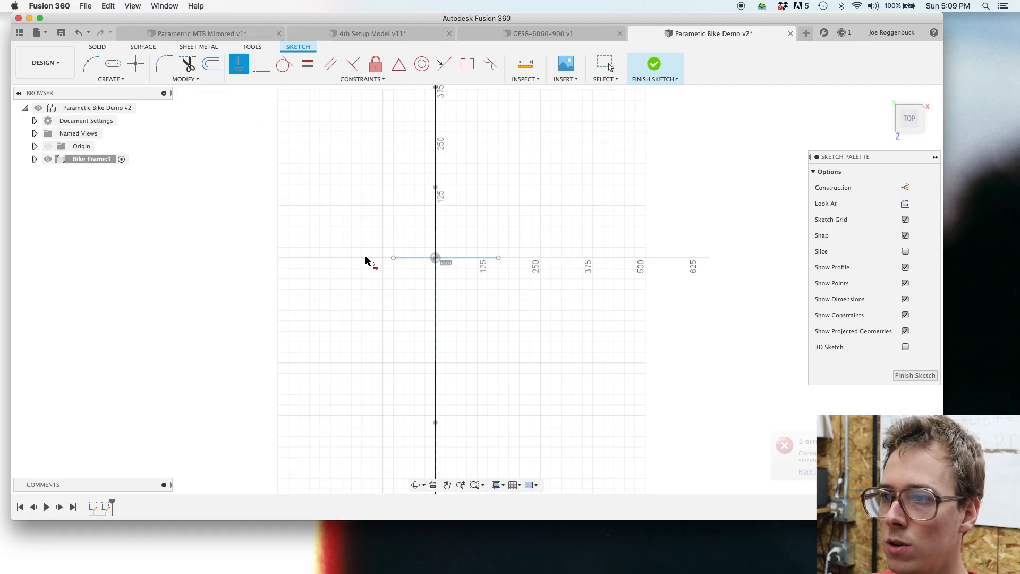
pyautogui.click(399, 64)
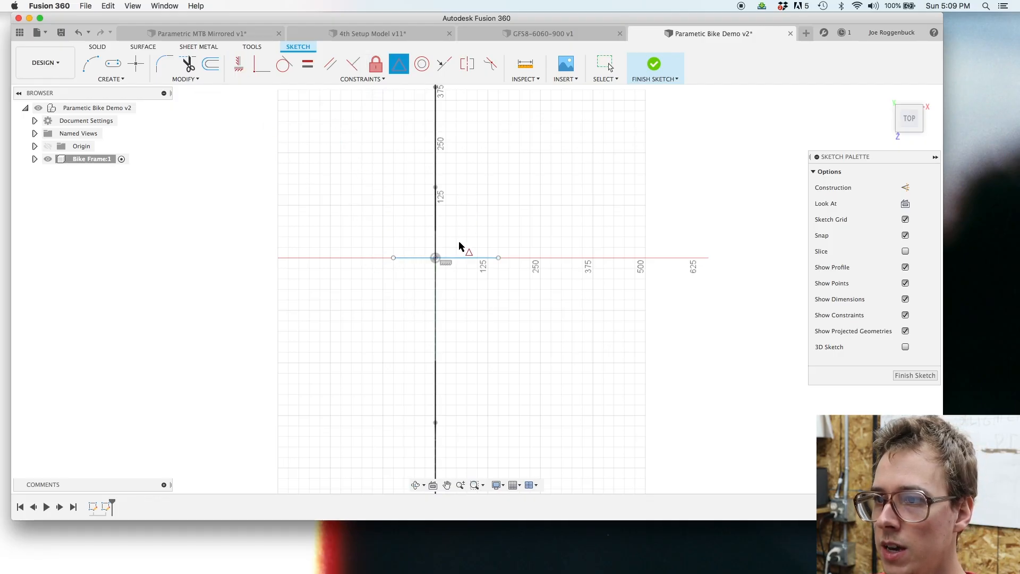
pyautogui.click(437, 263)
pyautogui.press('Escape')
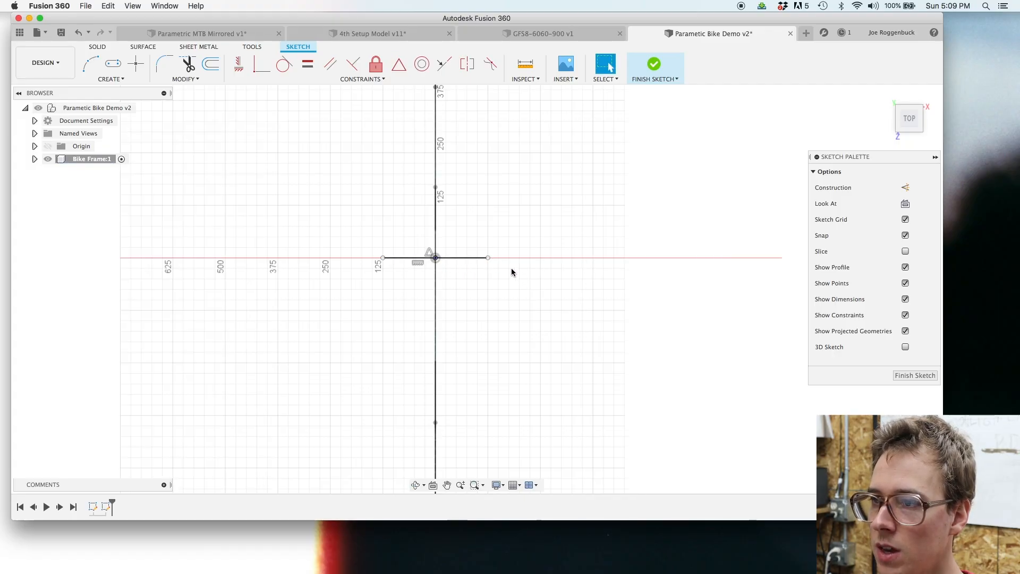
# Step: Dimension the crosswise line at the bottom bracket with the user parameter BBWidth and finish the sketch
pyautogui.moveTo(488, 259); pyautogui.dragTo(513, 259)
pyautogui.click(477, 320)
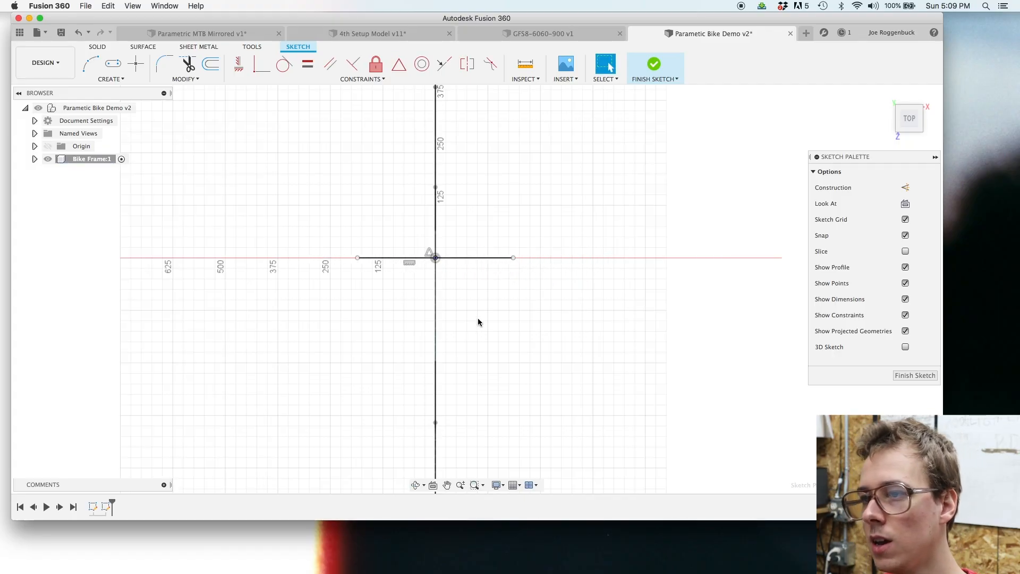
pyautogui.press('d')
pyautogui.click(471, 261)
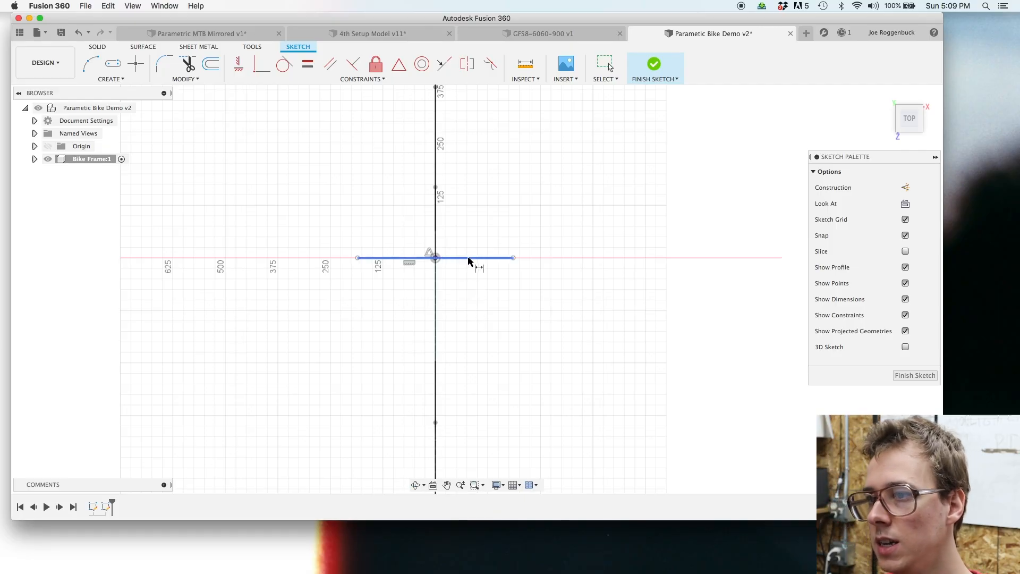
pyautogui.click(467, 311)
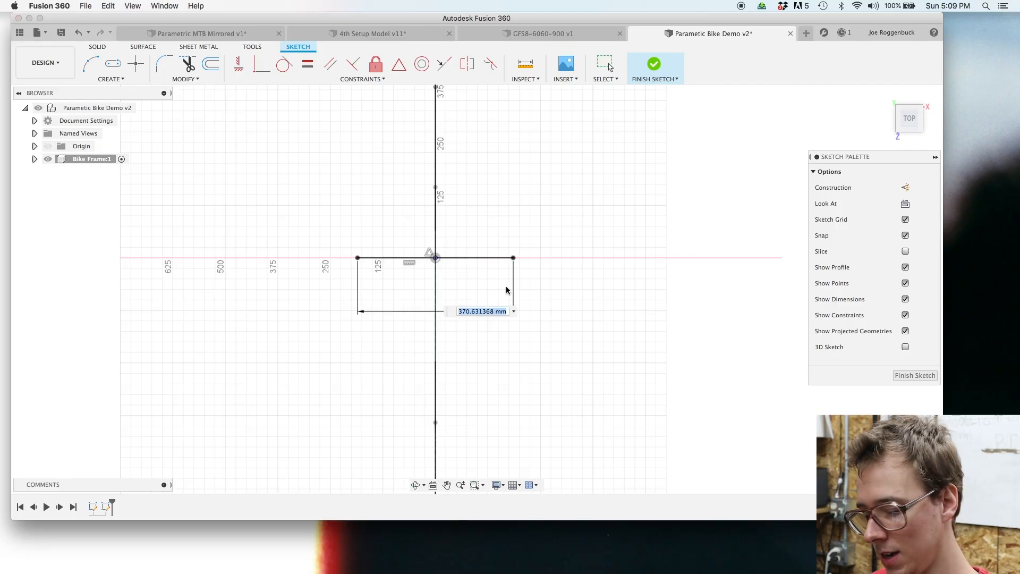
pyautogui.write('bb')
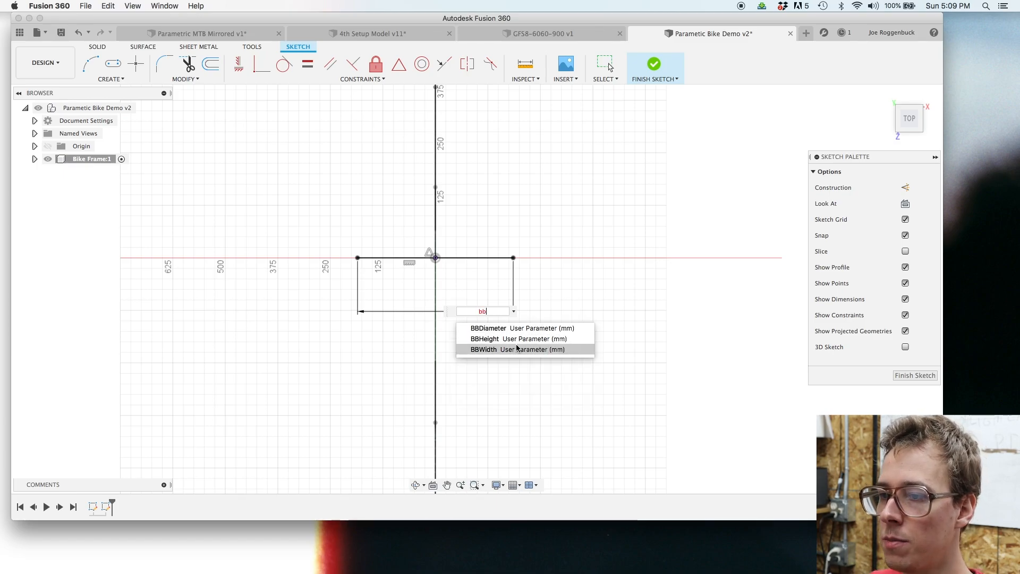
pyautogui.click(518, 349)
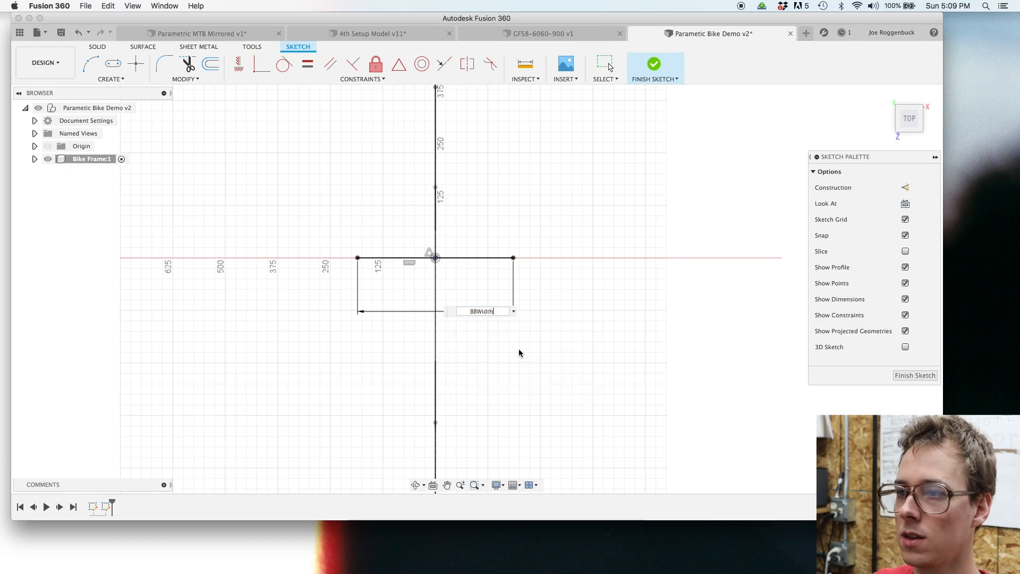
pyautogui.press('Return')
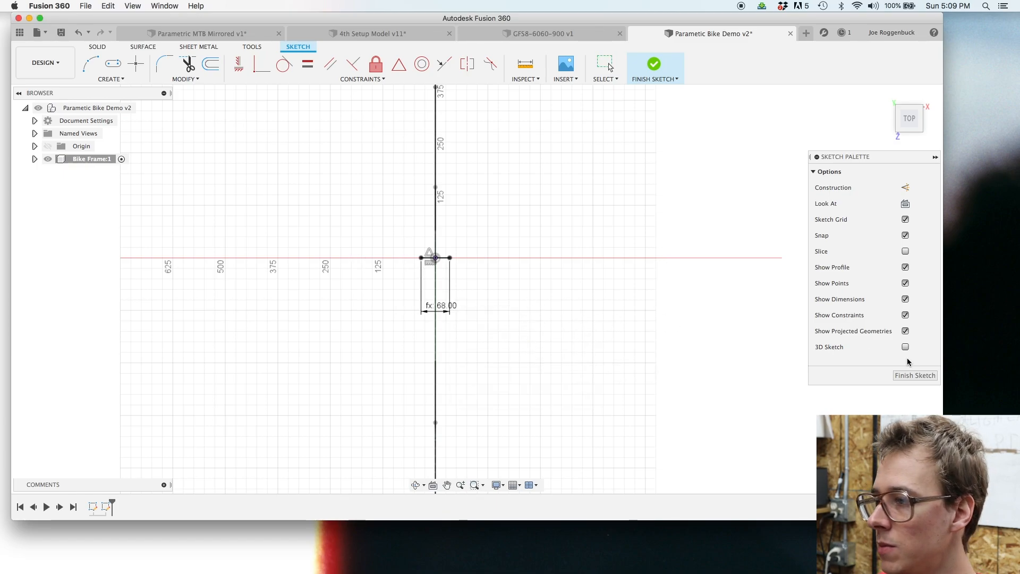
pyautogui.click(915, 376)
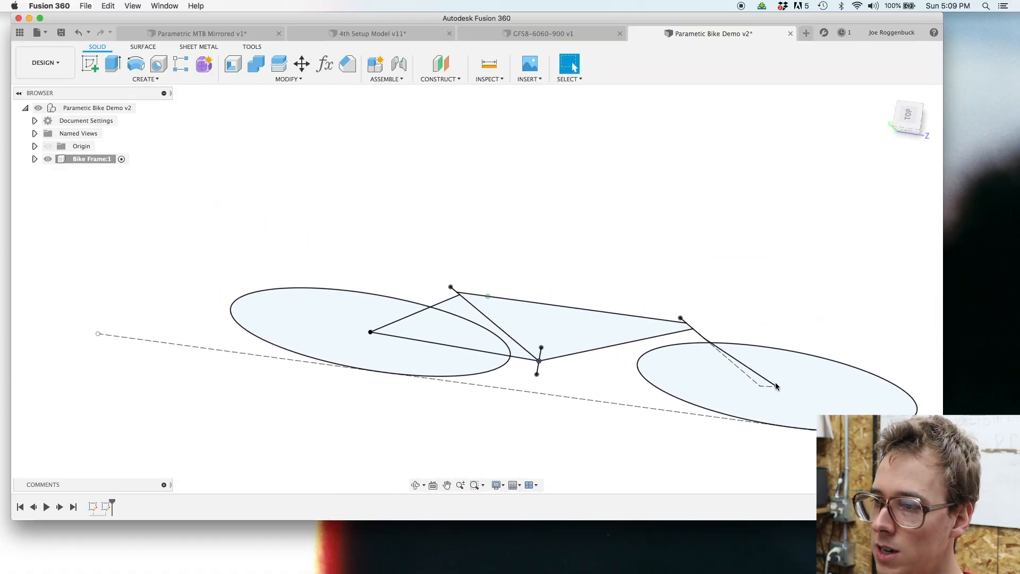
# Step: Create a hollow circular pipe along the crosswise bottom bracket line with section size BBDiameter and 1.5 mm wall thickness
pyautogui.click(572, 228)
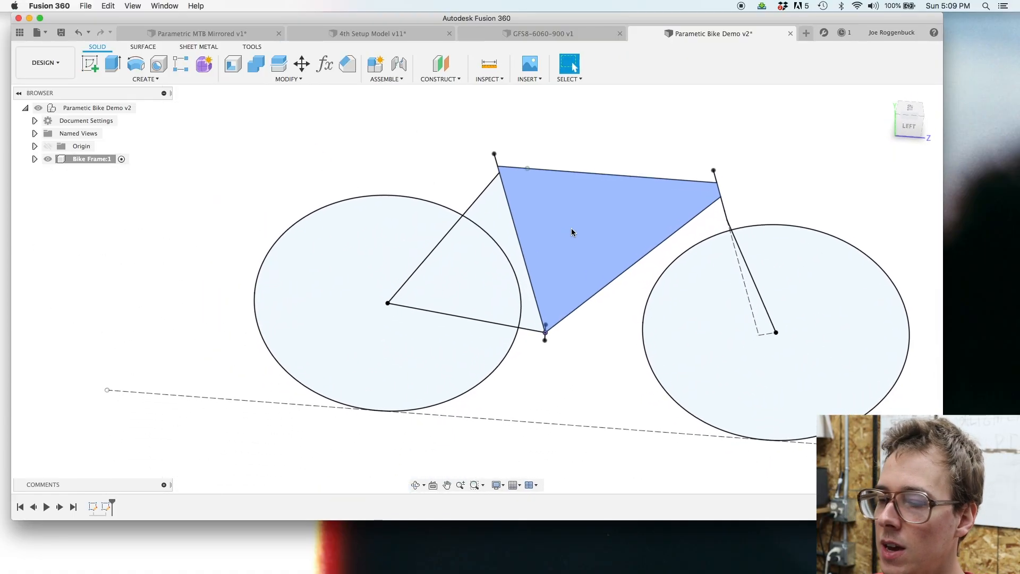
pyautogui.keyDown('shift'); pyautogui.scroll(5, 561, 373); pyautogui.keyUp('shift')
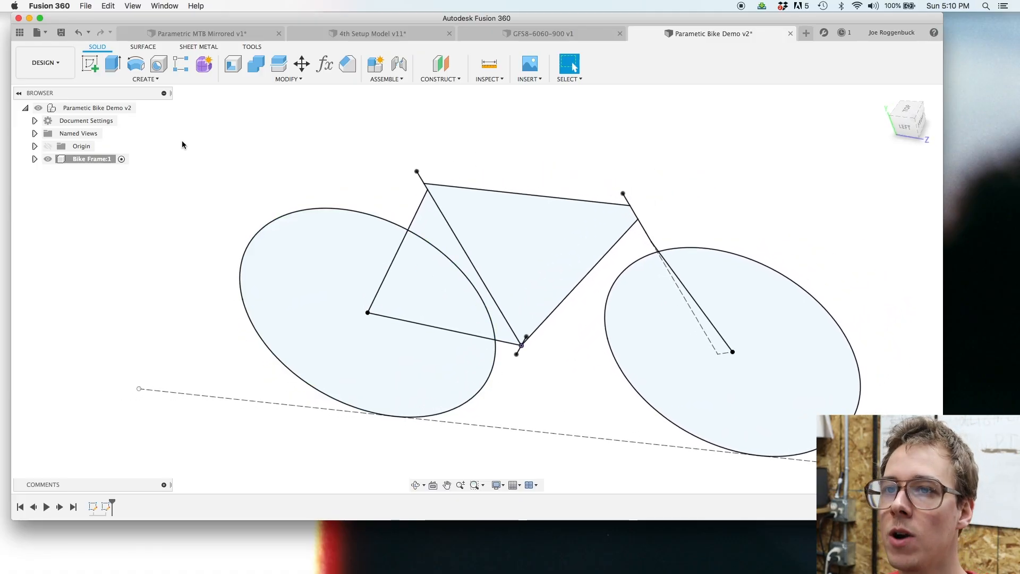
pyautogui.scroll(1, 182, 139)
pyautogui.click(133, 80)
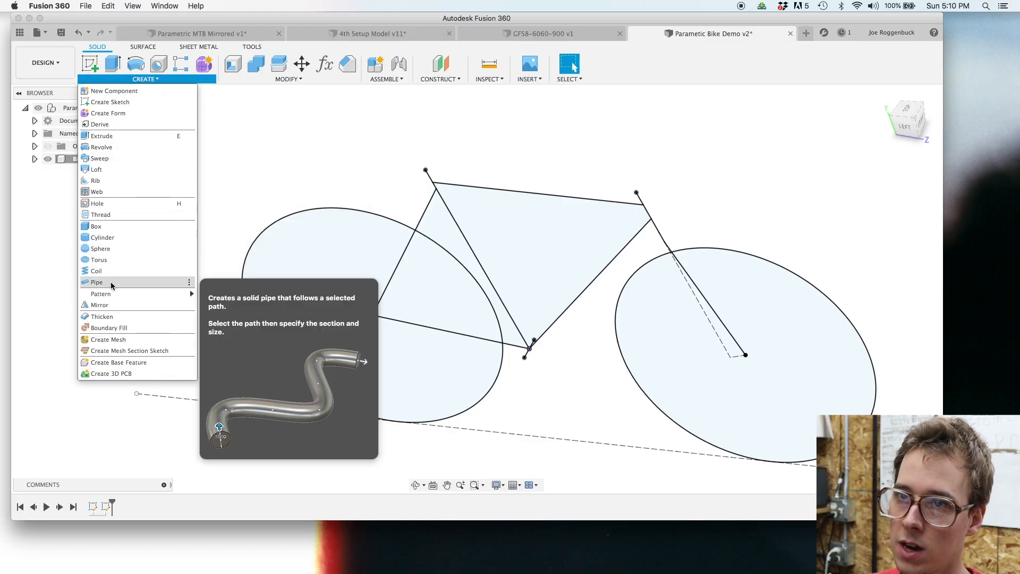
pyautogui.click(123, 283)
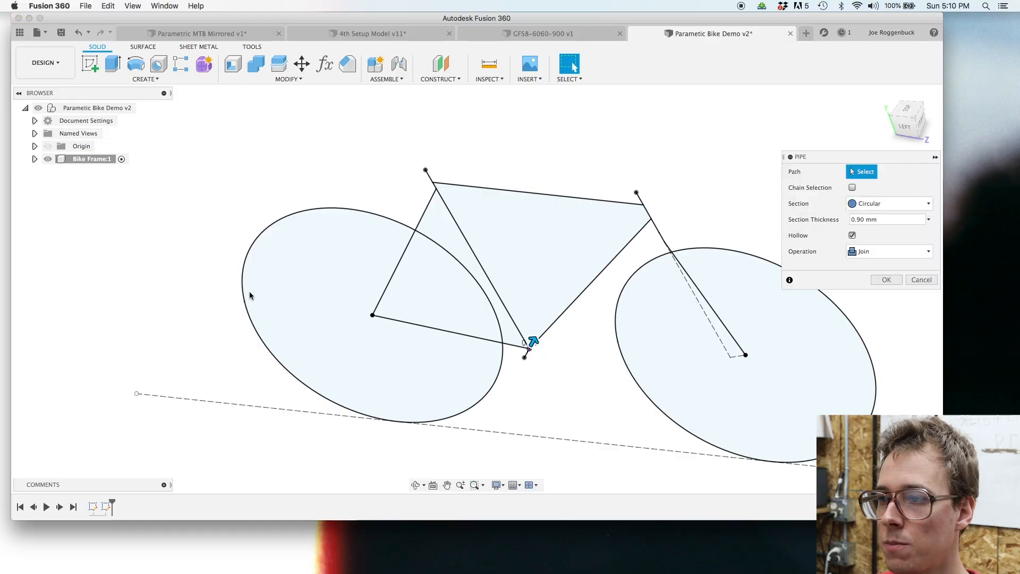
pyautogui.scroll(5, 552, 366)
pyautogui.scroll(2, 588, 428)
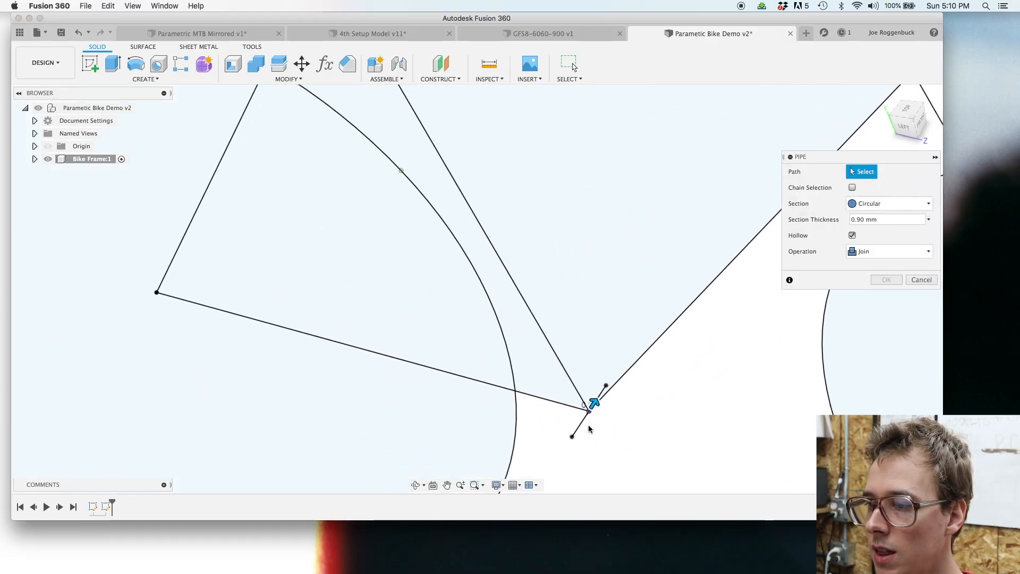
pyautogui.click(582, 425)
pyautogui.keyDown('shift'); pyautogui.moveTo(834, 397); pyautogui.dragTo(854, 282, button='middle'); pyautogui.keyUp('shift')
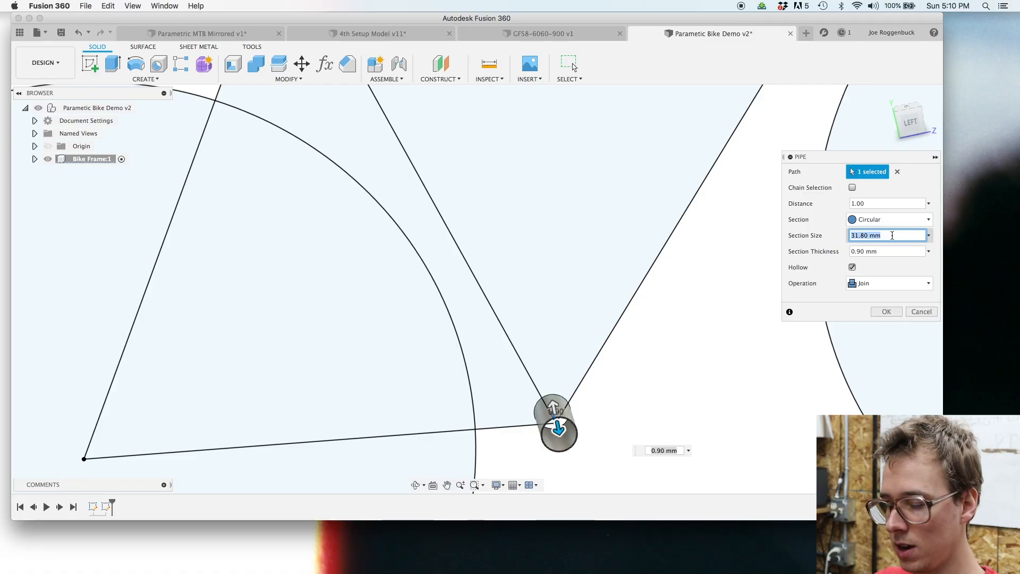
pyautogui.write('bbd')
pyautogui.click(898, 252)
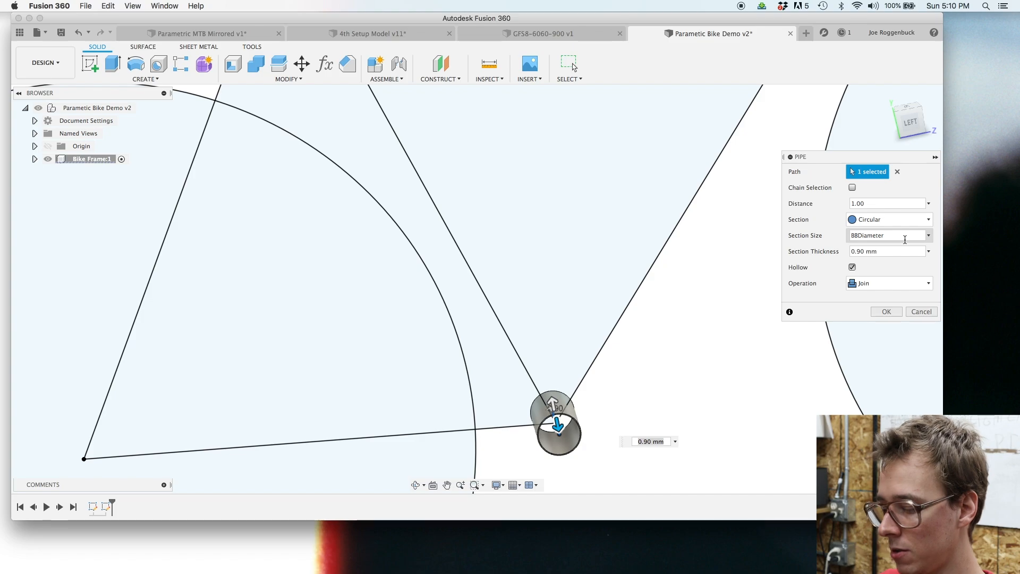
pyautogui.press('Tab')
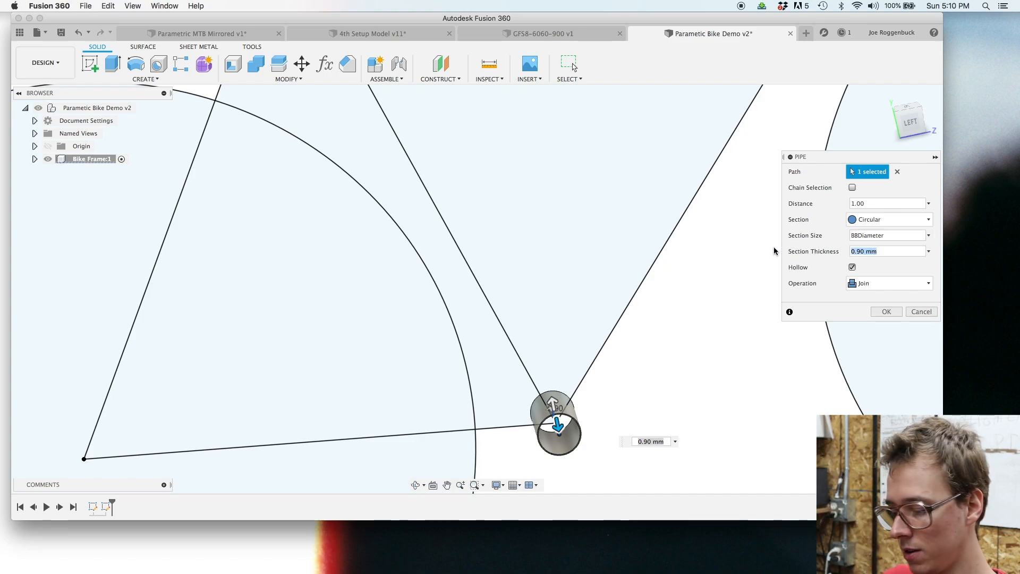
pyautogui.write('1.5')
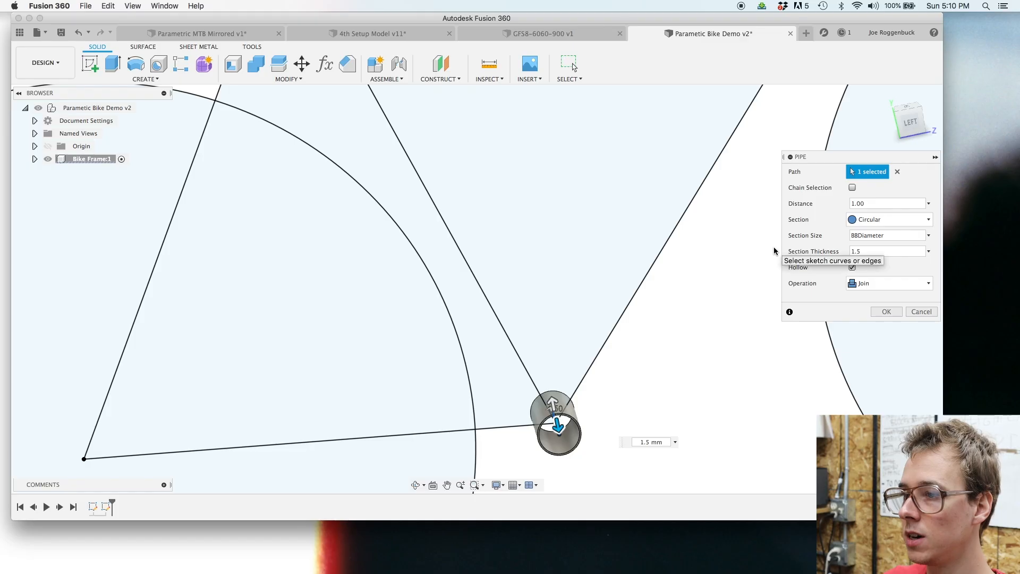
pyautogui.press('Return')
# Step: Create a hollow circular pipe along the seat tube line with section size STdia and 0.9 mm wall thickness, using the Join operation
pyautogui.keyDown('shift'); pyautogui.moveTo(774, 251); pyautogui.dragTo(563, 376, button='middle'); pyautogui.keyUp('shift')
pyautogui.scroll(-6, 603, 362)
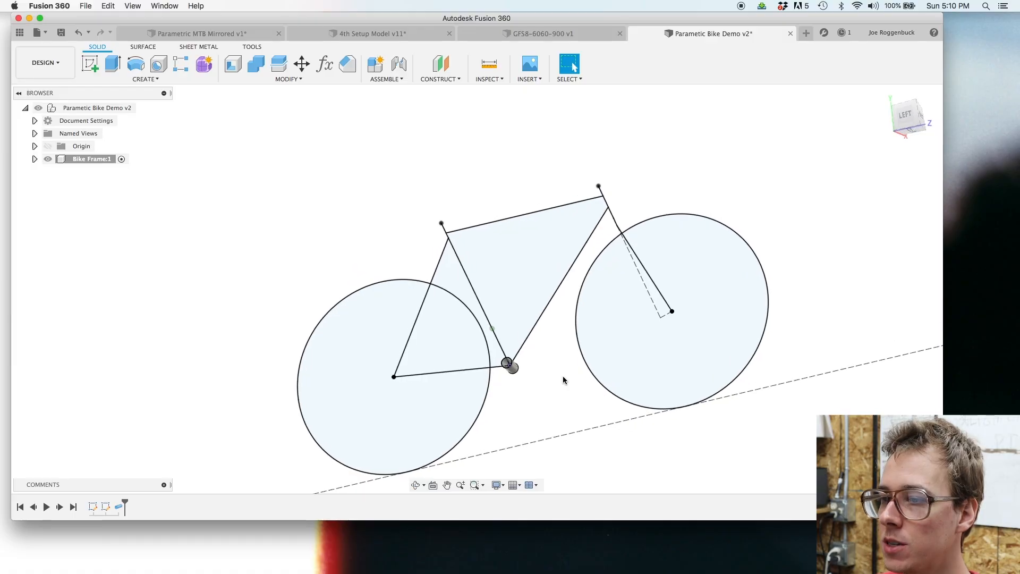
pyautogui.scroll(5, 564, 376)
pyautogui.scroll(-1, 505, 228)
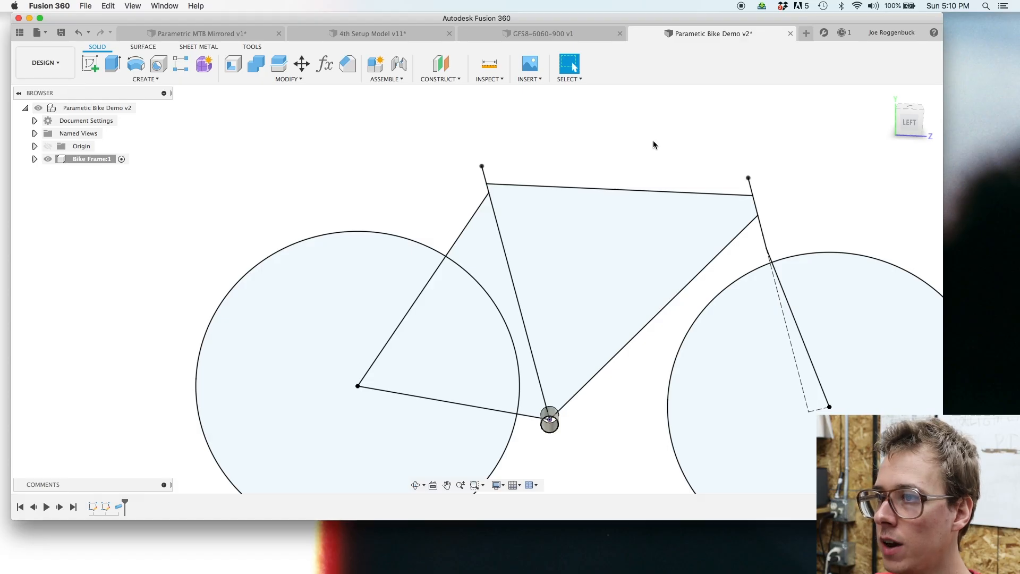
pyautogui.rightClick(523, 152)
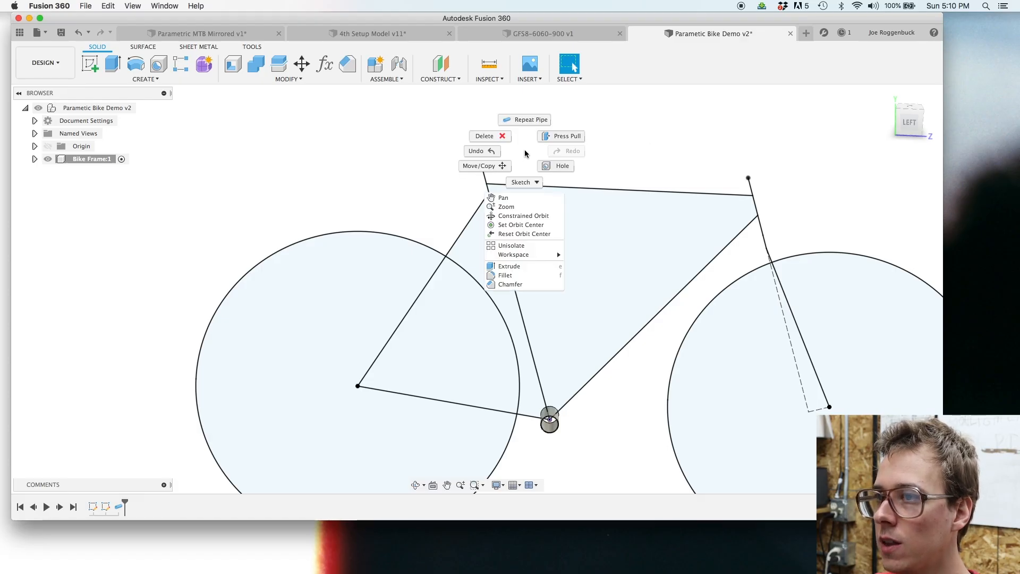
pyautogui.click(521, 120)
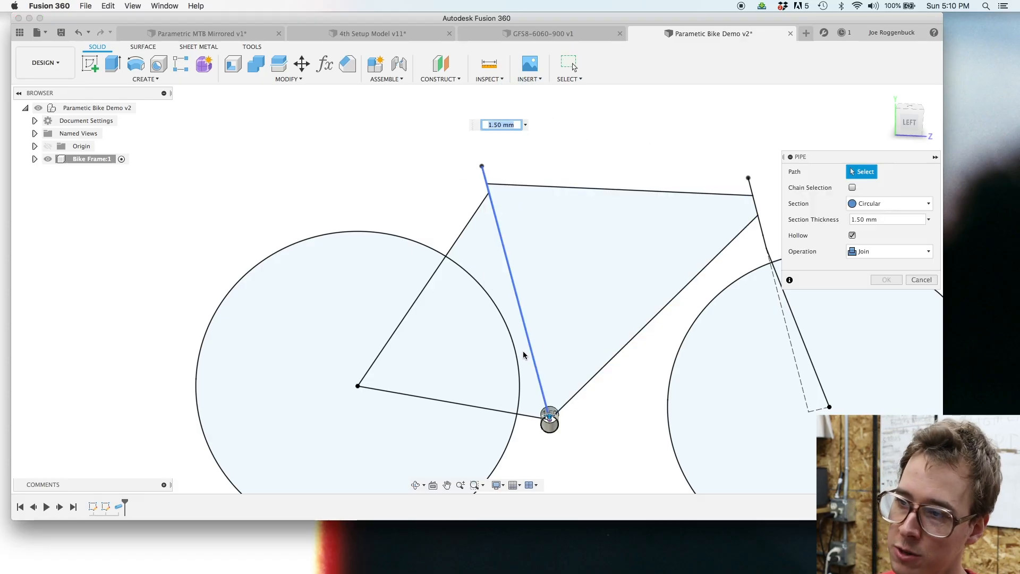
pyautogui.click(514, 281)
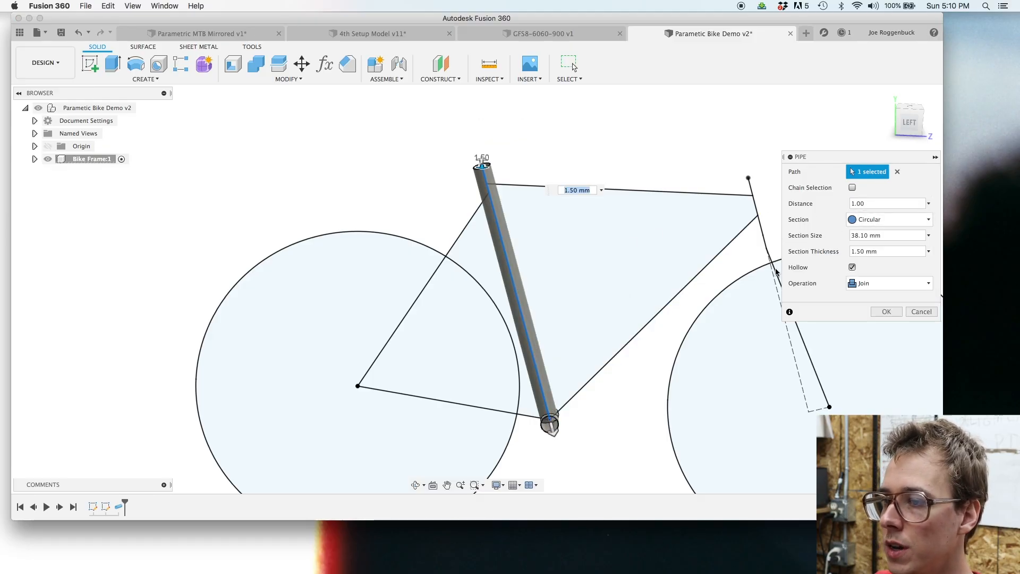
pyautogui.click(875, 234)
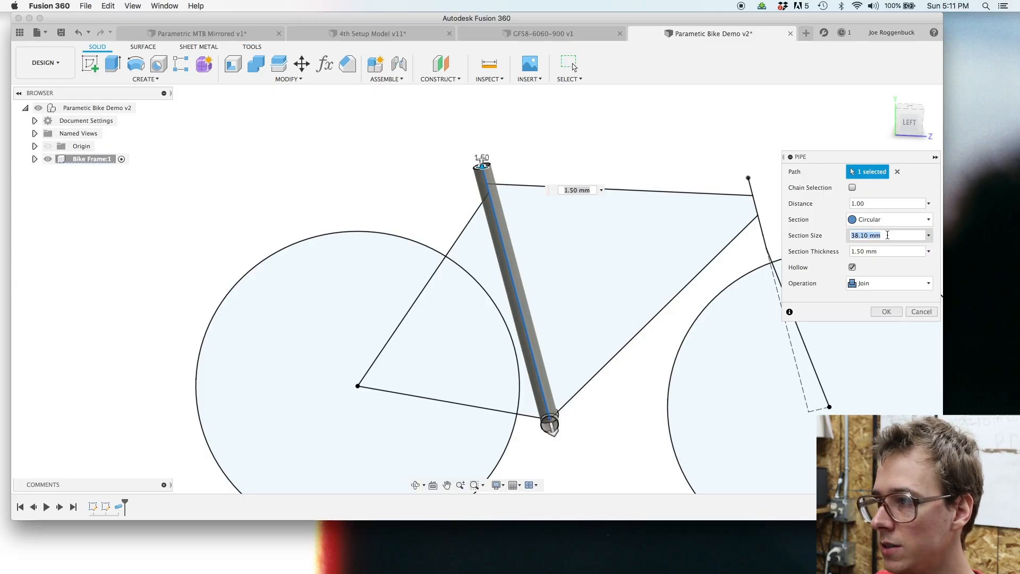
pyautogui.write('std')
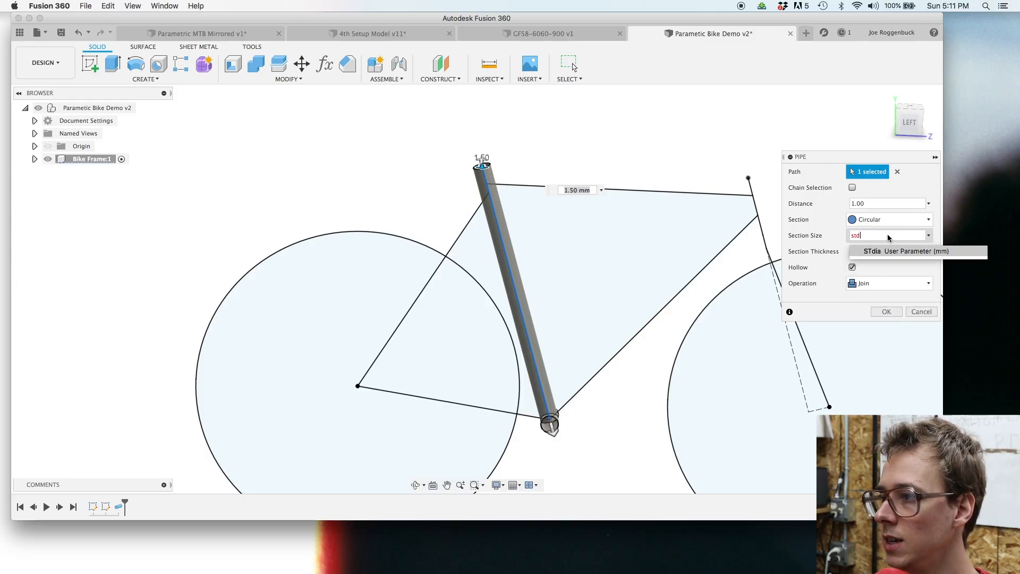
pyautogui.click(880, 252)
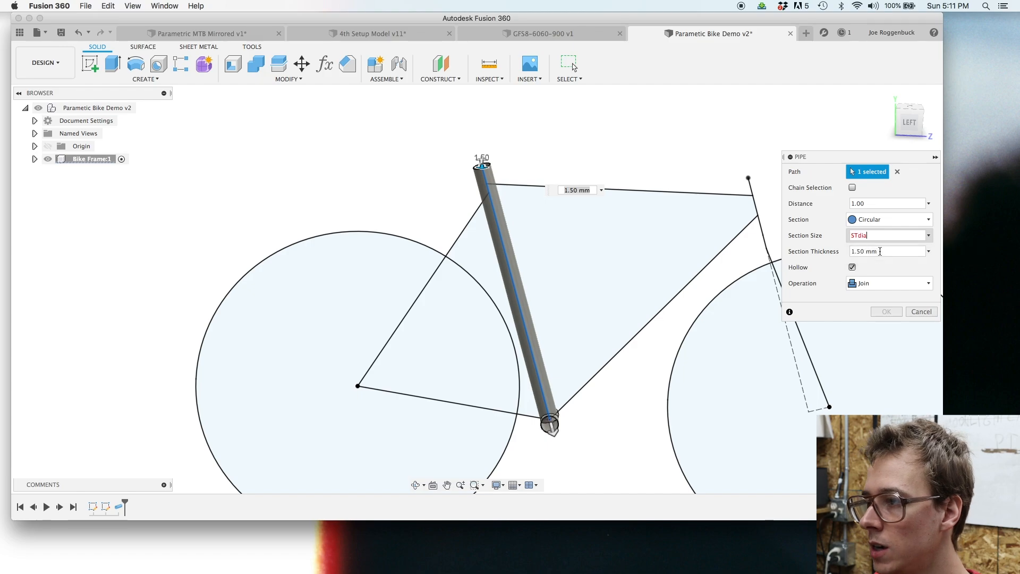
pyautogui.click(893, 250)
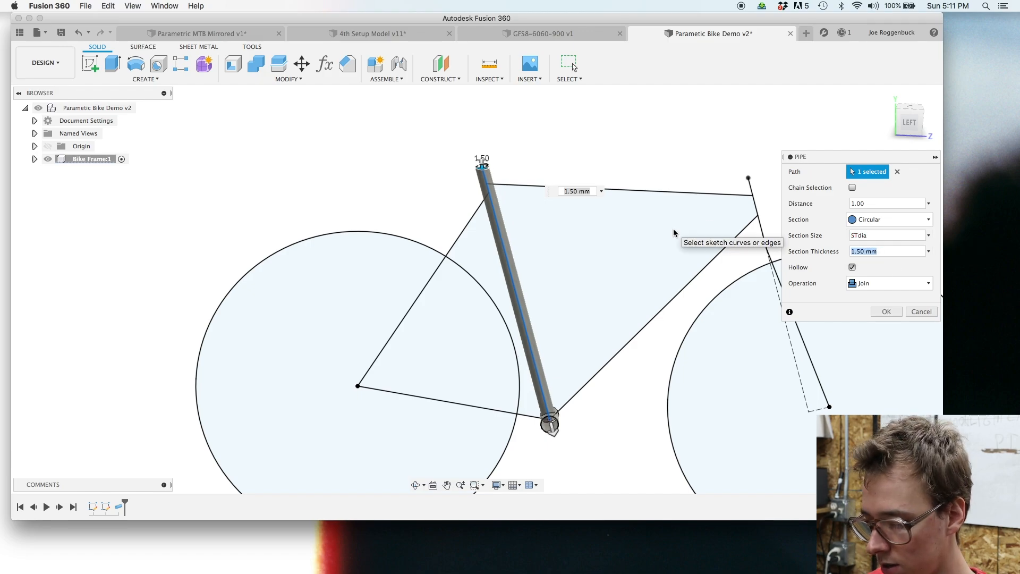
pyautogui.write('.9')
pyautogui.press('Return')
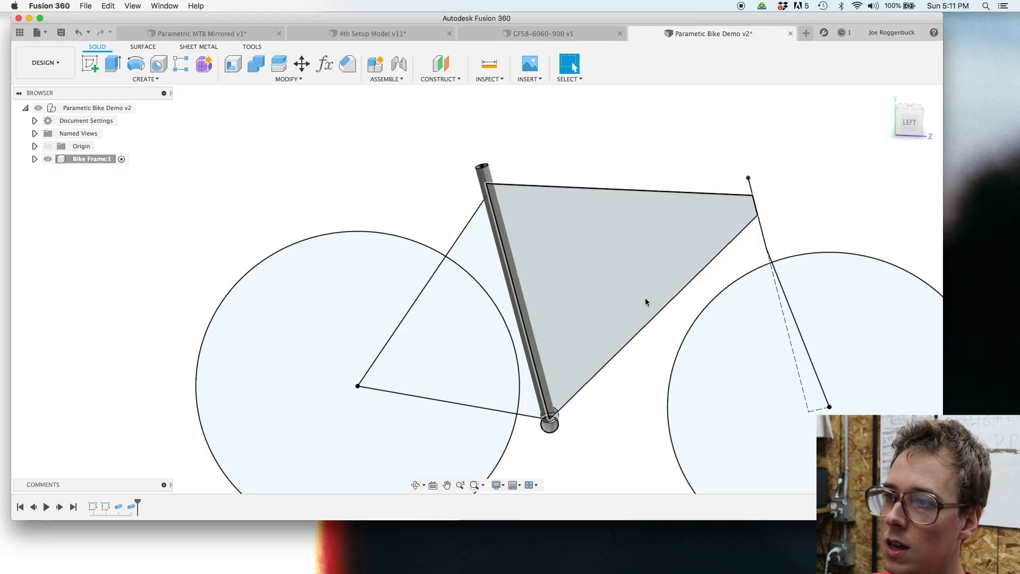
pyautogui.rightClick(132, 506)
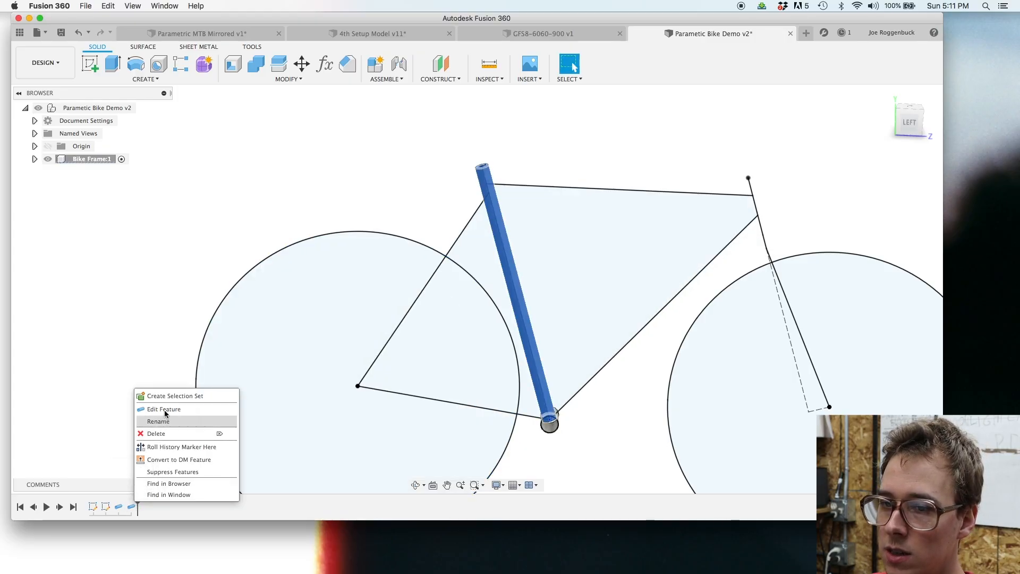
pyautogui.click(164, 348)
pyautogui.click(154, 359)
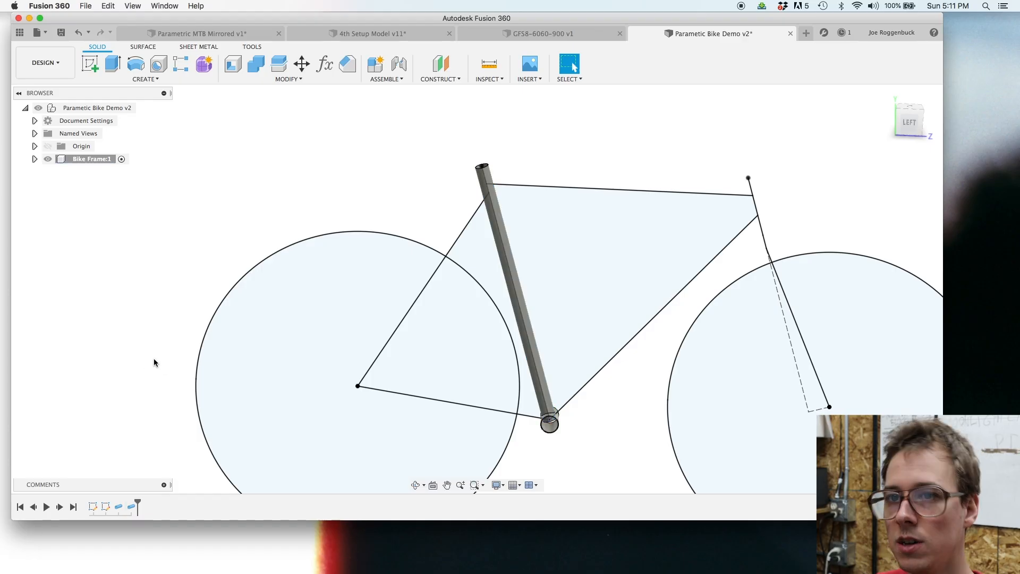
pyautogui.rightClick(110, 109)
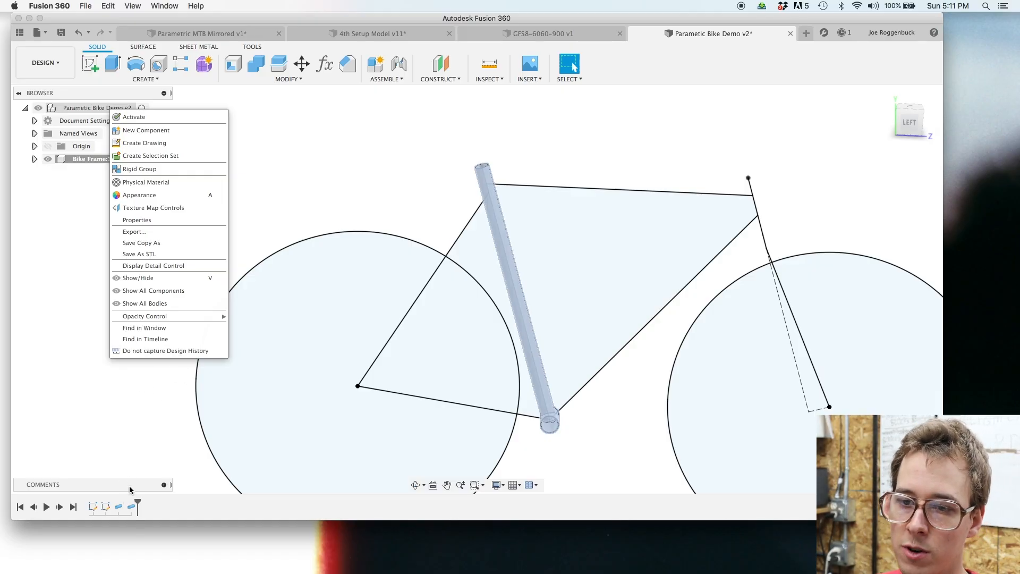
pyautogui.click(154, 433)
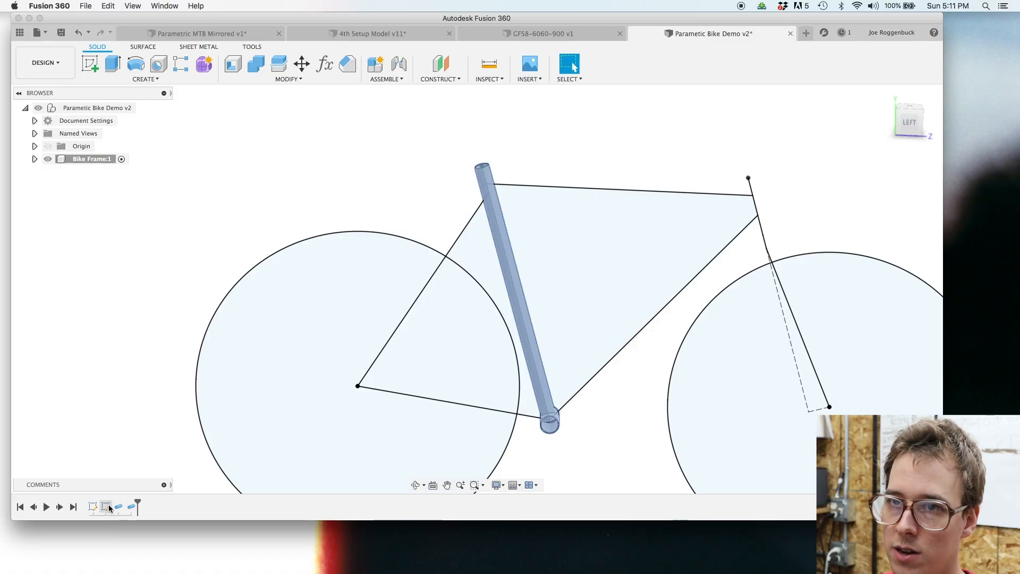
pyautogui.rightClick(116, 108)
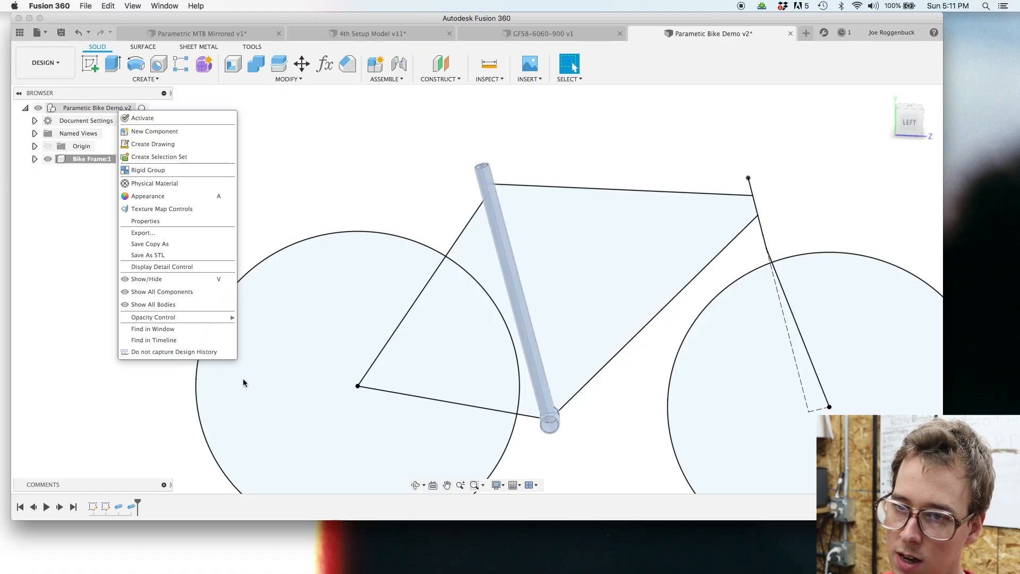
pyautogui.click(160, 353)
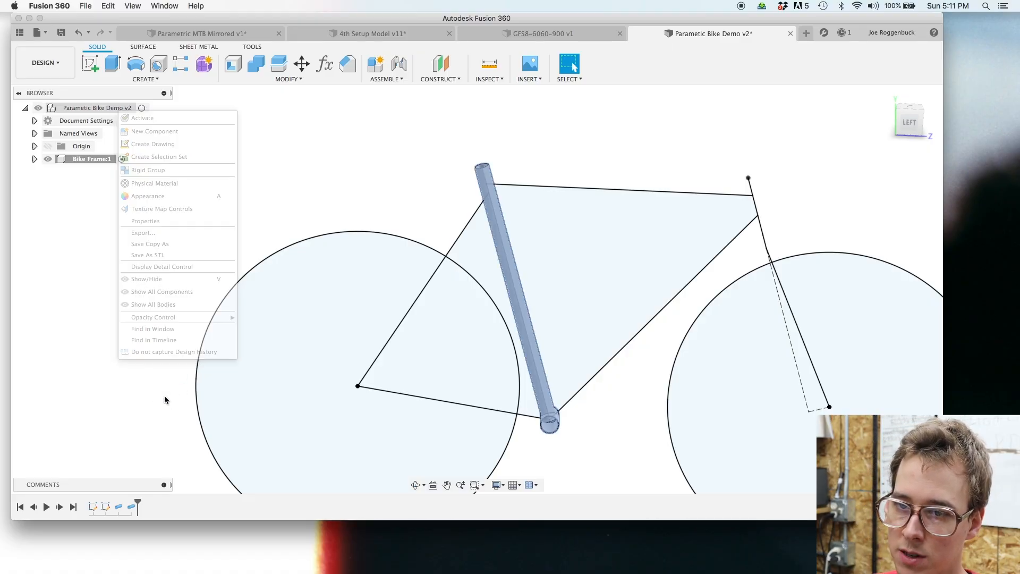
# Step: Edit the seat tube pipe feature, previewing the Cut and Intersect operations, and set its operation to New Body
pyautogui.rightClick(132, 506)
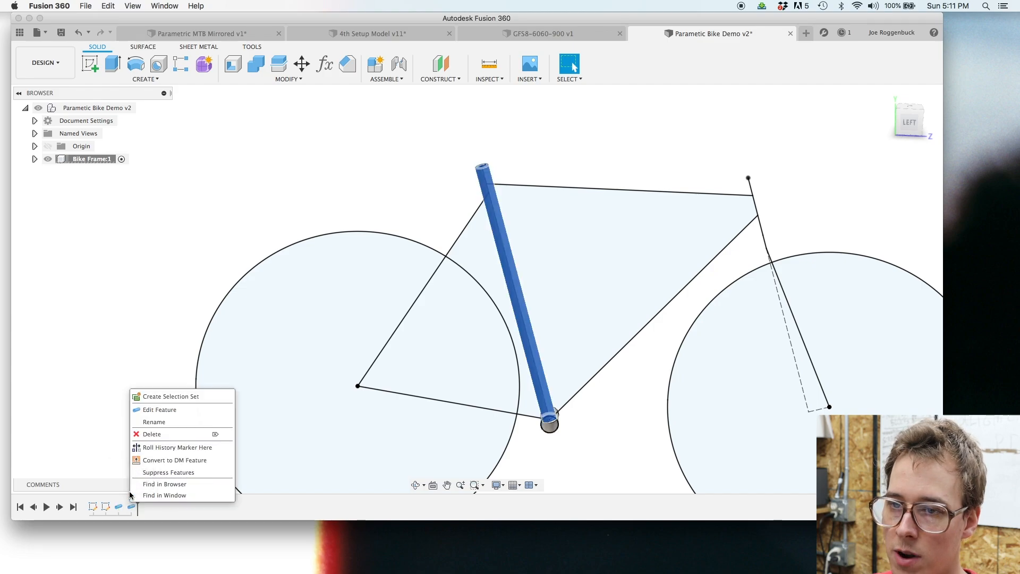
pyautogui.click(161, 410)
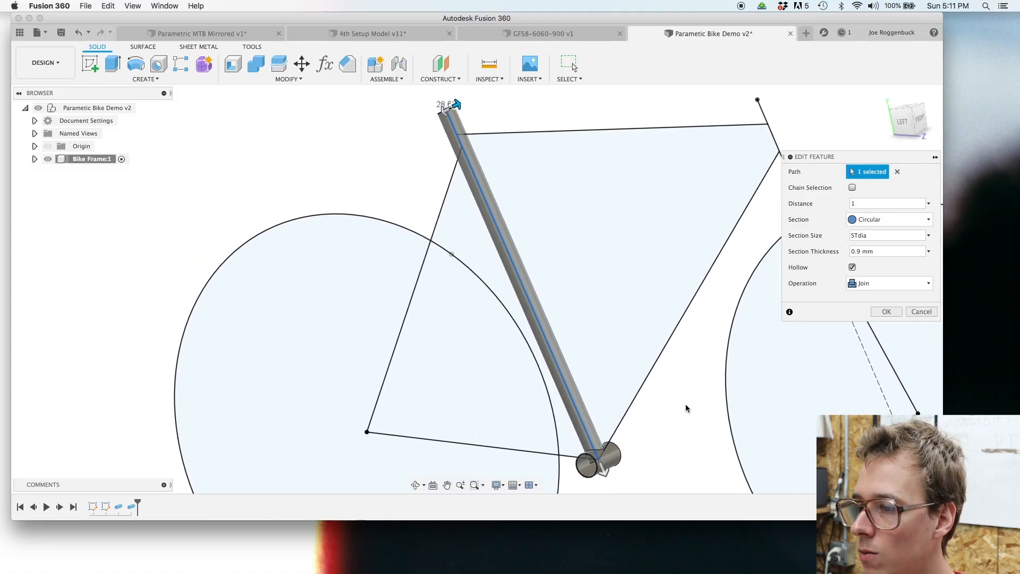
pyautogui.click(888, 283)
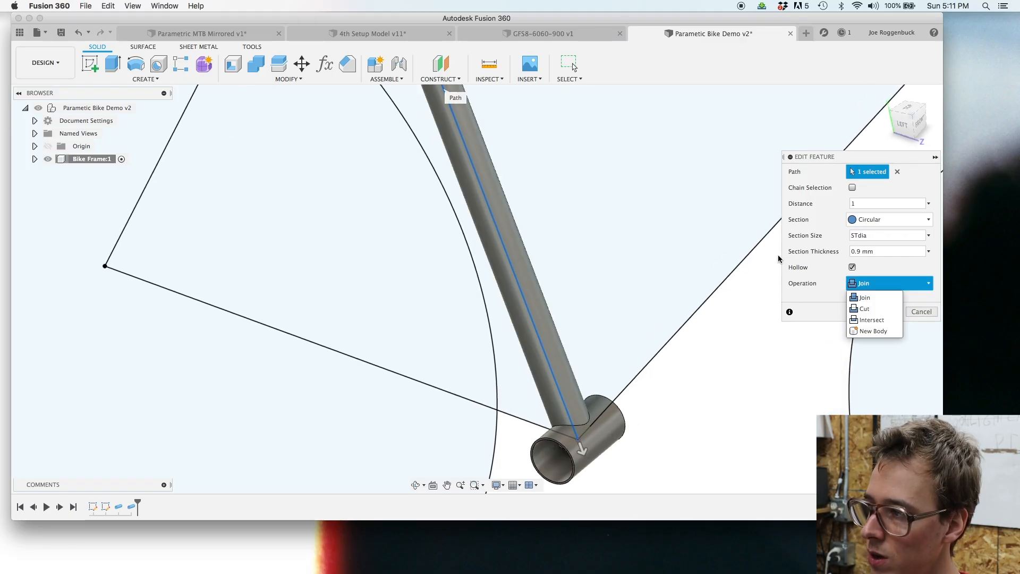
pyautogui.click(872, 310)
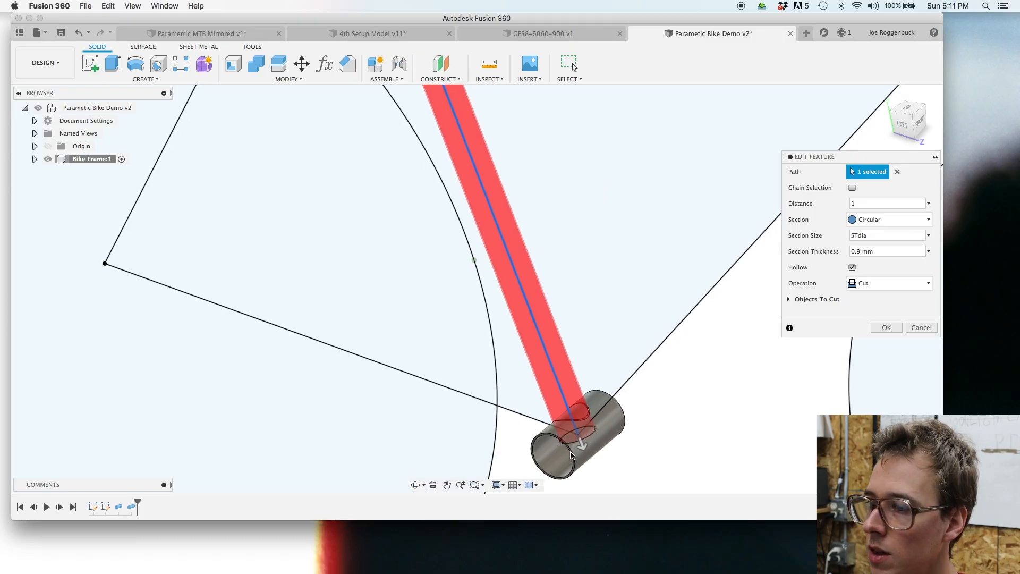
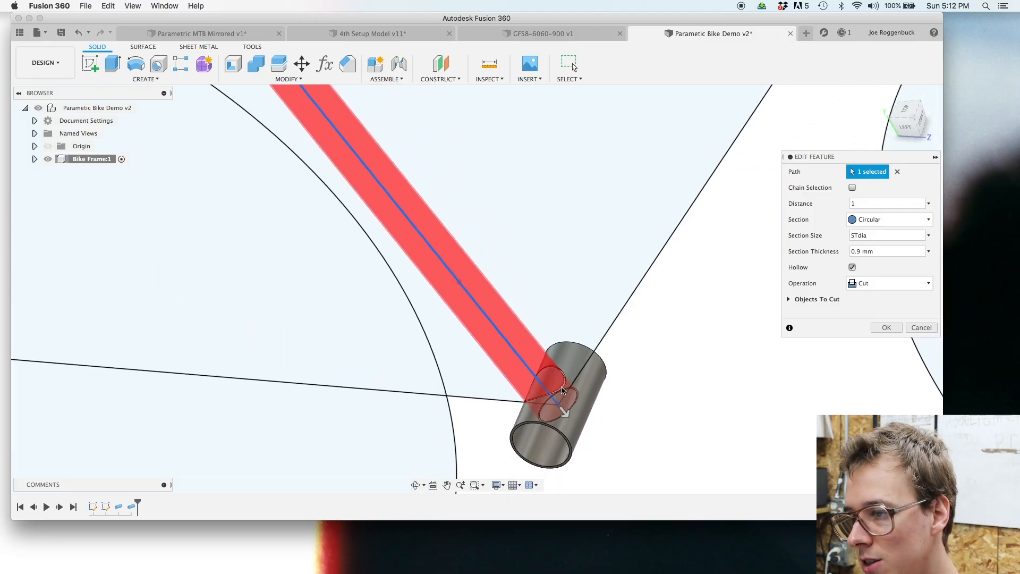
pyautogui.click(877, 282)
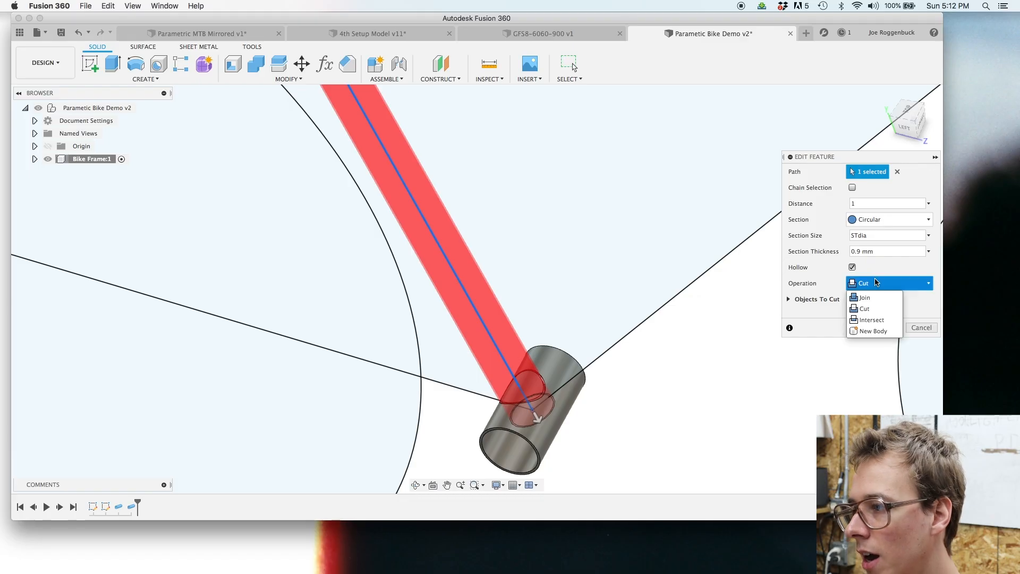
pyautogui.click(873, 321)
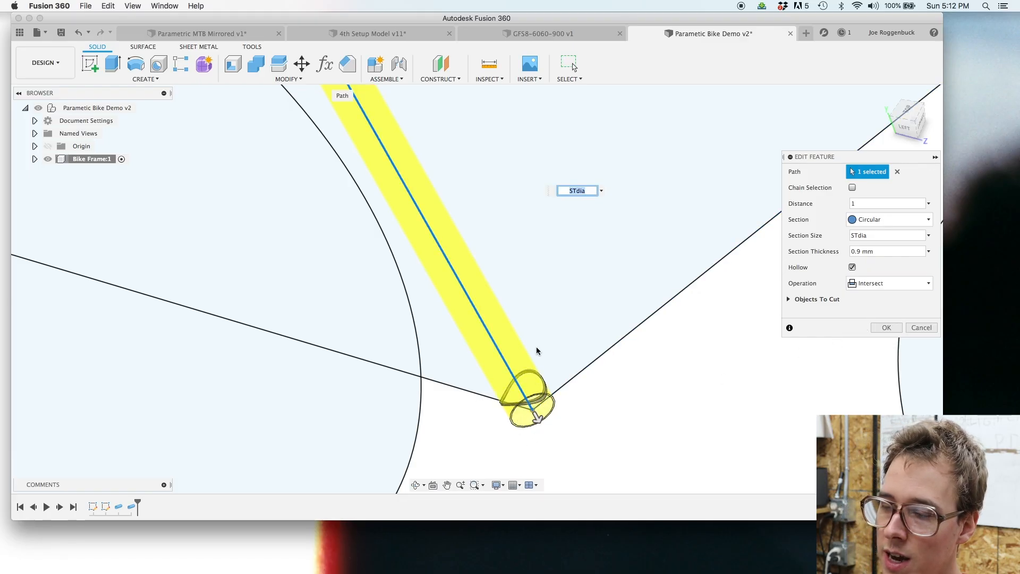
pyautogui.click(872, 283)
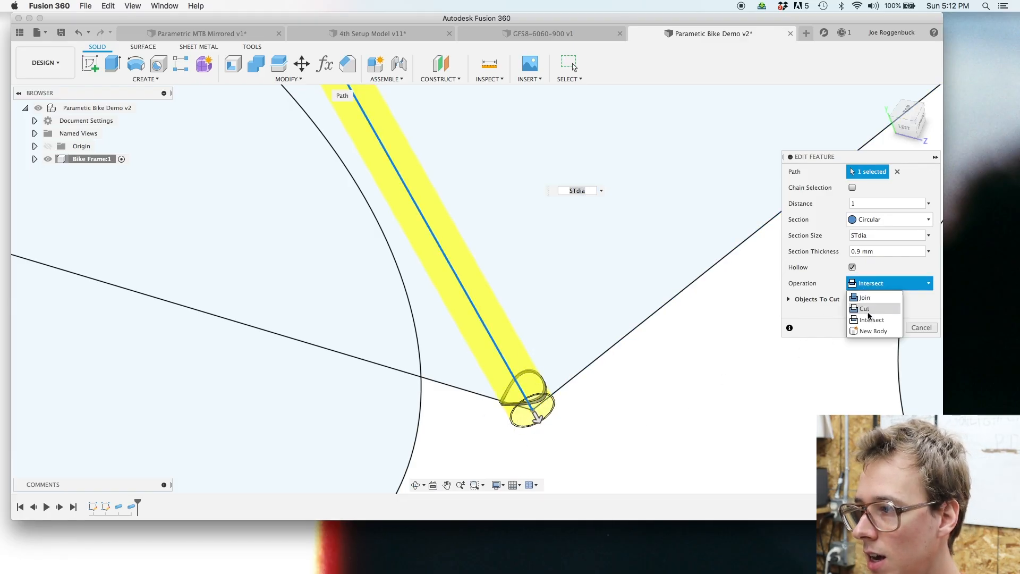
pyautogui.click(869, 331)
pyautogui.keyDown('shift'); pyautogui.hscroll(-10, 659, 418); pyautogui.keyUp('shift')
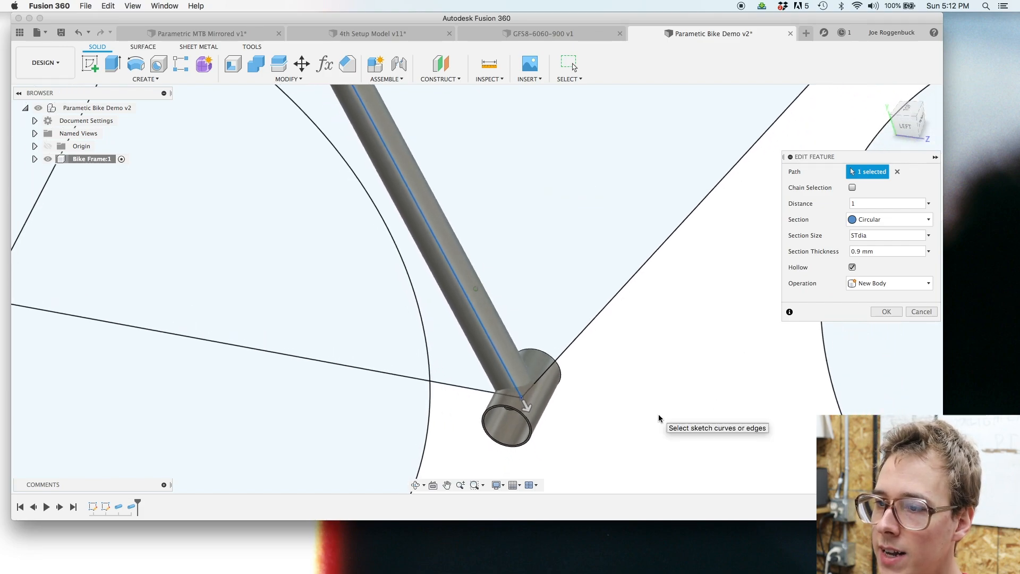
pyautogui.keyDown('shift'); pyautogui.hscroll(-10, 659, 415); pyautogui.keyUp('shift')
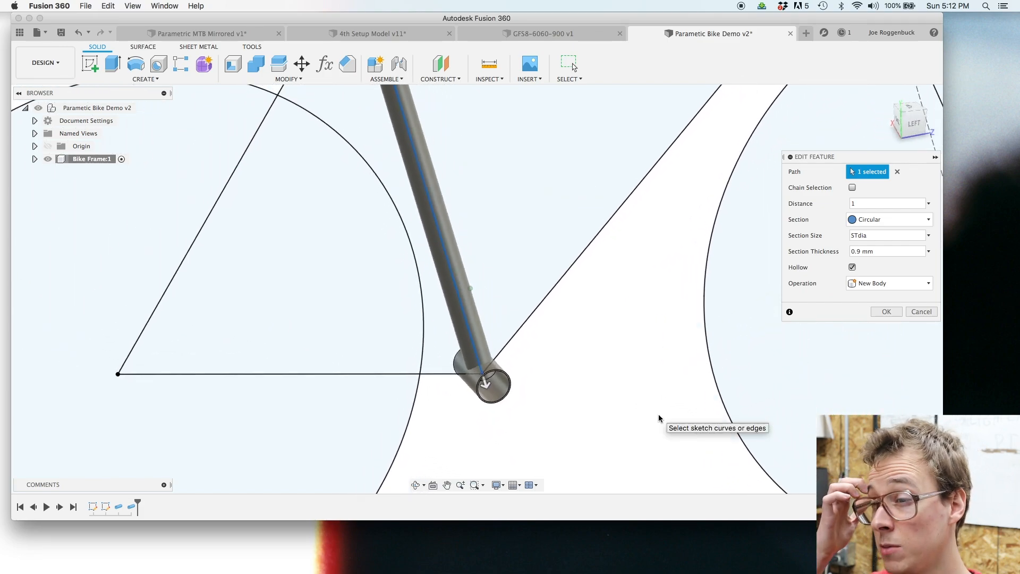
pyautogui.keyDown('shift'); pyautogui.hscroll(-10, 658, 414); pyautogui.keyUp('shift')
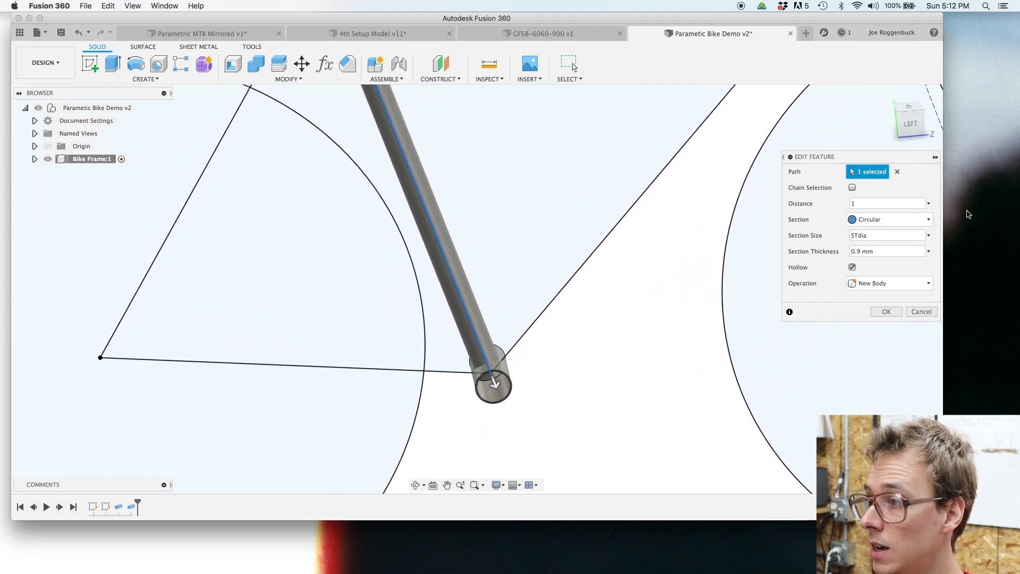
pyautogui.click(886, 312)
pyautogui.keyDown('shift'); pyautogui.scroll(-3, 601, 434); pyautogui.keyUp('shift')
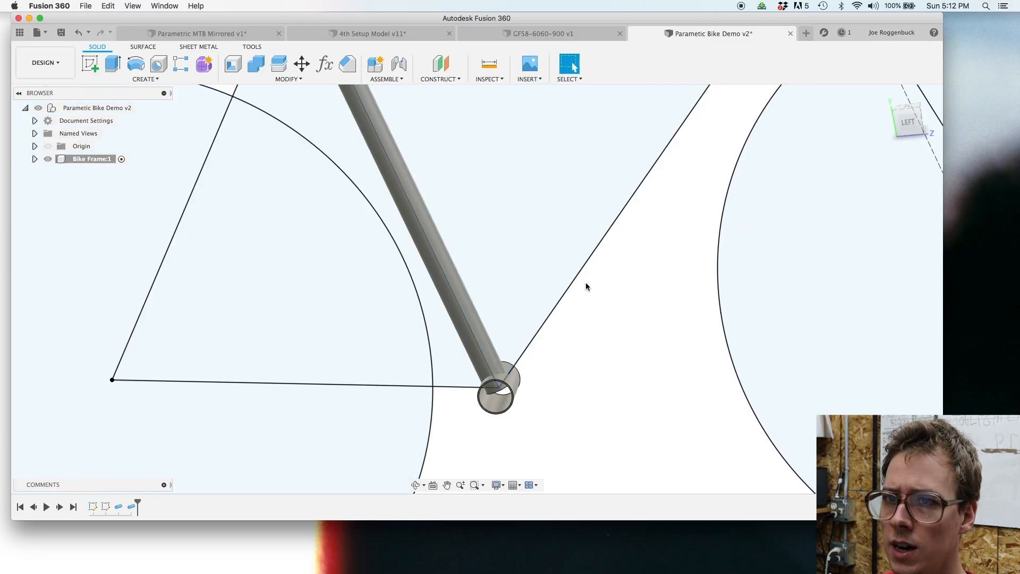
pyautogui.scroll(-10, 372, 367)
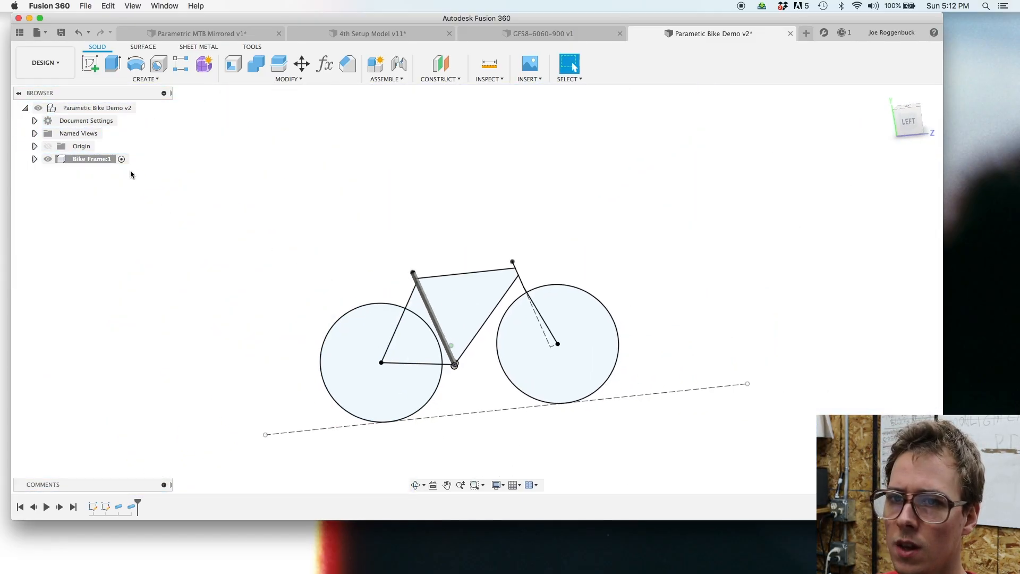
# Step: Identify the bottom bracket and seat tube bodies in the Bike Frame component and rename the bottom bracket shell body as BB
pyautogui.click(35, 159)
pyautogui.click(115, 159)
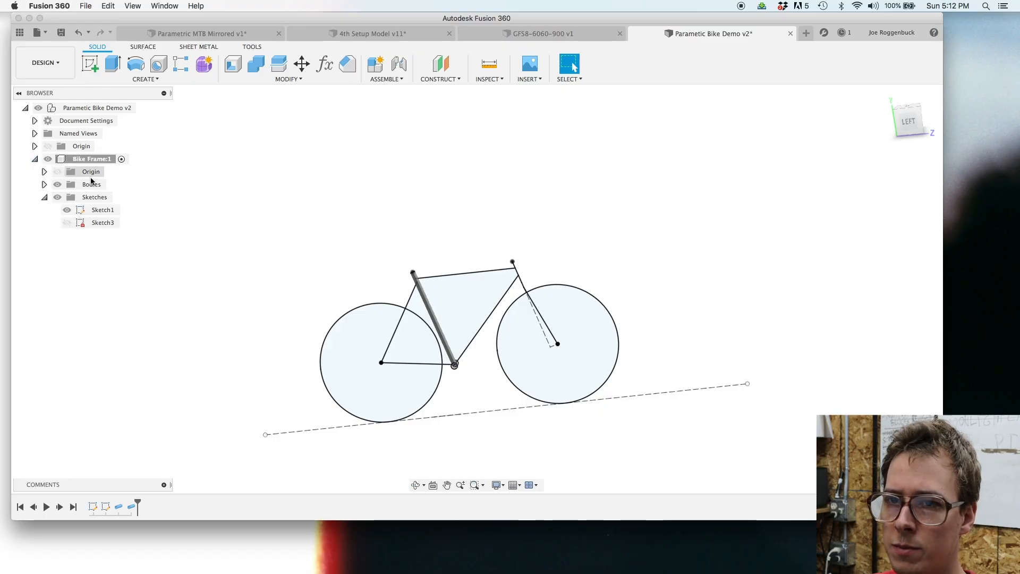
pyautogui.click(45, 186)
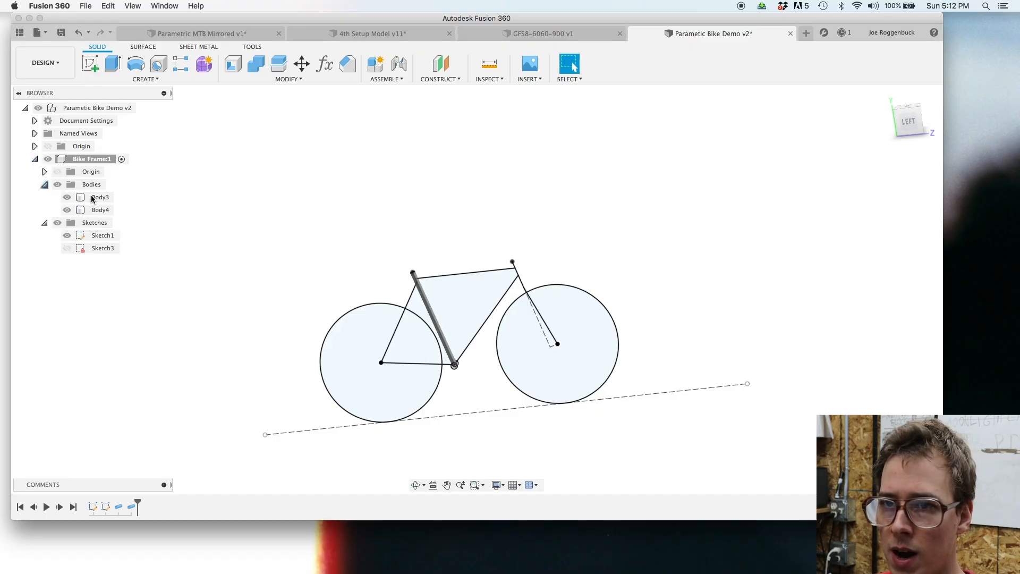
pyautogui.click(97, 198)
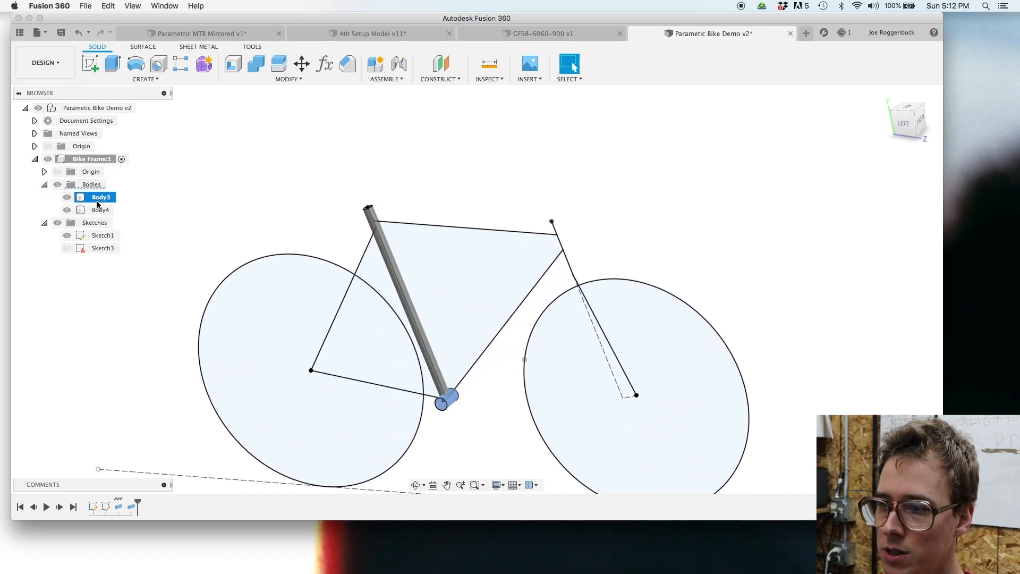
pyautogui.click(101, 210)
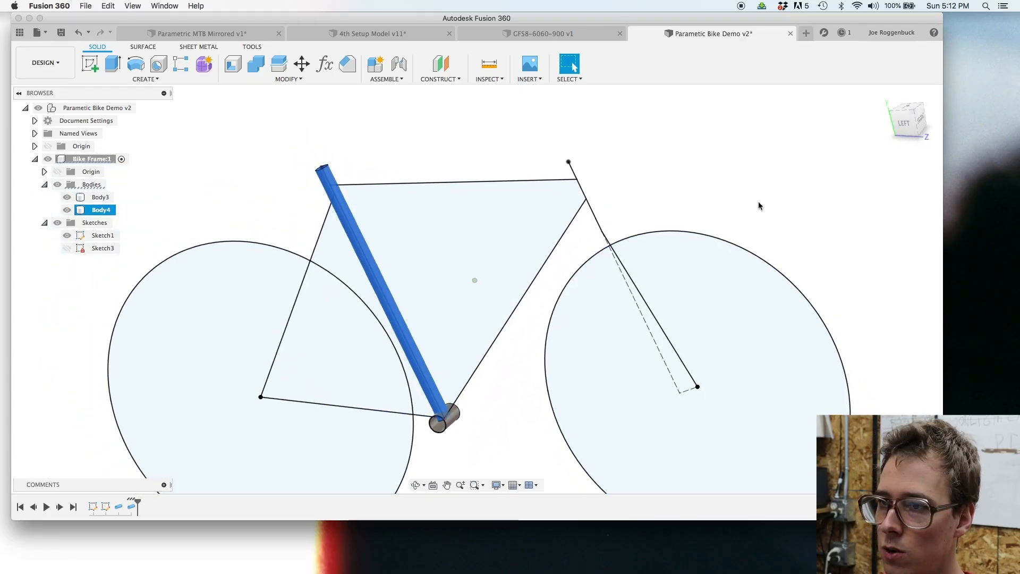
pyautogui.click(761, 206)
pyautogui.click(103, 197)
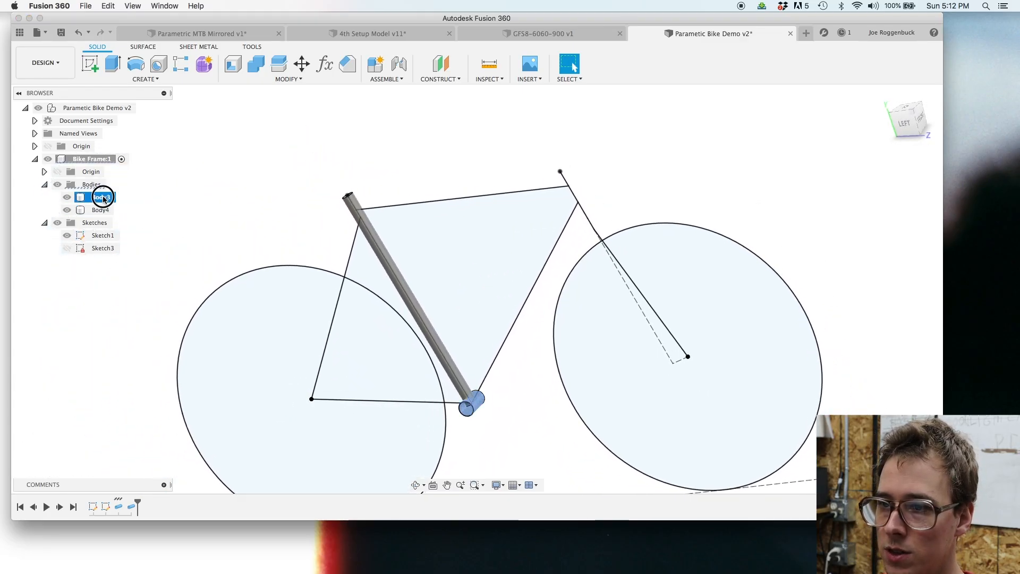
pyautogui.doubleClick(103, 198)
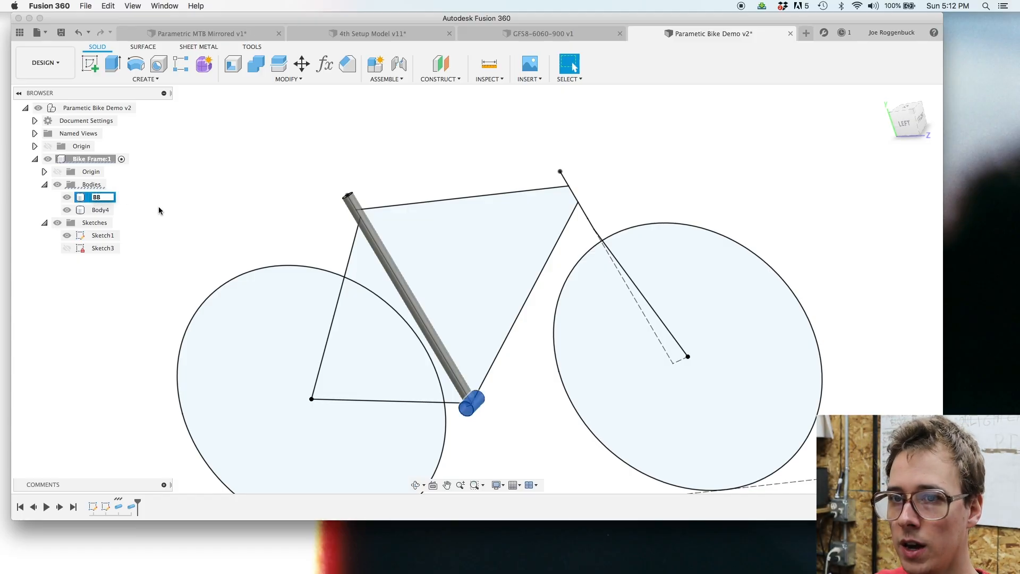
# Step: Rename the seat tube body as ST
pyautogui.click(98, 210)
pyautogui.doubleClick(101, 210)
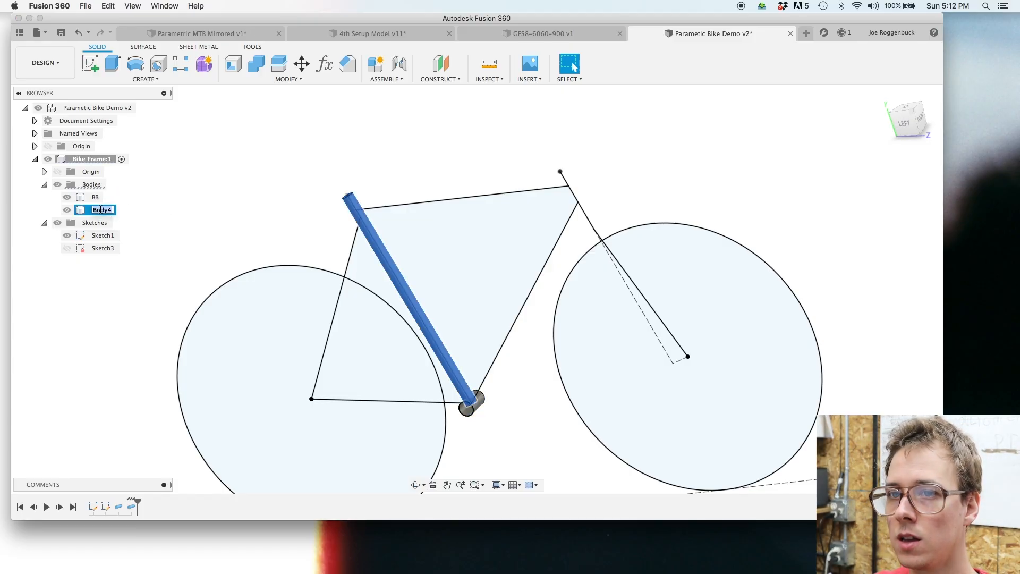
pyautogui.press('Return')
pyautogui.click(218, 218)
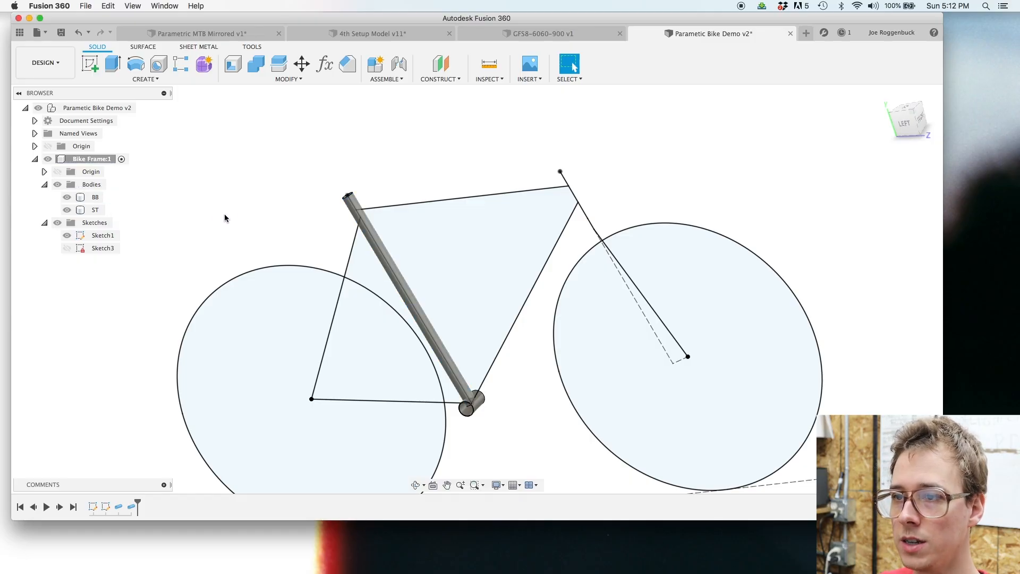
# Step: Create a hollow circular pipe along the top tube line with section size TTDia and 0.90 mm wall thickness as a new body
pyautogui.rightClick(449, 169)
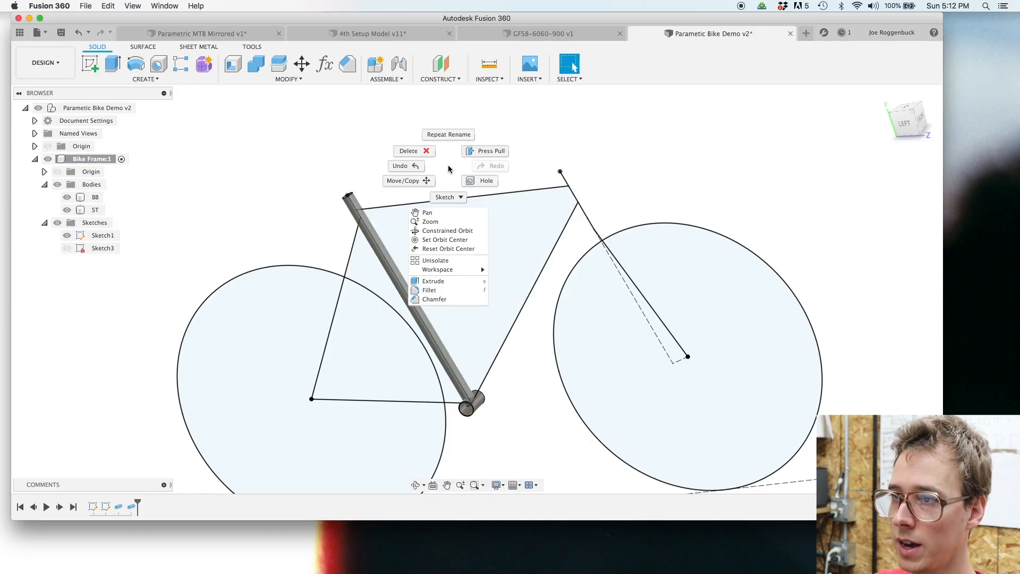
pyautogui.click(461, 135)
pyautogui.click(144, 79)
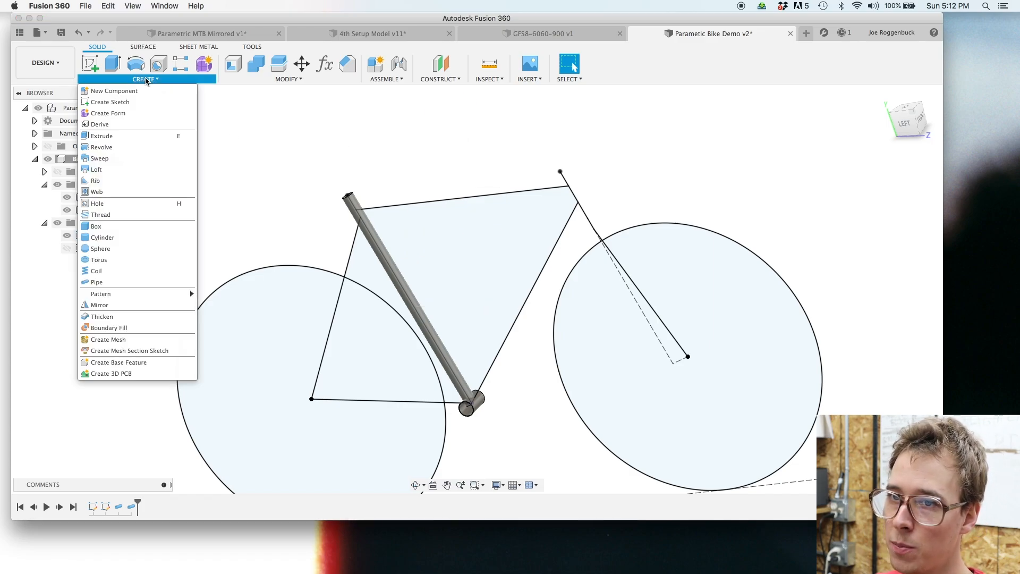
pyautogui.click(97, 282)
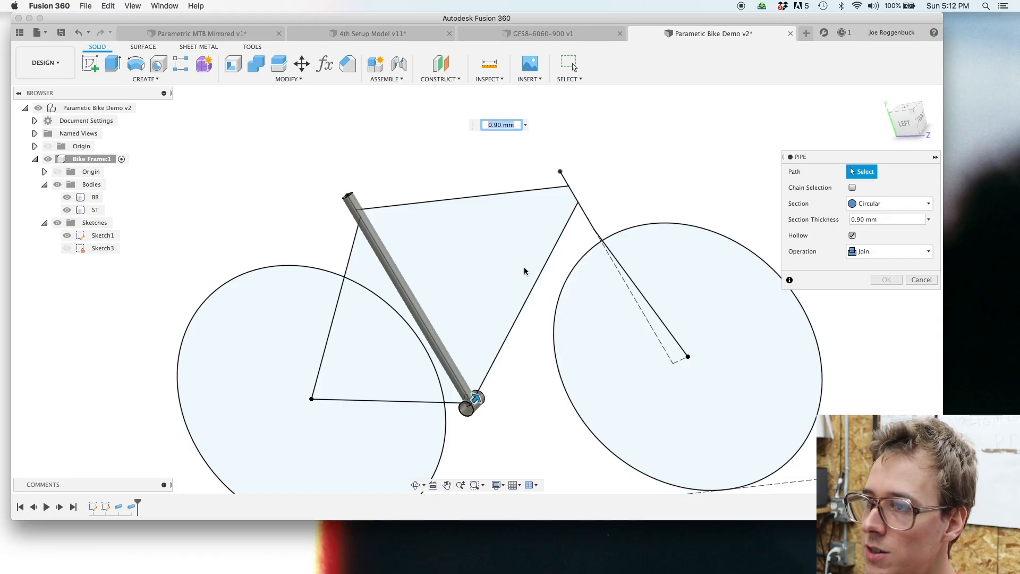
pyautogui.click(516, 191)
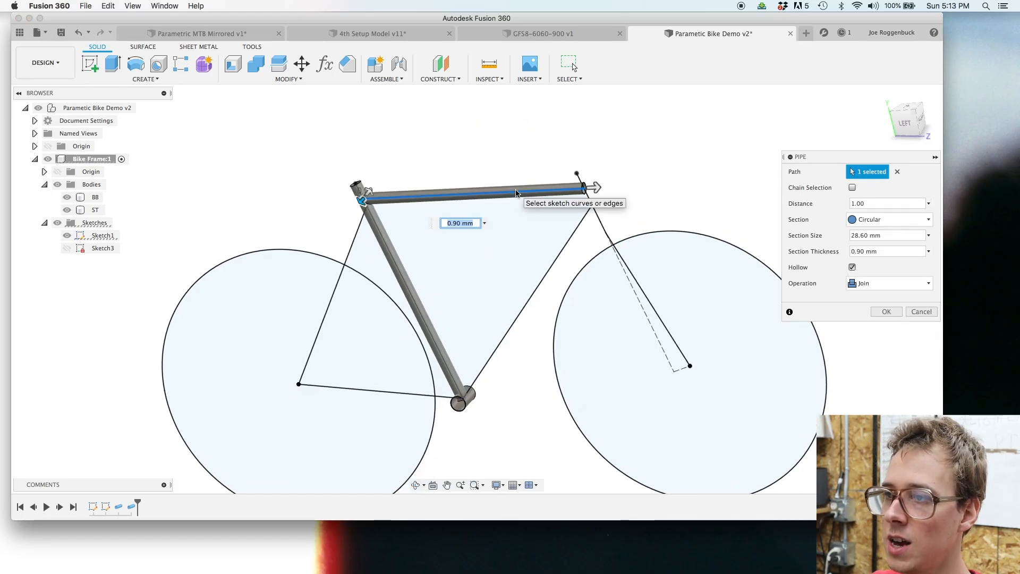
pyautogui.moveTo(888, 235); pyautogui.dragTo(618, 204)
pyautogui.write('ttd')
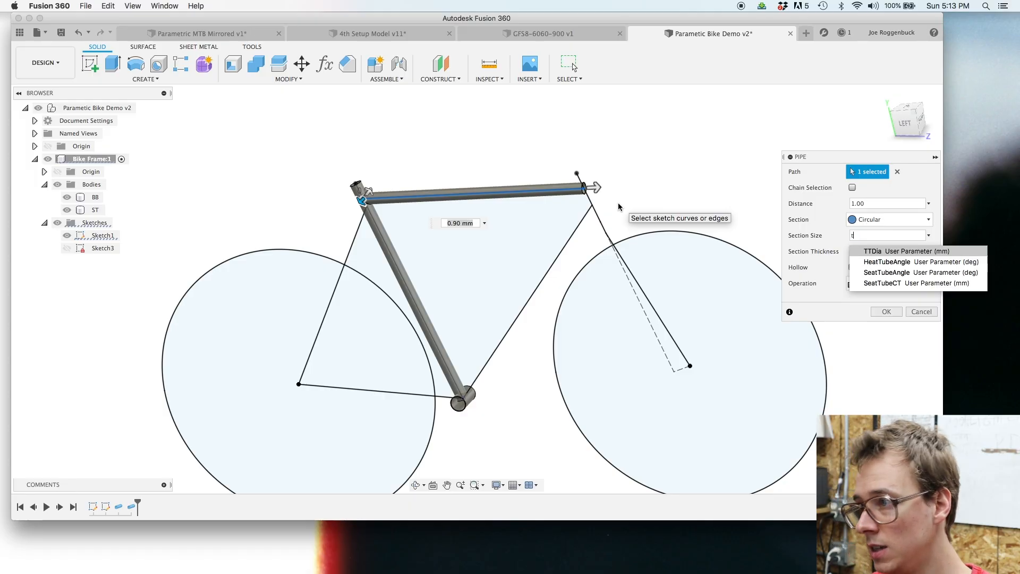
pyautogui.click(915, 255)
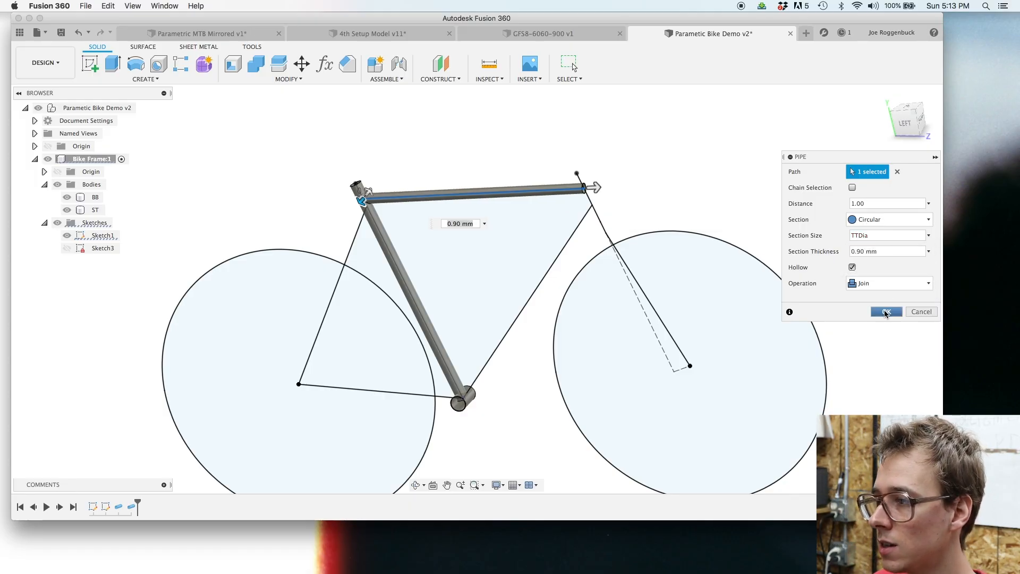
pyautogui.click(889, 284)
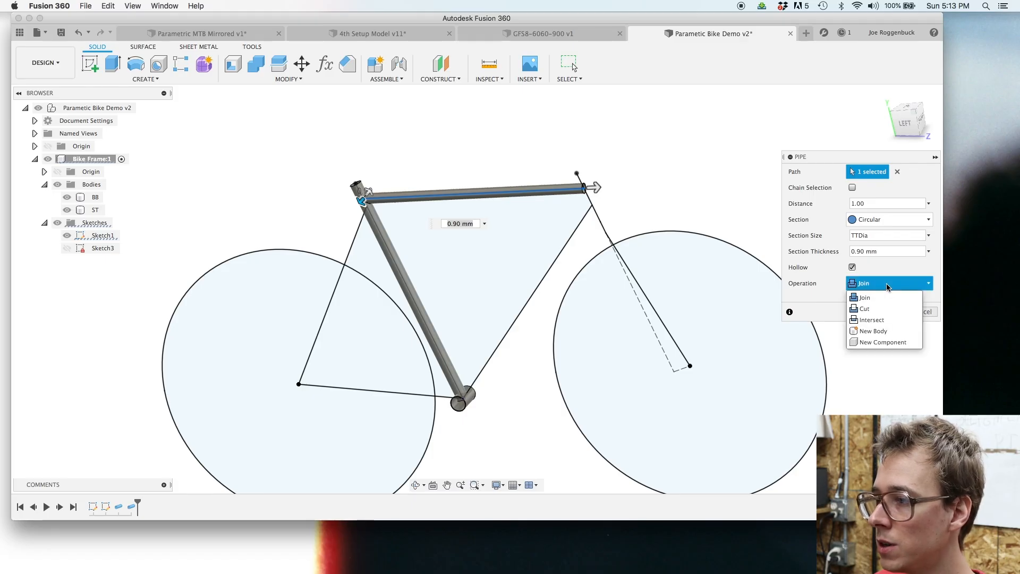
pyautogui.click(884, 330)
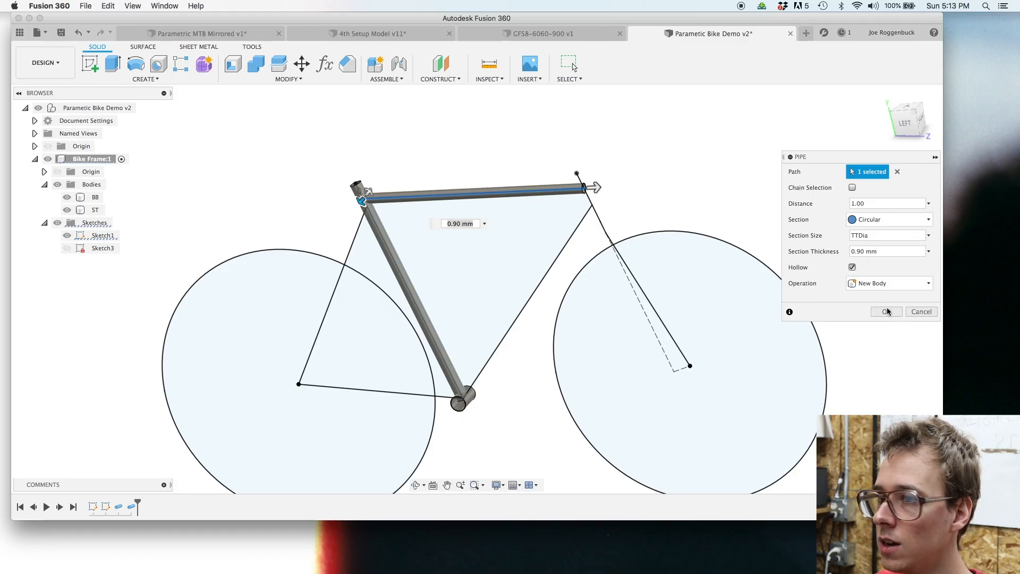
pyautogui.click(888, 312)
pyautogui.click(466, 339)
pyautogui.scroll(5, 549, 246)
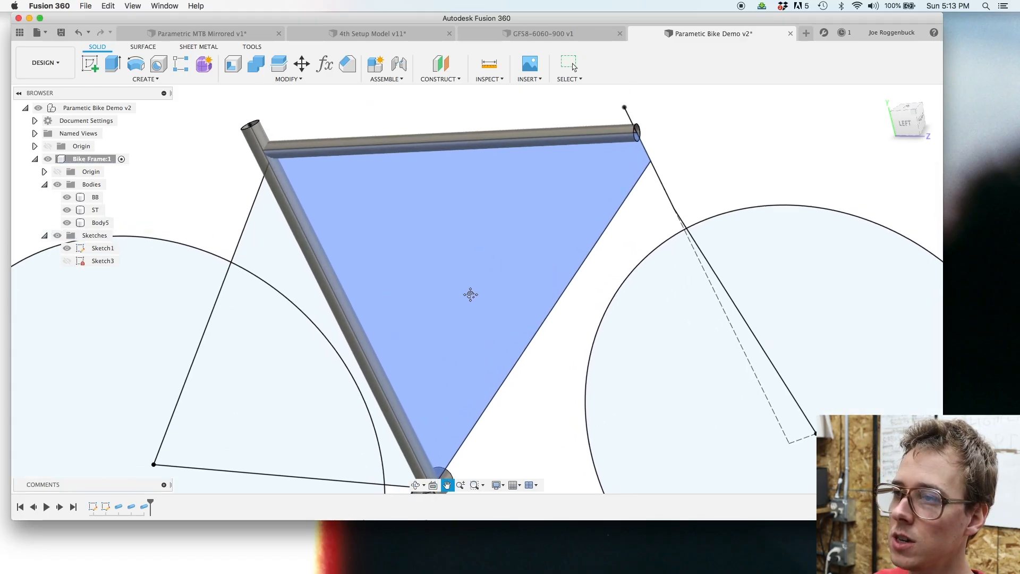
pyautogui.scroll(-5, 475, 291)
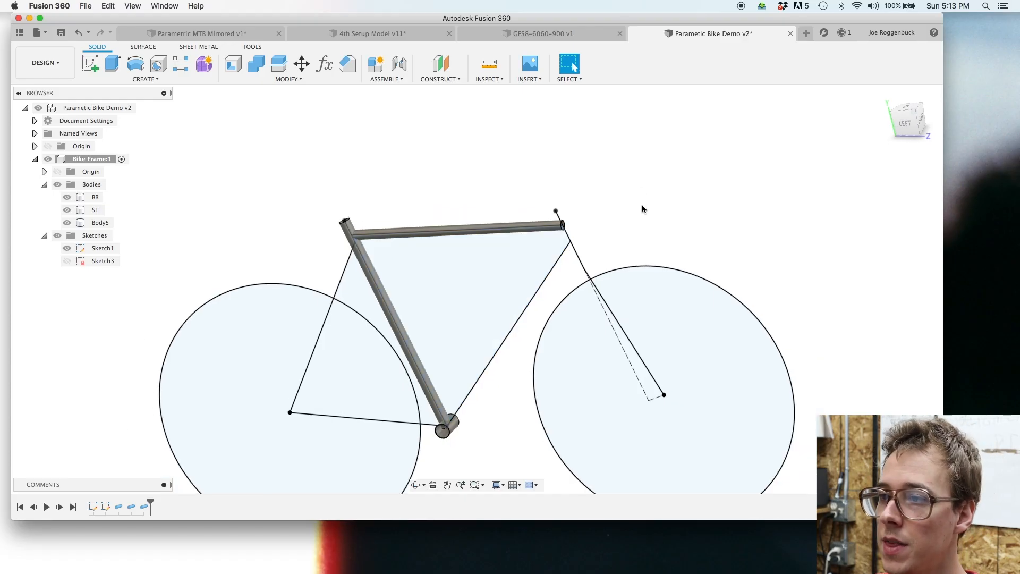
# Step: Create a hollow circular pipe along the down tube line with section size DTdia and 0.90 mm wall thickness
pyautogui.scroll(3, 623, 240)
pyautogui.moveTo(620, 243); pyautogui.dragTo(770, 199, button='middle')
pyautogui.moveTo(632, 324); pyautogui.dragTo(650, 295, button='middle')
pyautogui.scroll(3, 634, 276)
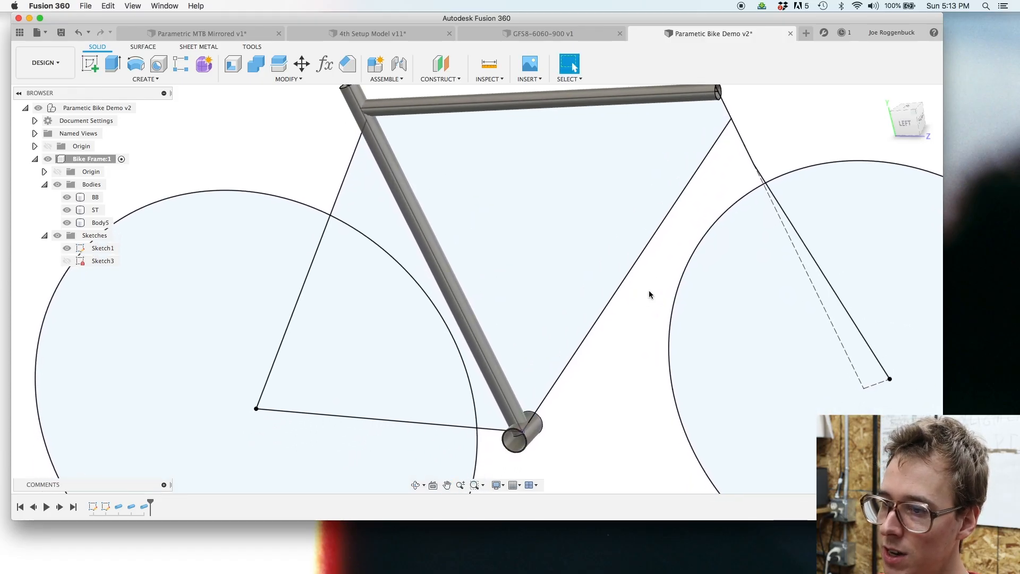
pyautogui.rightClick(587, 334)
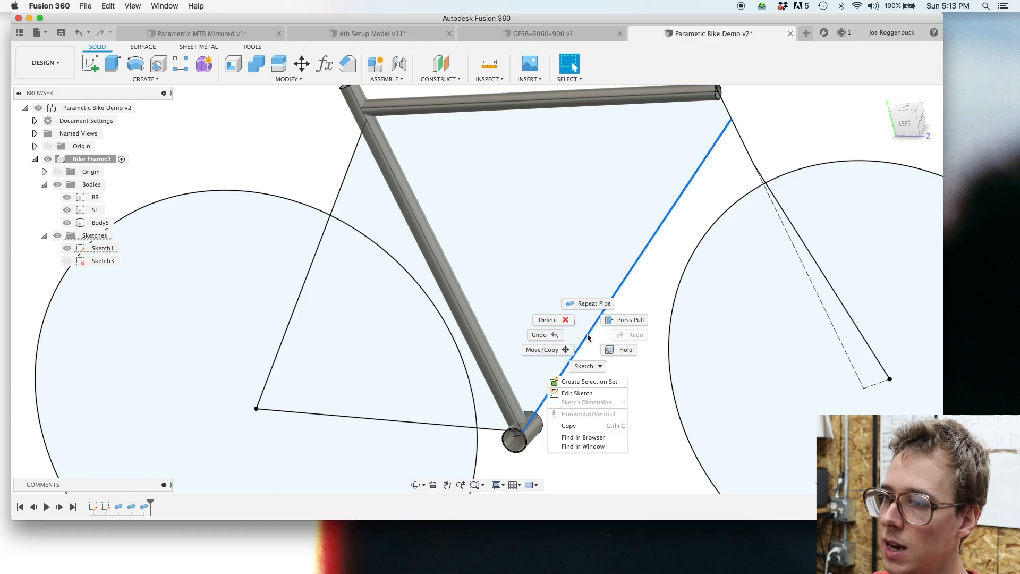
pyautogui.click(589, 303)
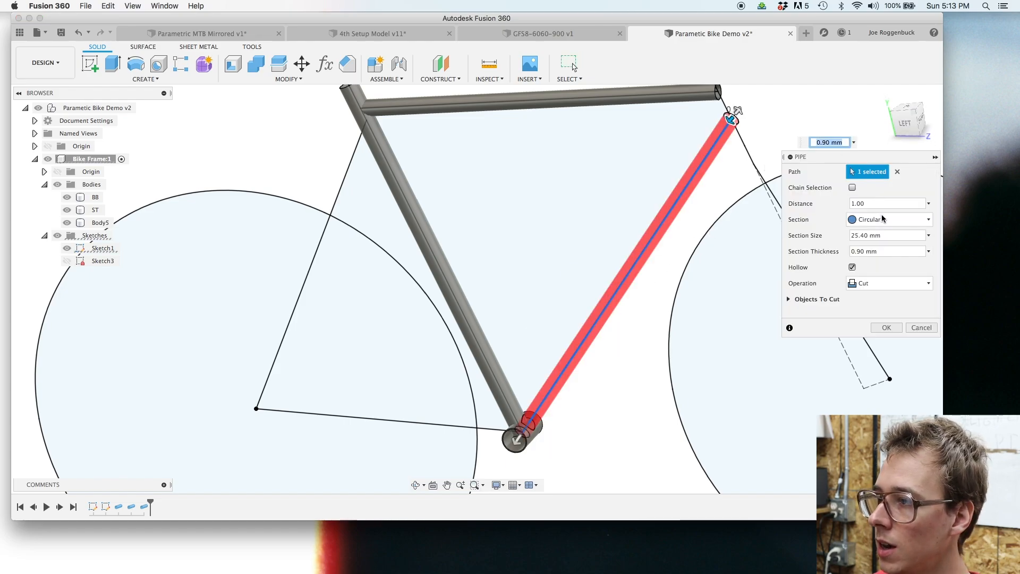
pyautogui.click(876, 236)
pyautogui.write('D')
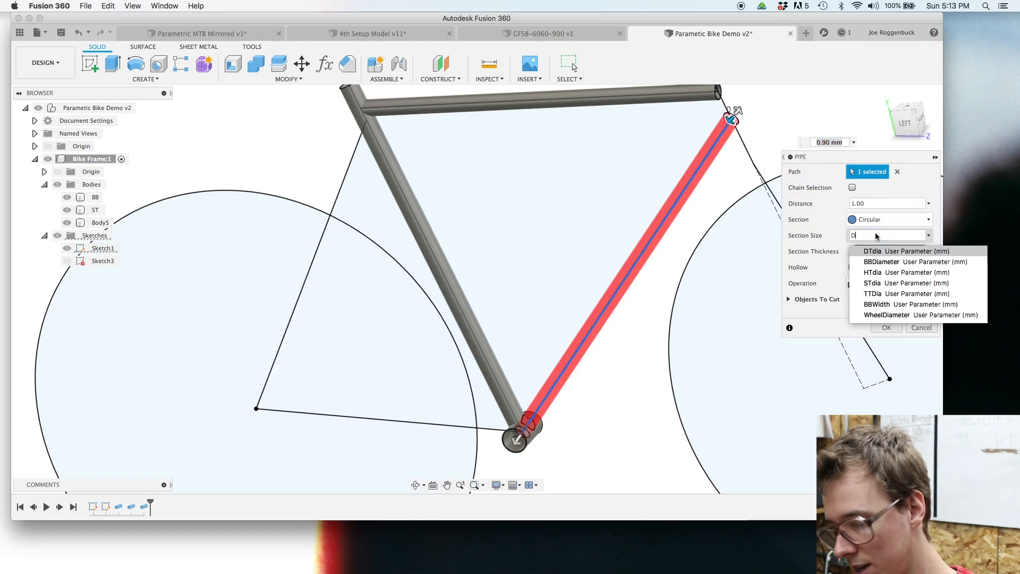
pyautogui.write('Td')
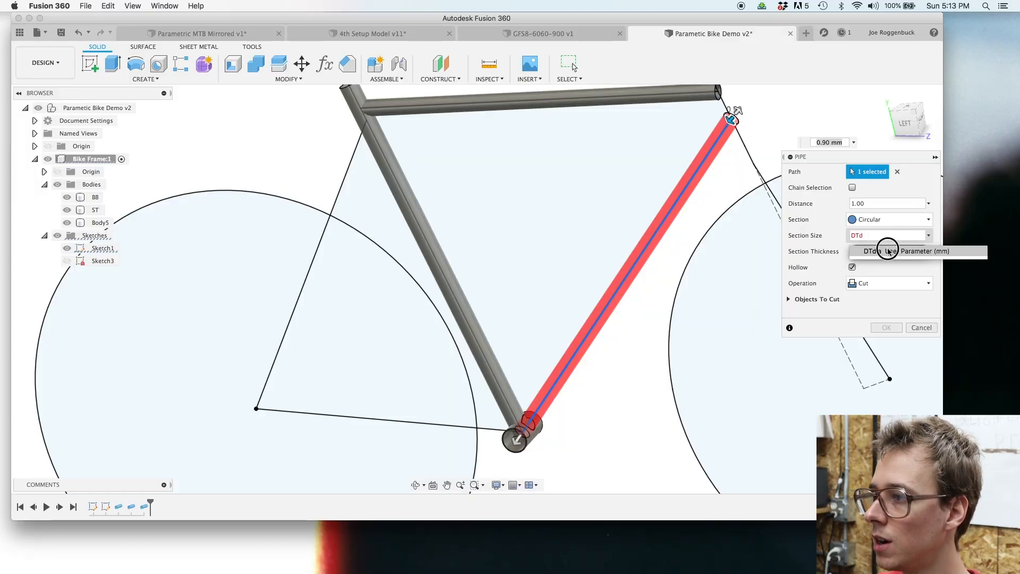
pyautogui.click(888, 250)
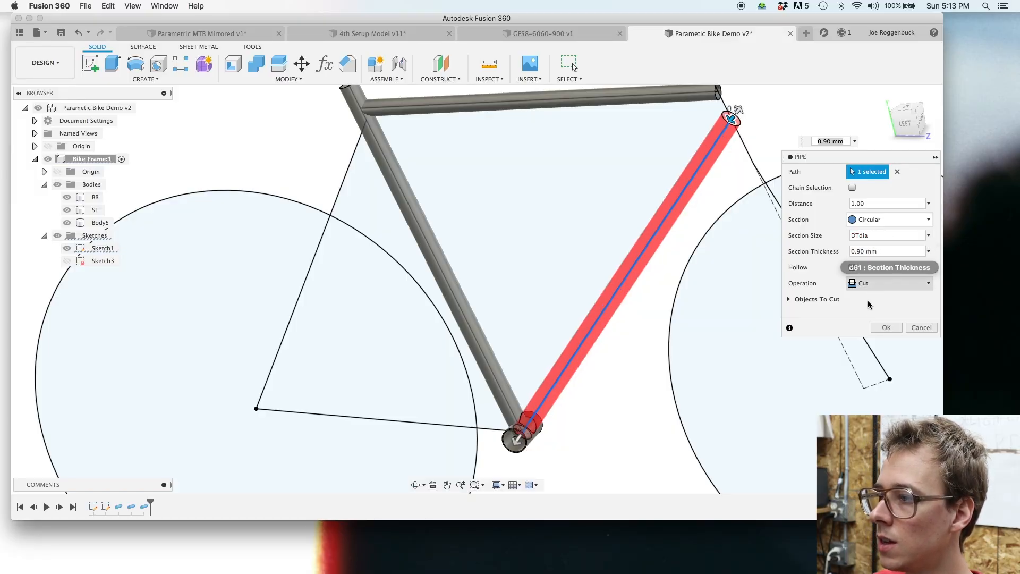
pyautogui.click(893, 329)
# Step: Edit the down tube pipe feature and set its operation to New Body
pyautogui.moveTo(785, 133); pyautogui.dragTo(755, 190, button='middle')
pyautogui.scroll(-3, 544, 375)
pyautogui.moveTo(572, 414); pyautogui.dragTo(586, 330, button='middle')
pyautogui.rightClick(156, 506)
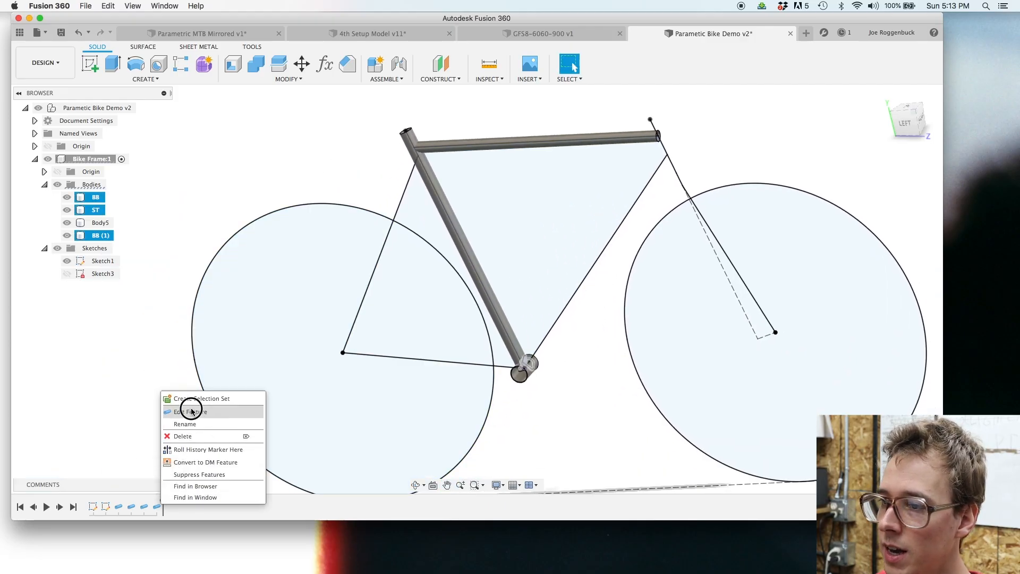
pyautogui.click(187, 411)
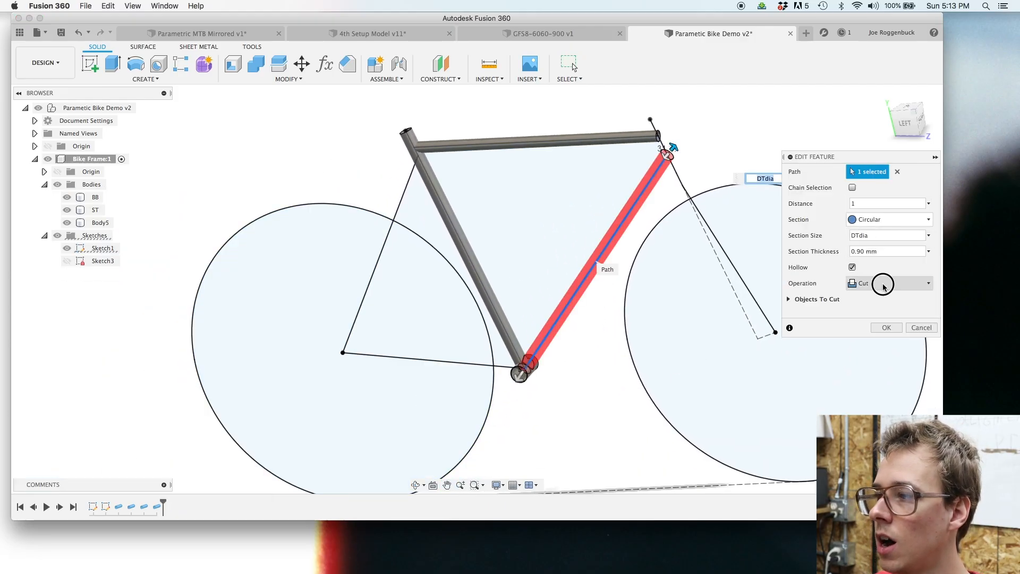
pyautogui.click(884, 283)
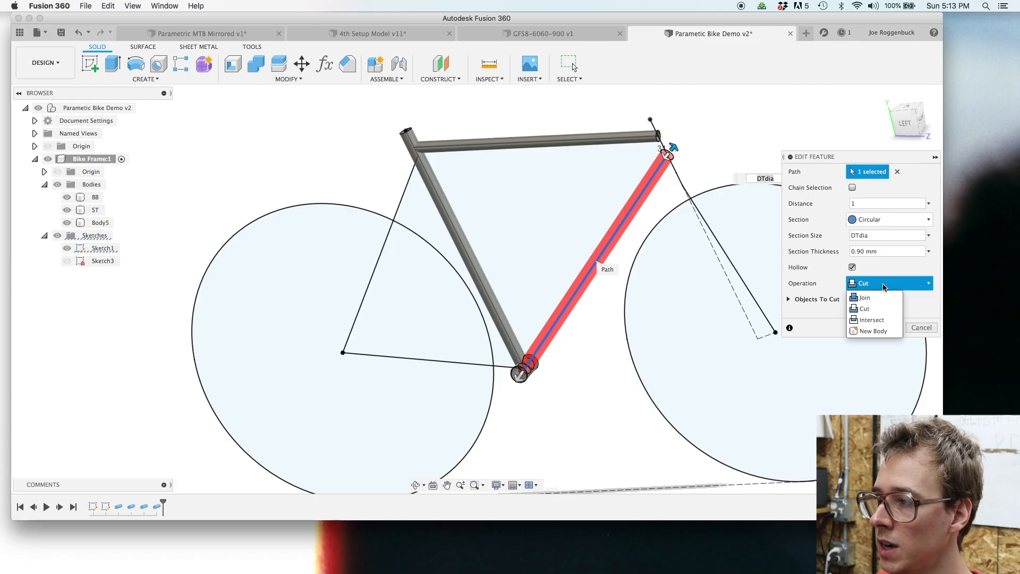
pyautogui.click(874, 331)
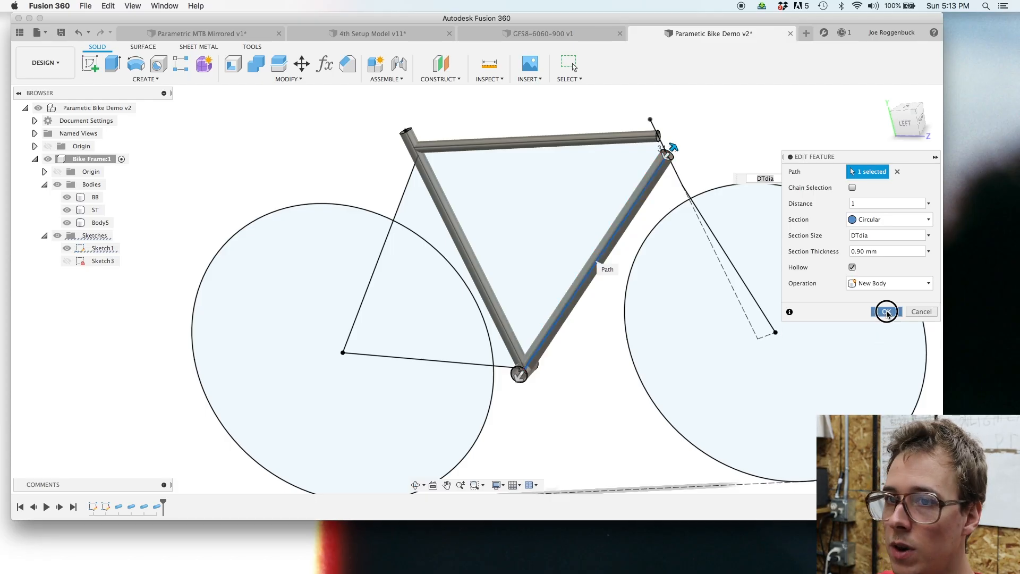
pyautogui.click(886, 312)
pyautogui.scroll(5, 656, 212)
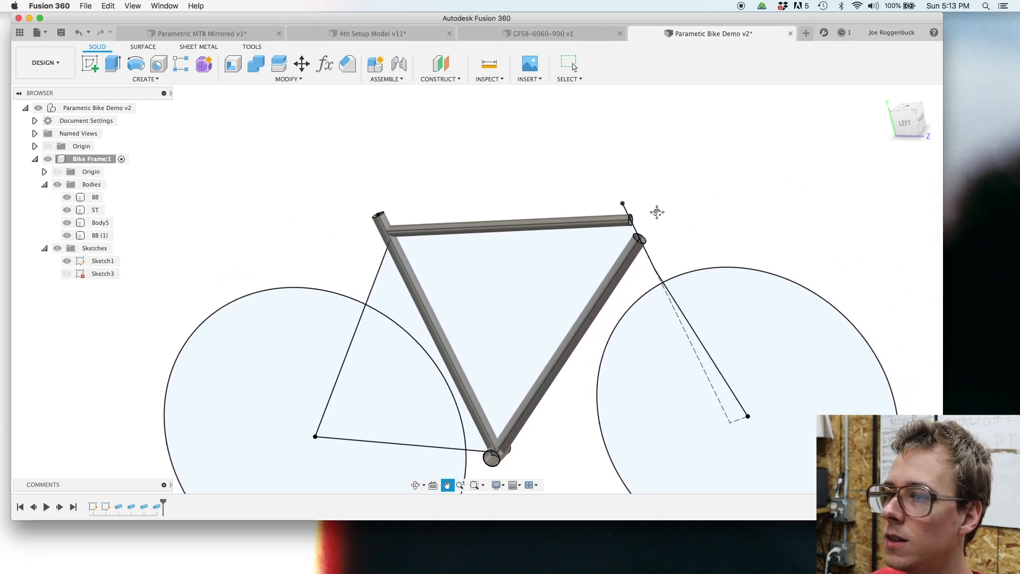
pyautogui.rightClick(574, 268)
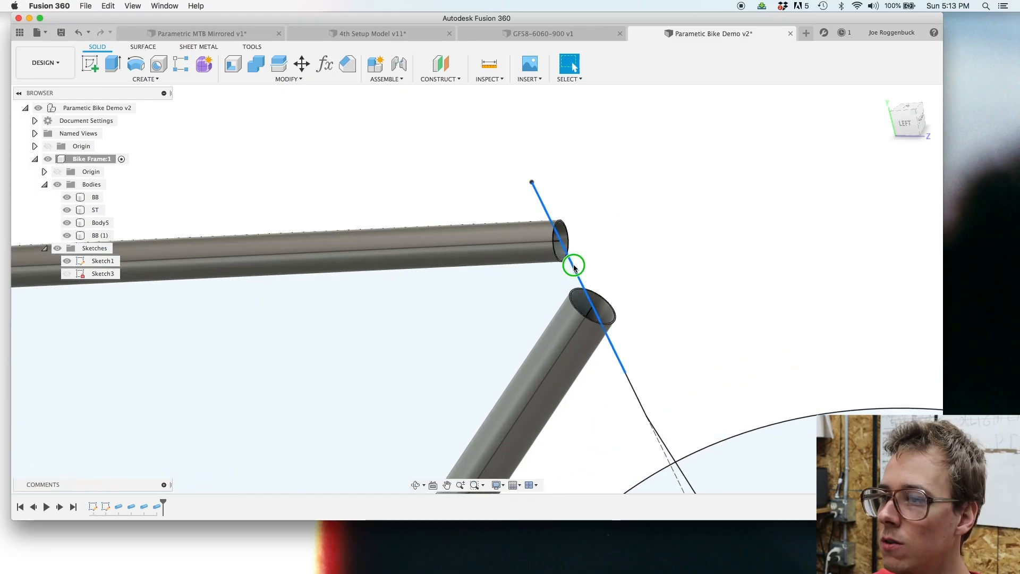
pyautogui.click(691, 151)
pyautogui.rightClick(691, 151)
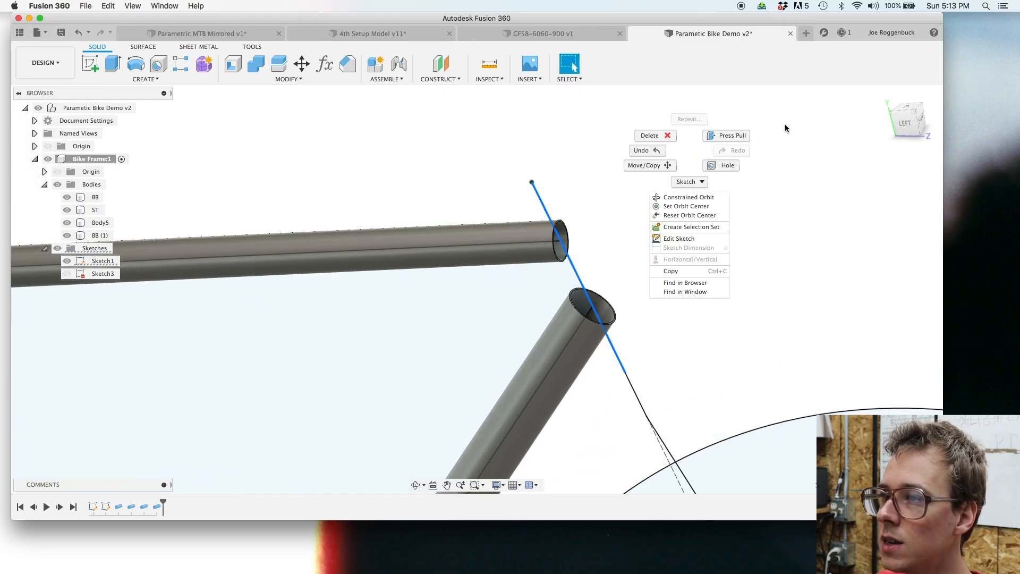
pyautogui.click(664, 180)
pyautogui.rightClick(666, 180)
pyautogui.click(474, 113)
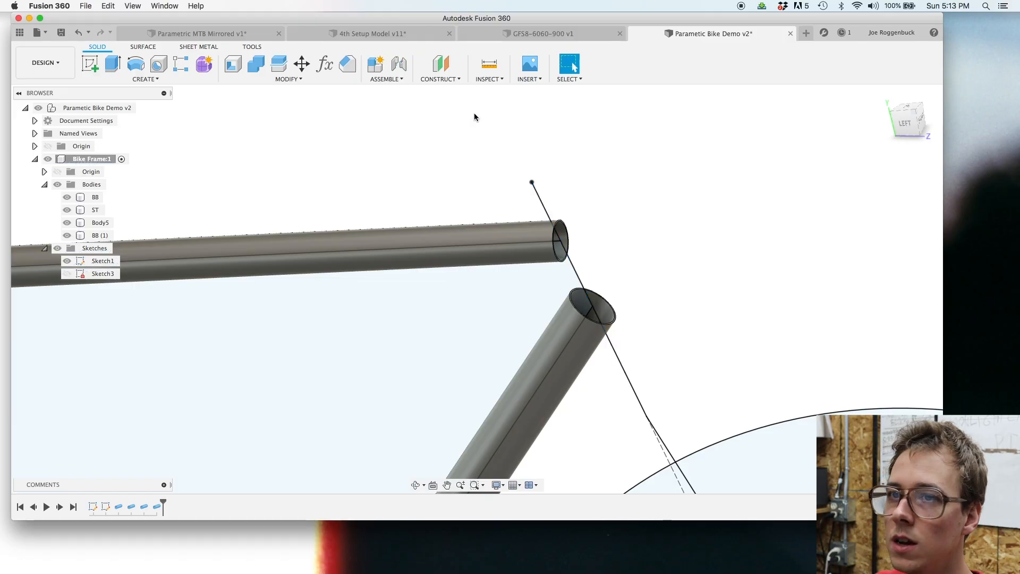
# Step: Create a hollow circular pipe along the head tube line with section size HTdia and 1 mm wall thickness as a new body
pyautogui.click(158, 79)
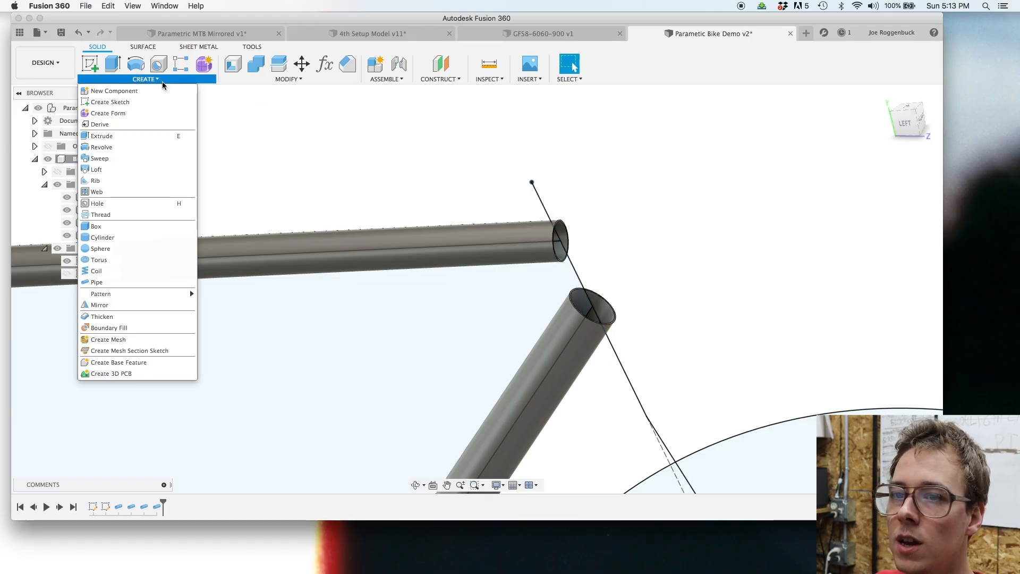
pyautogui.click(114, 281)
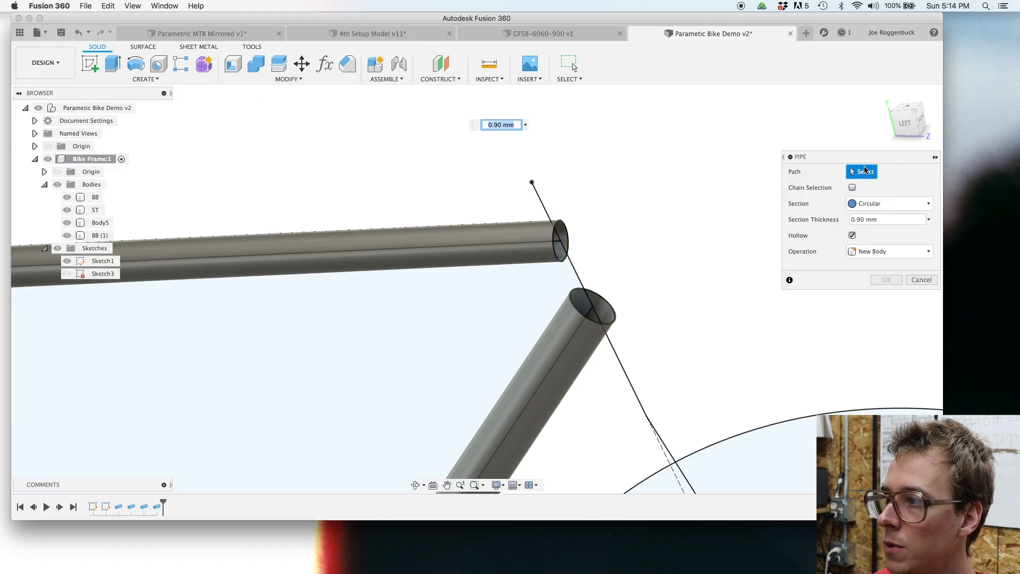
pyautogui.click(578, 275)
pyautogui.click(887, 236)
pyautogui.write('HTD')
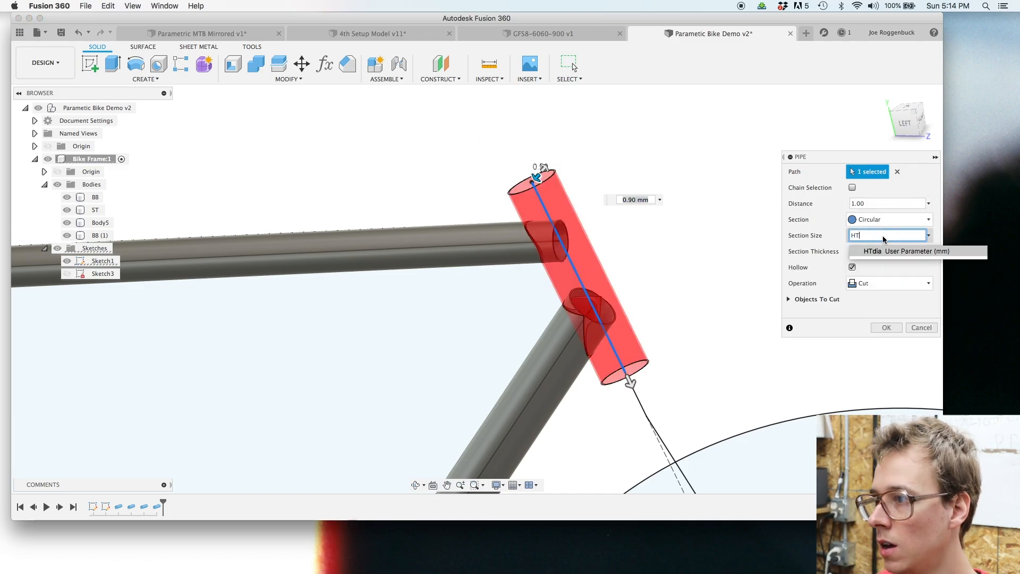
pyautogui.click(887, 251)
pyautogui.click(887, 251)
pyautogui.write('1')
pyautogui.click(876, 283)
pyautogui.click(872, 326)
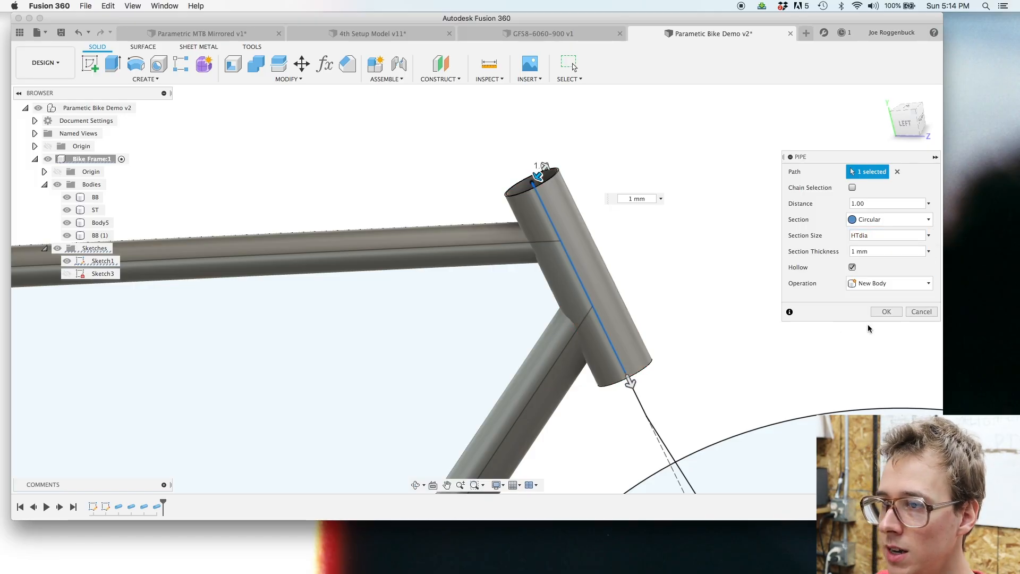
pyautogui.scroll(-1, 760, 318)
pyautogui.click(886, 311)
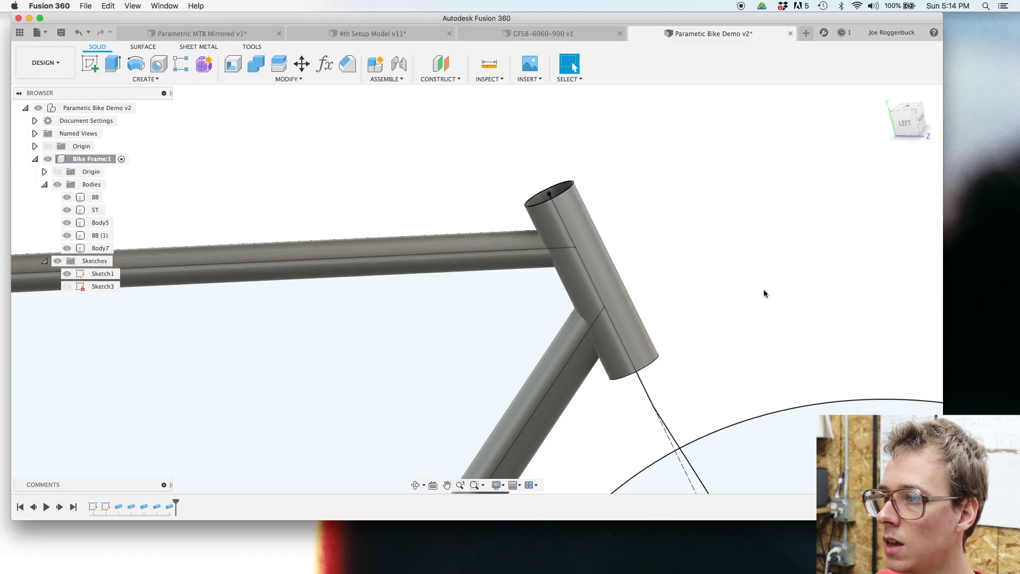
pyautogui.scroll(-3, 764, 289)
pyautogui.scroll(-5, 803, 222)
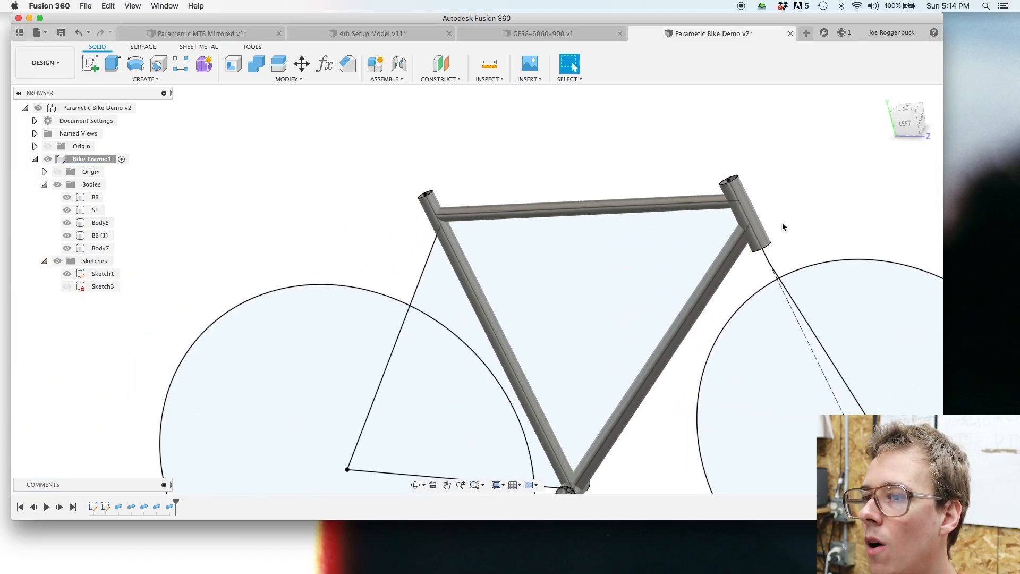
pyautogui.keyDown('shift'); pyautogui.hscroll(5, 780, 225); pyautogui.keyUp('shift')
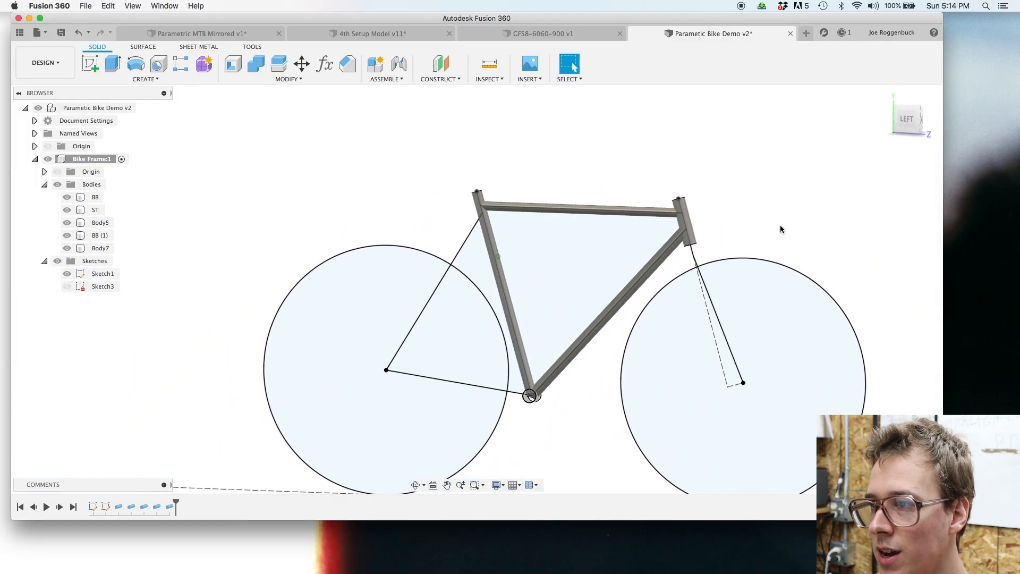
# Step: Hide Sketch1 so that only the frame's tube bodies remain in view
pyautogui.click(68, 274)
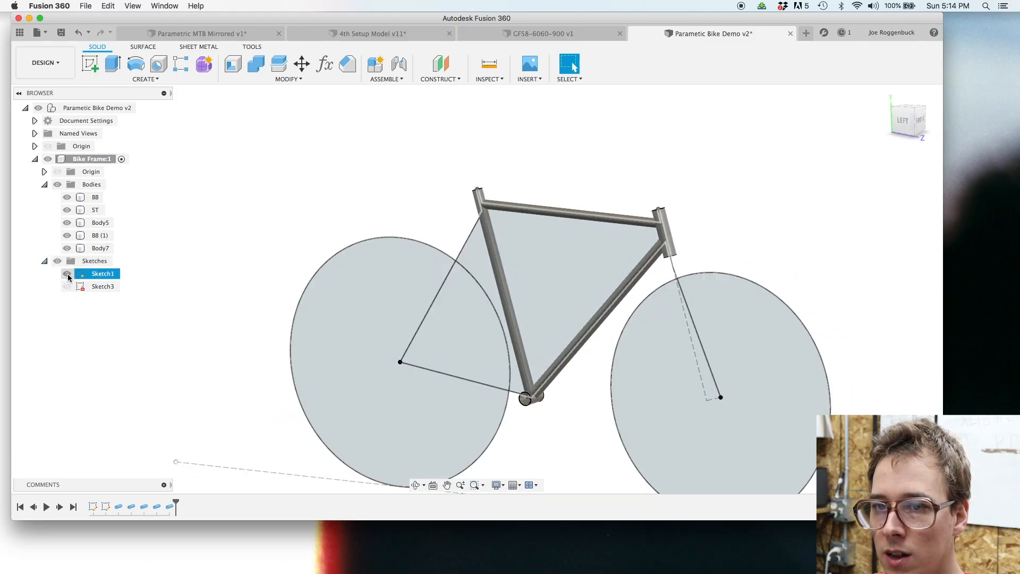
pyautogui.click(67, 274)
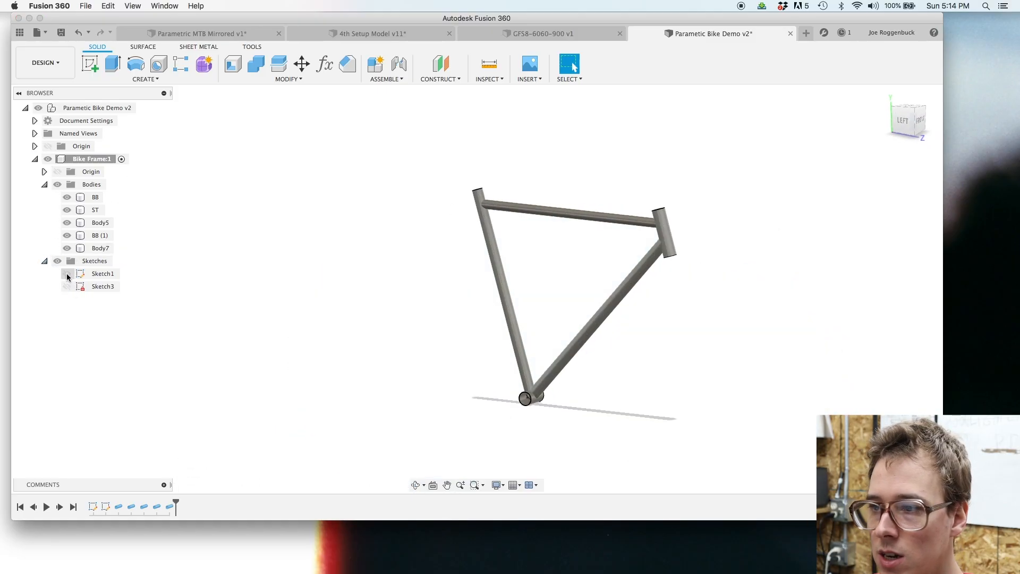
pyautogui.scroll(3, 547, 328)
pyautogui.keyDown('shift'); pyautogui.hscroll(-3, 581, 348); pyautogui.keyUp('shift')
pyautogui.scroll(2, 510, 303)
pyautogui.keyDown('shift'); pyautogui.scroll(4, 638, 305); pyautogui.keyUp('shift')
pyautogui.keyDown('shift'); pyautogui.scroll(-5, 640, 309); pyautogui.keyUp('shift')
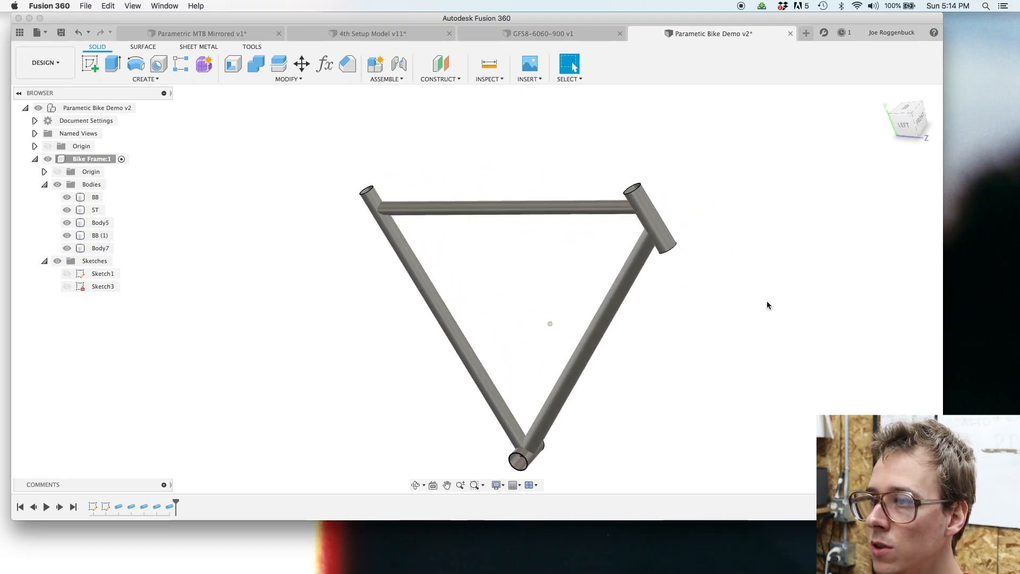
pyautogui.keyDown('shift'); pyautogui.hscroll(-5, 767, 303); pyautogui.keyUp('shift')
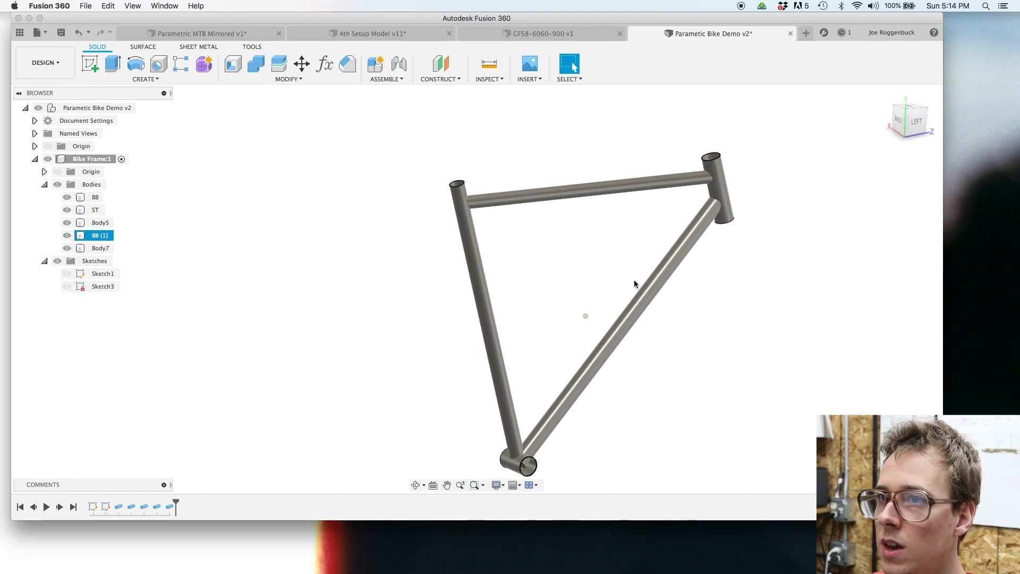
# Step: Review the user parameters that define the frame geometry and tube diameters
pyautogui.click(325, 68)
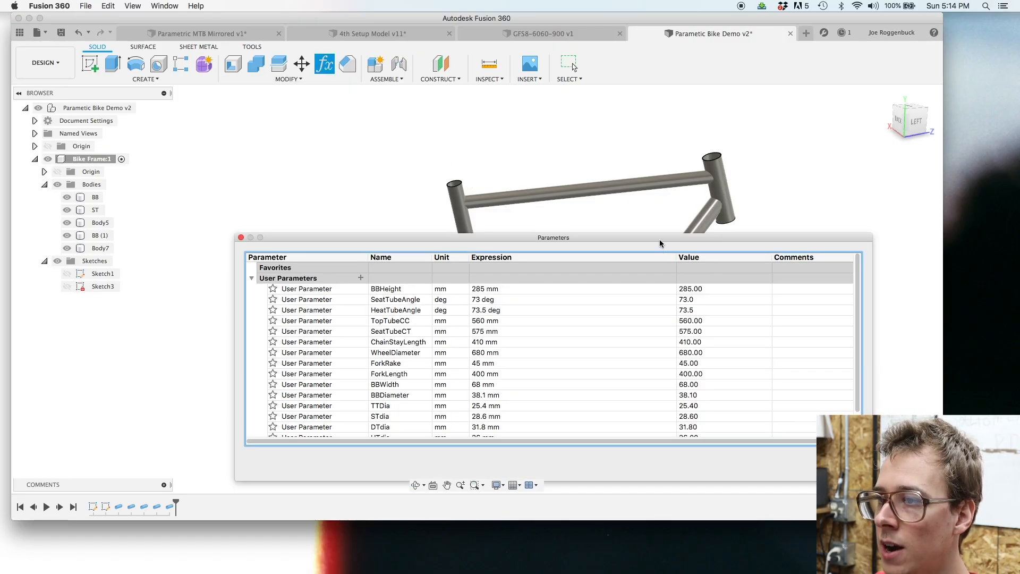
pyautogui.moveTo(661, 243); pyautogui.dragTo(602, 170)
pyautogui.scroll(-3, 353, 323)
pyautogui.scroll(3, 355, 232)
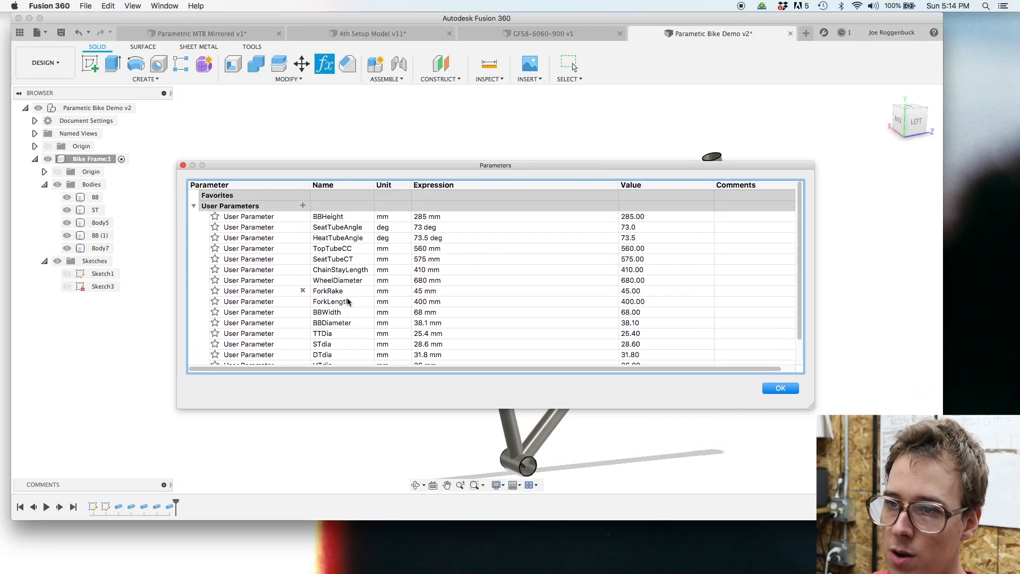
pyautogui.scroll(-2, 362, 330)
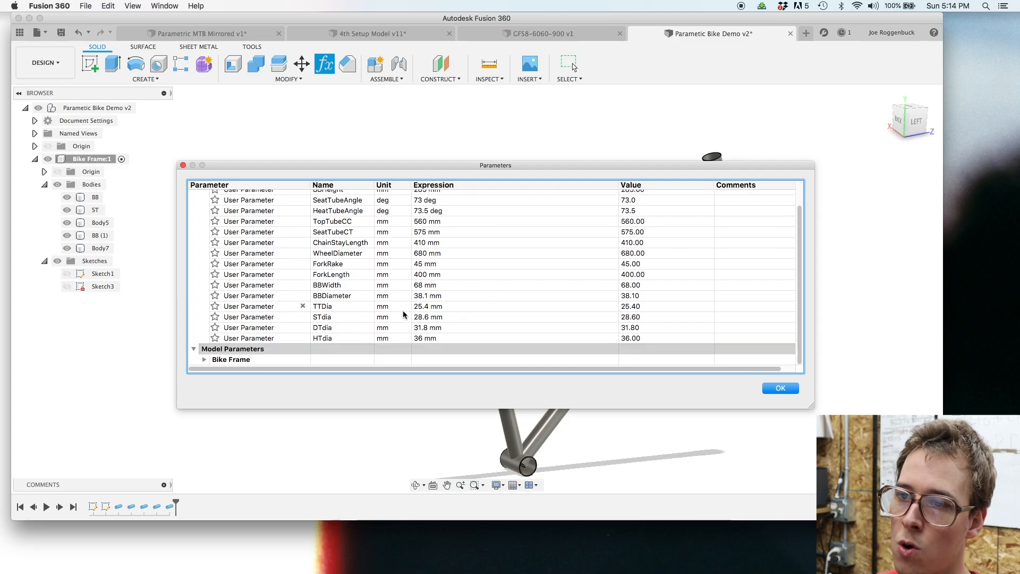
pyautogui.scroll(3, 403, 311)
pyautogui.scroll(-3, 407, 352)
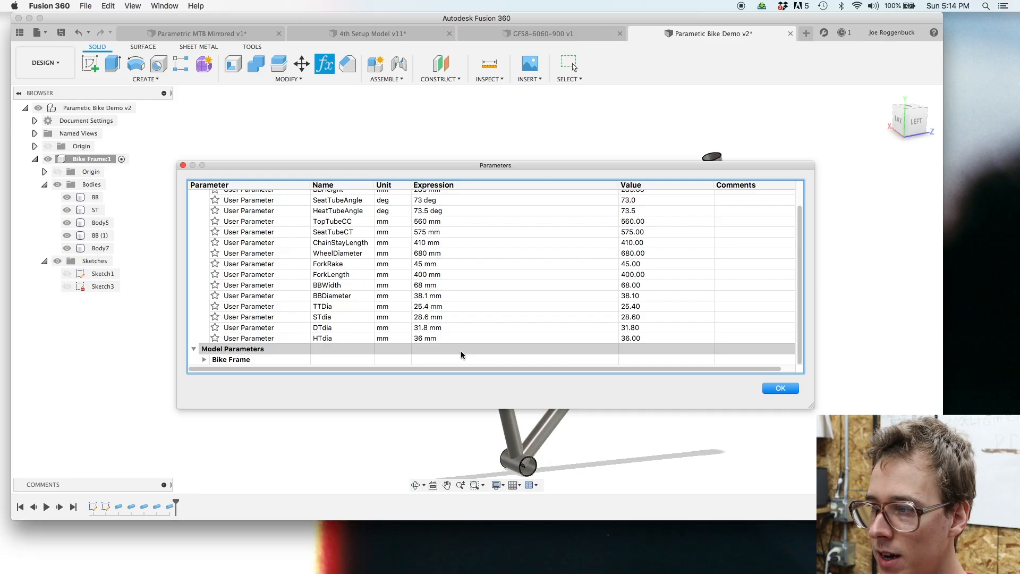
pyautogui.click(775, 387)
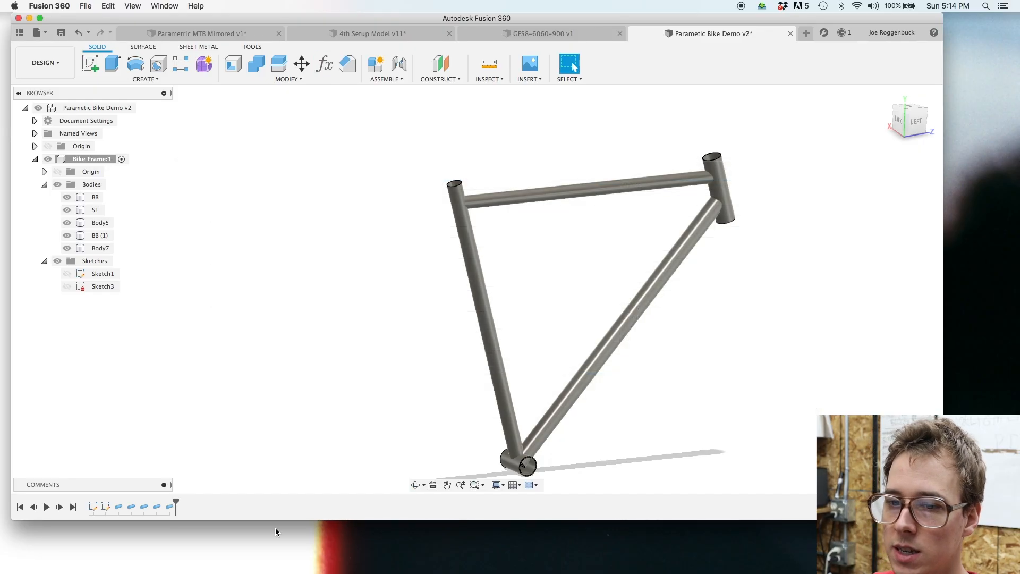
# Step: Open the bike layout sketch to check its parameter-driven dimensions, and finish the sketch without edits
pyautogui.rightClick(120, 511)
pyautogui.click(131, 398)
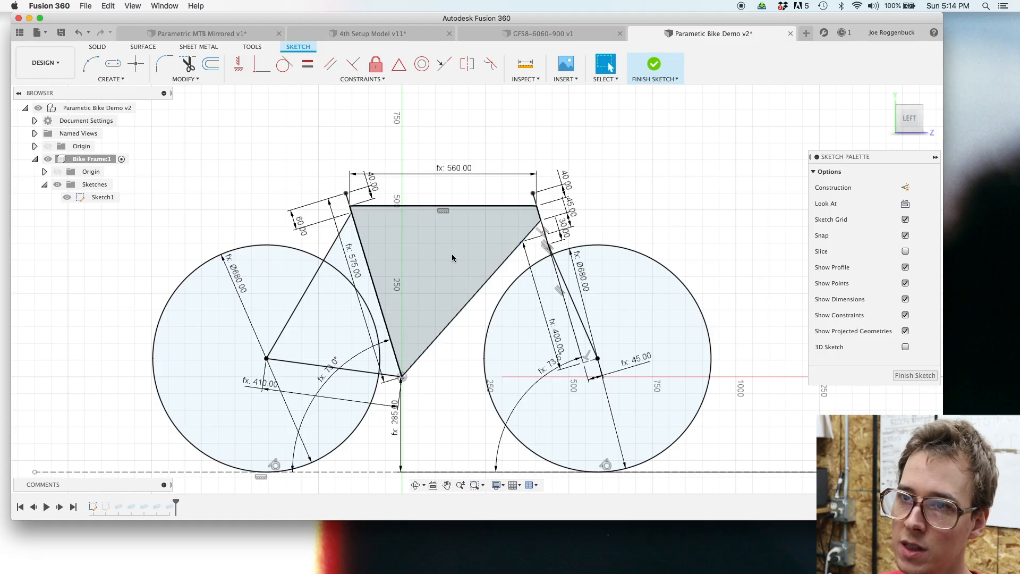
pyautogui.click(902, 376)
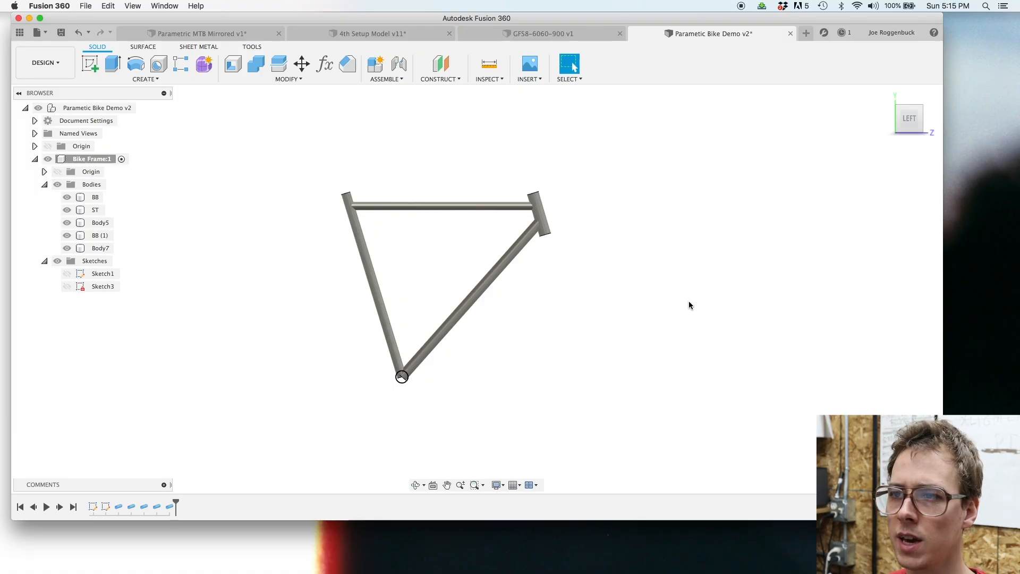
# Step: Inspect the settings of the bottom bracket pipe feature and leave them as they are
pyautogui.click(119, 508)
pyautogui.rightClick(119, 508)
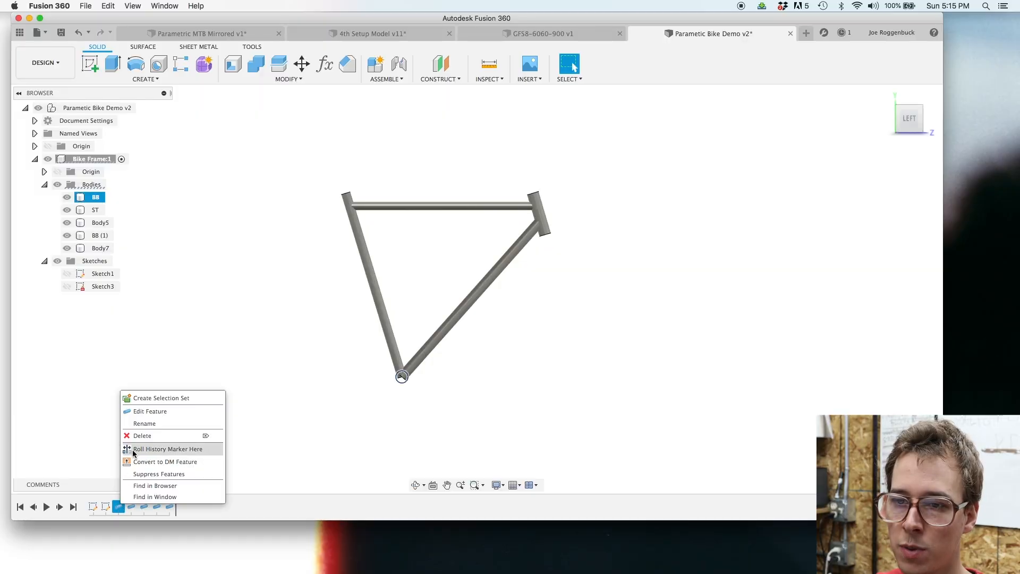
pyautogui.click(127, 412)
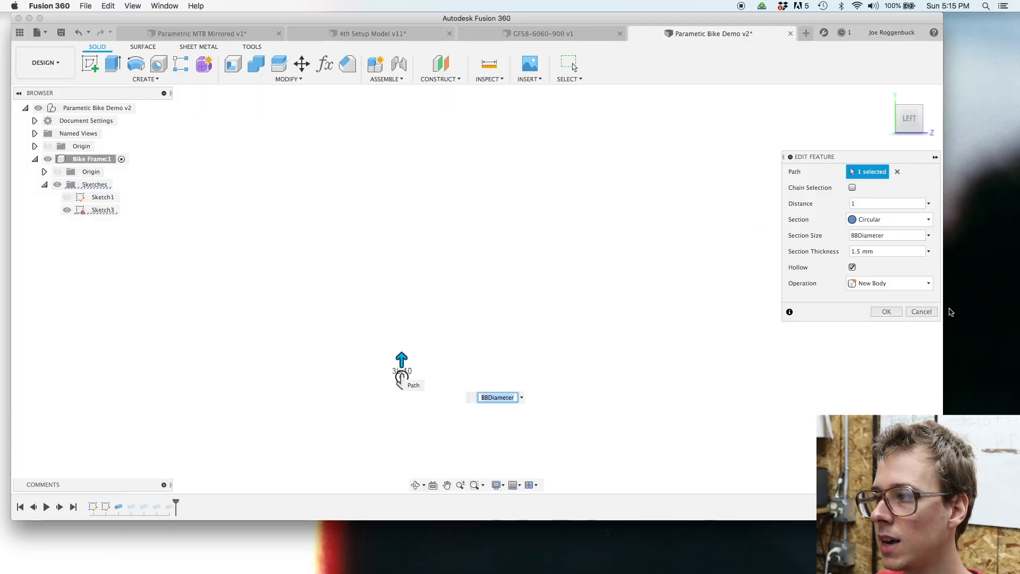
pyautogui.click(919, 313)
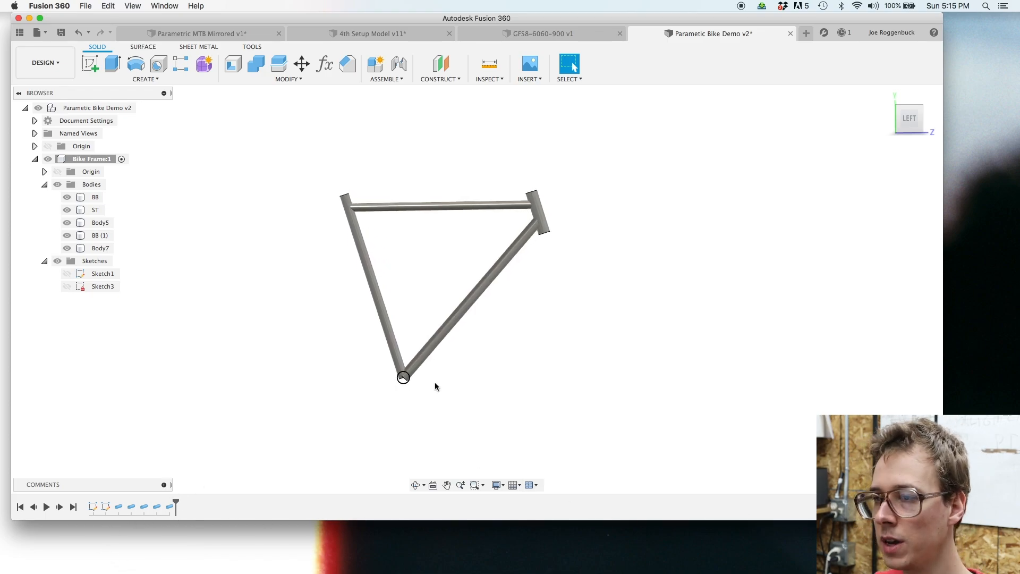
# Step: Examine how the frame tubes overlap where they meet at the head tube, seat tube and bottom bracket
pyautogui.keyDown('shift'); pyautogui.moveTo(447, 398); pyautogui.dragTo(737, 208, button='middle'); pyautogui.keyUp('shift')
pyautogui.scroll(6, 737, 207)
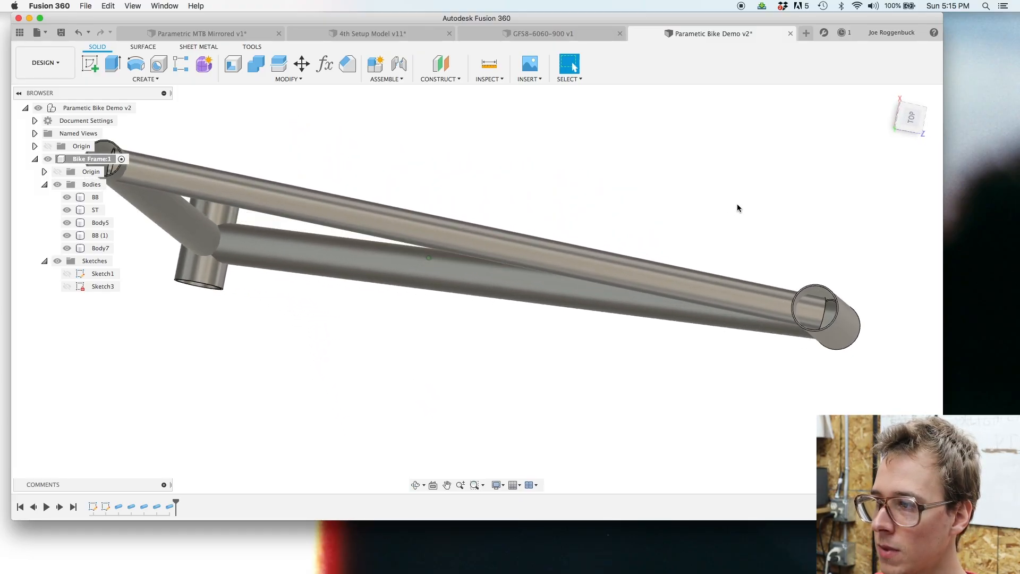
pyautogui.keyDown('shift'); pyautogui.moveTo(738, 208); pyautogui.dragTo(535, 247, button='middle'); pyautogui.keyUp('shift')
pyautogui.click(590, 257)
pyautogui.click(746, 214)
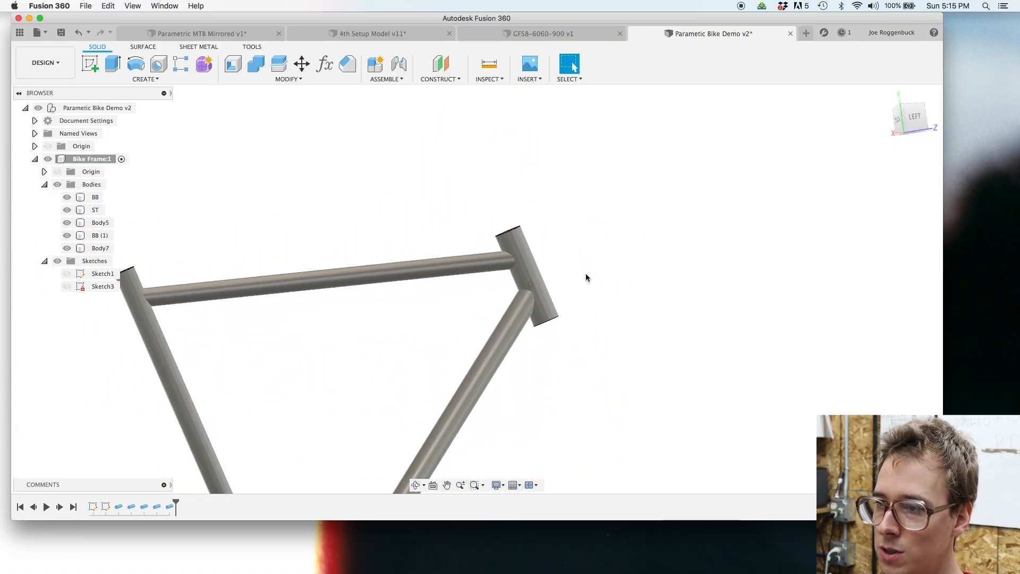
pyautogui.scroll(5, 540, 341)
pyautogui.keyDown('shift'); pyautogui.moveTo(540, 341); pyautogui.dragTo(519, 259, button='middle'); pyautogui.keyUp('shift')
pyautogui.scroll(-5, 640, 420)
pyautogui.keyDown('shift'); pyautogui.moveTo(540, 317); pyautogui.dragTo(631, 358, button='middle'); pyautogui.keyUp('shift')
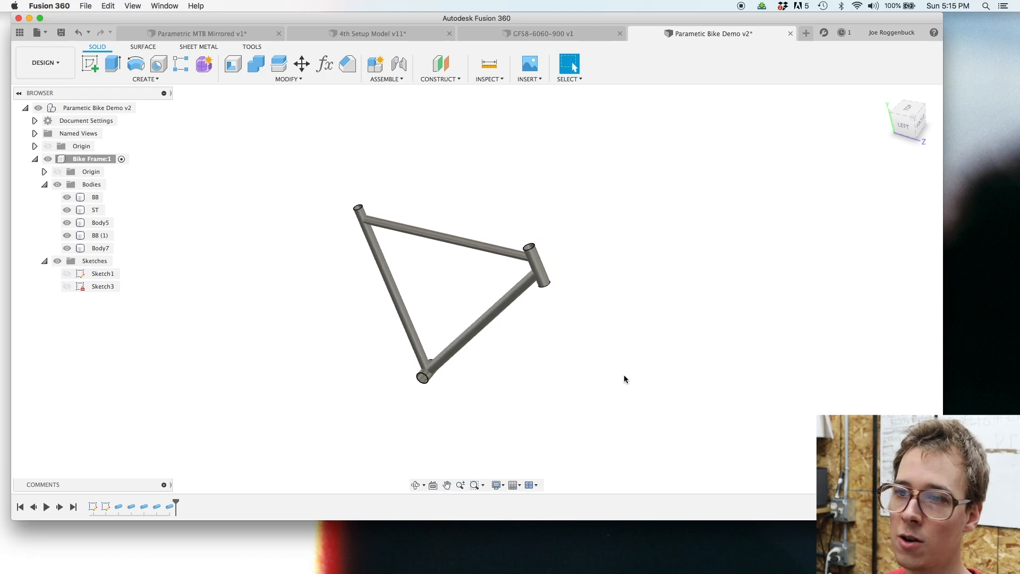
pyautogui.scroll(3, 483, 344)
pyautogui.keyDown('shift'); pyautogui.moveTo(549, 271); pyautogui.dragTo(553, 276, button='middle'); pyautogui.keyUp('shift')
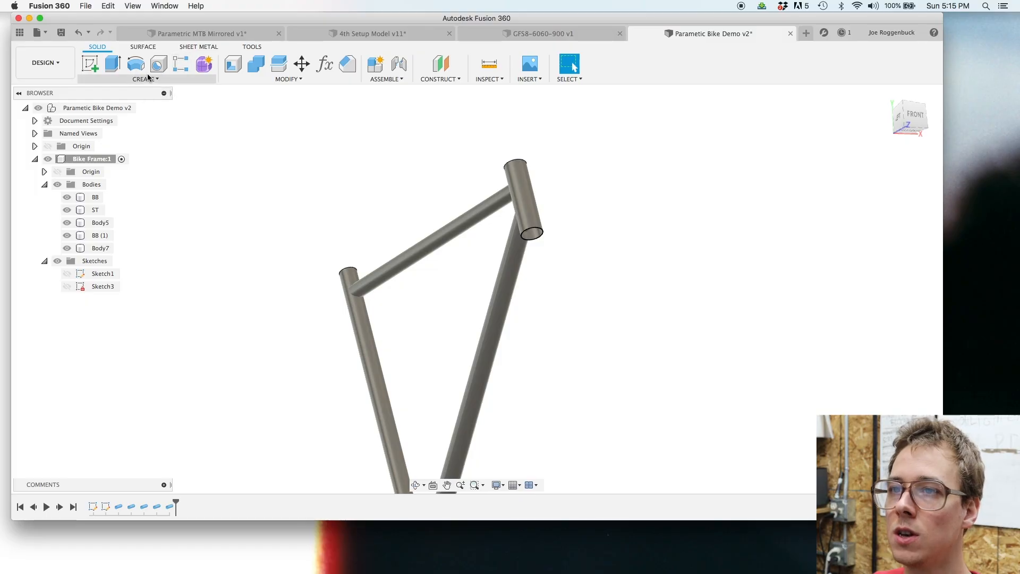
# Step: Cut the down tube with the head tube as the tool body using Combine with the Cut operation
pyautogui.click(291, 79)
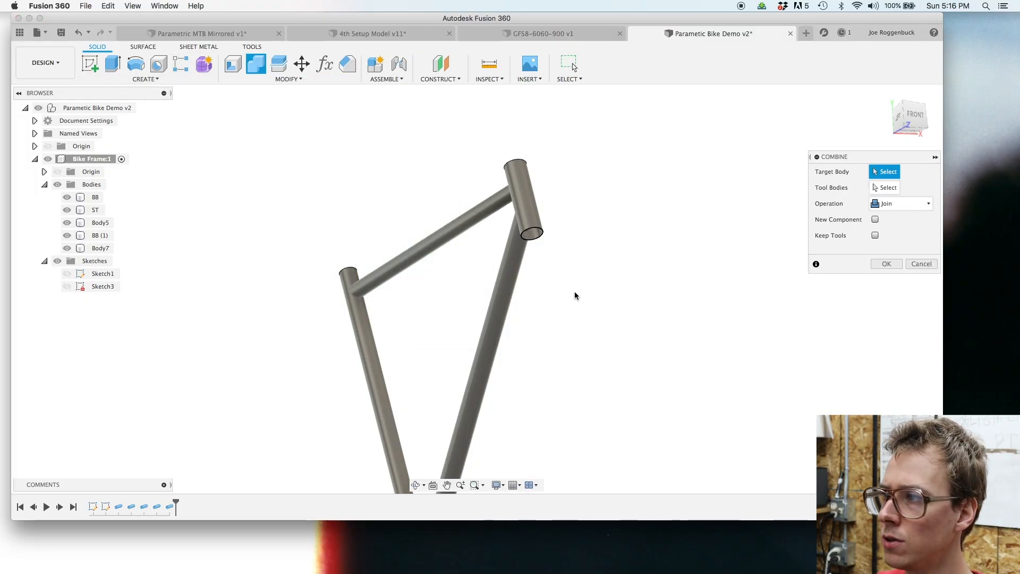
pyautogui.scroll(5, 575, 290)
pyautogui.moveTo(482, 227); pyautogui.dragTo(638, 392, button='middle')
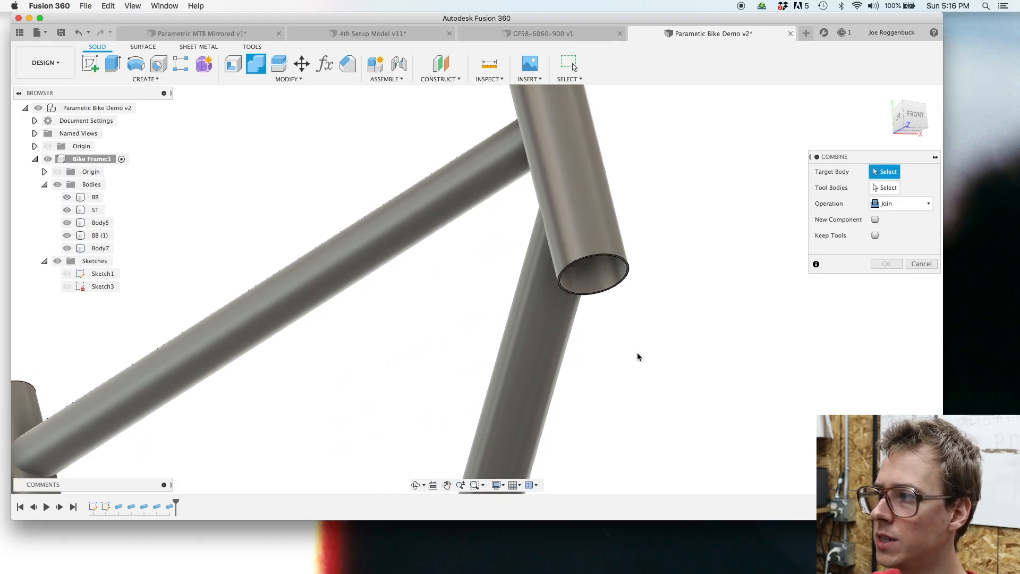
pyautogui.keyDown('shift'); pyautogui.moveTo(640, 351); pyautogui.dragTo(685, 301, button='middle'); pyautogui.keyUp('shift')
pyautogui.click(524, 359)
pyautogui.keyDown('shift'); pyautogui.moveTo(660, 229); pyautogui.dragTo(537, 219, button='middle'); pyautogui.keyUp('shift')
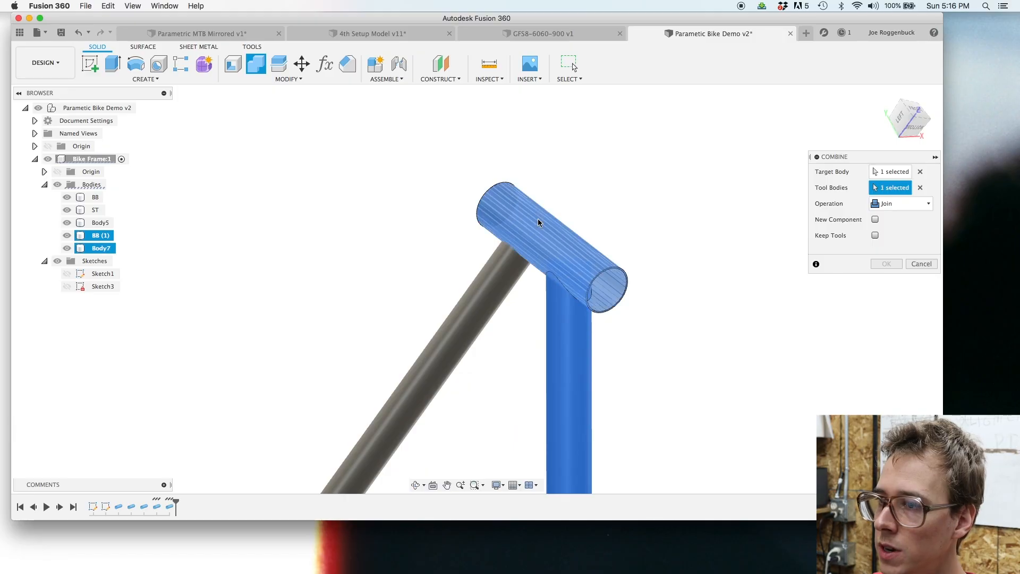
pyautogui.click(537, 222)
pyautogui.click(910, 207)
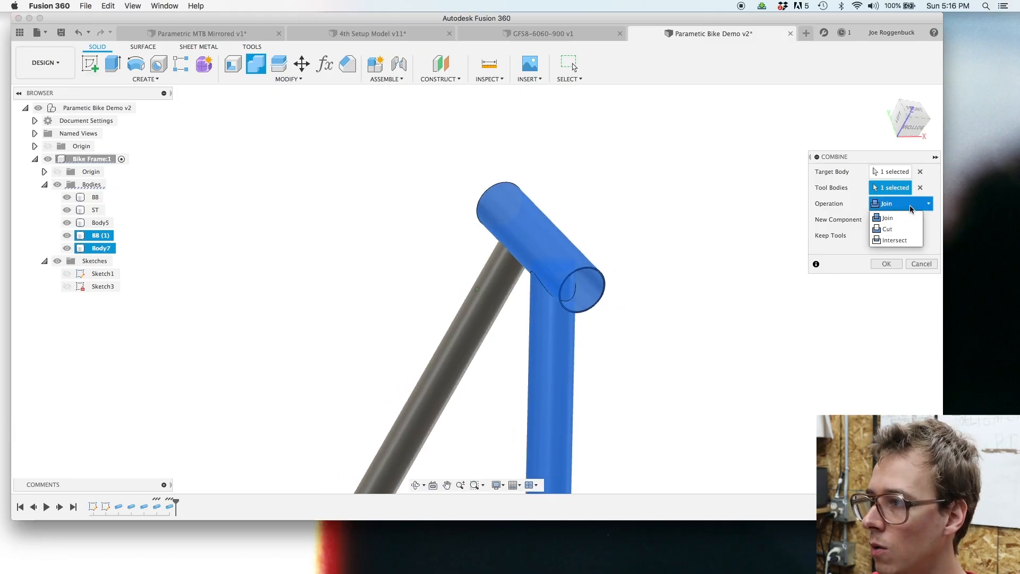
pyautogui.click(898, 232)
pyautogui.keyDown('shift'); pyautogui.moveTo(665, 298); pyautogui.dragTo(620, 279, button='middle'); pyautogui.keyUp('shift')
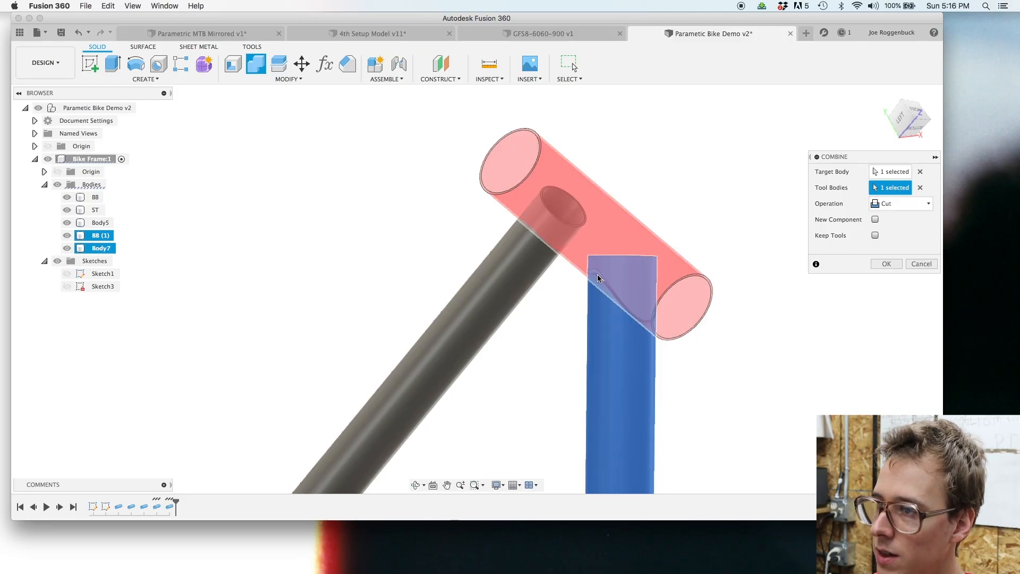
pyautogui.keyDown('shift'); pyautogui.moveTo(620, 348); pyautogui.dragTo(624, 253, button='middle'); pyautogui.keyUp('shift')
pyautogui.keyDown('shift'); pyautogui.moveTo(677, 294); pyautogui.dragTo(685, 286, button='middle'); pyautogui.keyUp('shift')
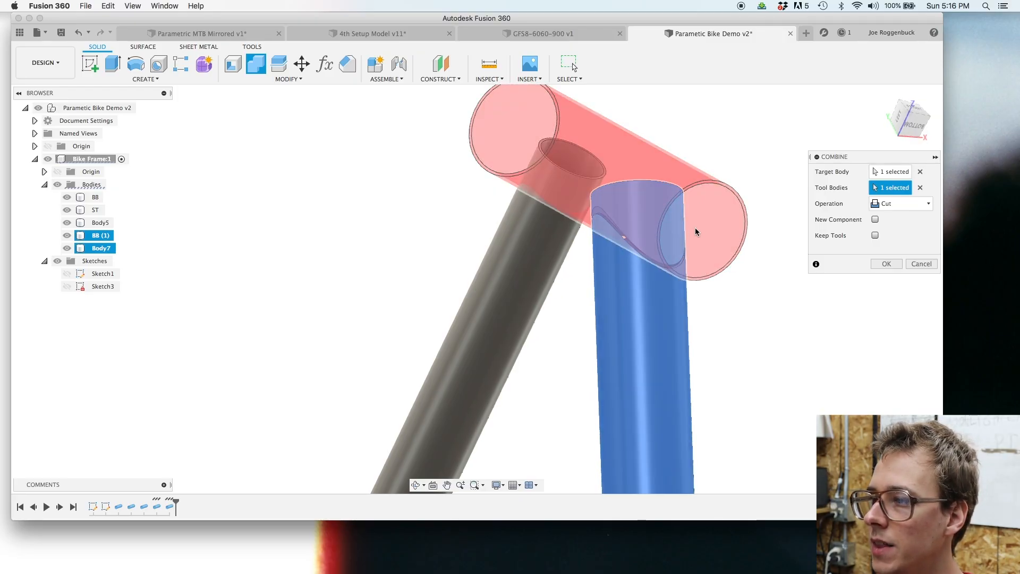
pyautogui.keyDown('shift'); pyautogui.moveTo(650, 243); pyautogui.dragTo(681, 251, button='middle'); pyautogui.keyUp('shift')
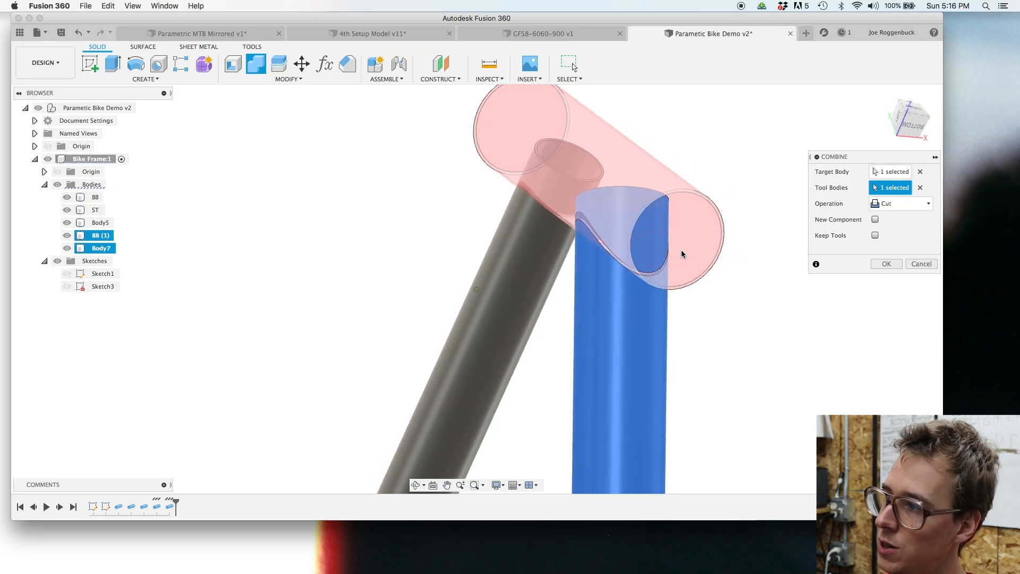
pyautogui.scroll(-3, 883, 260)
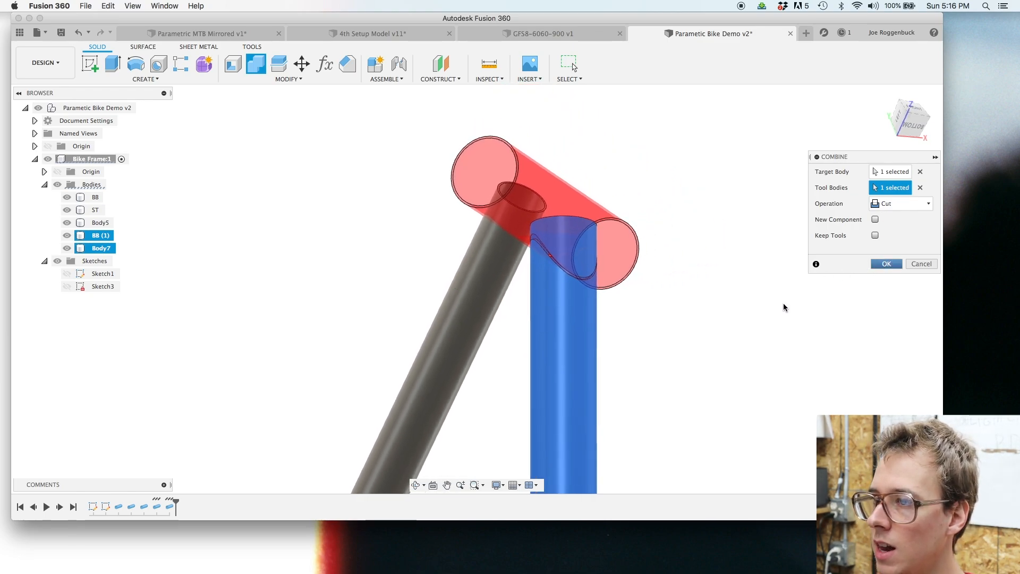
pyautogui.keyDown('shift'); pyautogui.moveTo(784, 305); pyautogui.dragTo(678, 291, button='middle'); pyautogui.keyUp('shift')
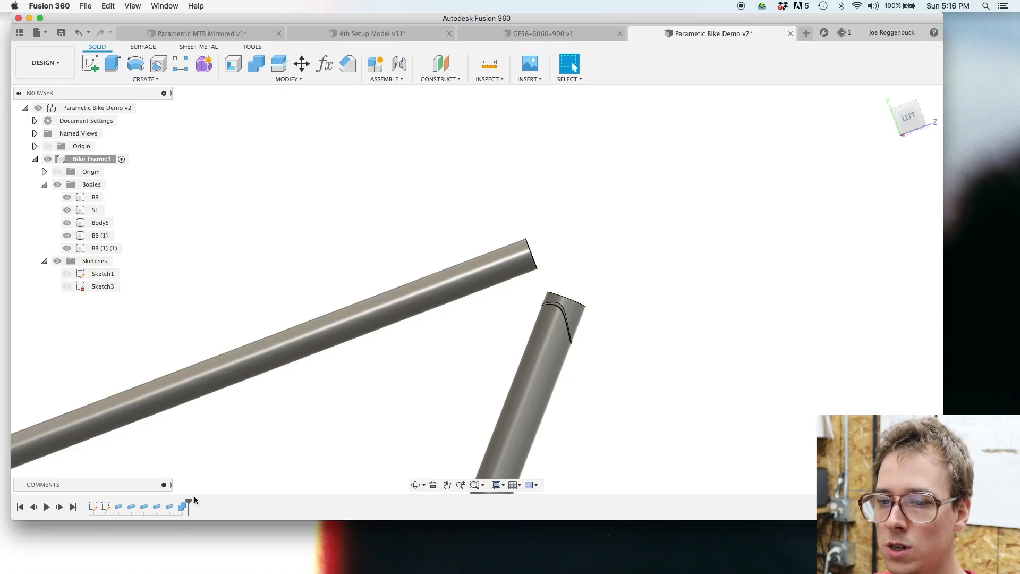
# Step: Edit the Combine feature to enable Keep Tools so the head tube body is preserved
pyautogui.rightClick(177, 510)
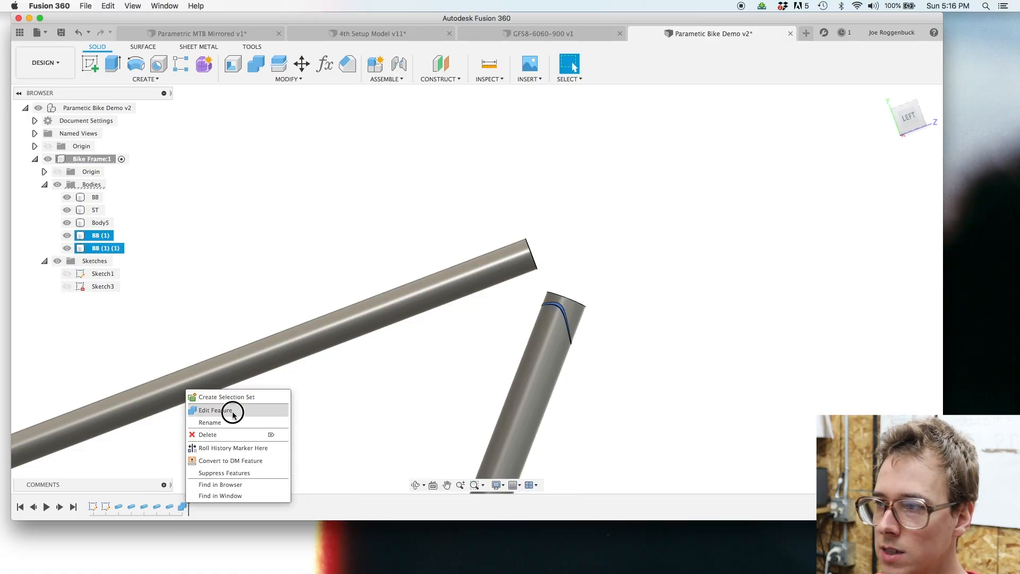
pyautogui.click(225, 399)
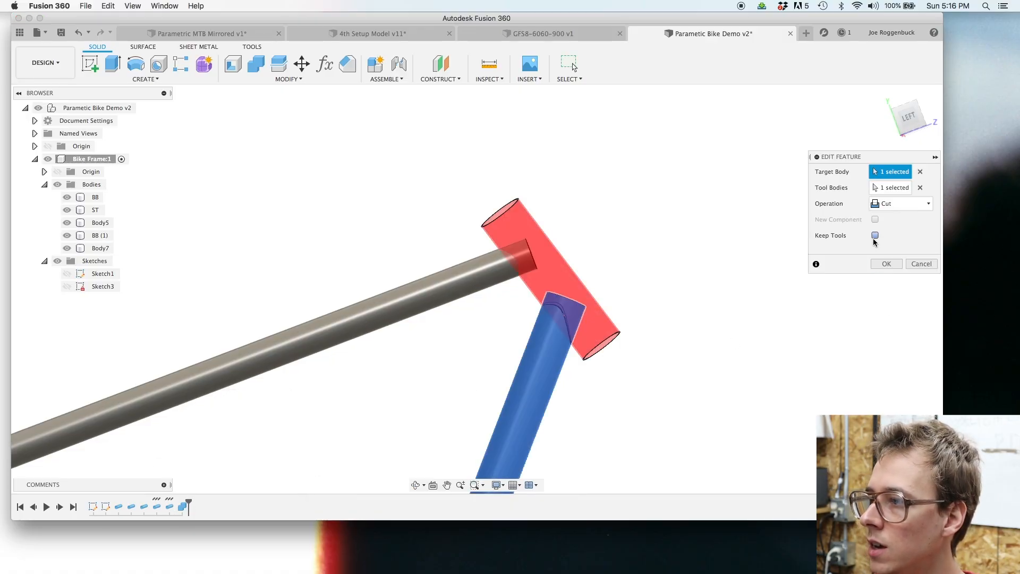
pyautogui.click(887, 264)
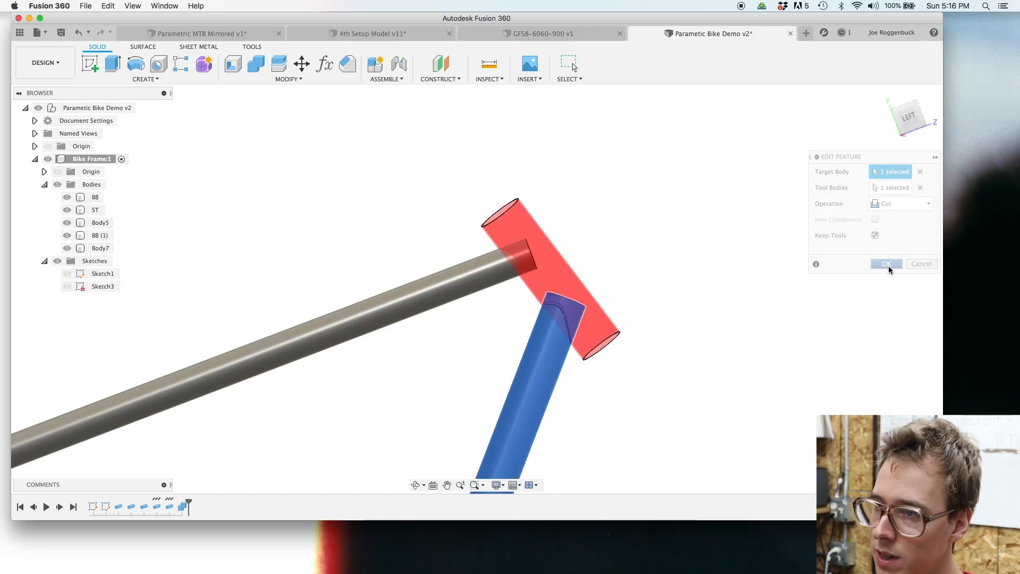
pyautogui.scroll(-3, 655, 291)
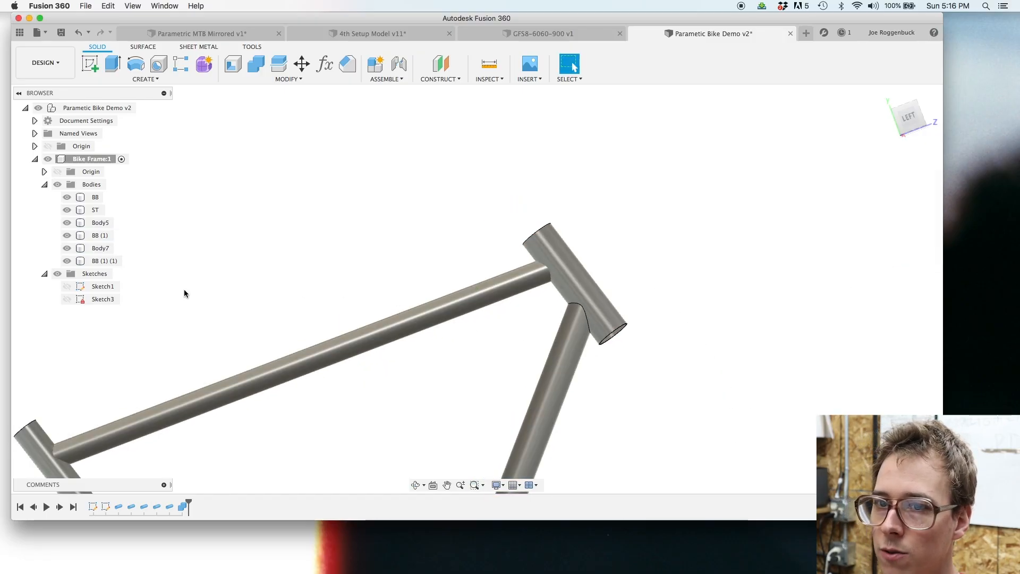
# Step: Rename the head tube body Body7 as HT and hide it
pyautogui.click(96, 248)
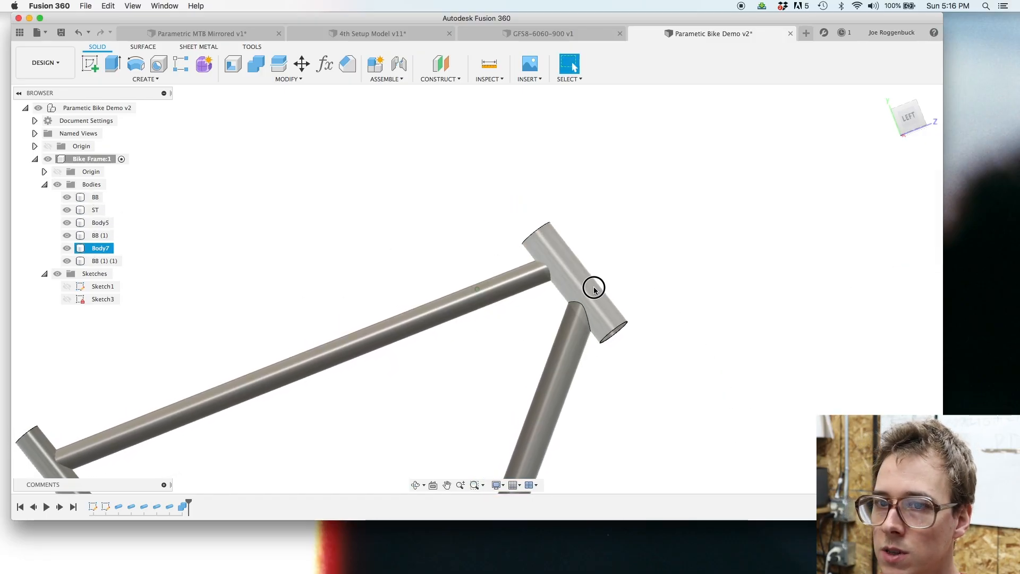
pyautogui.doubleClick(99, 250)
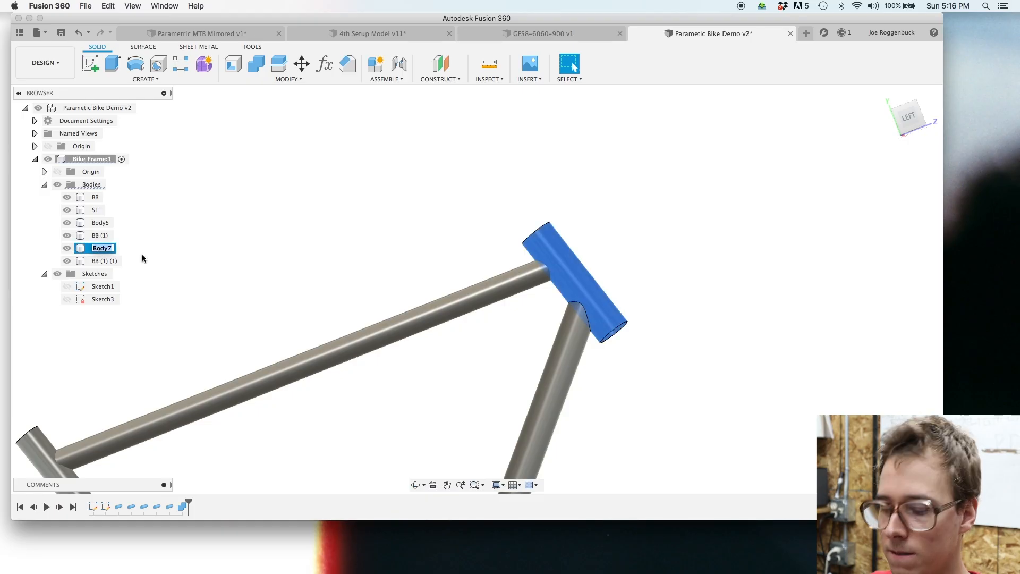
pyautogui.write('HT')
pyautogui.press('Return')
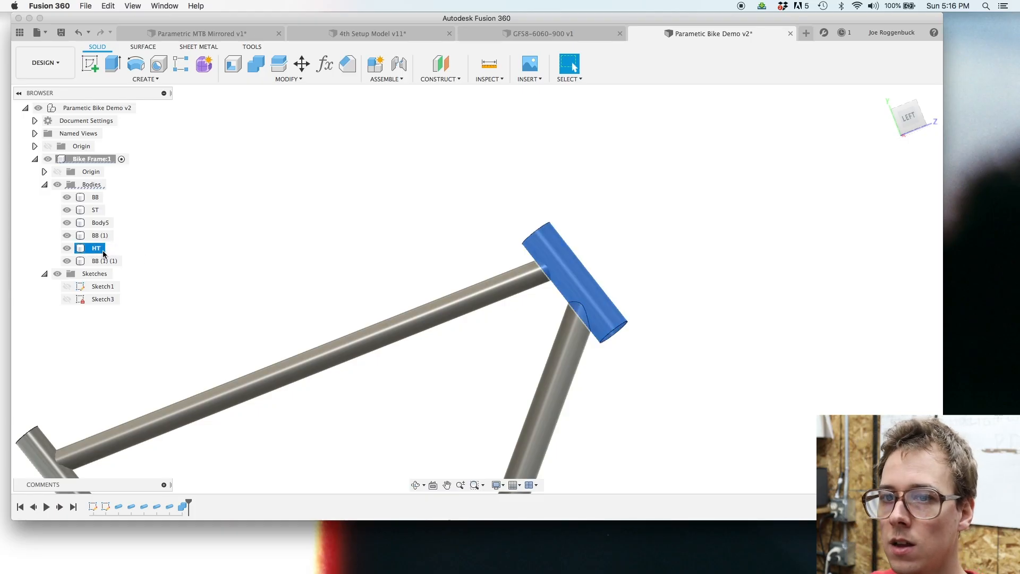
pyautogui.click(67, 248)
pyautogui.click(664, 419)
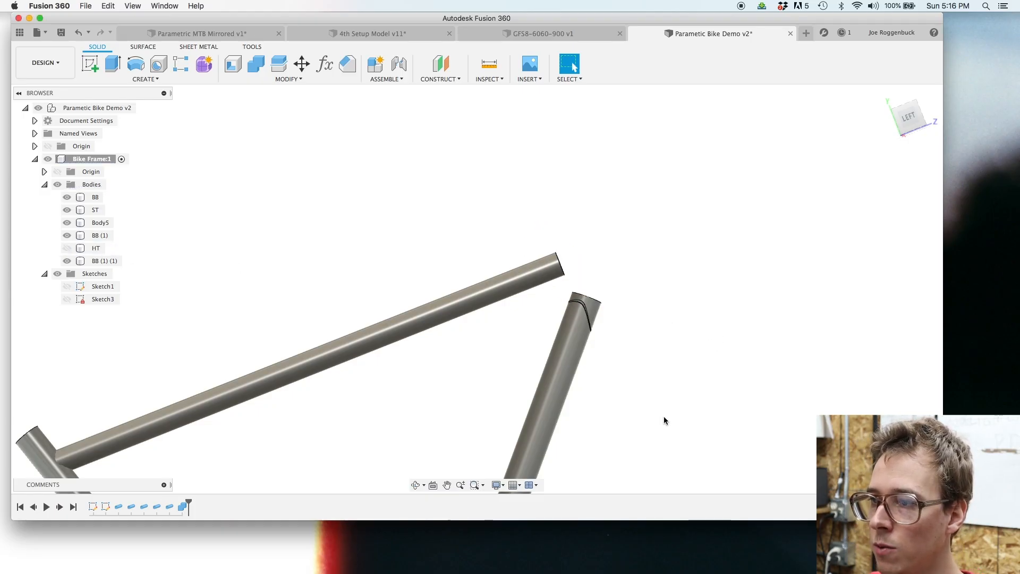
# Step: Examine the cope line at the down tube's upper end with the head tube body shown and hidden
pyautogui.scroll(5, 560, 282)
pyautogui.keyDown('shift'); pyautogui.moveTo(669, 335); pyautogui.dragTo(680, 358, button='middle'); pyautogui.keyUp('shift')
pyautogui.click(680, 357)
pyautogui.click(752, 350)
pyautogui.click(685, 376)
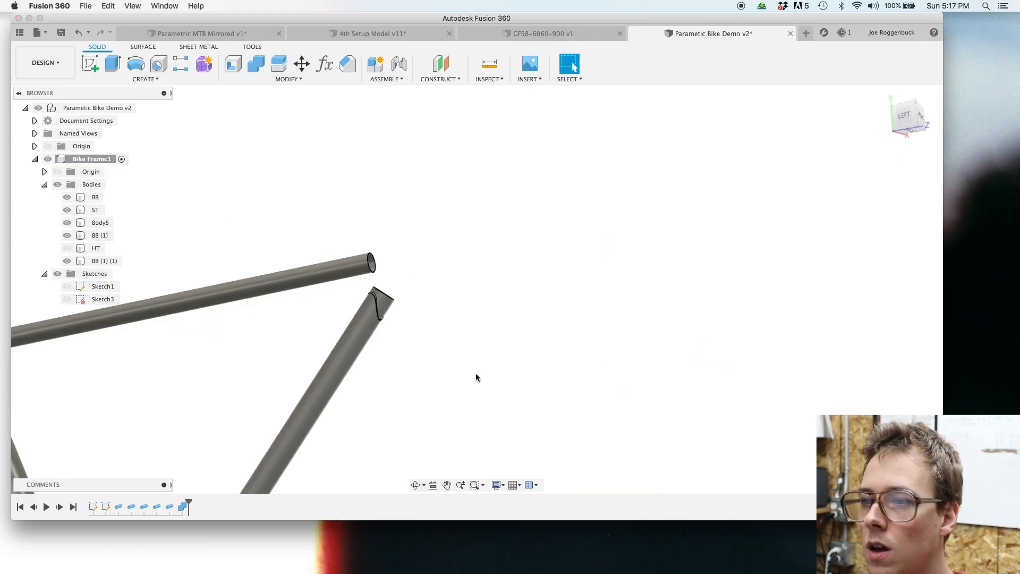
pyautogui.moveTo(409, 391); pyautogui.dragTo(690, 423, button='middle')
pyautogui.scroll(5, 556, 372)
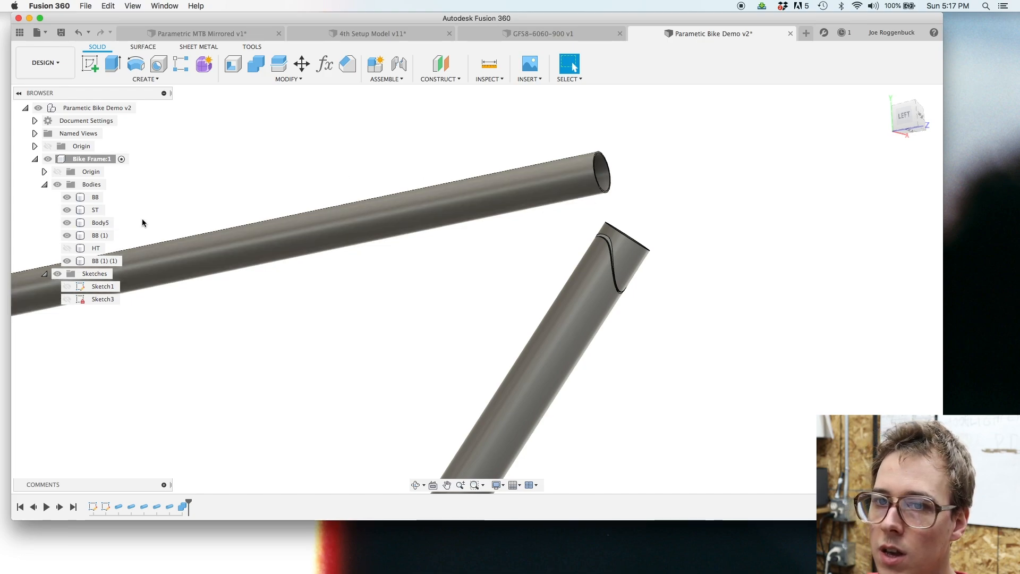
pyautogui.click(66, 248)
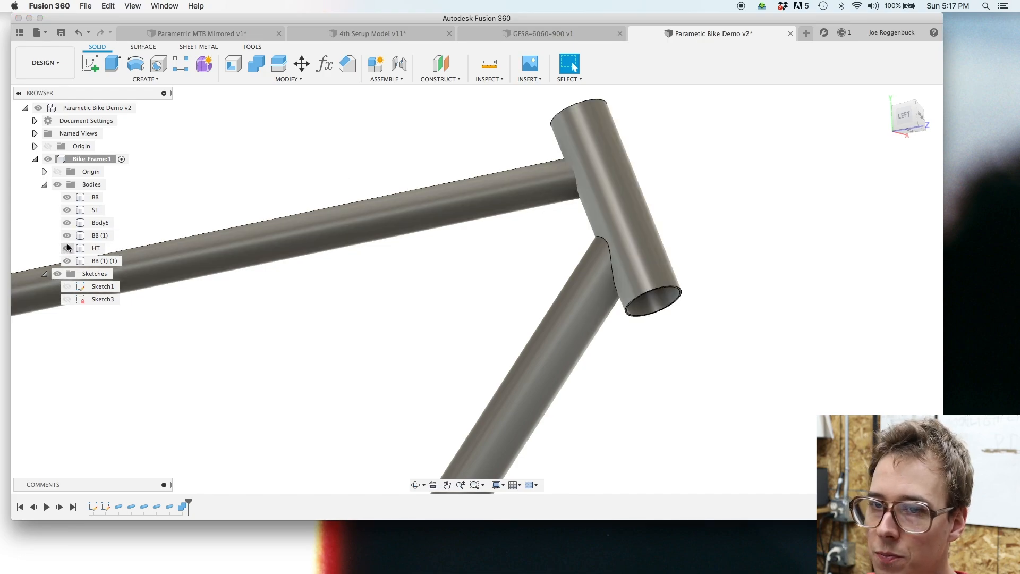
pyautogui.click(67, 248)
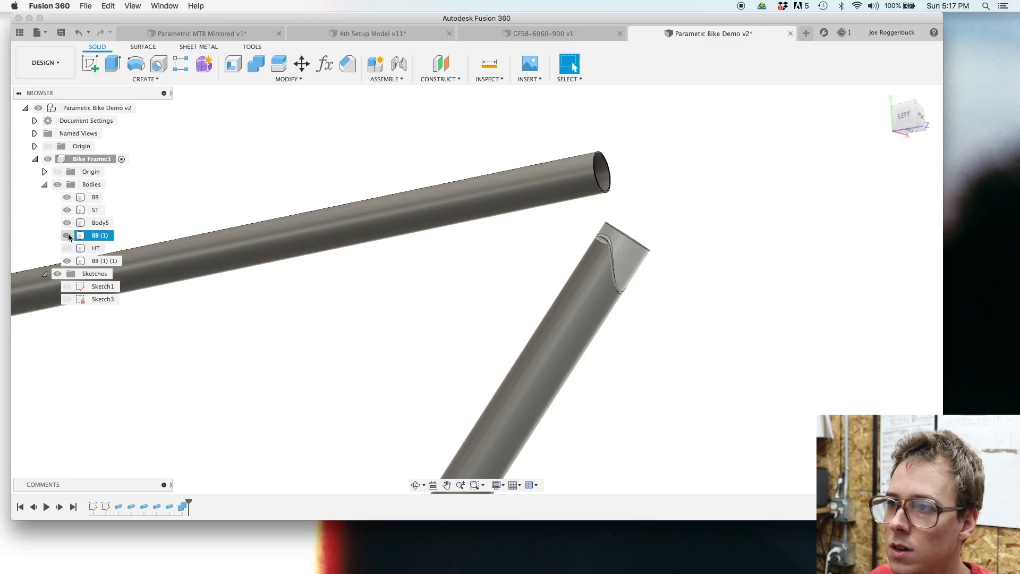
# Step: Hide the leftover down tube end piece BB (1) and inspect the coped tube end
pyautogui.click(67, 235)
pyautogui.scroll(6, 690, 277)
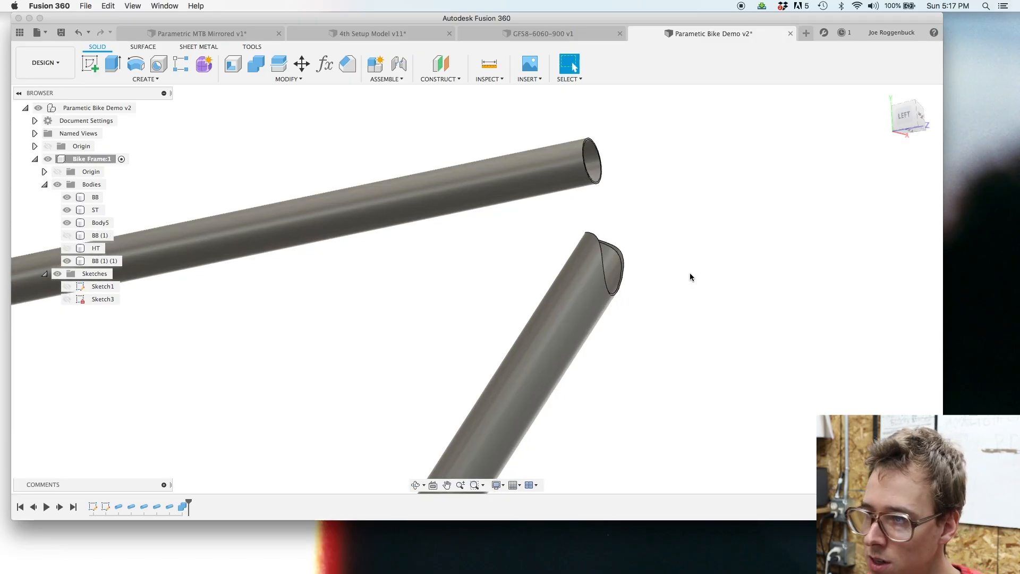
pyautogui.keyDown('shift'); pyautogui.hscroll(5, 687, 276); pyautogui.keyUp('shift')
pyautogui.keyDown('shift'); pyautogui.scroll(6, 687, 263); pyautogui.keyUp('shift')
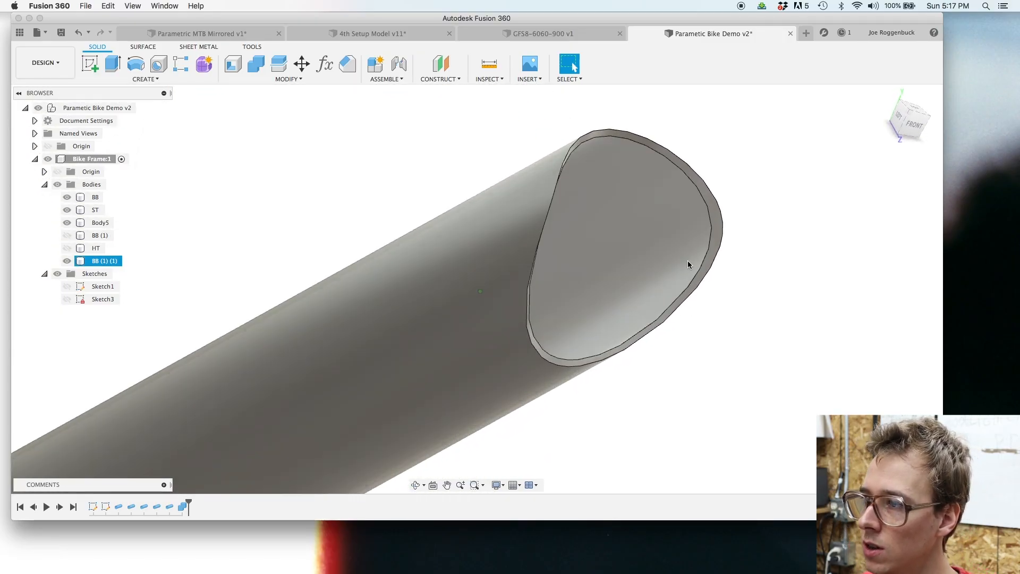
pyautogui.scroll(-6, 685, 263)
pyautogui.scroll(-6, 685, 263)
pyautogui.keyDown('shift'); pyautogui.hscroll(-6, 686, 263); pyautogui.keyUp('shift')
pyautogui.click(700, 237)
pyautogui.keyDown('shift'); pyautogui.scroll(-6, 686, 245); pyautogui.keyUp('shift')
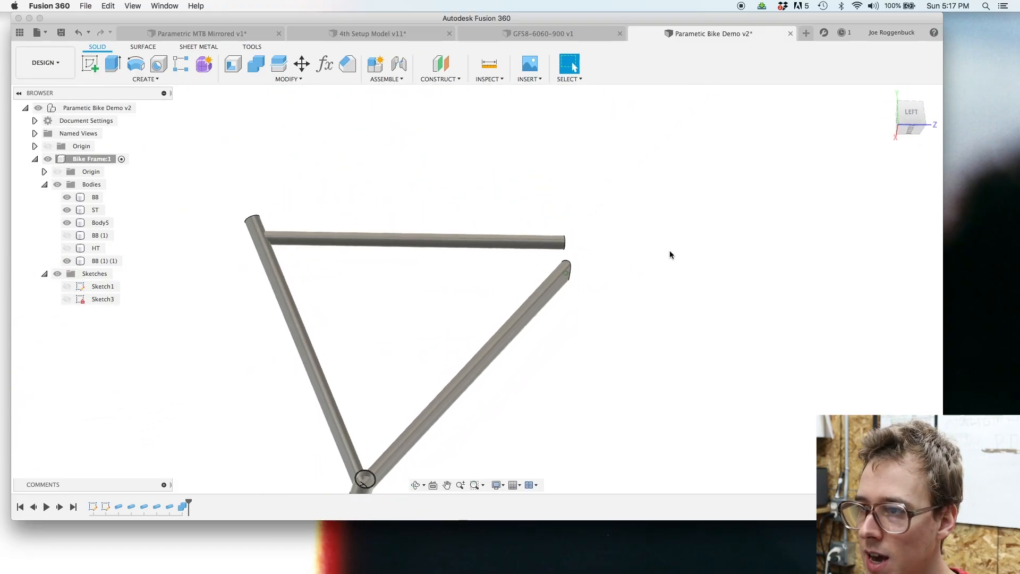
pyautogui.scroll(8, 616, 268)
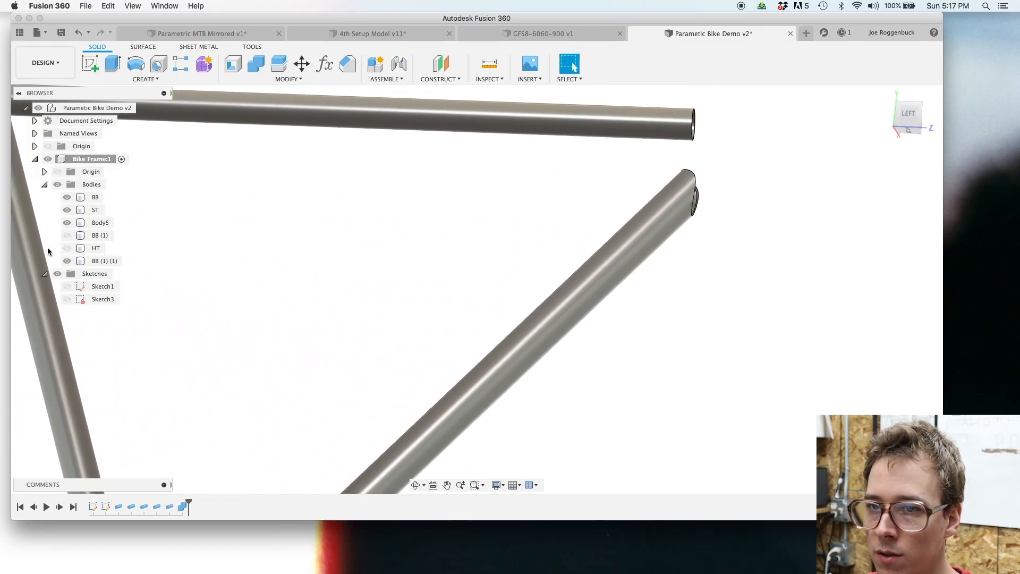
pyautogui.click(69, 235)
pyautogui.click(69, 235)
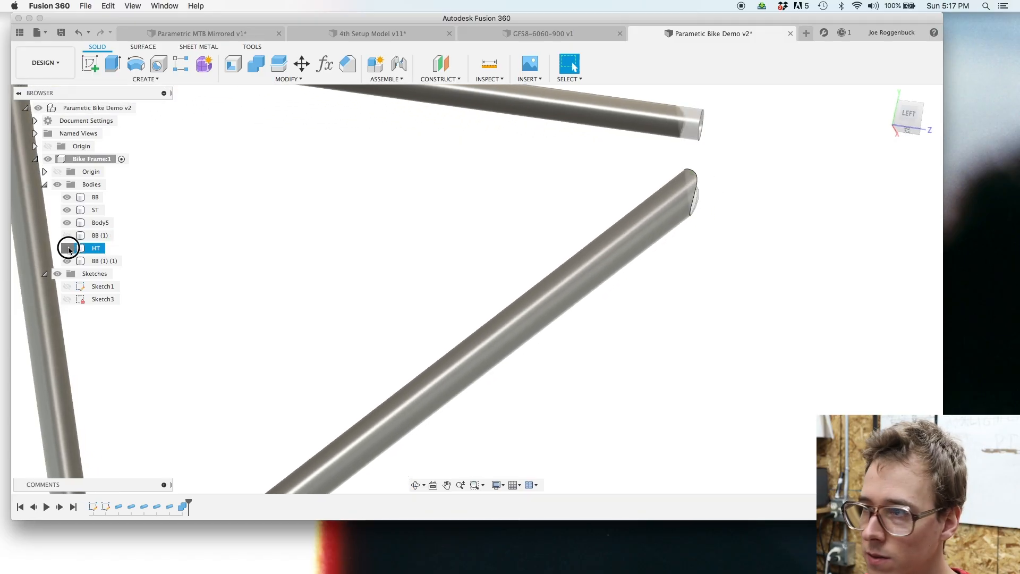
# Step: Show the head tube body HT again and check how the coped down tube meets it
pyautogui.click(68, 248)
pyautogui.scroll(-6, 429, 282)
pyautogui.keyDown('shift'); pyautogui.scroll(-6, 521, 311); pyautogui.keyUp('shift')
pyautogui.keyDown('shift'); pyautogui.hscroll(5, 520, 312); pyautogui.keyUp('shift')
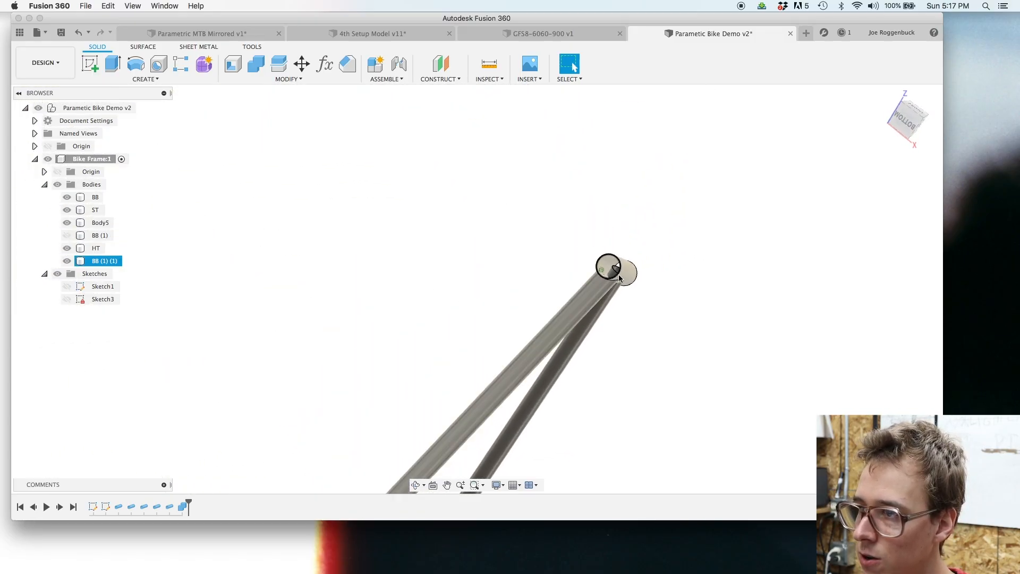
pyautogui.scroll(2, 553, 329)
pyautogui.keyDown('shift'); pyautogui.scroll(5, 669, 321); pyautogui.keyUp('shift')
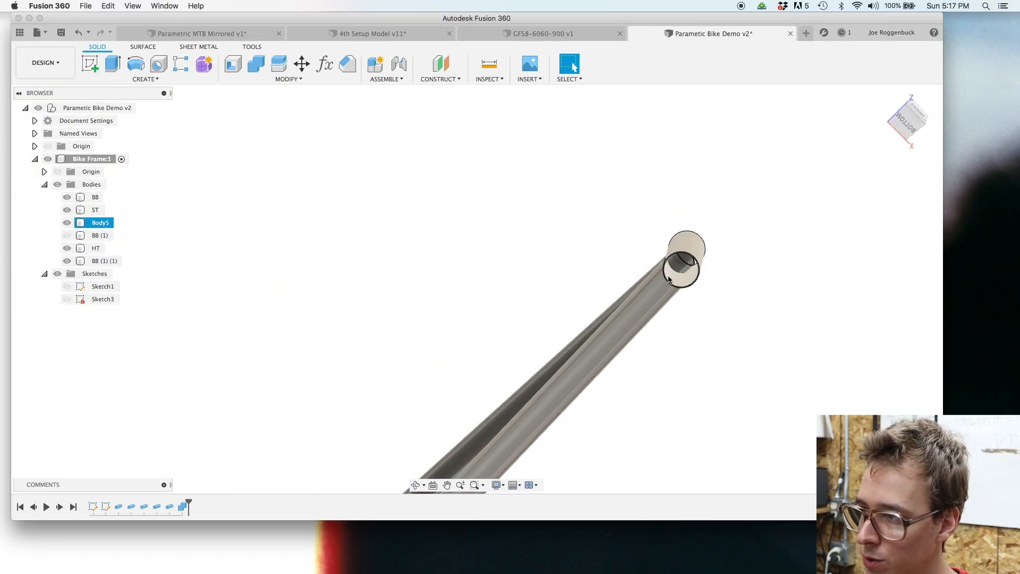
pyautogui.keyDown('shift'); pyautogui.scroll(6, 716, 285); pyautogui.keyUp('shift')
pyautogui.keyDown('shift'); pyautogui.scroll(5, 665, 238); pyautogui.keyUp('shift')
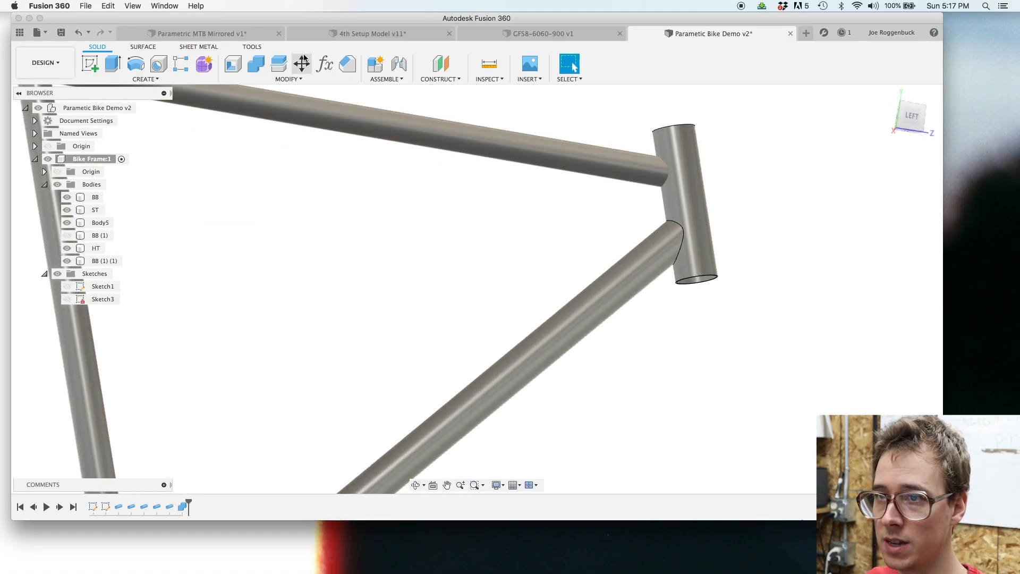
# Step: Cut the top tube with the head tube as the tool body using Combine with Cut and Keep Tools enabled
pyautogui.click(287, 79)
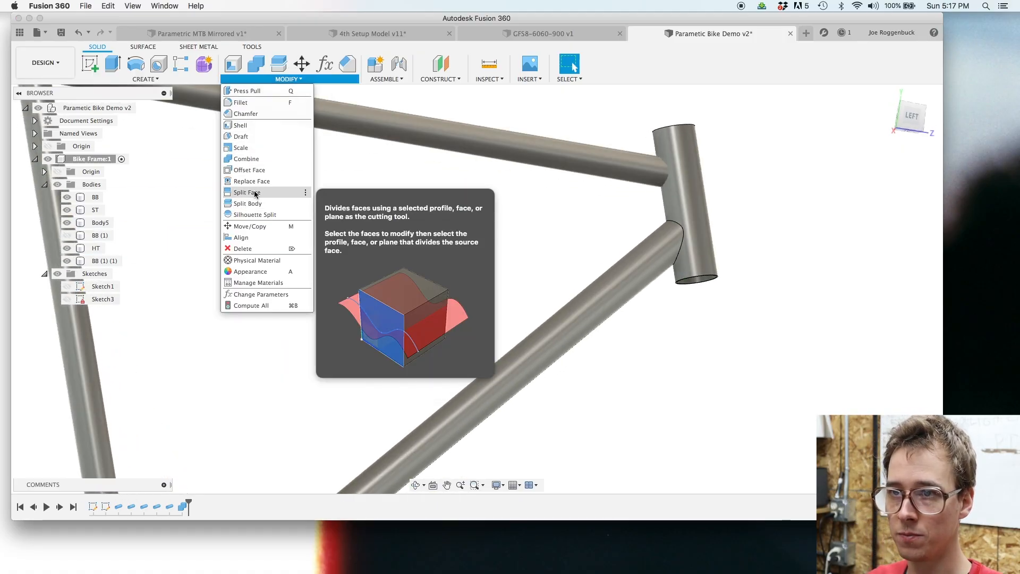
pyautogui.click(250, 159)
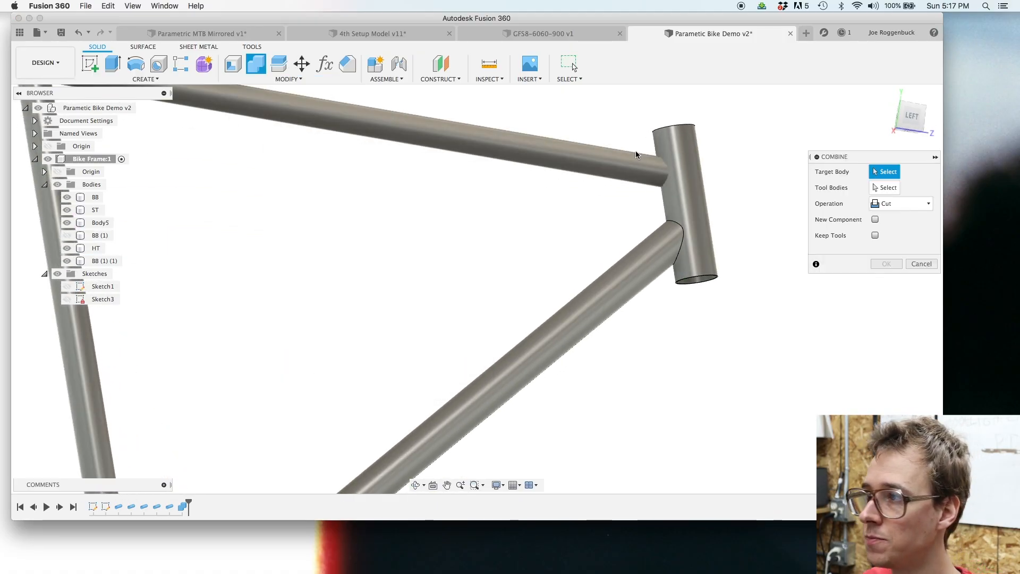
pyautogui.click(556, 154)
pyautogui.keyDown('shift'); pyautogui.moveTo(556, 155); pyautogui.dragTo(703, 153, button='middle'); pyautogui.keyUp('shift')
pyautogui.click(695, 154)
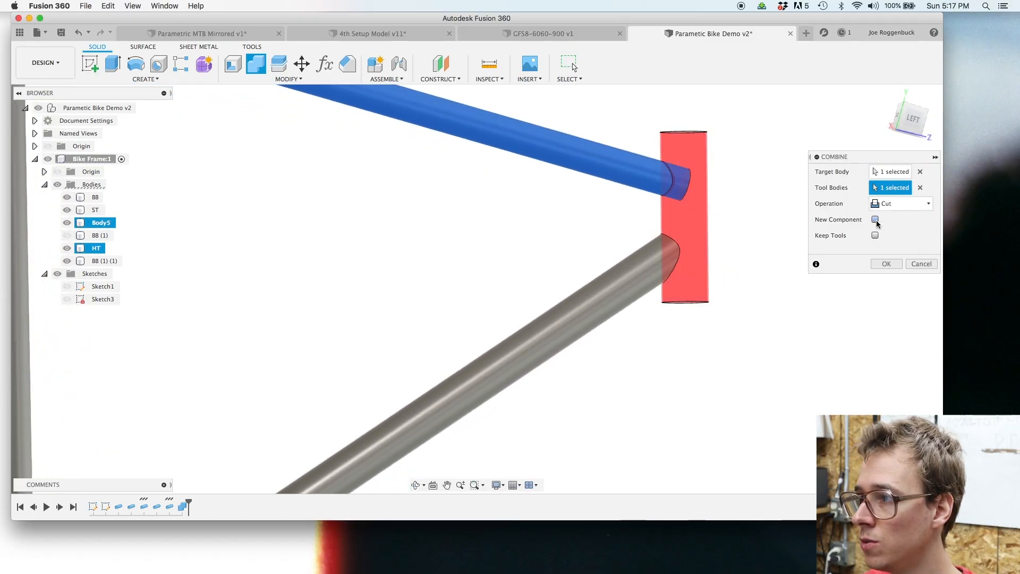
pyautogui.click(875, 235)
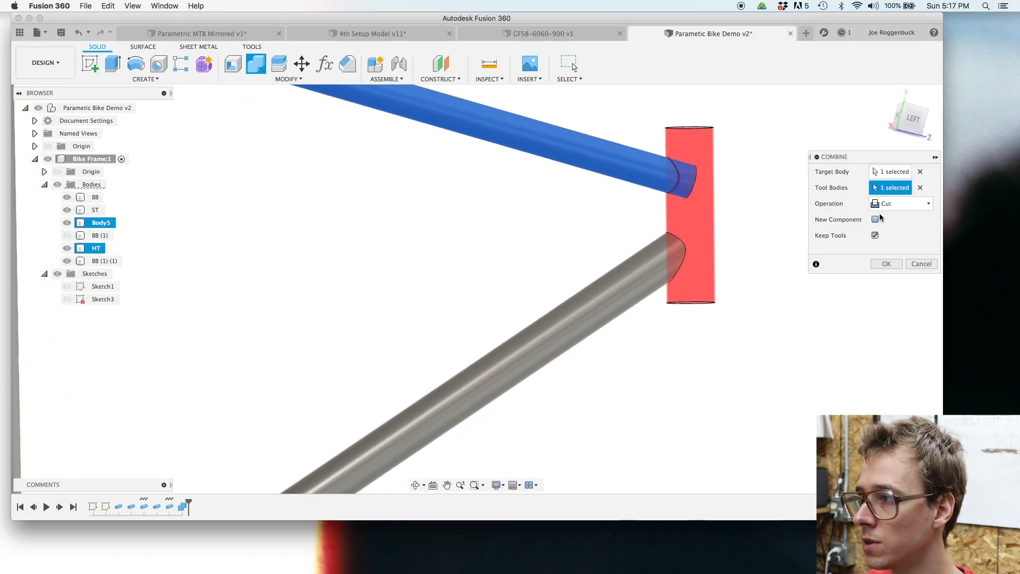
pyautogui.click(887, 264)
# Step: Hide Body5, the leftover top tube piece inside the head tube
pyautogui.keyDown('shift'); pyautogui.moveTo(808, 257); pyautogui.dragTo(892, 175, button='middle'); pyautogui.keyUp('shift')
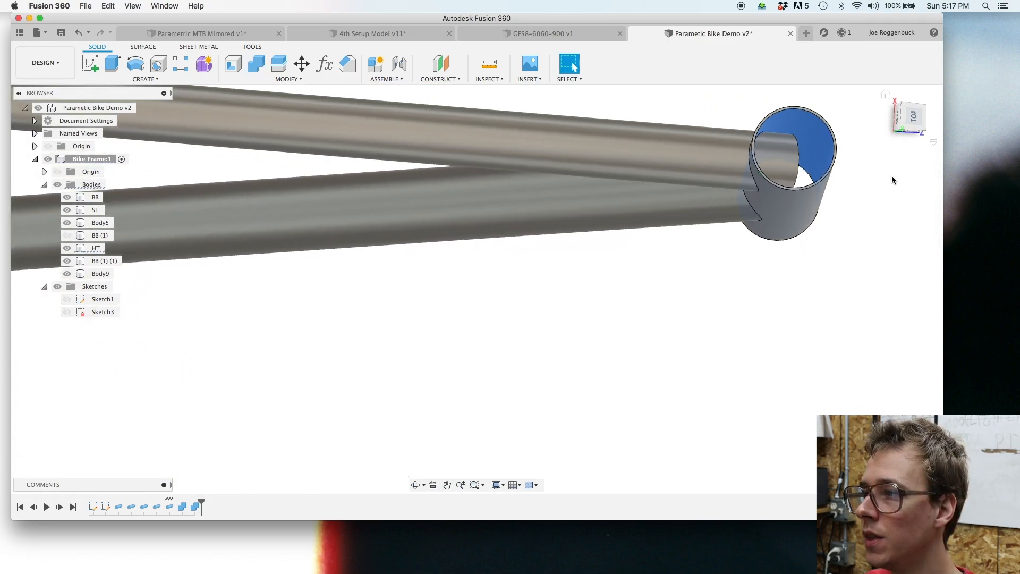
pyautogui.click(789, 162)
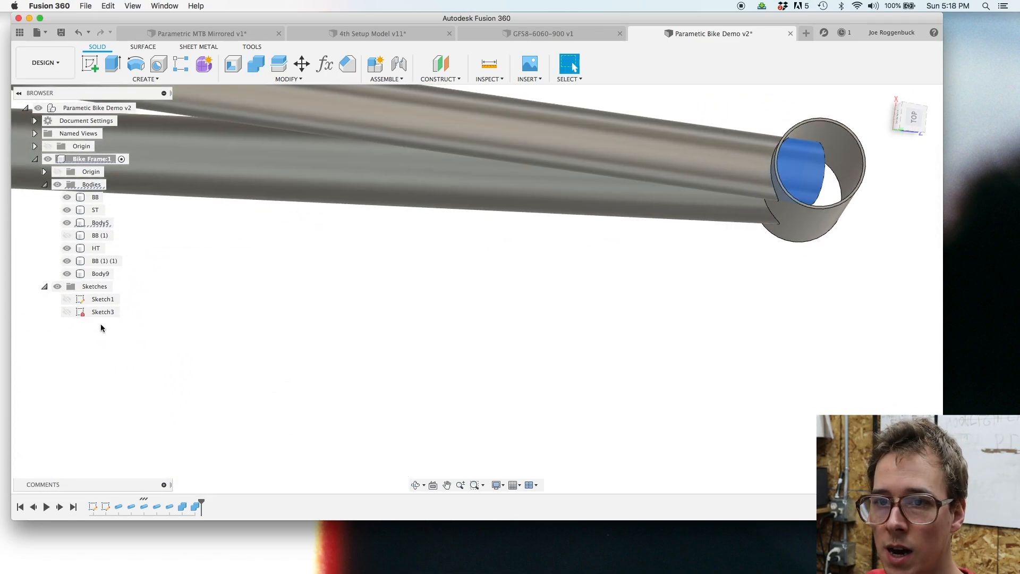
pyautogui.click(69, 223)
pyautogui.click(367, 319)
pyautogui.keyDown('shift'); pyautogui.moveTo(367, 319); pyautogui.dragTo(1, 234, button='middle'); pyautogui.keyUp('shift')
pyautogui.click(65, 222)
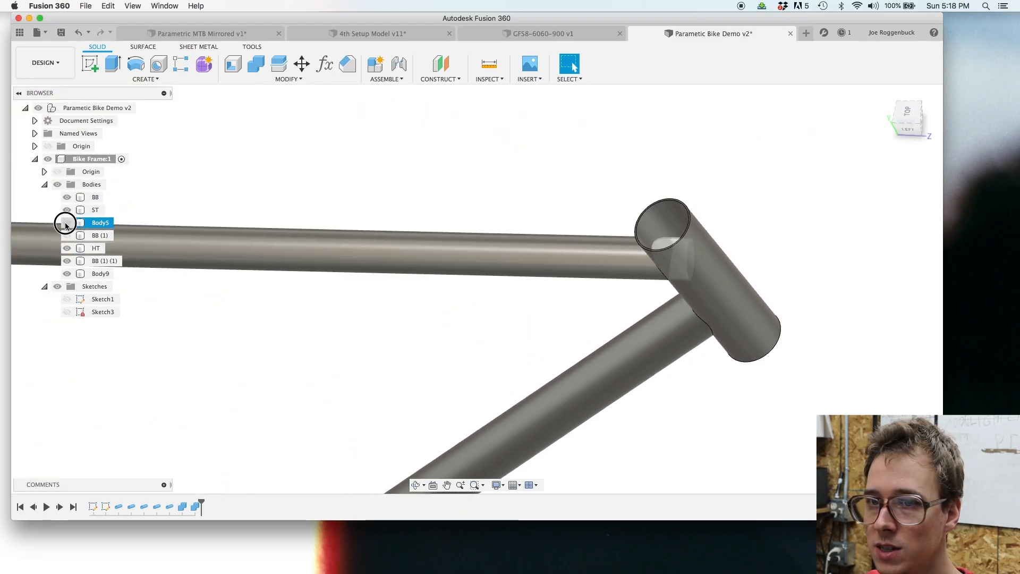
pyautogui.click(65, 223)
# Step: Add a user parameter named CSDia in mm with the expression 19
pyautogui.scroll(-5, 493, 279)
pyautogui.keyDown('shift'); pyautogui.moveTo(493, 279); pyautogui.dragTo(320, 71, button='middle'); pyautogui.keyUp('shift')
pyautogui.scroll(-5, 519, 342)
pyautogui.scroll(-4, 375, 289)
pyautogui.click(326, 69)
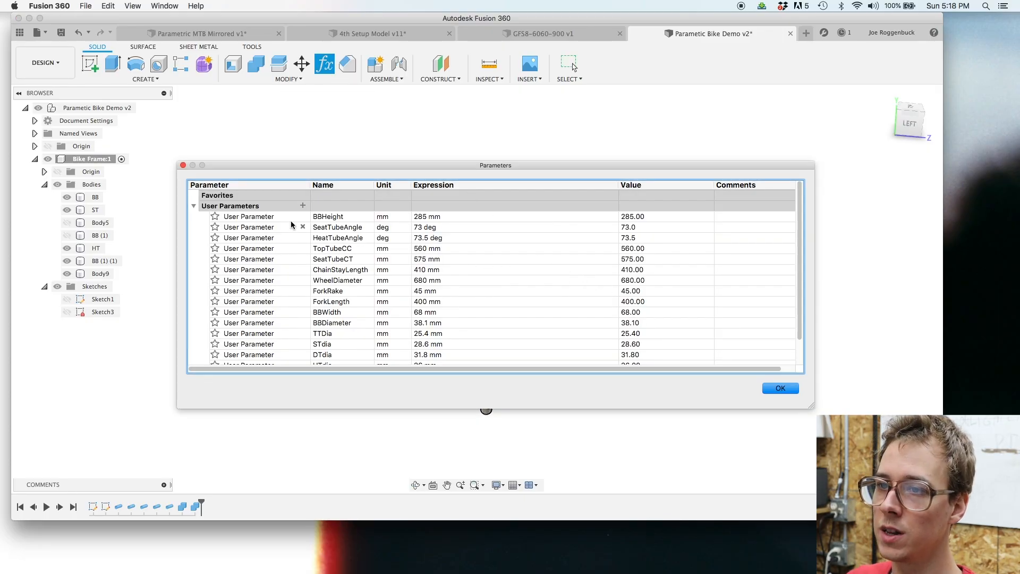
pyautogui.click(303, 206)
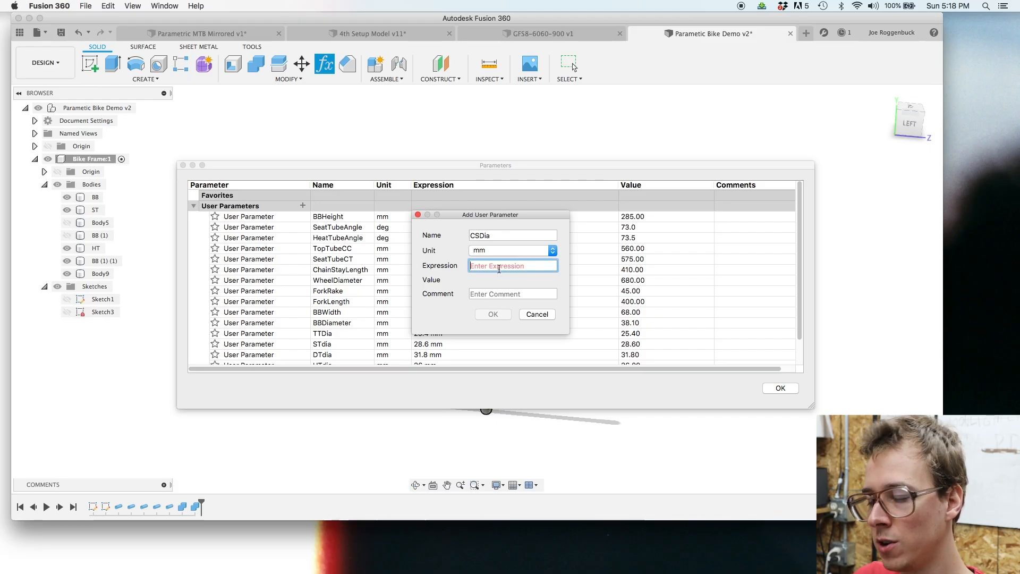
pyautogui.write('19')
pyautogui.press('Return')
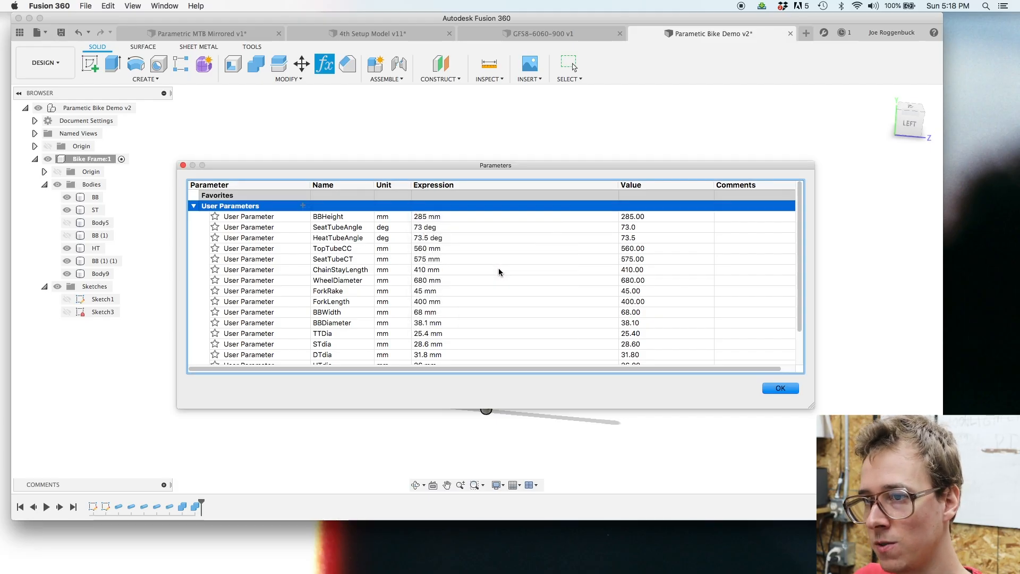
# Step: Add a user parameter named SSDiam in mm with the expression 16 and close the parameter list
pyautogui.click(303, 206)
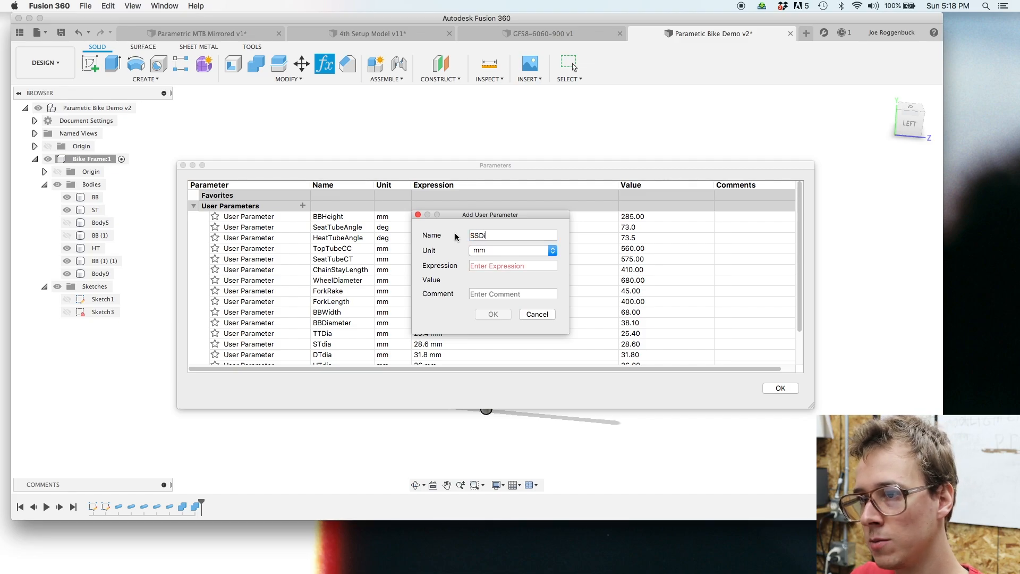
pyautogui.write('16')
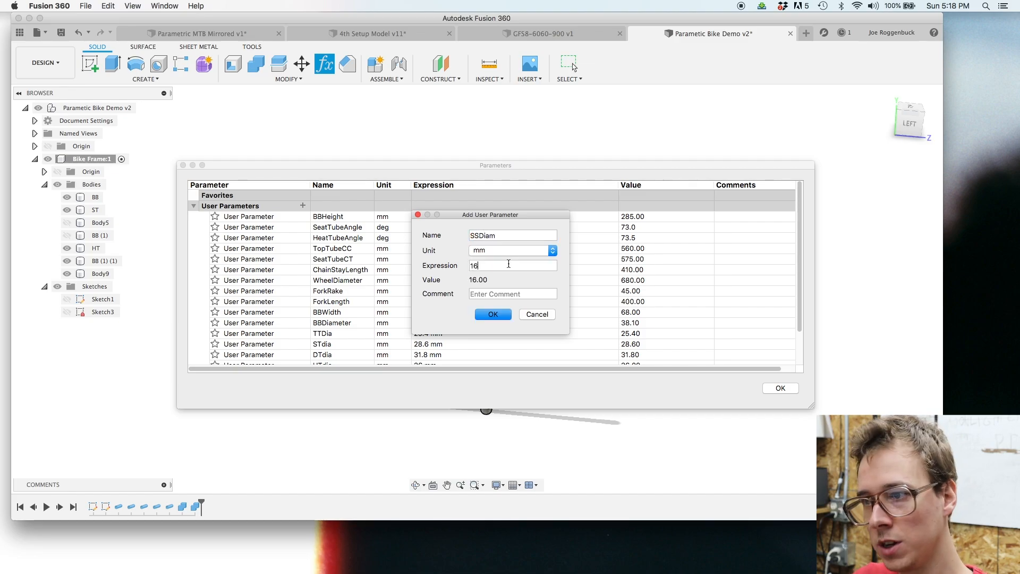
pyautogui.press('Return')
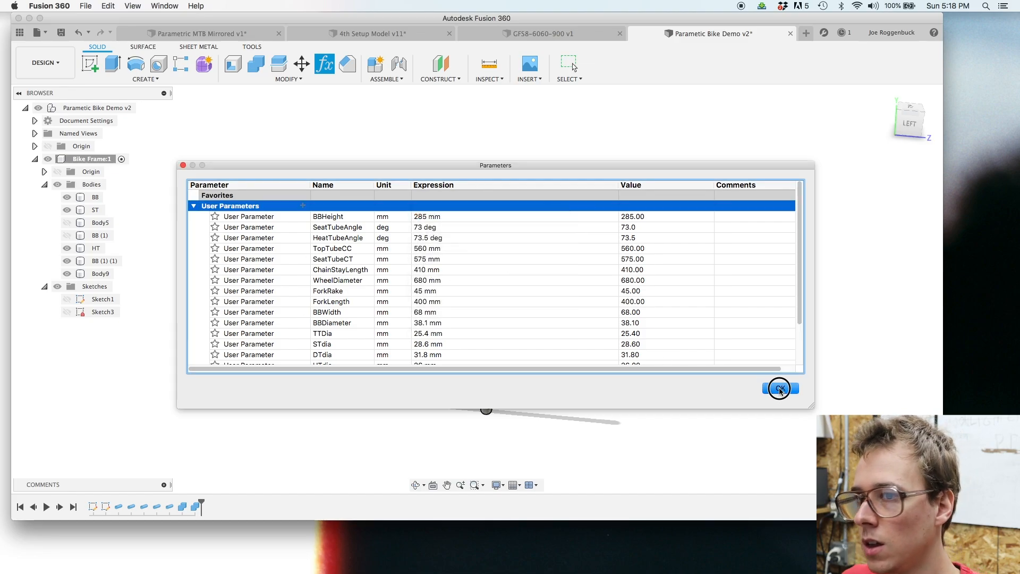
pyautogui.click(780, 389)
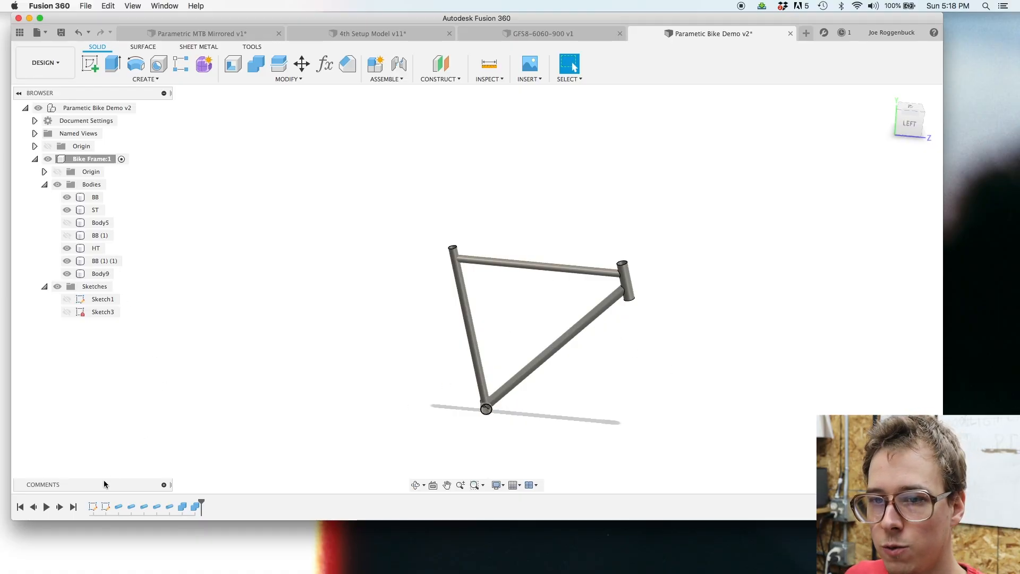
# Step: Show Sketch1 and examine the chainstay and seatstay lines between the rear axle and the frame
pyautogui.click(67, 299)
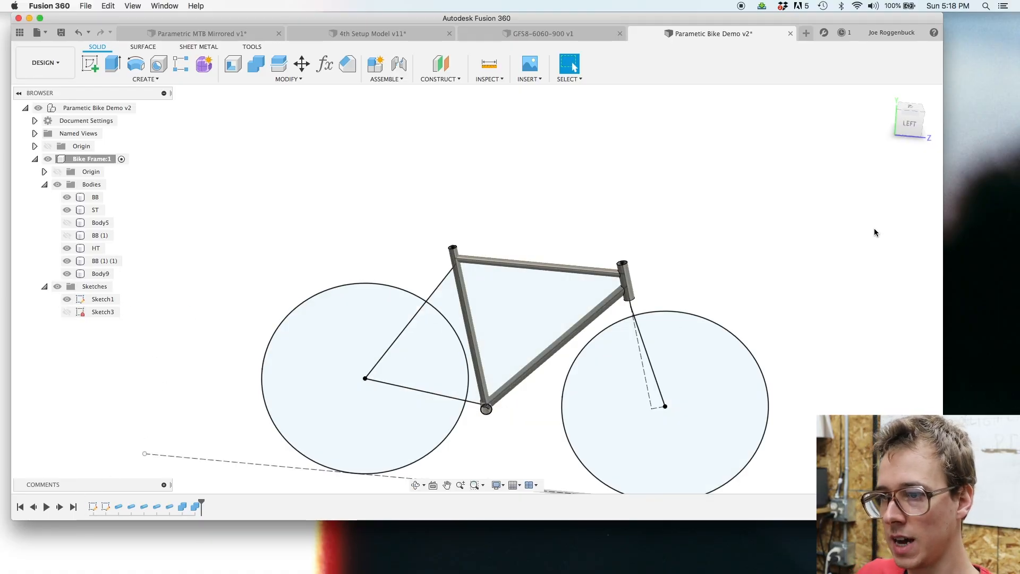
pyautogui.click(395, 386)
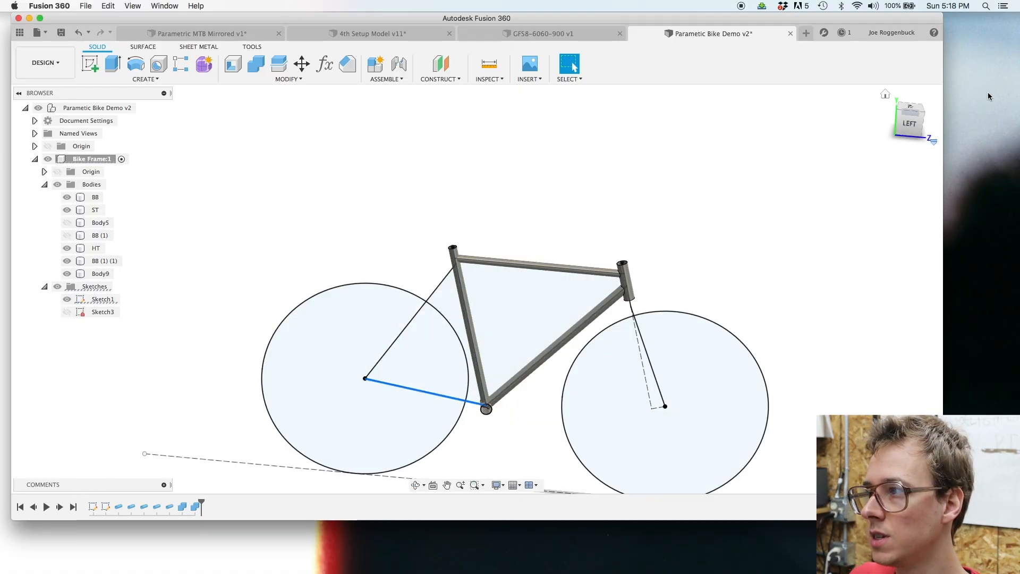
pyautogui.click(906, 126)
pyautogui.scroll(5, 422, 376)
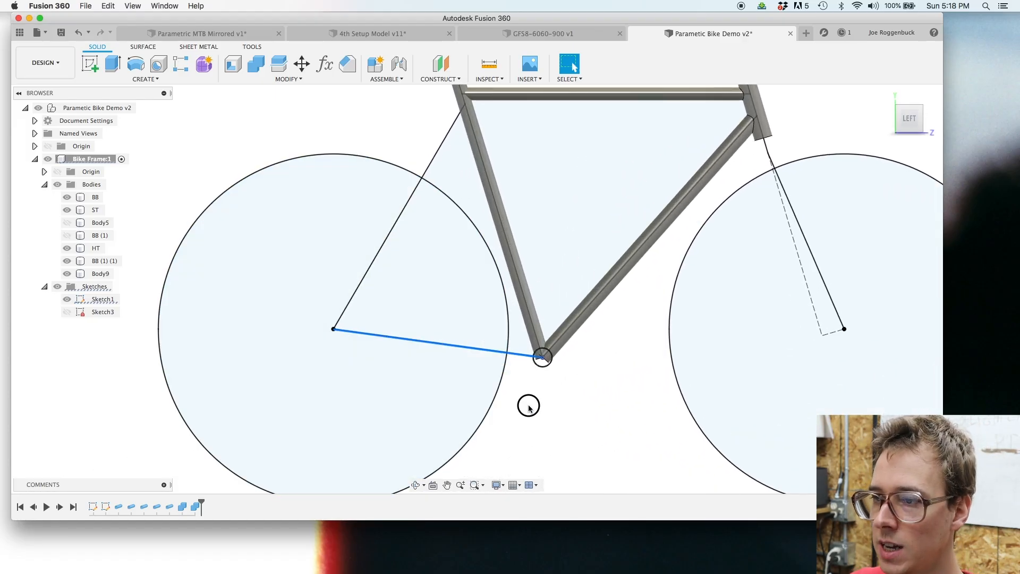
pyautogui.click(382, 248)
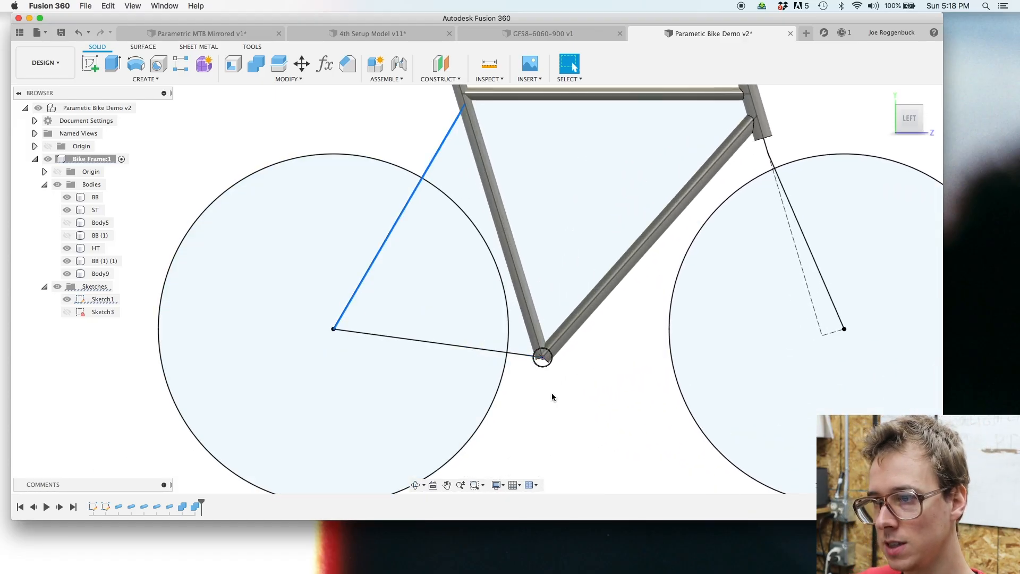
pyautogui.click(525, 383)
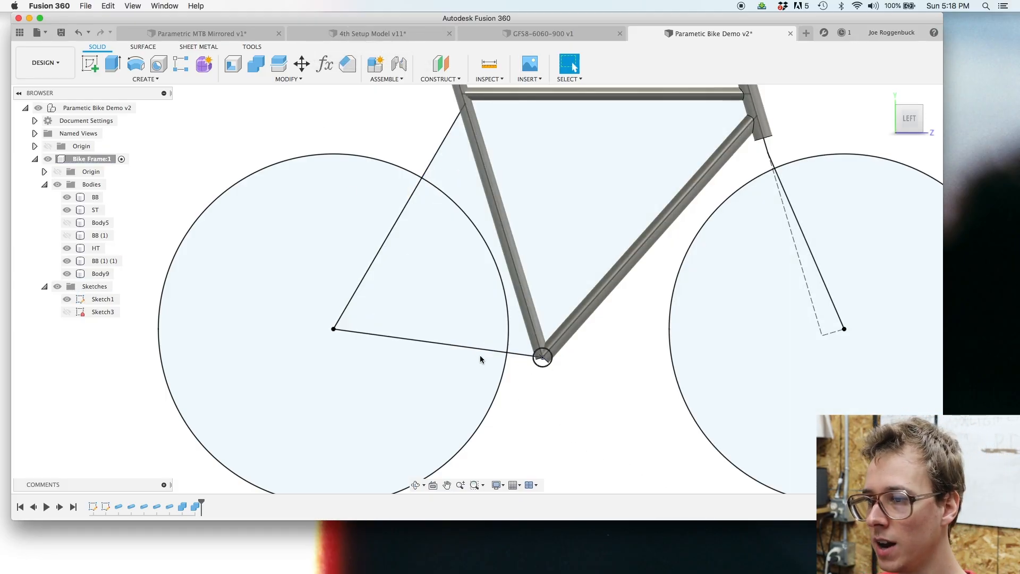
pyautogui.click(410, 340)
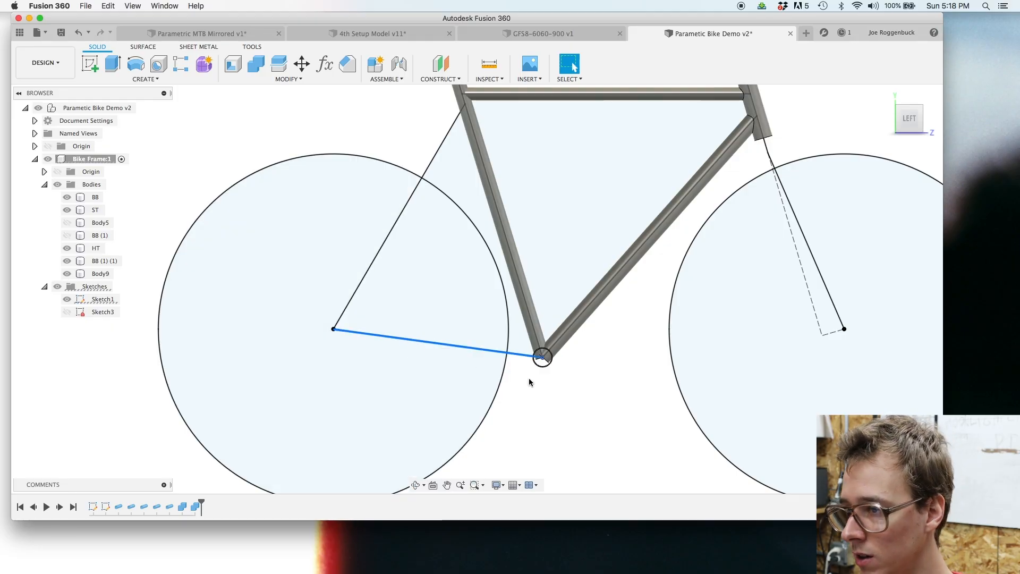
pyautogui.scroll(-3, 567, 393)
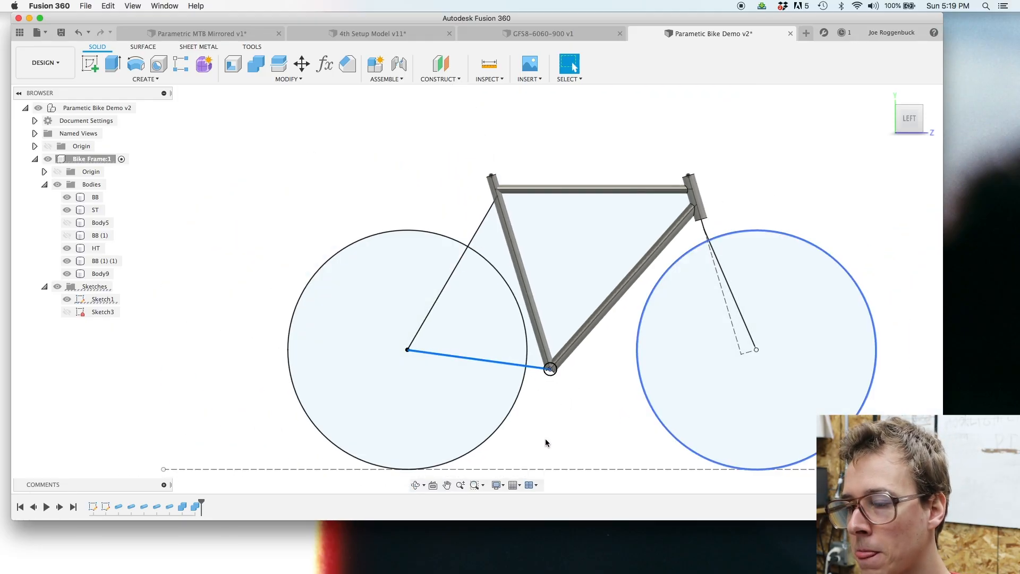
pyautogui.keyDown('shift'); pyautogui.moveTo(532, 392); pyautogui.dragTo(464, 307, button='middle'); pyautogui.keyUp('shift')
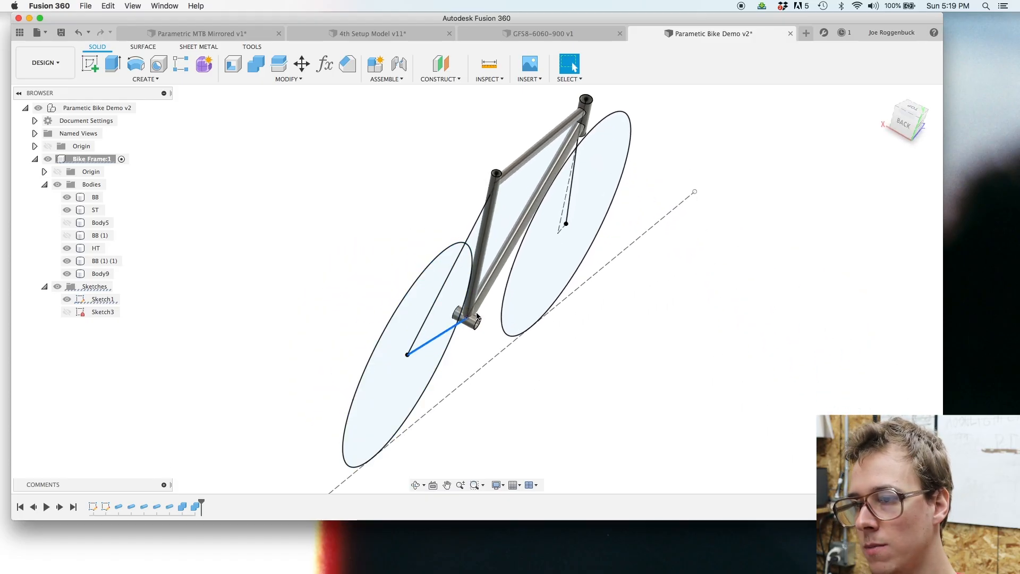
pyautogui.keyDown('shift'); pyautogui.moveTo(460, 332); pyautogui.dragTo(440, 379, button='middle'); pyautogui.keyUp('shift')
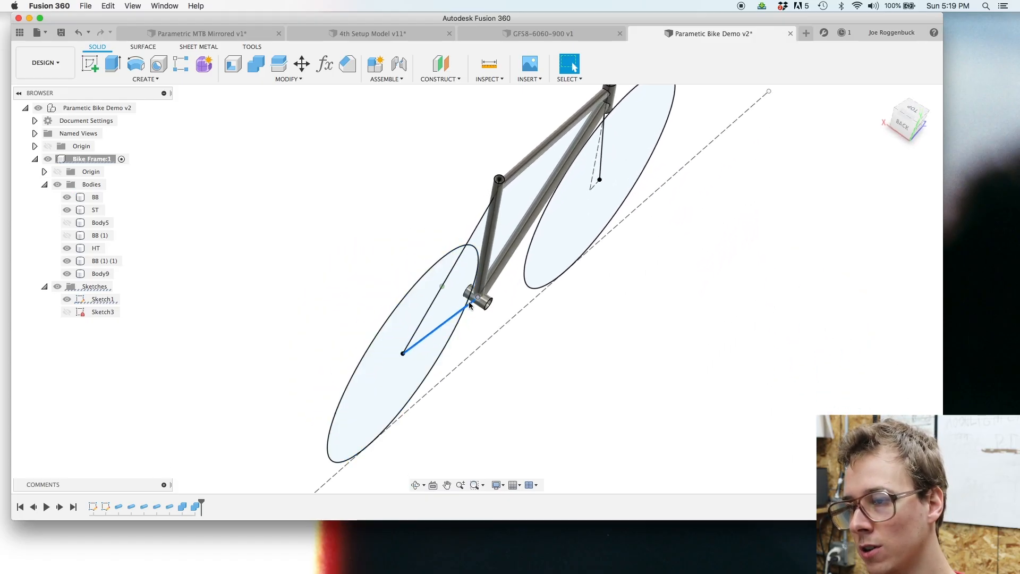
# Step: Construct a plane at an angle of 0 deg through the chainstay line between the rear axle and the bottom bracket
pyautogui.keyDown('shift'); pyautogui.moveTo(537, 287); pyautogui.dragTo(690, 427, button='middle'); pyautogui.keyUp('shift')
pyautogui.click(532, 383)
pyautogui.keyDown('shift'); pyautogui.moveTo(532, 383); pyautogui.dragTo(563, 362, button='middle'); pyautogui.keyUp('shift')
pyautogui.click(389, 154)
pyautogui.click(454, 79)
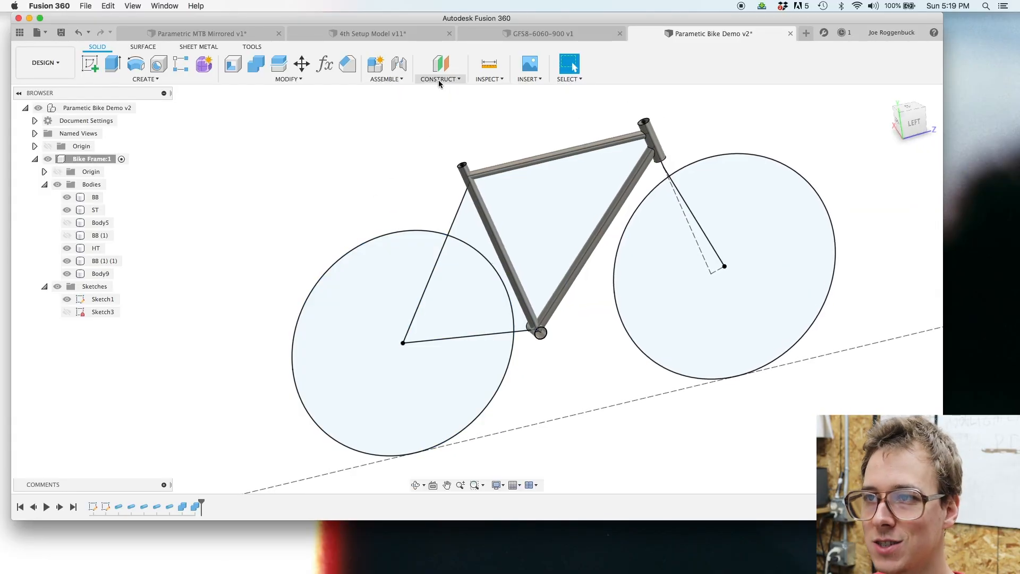
pyautogui.click(439, 80)
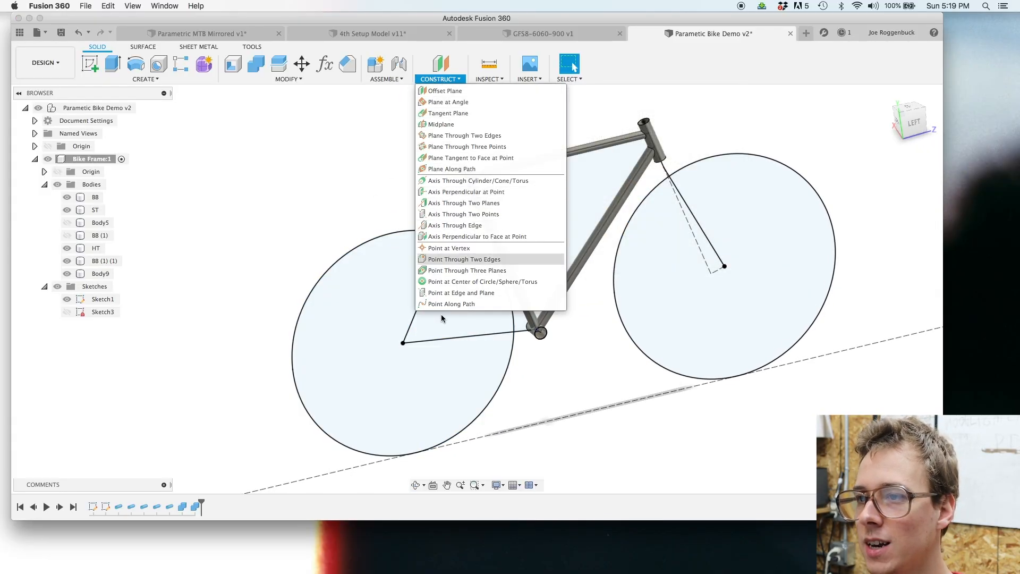
pyautogui.click(447, 102)
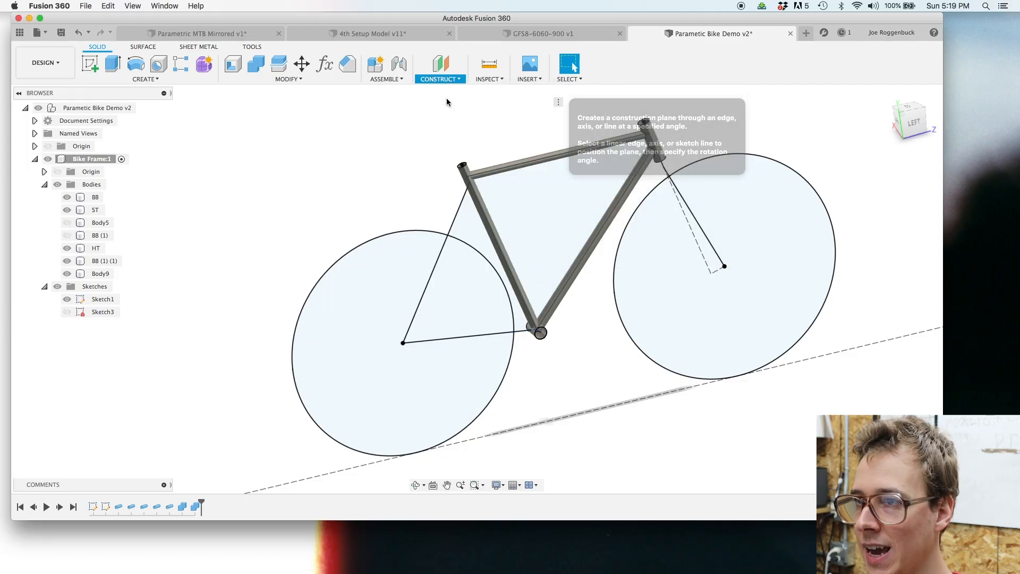
pyautogui.click(454, 343)
pyautogui.keyDown('shift'); pyautogui.moveTo(454, 327); pyautogui.dragTo(485, 252, button='middle'); pyautogui.keyUp('shift')
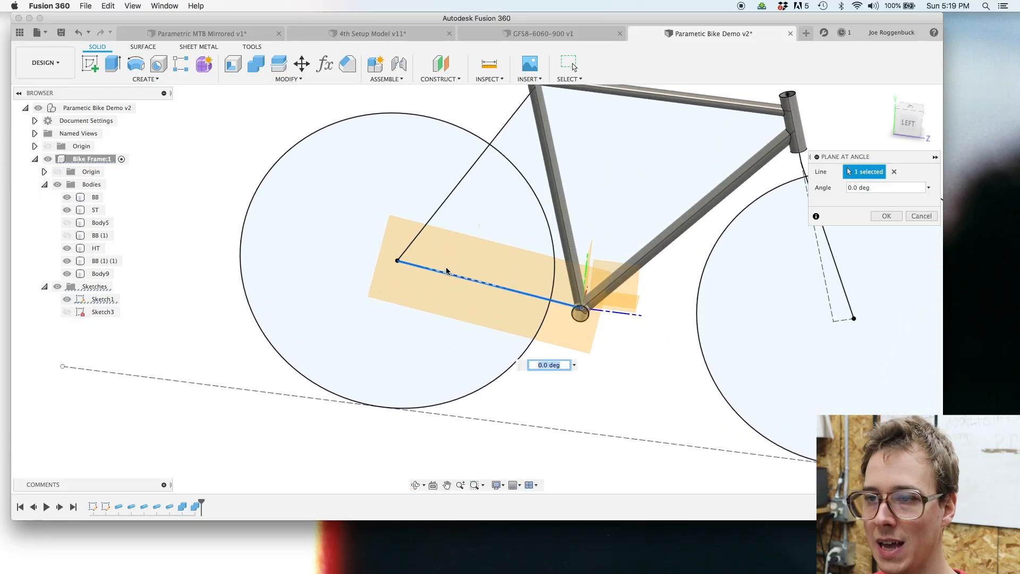
pyautogui.keyDown('shift'); pyautogui.moveTo(456, 311); pyautogui.dragTo(566, 296, button='middle'); pyautogui.keyUp('shift')
pyautogui.keyDown('shift'); pyautogui.moveTo(619, 332); pyautogui.dragTo(474, 289, button='middle'); pyautogui.keyUp('shift')
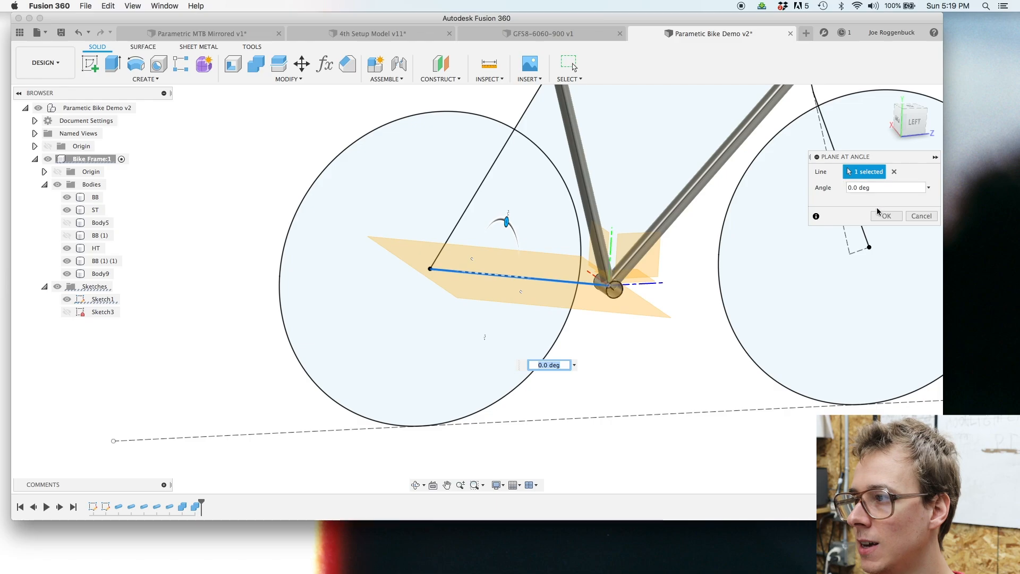
pyautogui.click(886, 219)
# Step: Start a sketch on the new chainstay plane and draw a line about 327 mm long crosswise near the rear axle point
pyautogui.keyDown('shift'); pyautogui.moveTo(676, 312); pyautogui.dragTo(629, 311, button='middle'); pyautogui.keyUp('shift')
pyautogui.keyDown('shift'); pyautogui.moveTo(531, 289); pyautogui.dragTo(731, 478, button='middle'); pyautogui.keyUp('shift')
pyautogui.keyDown('shift'); pyautogui.moveTo(702, 381); pyautogui.dragTo(563, 310, button='middle'); pyautogui.keyUp('shift')
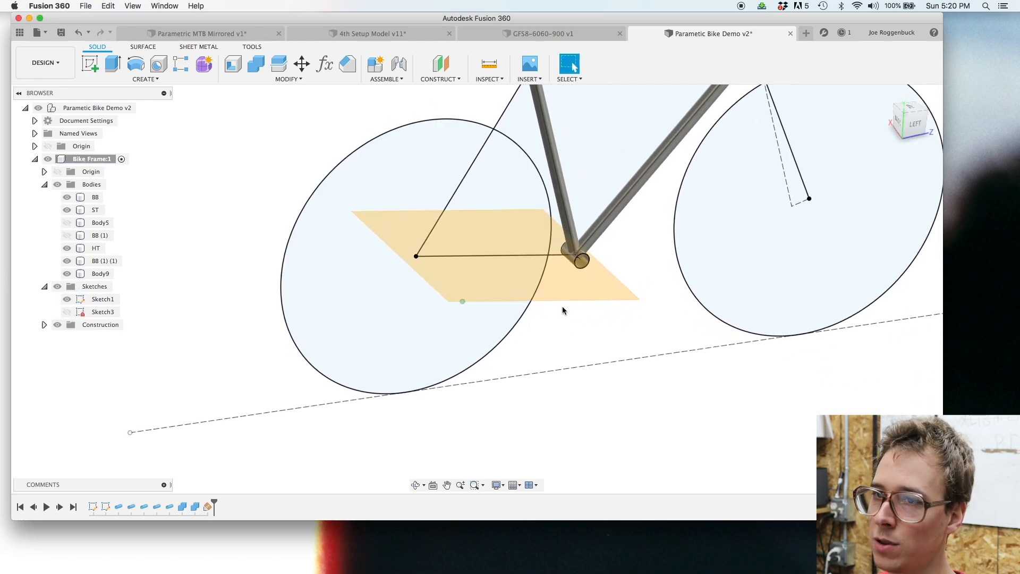
pyautogui.click(90, 67)
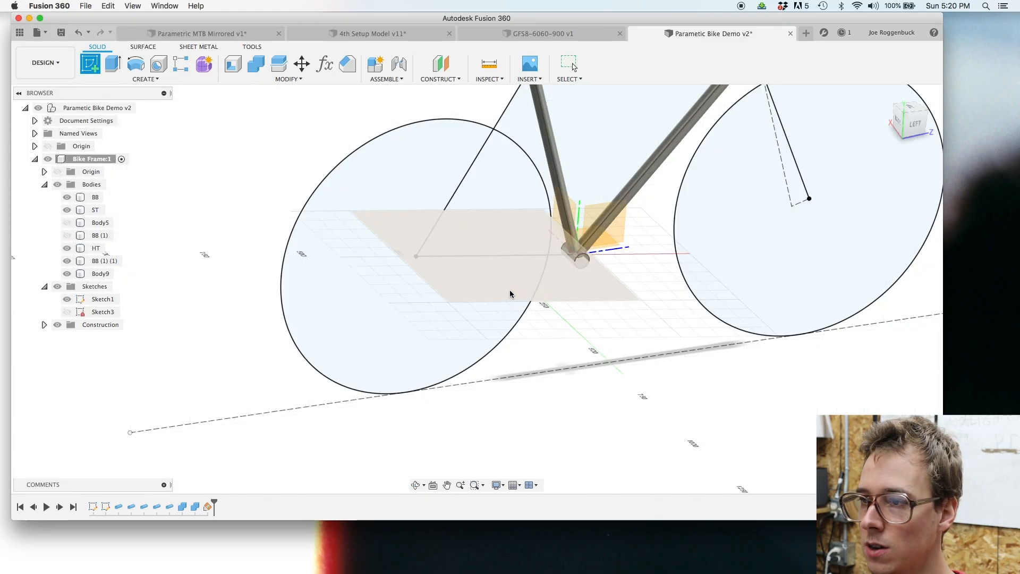
pyautogui.click(514, 295)
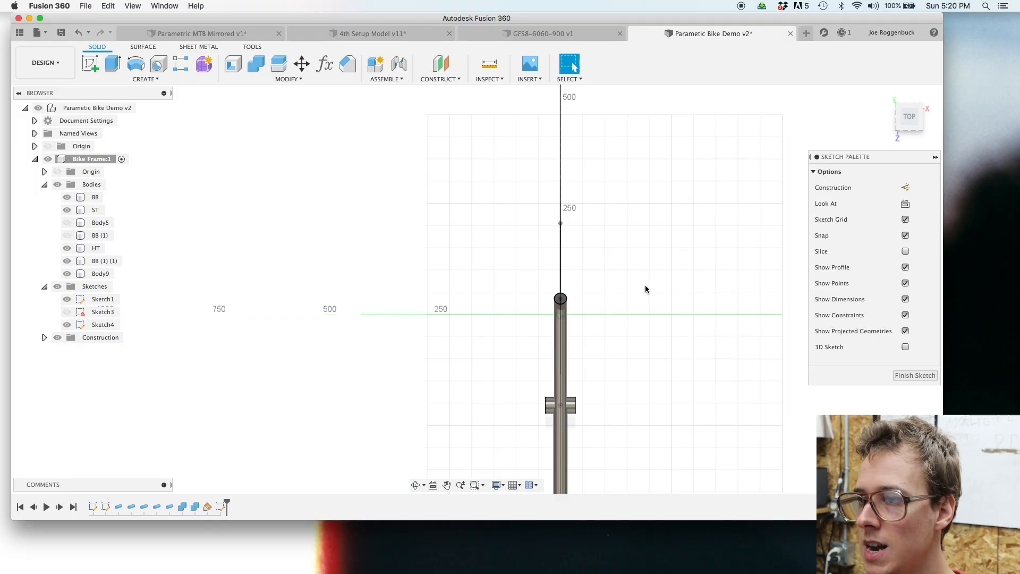
pyautogui.moveTo(651, 336); pyautogui.dragTo(648, 160, button='middle')
pyautogui.moveTo(690, 329); pyautogui.dragTo(698, 388, button='middle')
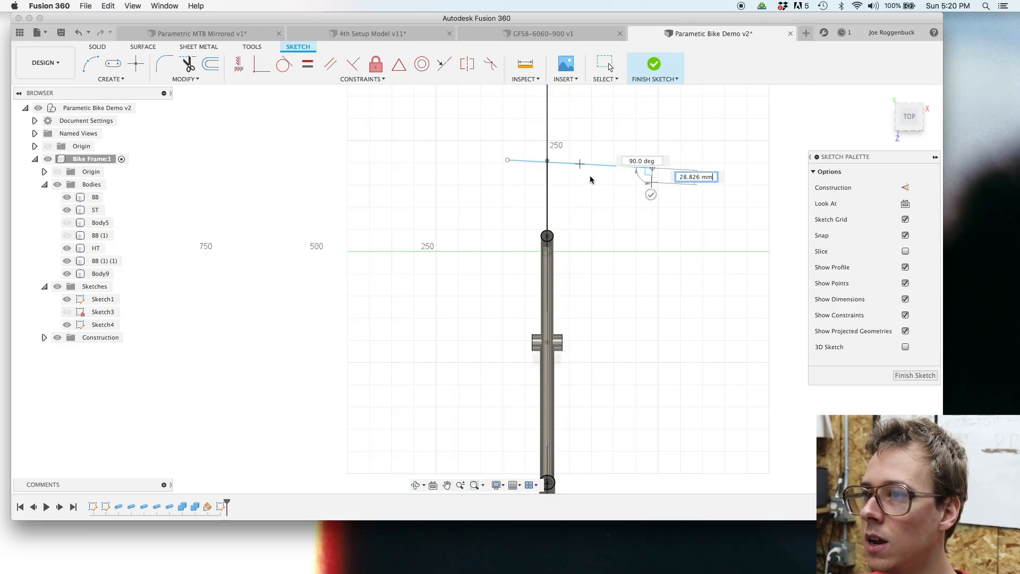
pyautogui.click(652, 168)
pyautogui.press('Escape')
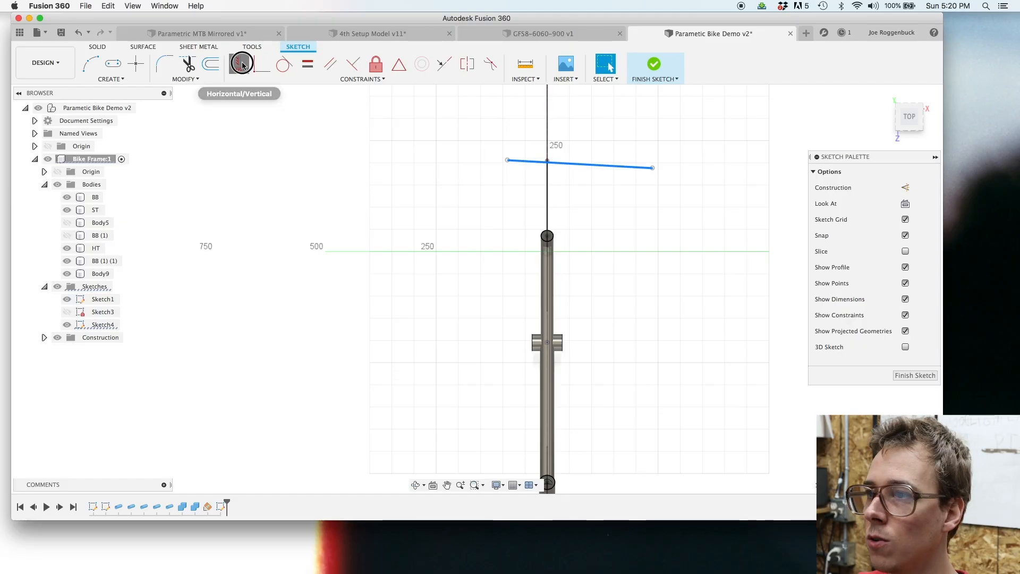
# Step: Constrain the crosswise axle line to be horizontal and place its midpoint on the rear axle point
pyautogui.click(239, 64)
pyautogui.click(400, 64)
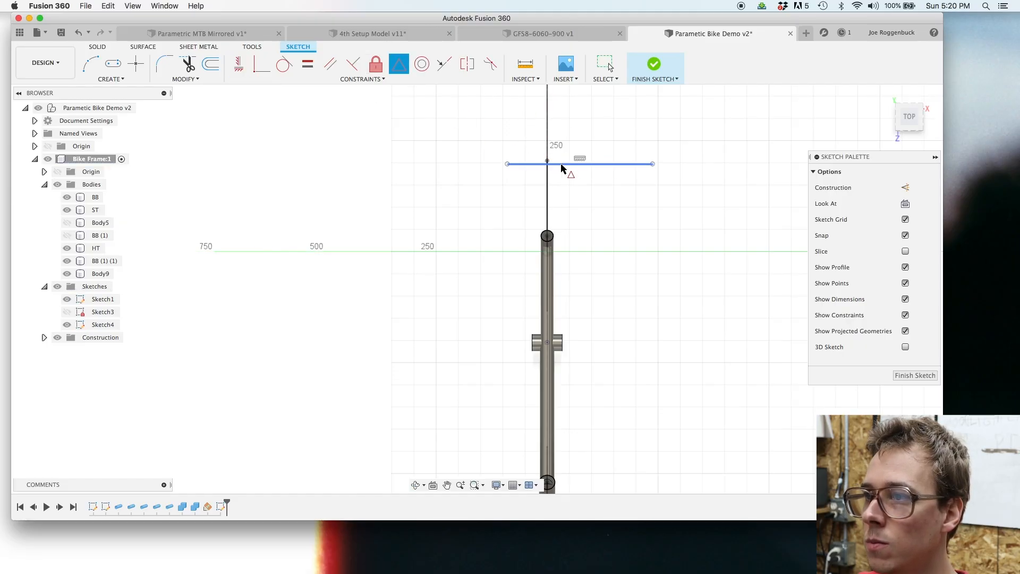
pyautogui.click(546, 160)
pyautogui.moveTo(620, 207); pyautogui.dragTo(641, 228, button='middle')
pyautogui.scroll(3, 641, 226)
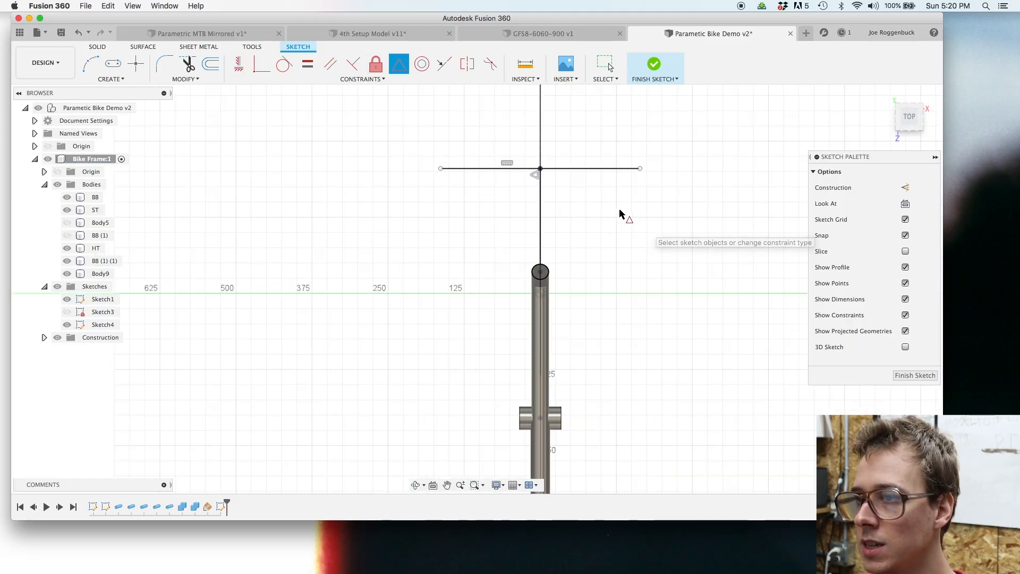
pyautogui.press('Escape')
# Step: Dimension the length of the axle line at 135 mm and change it to 130 mm
pyautogui.click(590, 169)
pyautogui.click(589, 142)
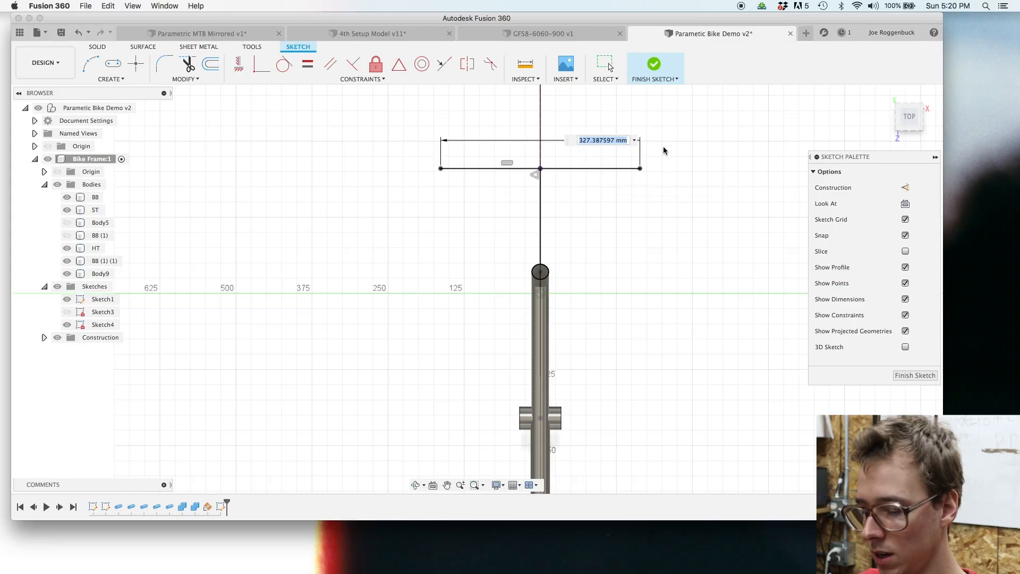
pyautogui.write('135')
pyautogui.press('Return')
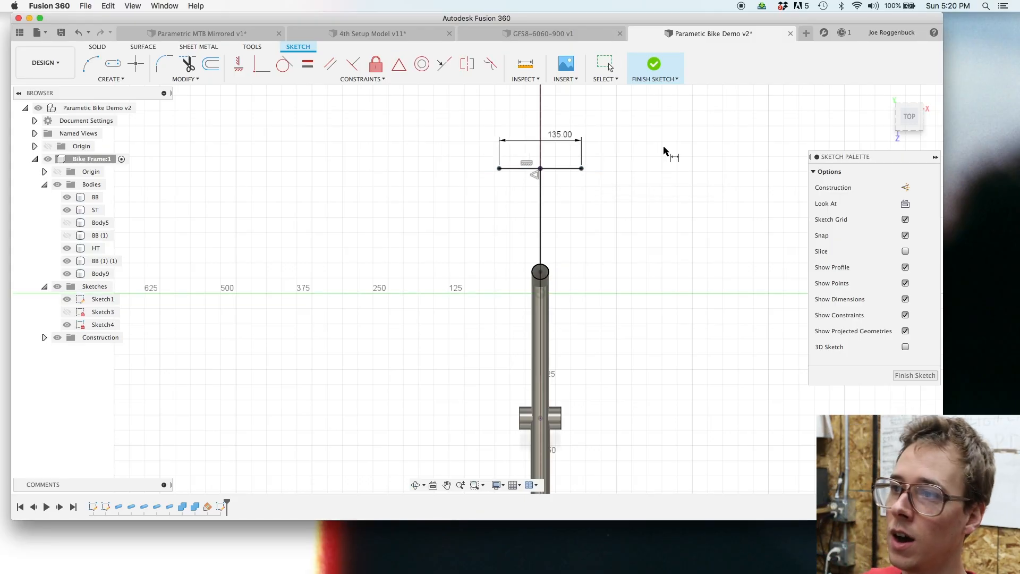
pyautogui.doubleClick(570, 136)
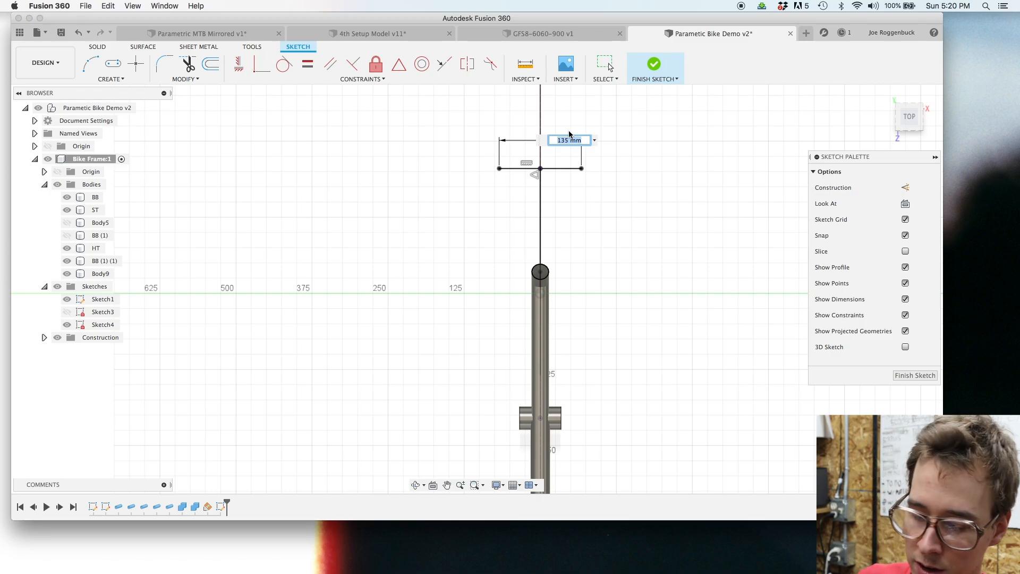
pyautogui.press('Return')
pyautogui.write('130')
pyautogui.press('Return')
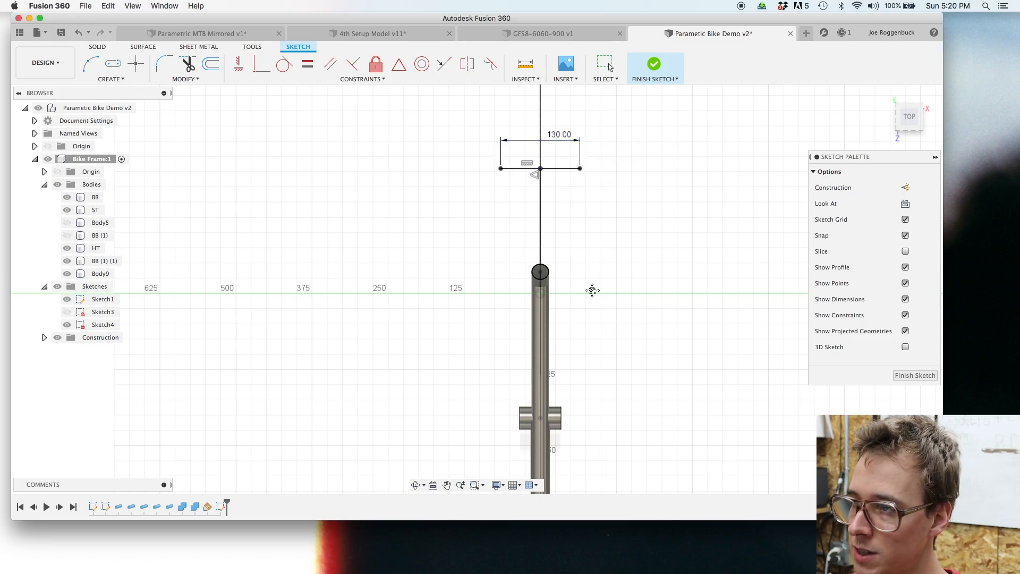
pyautogui.moveTo(593, 290); pyautogui.dragTo(660, 273, button='middle')
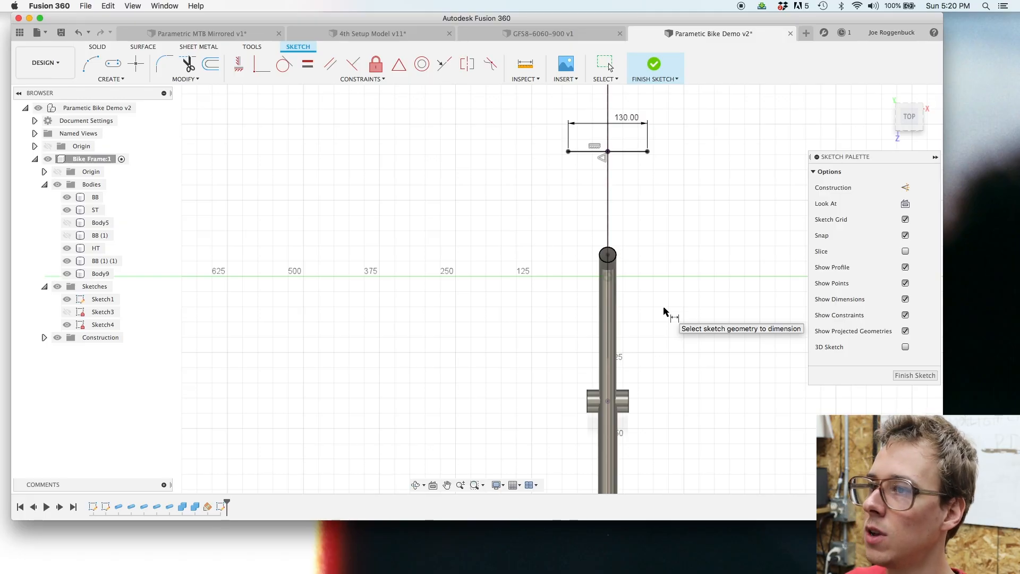
pyautogui.press('l')
pyautogui.scroll(2, 594, 371)
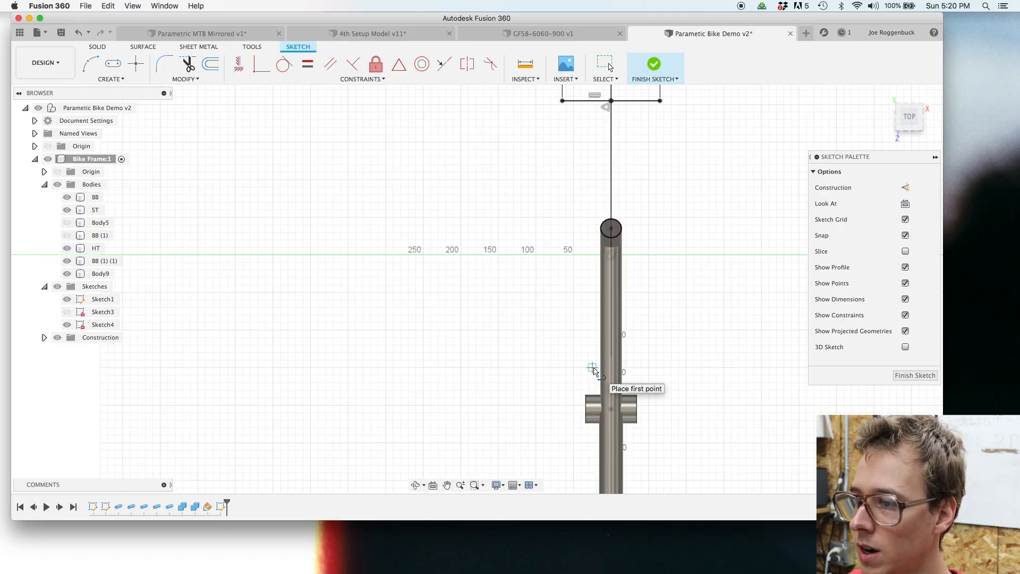
pyautogui.scroll(3, 595, 371)
pyautogui.scroll(-3, 669, 288)
pyautogui.moveTo(712, 185)
pyautogui.mouseDown(button='middle')
pyautogui.moveTo(713, 305)
pyautogui.moveTo(709, 172)
pyautogui.mouseUp(button='middle')
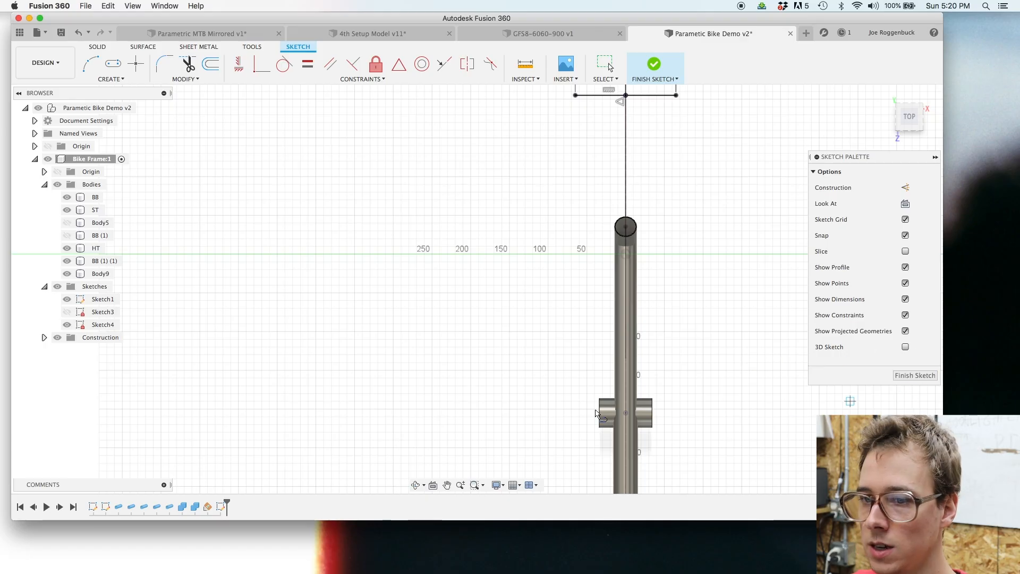
# Step: Finish the sketch, then show Sketch3 at the bottom bracket and rename it BBCL
pyautogui.click(906, 377)
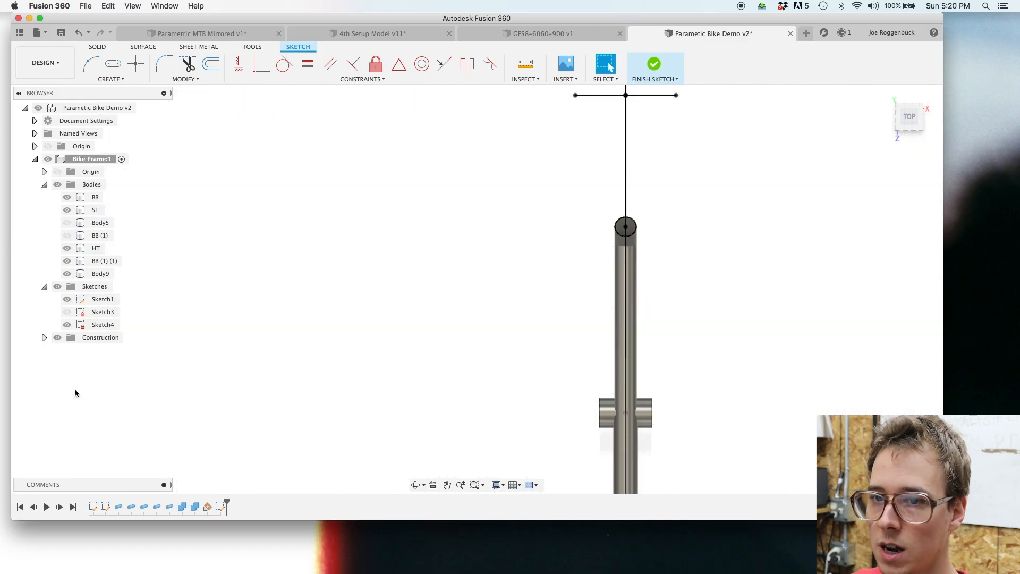
pyautogui.scroll(-3, 331, 356)
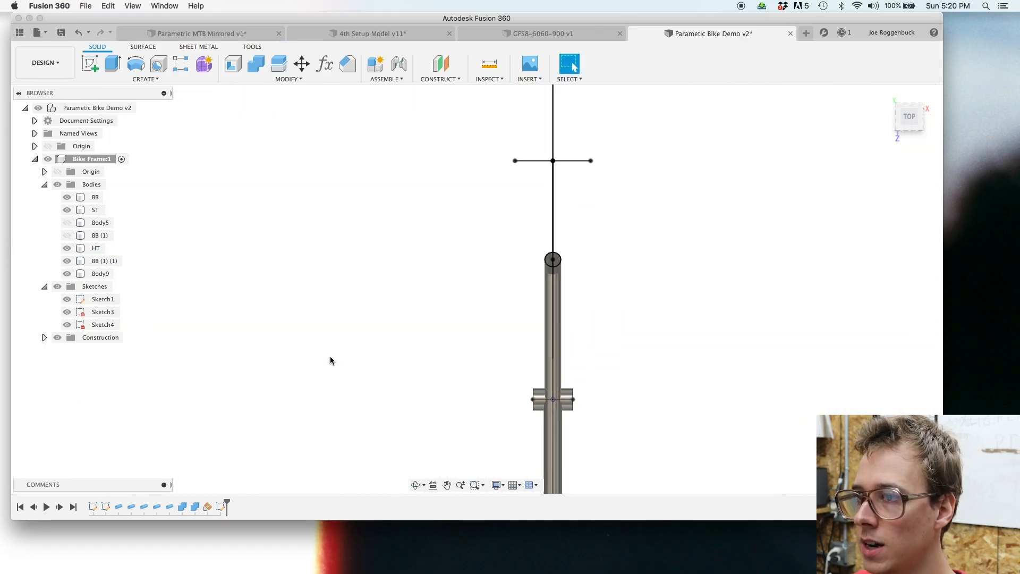
pyautogui.scroll(3, 804, 361)
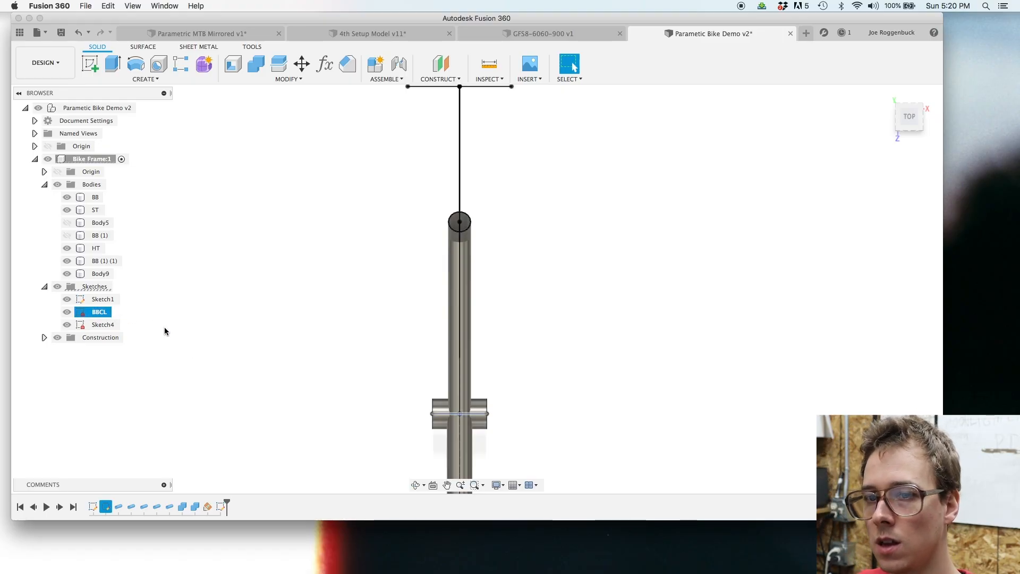
# Step: Rename Sketch1 as 2D Frame
pyautogui.click(106, 299)
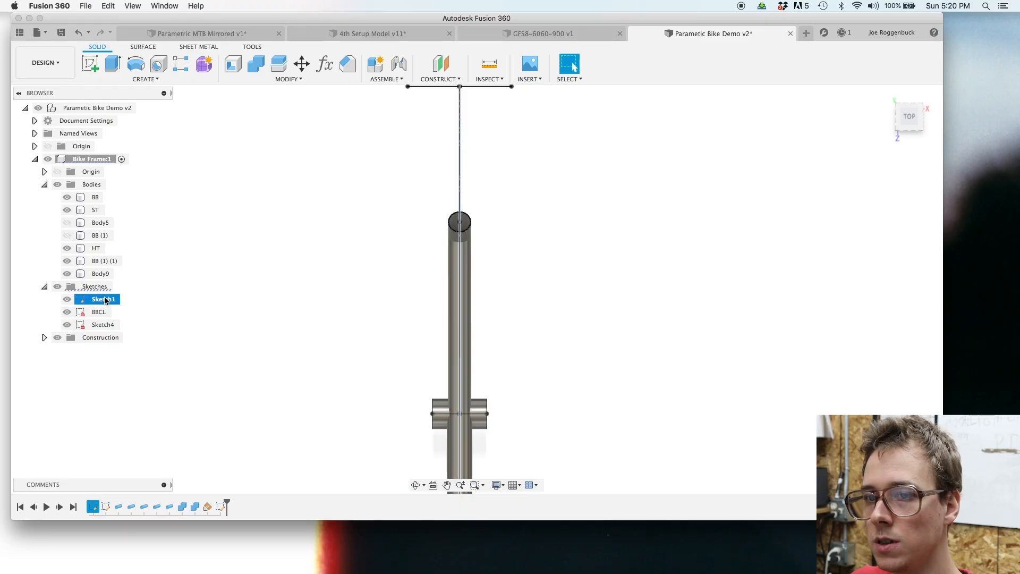
pyautogui.doubleClick(105, 300)
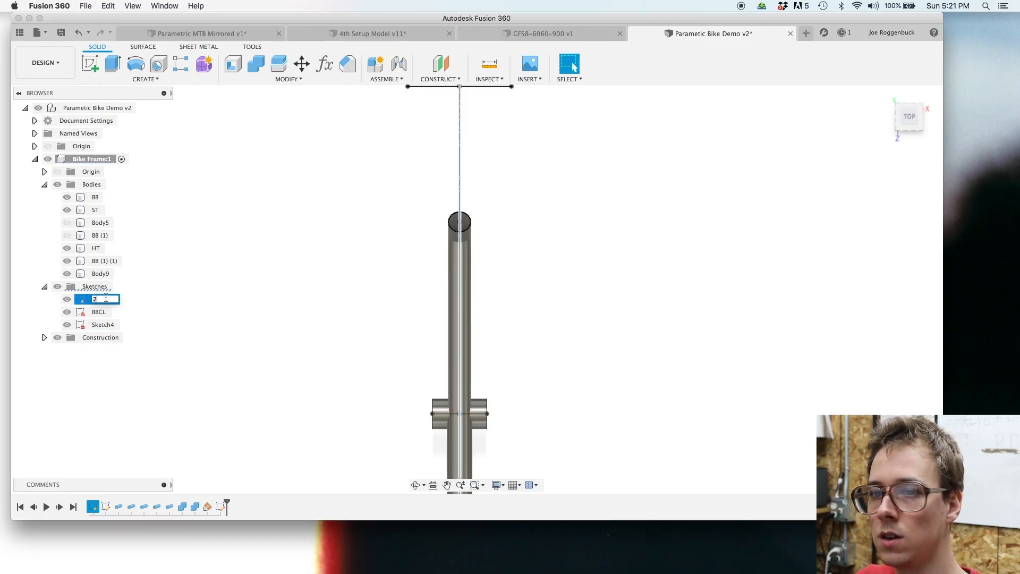
pyautogui.press('Return')
# Step: Rename Sketch4, the sketch on the chainstay plane, as CS Plane
pyautogui.click(104, 325)
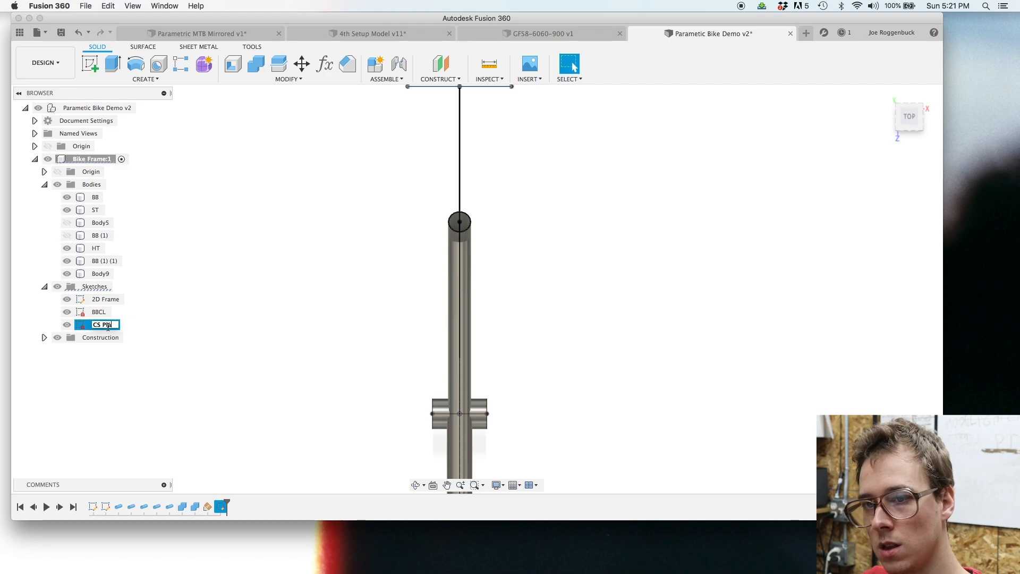
pyautogui.write('CS Plate')
pyautogui.press('BackSpace')
pyautogui.press('BackSpace')
pyautogui.write('ne')
pyautogui.press('Return')
# Step: Reopen the CS Plane sketch for editing
pyautogui.moveTo(654, 228); pyautogui.dragTo(638, 345, button='middle')
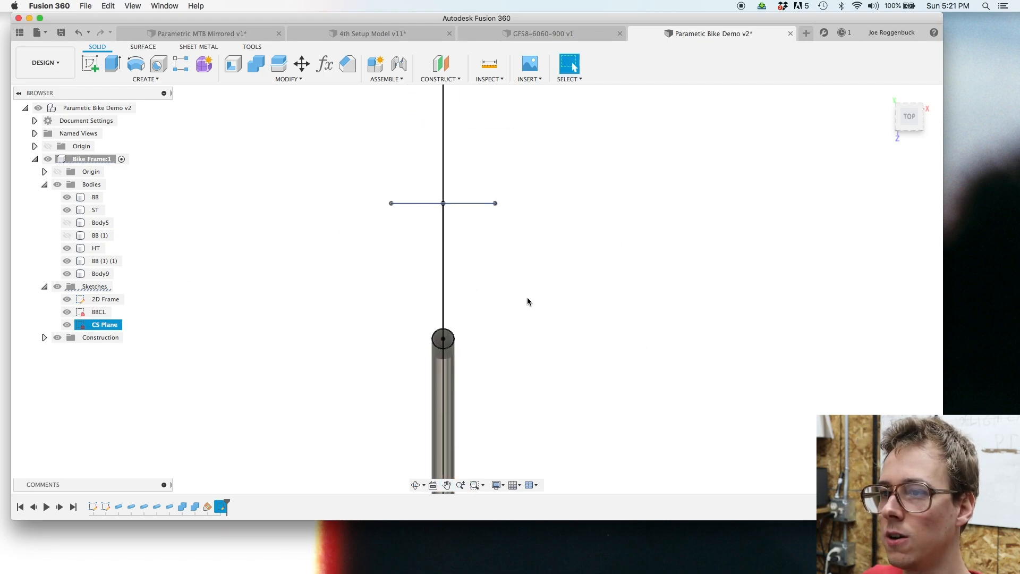
pyautogui.moveTo(498, 387); pyautogui.dragTo(573, 237, button='middle')
pyautogui.rightClick(221, 505)
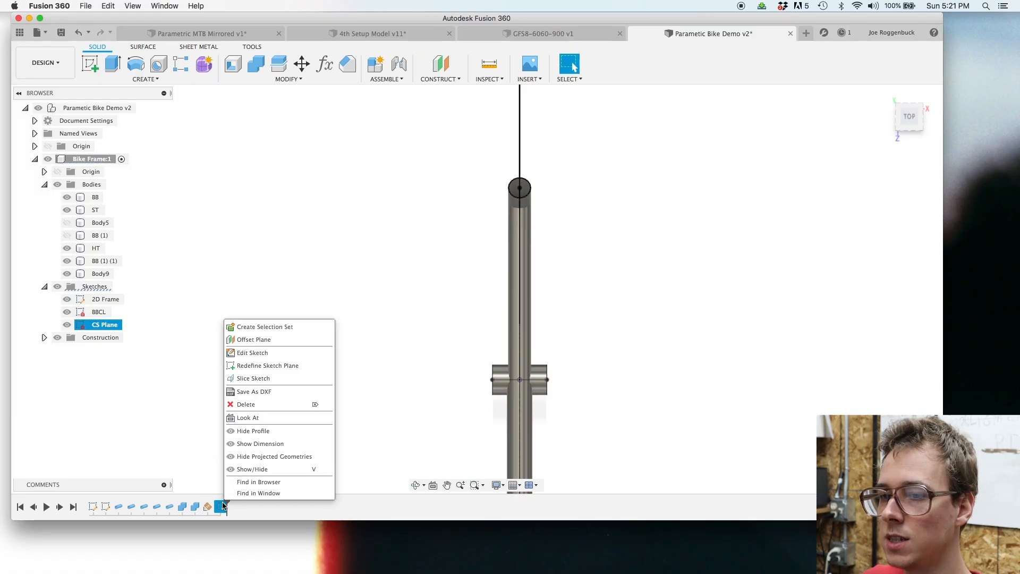
pyautogui.click(263, 353)
pyautogui.moveTo(630, 231); pyautogui.dragTo(610, 323, button='middle')
pyautogui.scroll(-3, 611, 323)
pyautogui.moveTo(608, 380); pyautogui.dragTo(630, 322, button='middle')
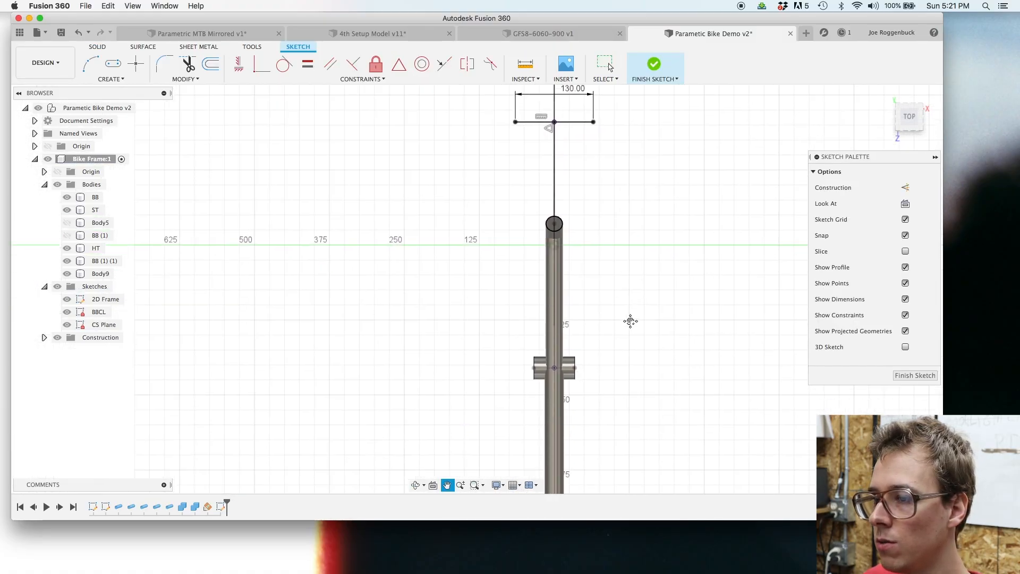
# Step: Draw a chainstay line about 411 mm long from the left half of the axle line to the left half of the bottom bracket centerline
pyautogui.press('l')
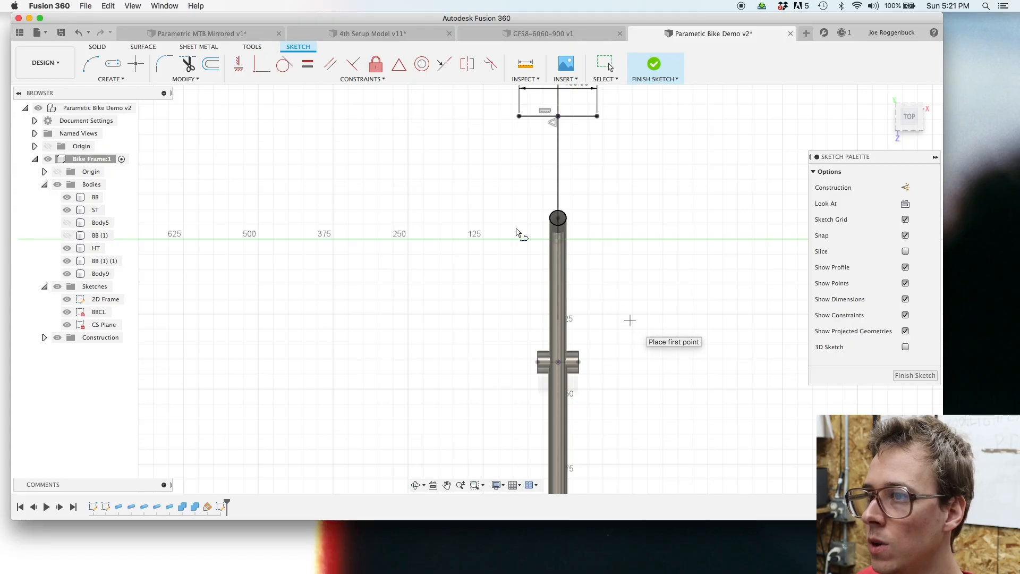
pyautogui.click(530, 117)
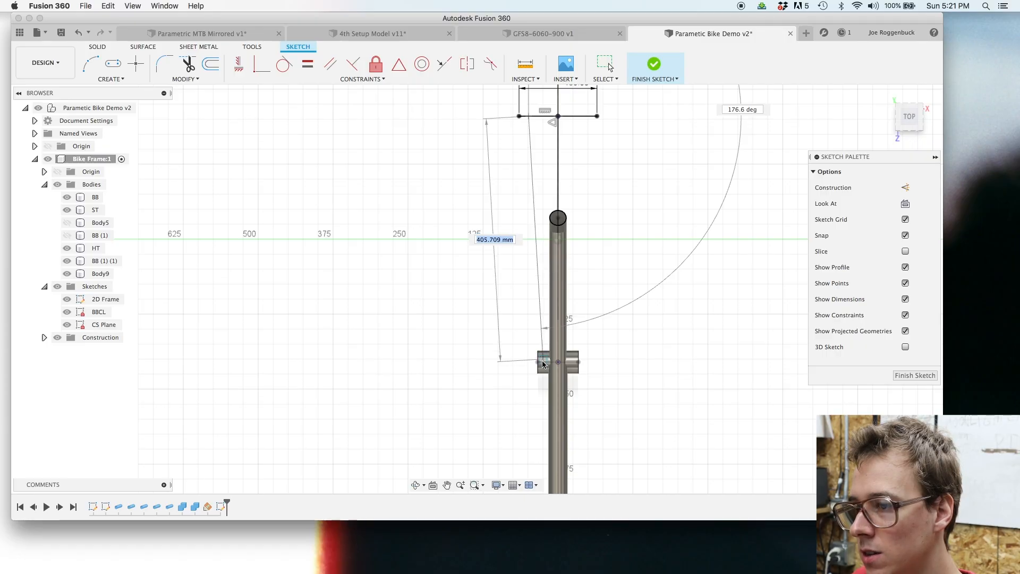
pyautogui.scroll(2, 544, 362)
pyautogui.scroll(5, 543, 361)
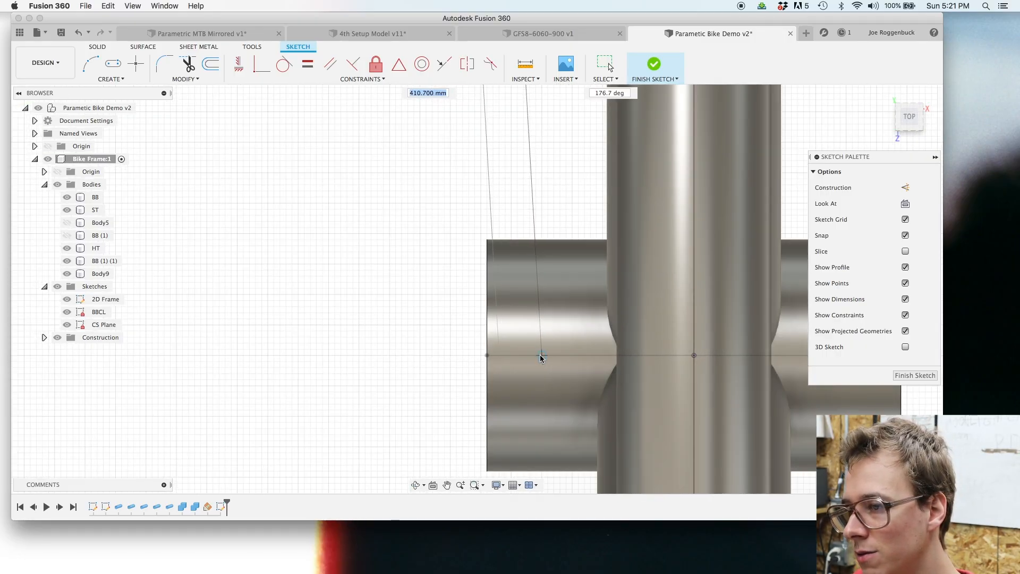
pyautogui.click(540, 355)
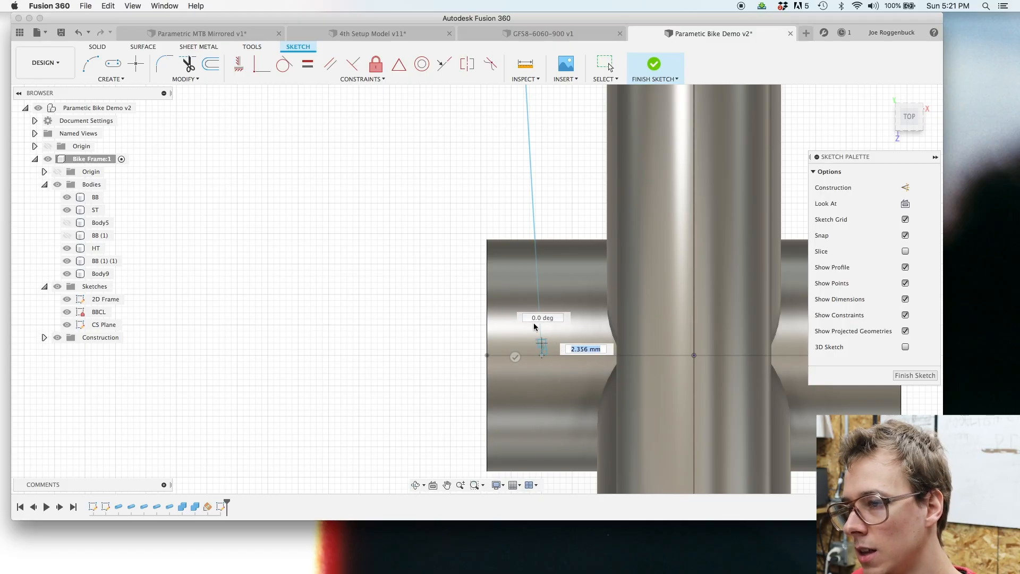
pyautogui.press('Escape')
pyautogui.scroll(-6, 405, 240)
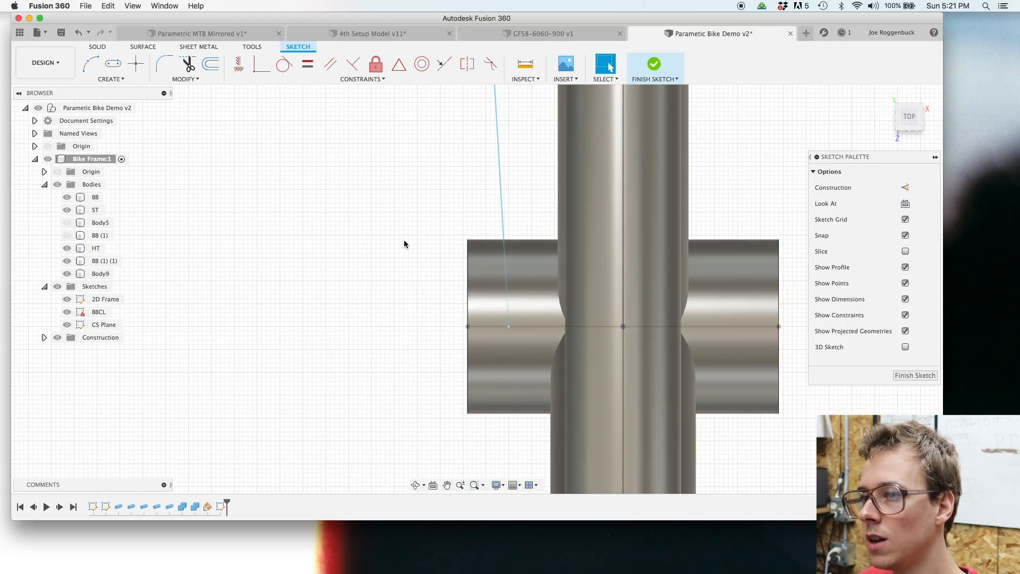
pyautogui.moveTo(698, 197); pyautogui.dragTo(561, 502, button='middle')
pyautogui.scroll(-5, 494, 204)
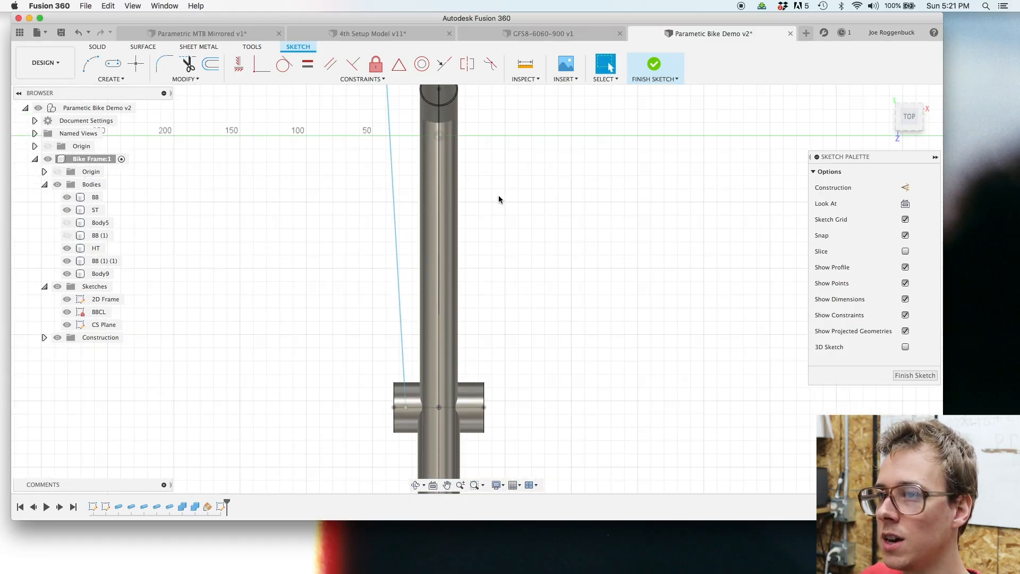
pyautogui.moveTo(551, 169); pyautogui.dragTo(575, 366, button='middle')
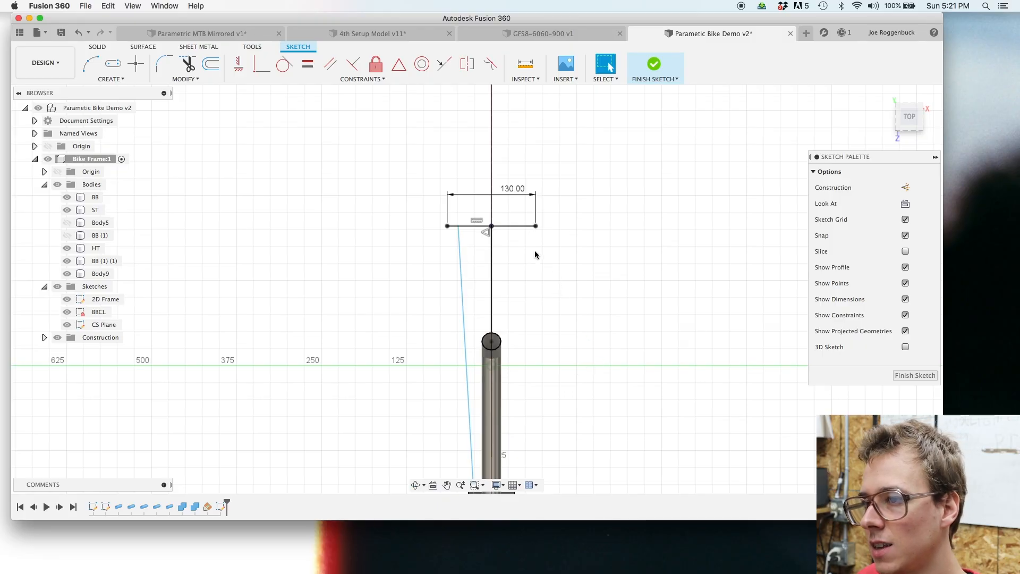
# Step: Draw a second chainstay line about 410 mm long from the right half of the axle line to the bottom bracket's right side
pyautogui.scroll(4, 521, 263)
pyautogui.moveTo(528, 250); pyautogui.dragTo(544, 375, button='middle')
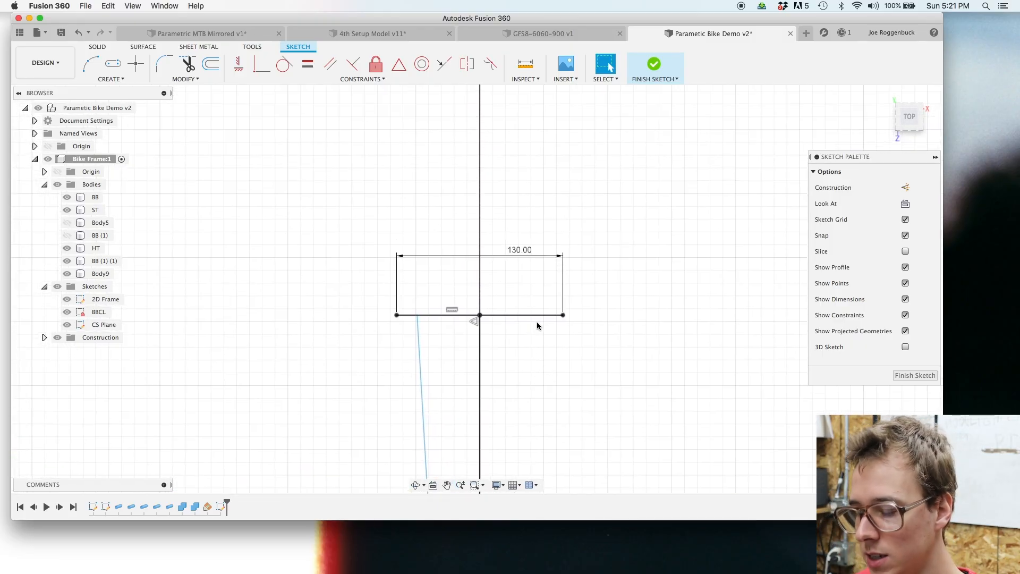
pyautogui.click(547, 317)
pyautogui.moveTo(543, 387); pyautogui.dragTo(629, 143, button='middle')
pyautogui.moveTo(636, 266); pyautogui.dragTo(649, 93, button='middle')
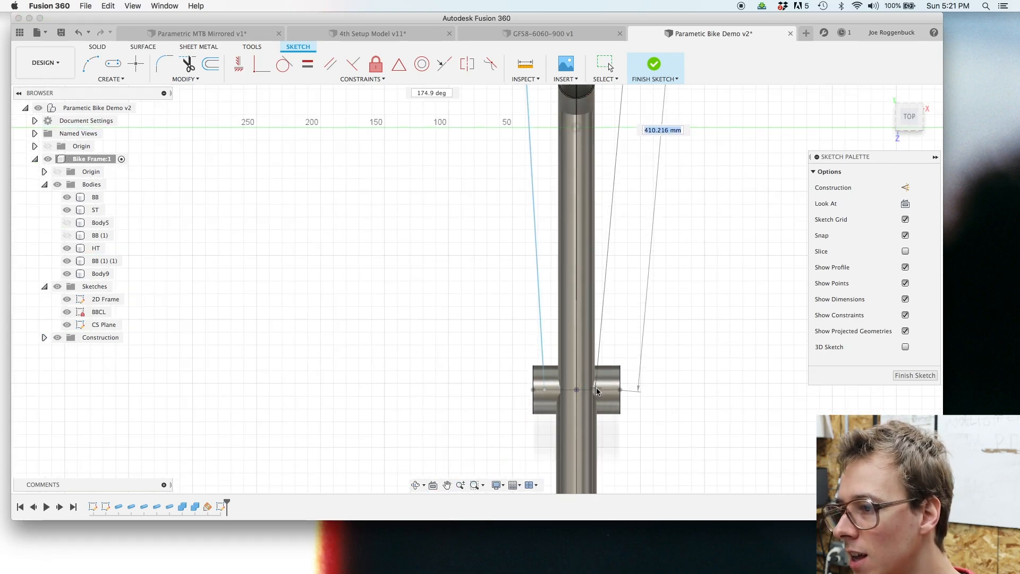
pyautogui.click(612, 390)
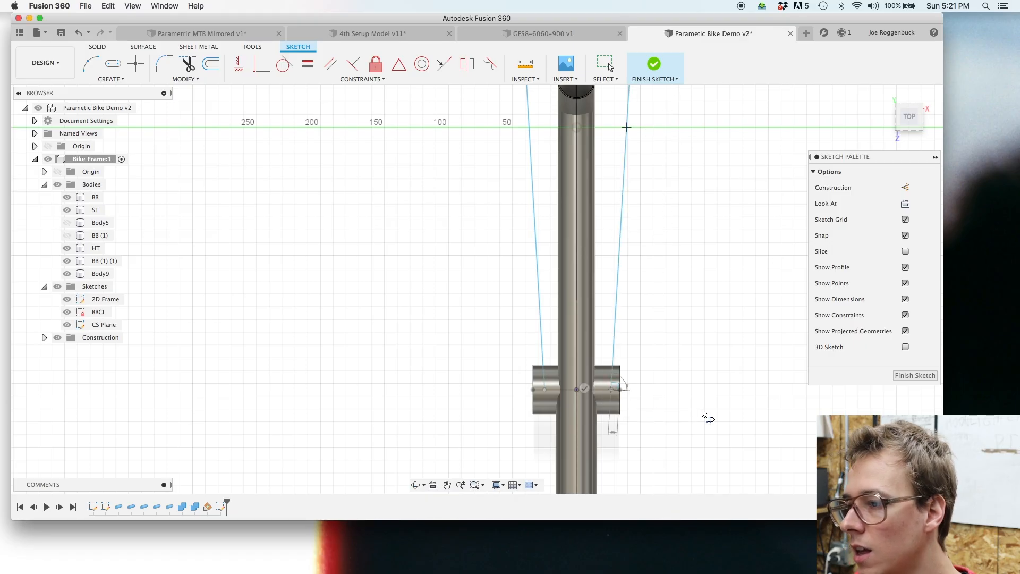
pyautogui.press('Escape')
# Step: Apply coincident constraints tying the front endpoints of both chainstay lines to the bottom bracket centerline
pyautogui.scroll(5, 657, 323)
pyautogui.moveTo(679, 318); pyautogui.dragTo(731, 153, button='middle')
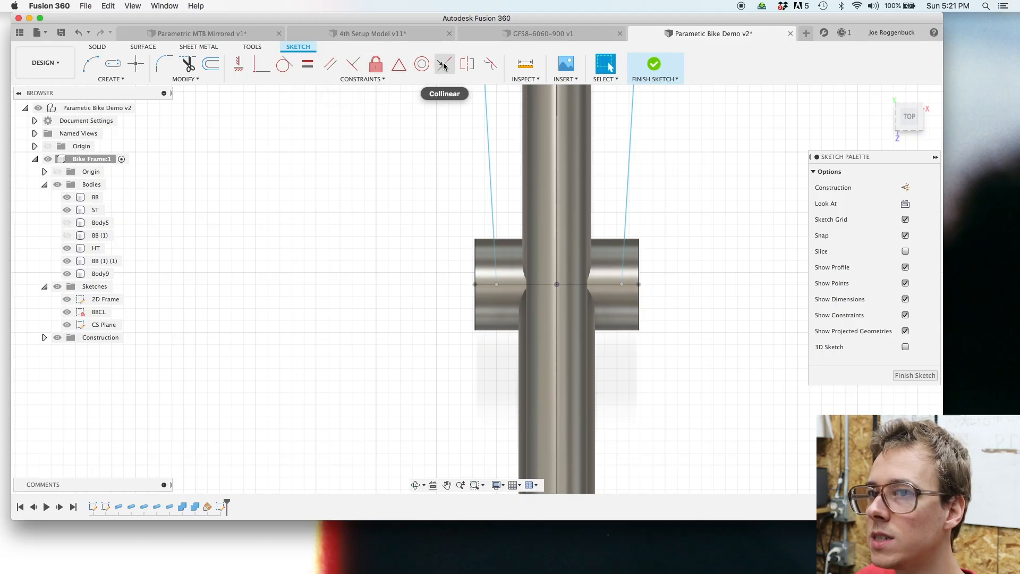
pyautogui.click(262, 64)
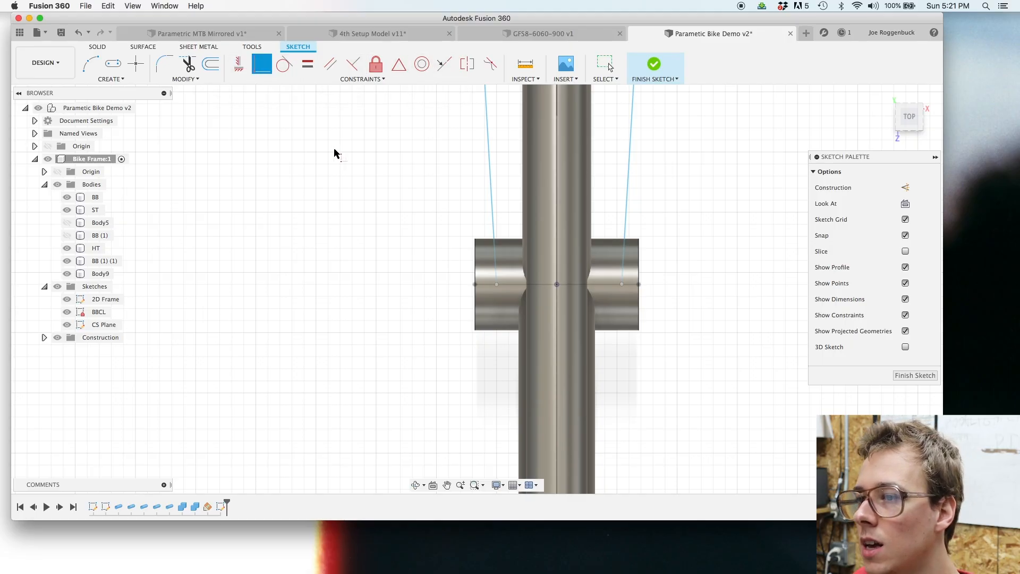
pyautogui.click(497, 284)
pyautogui.click(511, 285)
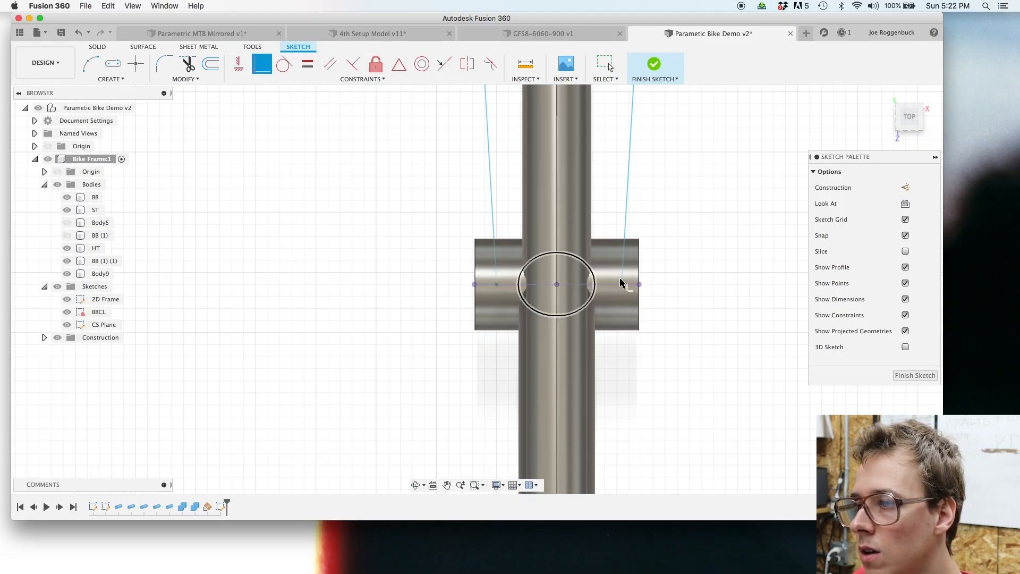
pyautogui.click(623, 285)
pyautogui.click(611, 285)
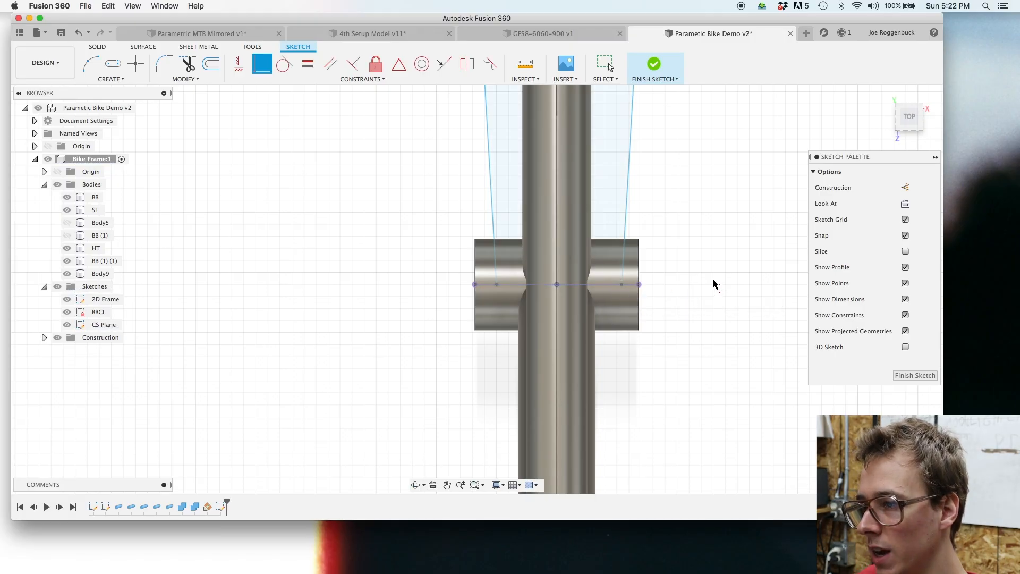
# Step: Dimension the right chainstay's front endpoint 12 mm from the right end of the bottom bracket centerline
pyautogui.scroll(-2, 712, 280)
pyautogui.scroll(-1, 712, 280)
pyautogui.press('d')
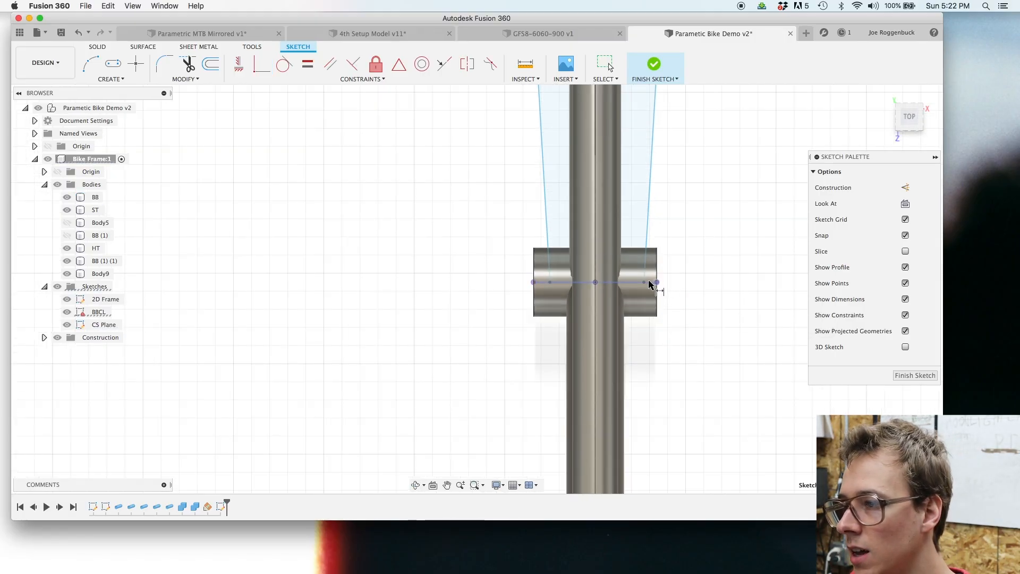
pyautogui.click(652, 371)
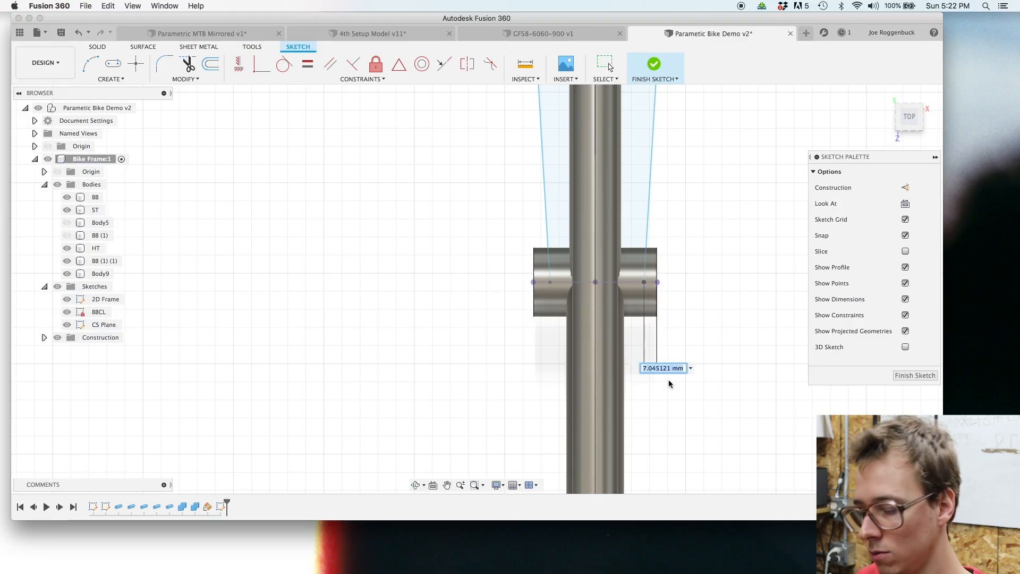
pyautogui.write('12')
pyautogui.press('Return')
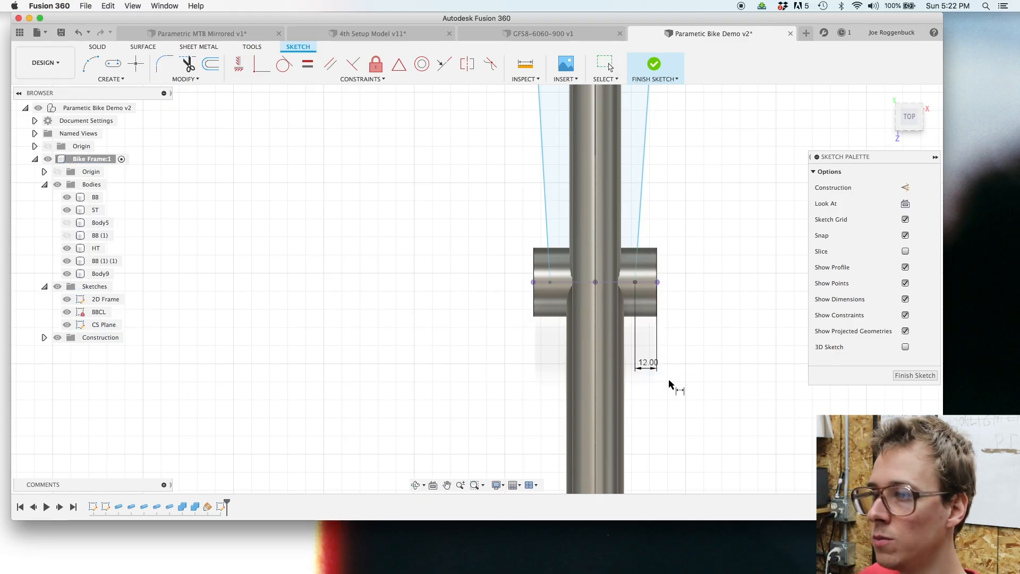
# Step: Dimension the left chainstay's front endpoint from the centerline's left end, linking it to the right offset dimension d78
pyautogui.click(550, 283)
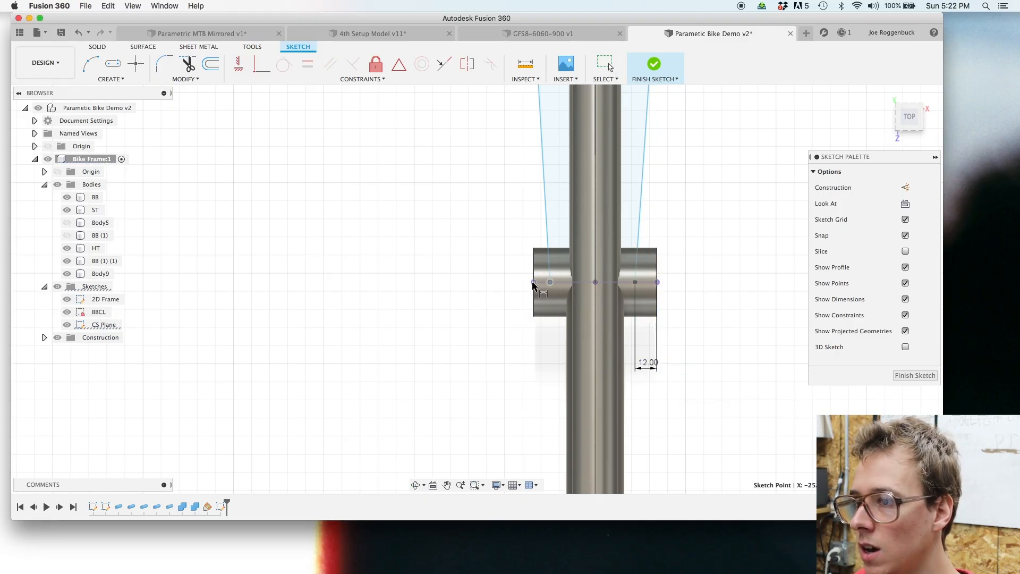
pyautogui.click(534, 283)
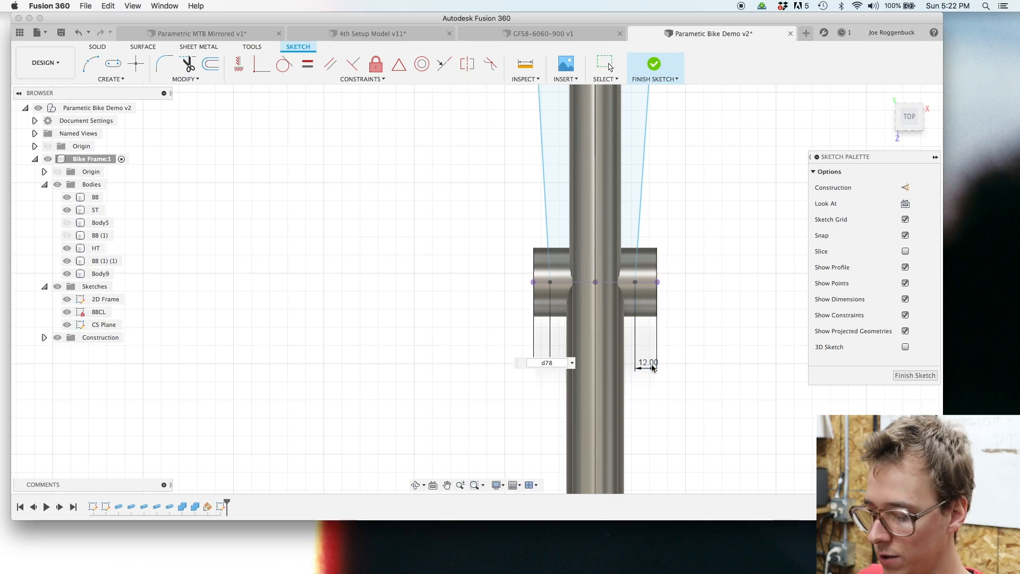
pyautogui.press('Return')
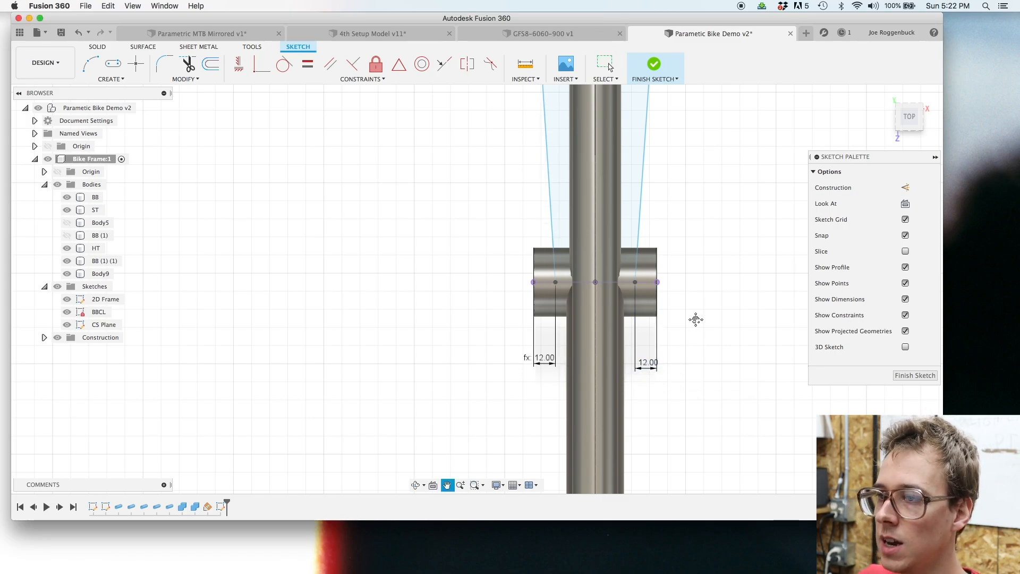
# Step: Set the right chainstay's offset at the bottom bracket to 13 mm, keeping the left offset linked to d78
pyautogui.moveTo(696, 319); pyautogui.dragTo(688, 373, button='middle')
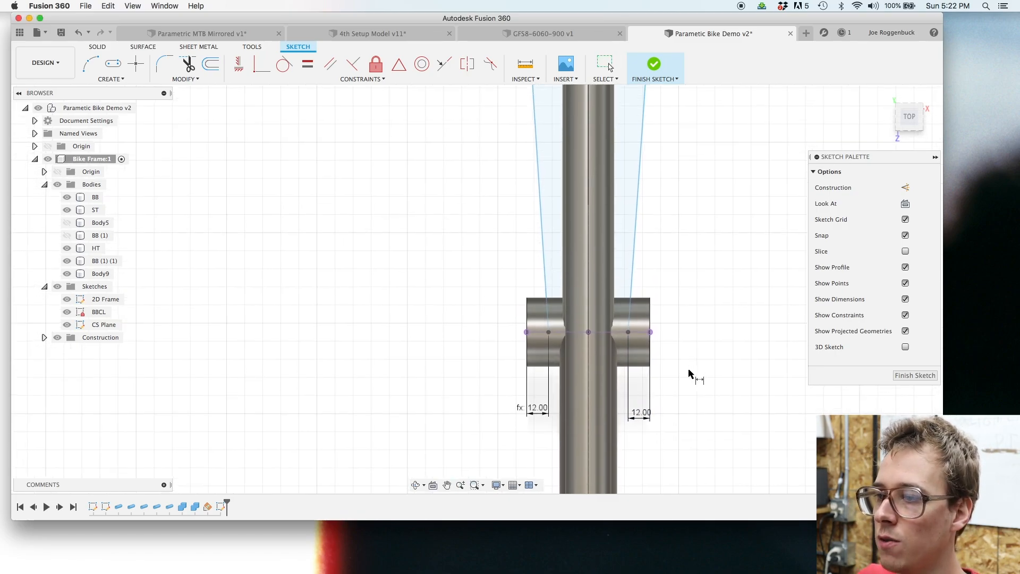
pyautogui.doubleClick(641, 413)
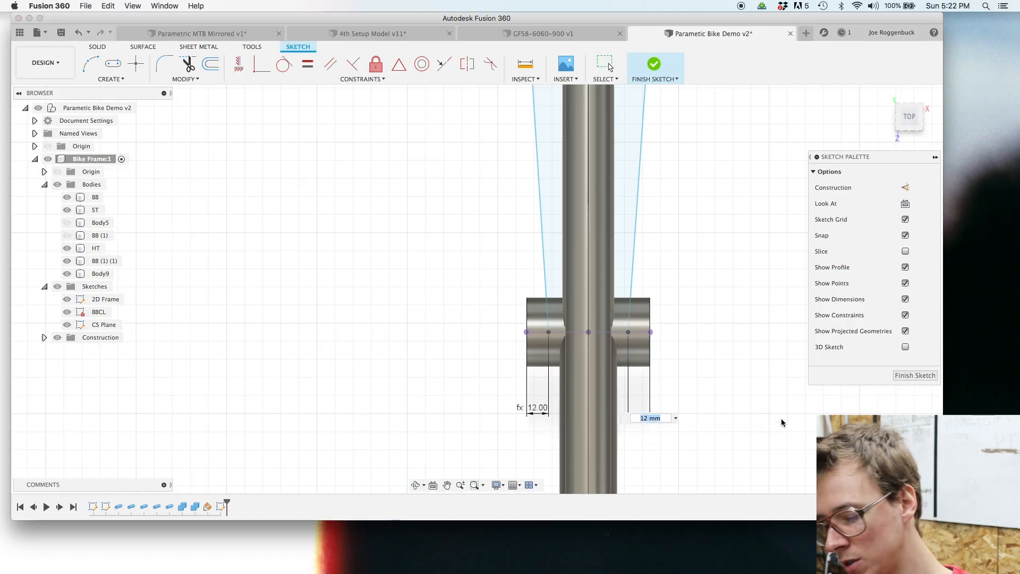
pyautogui.press('Return')
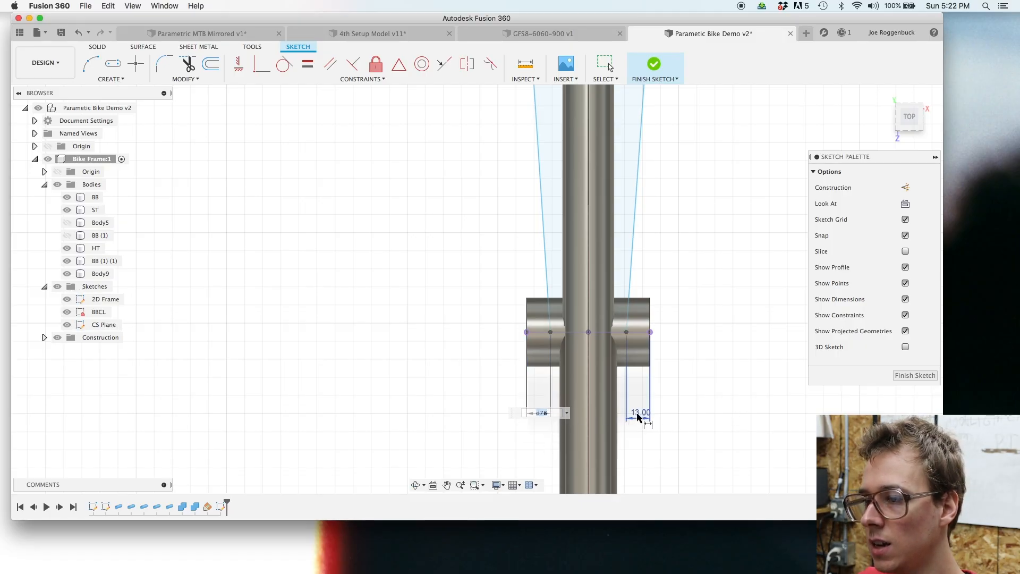
pyautogui.press('Return')
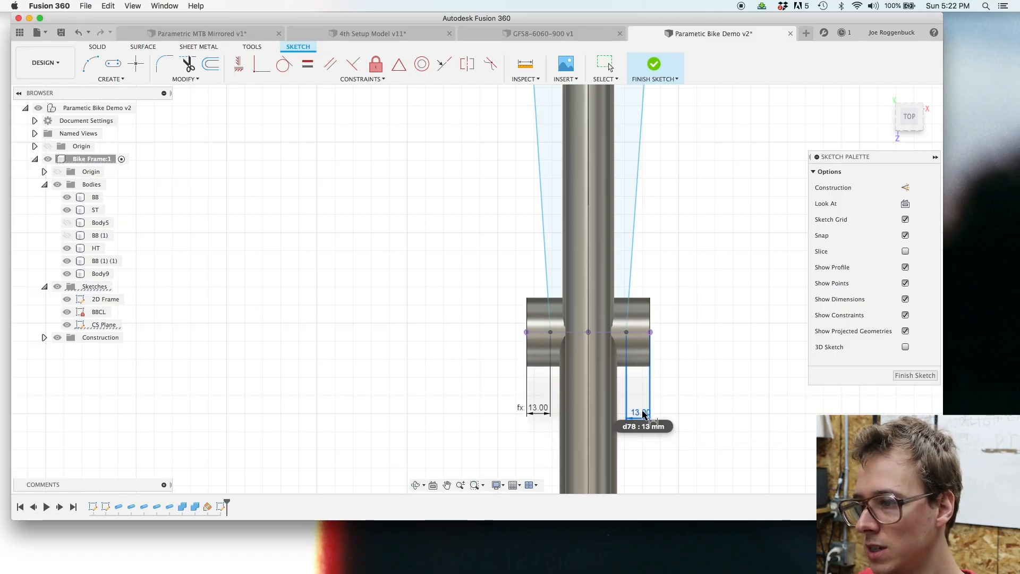
# Step: Dimension the right chainstay's rear endpoint from the right end of the axle line using the dos parameter (13 mm)
pyautogui.scroll(-4, 712, 357)
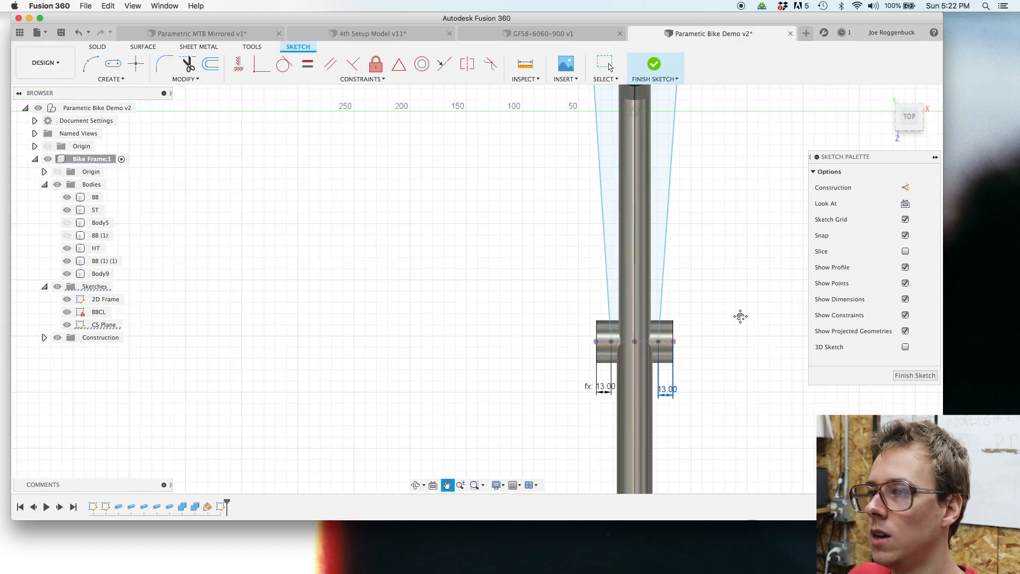
pyautogui.moveTo(740, 314); pyautogui.dragTo(728, 405, button='middle')
pyautogui.moveTo(694, 198); pyautogui.dragTo(682, 293, button='middle')
pyautogui.moveTo(743, 98)
pyautogui.mouseDown(button='middle')
pyautogui.moveTo(733, 292)
pyautogui.moveTo(747, 330)
pyautogui.mouseUp(button='middle')
pyautogui.scroll(3, 734, 292)
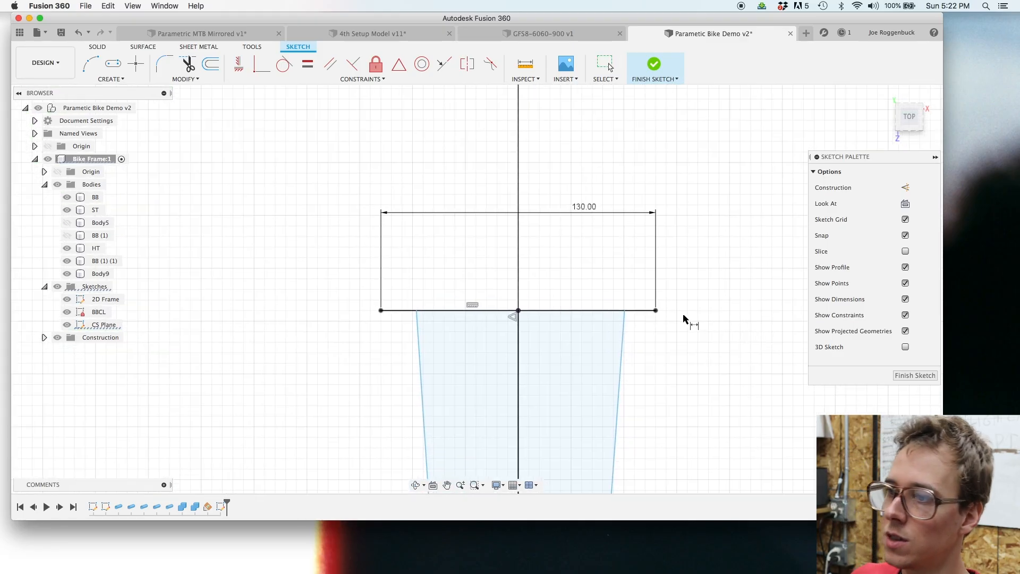
pyautogui.click(655, 311)
pyautogui.click(625, 312)
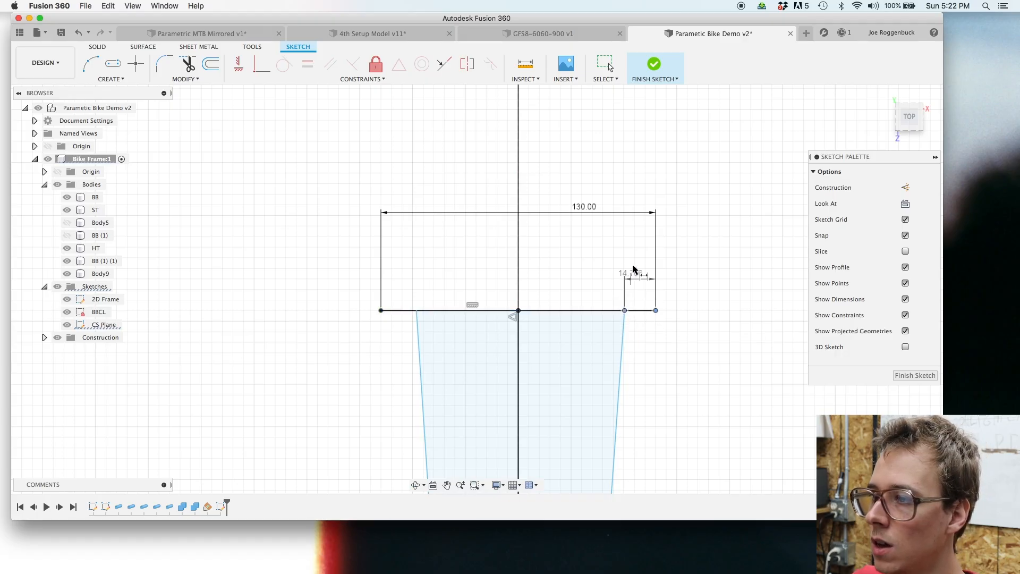
pyautogui.click(658, 273)
pyautogui.write('dos')
pyautogui.press('Return')
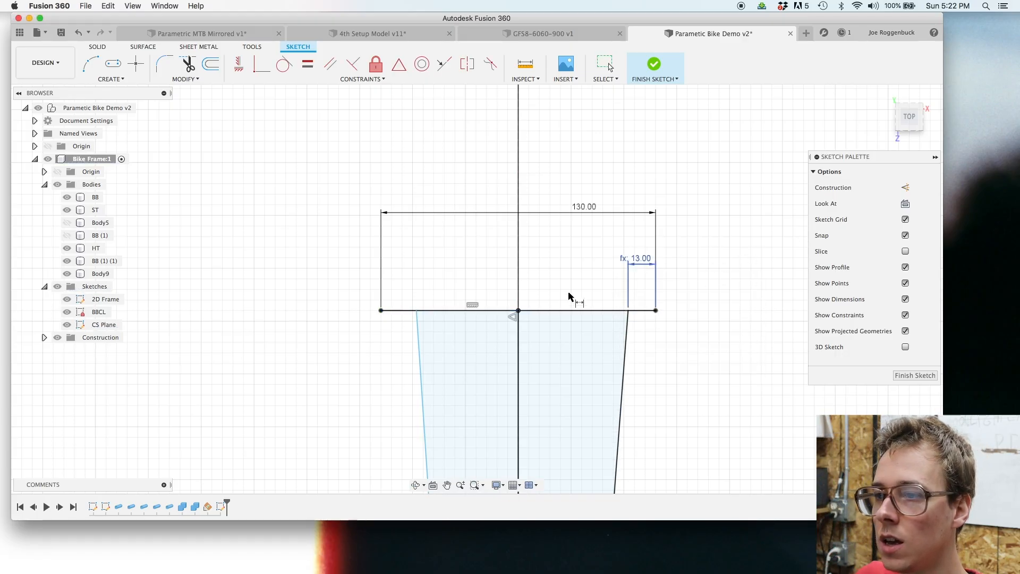
# Step: Dimension the left chainstay's rear endpoint from the axle line's left end using the dos parameter, and finish the sketch
pyautogui.click(382, 312)
pyautogui.click(416, 311)
pyautogui.click(404, 269)
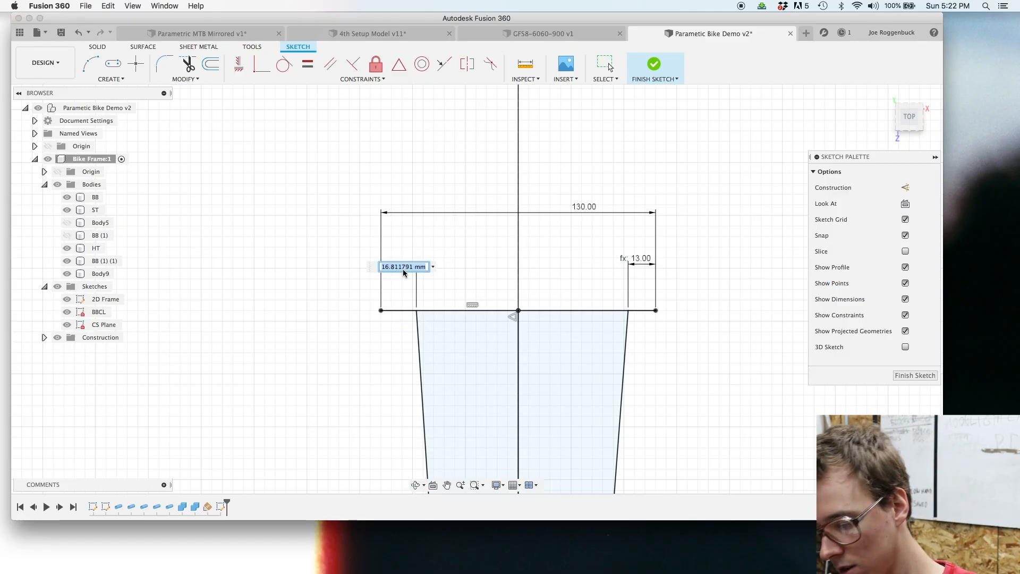
pyautogui.write('dos')
pyautogui.press('Return')
pyautogui.press('Return')
pyautogui.scroll(-3, 520, 259)
pyautogui.scroll(-3, 691, 383)
pyautogui.moveTo(686, 355); pyautogui.dragTo(669, 280, button='middle')
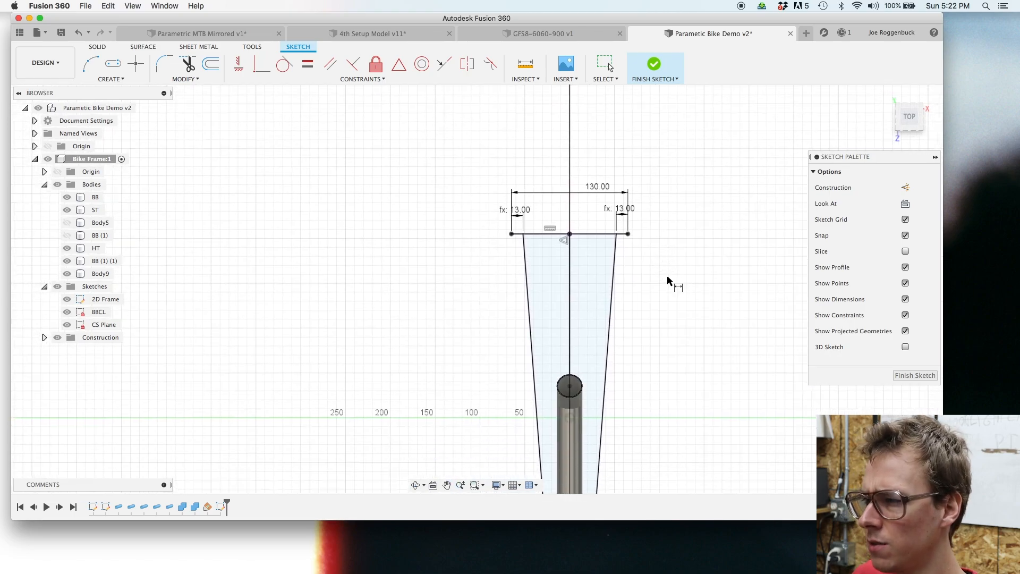
pyautogui.click(915, 376)
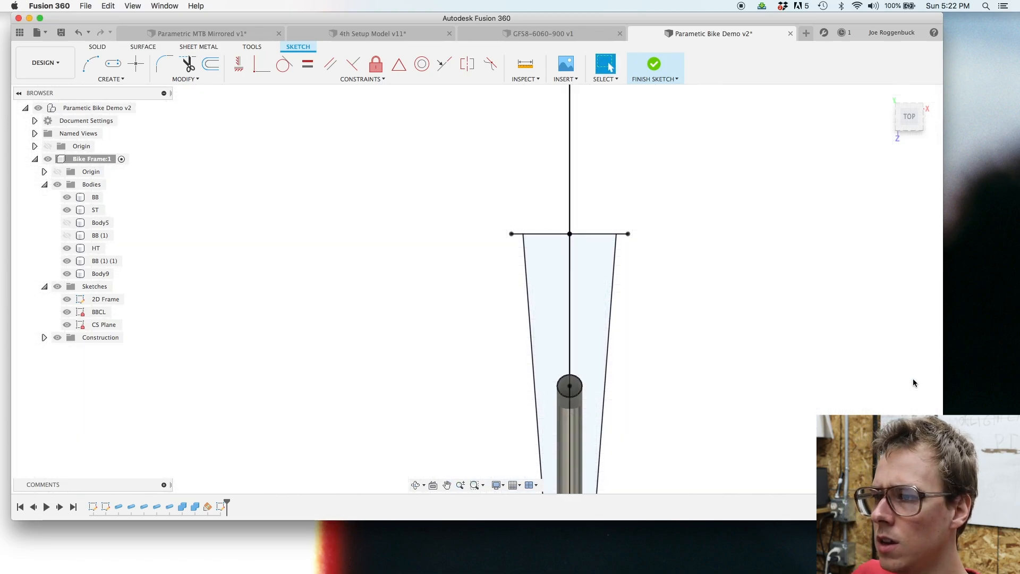
# Step: Create a hollow circular pipe along the left chainstay line with section size CSDia and 1 mm thickness as a new body
pyautogui.moveTo(719, 349)
pyautogui.mouseDown(button='middle')
pyautogui.moveTo(681, 209)
pyautogui.moveTo(663, 259)
pyautogui.moveTo(746, 312)
pyautogui.mouseUp(button='middle')
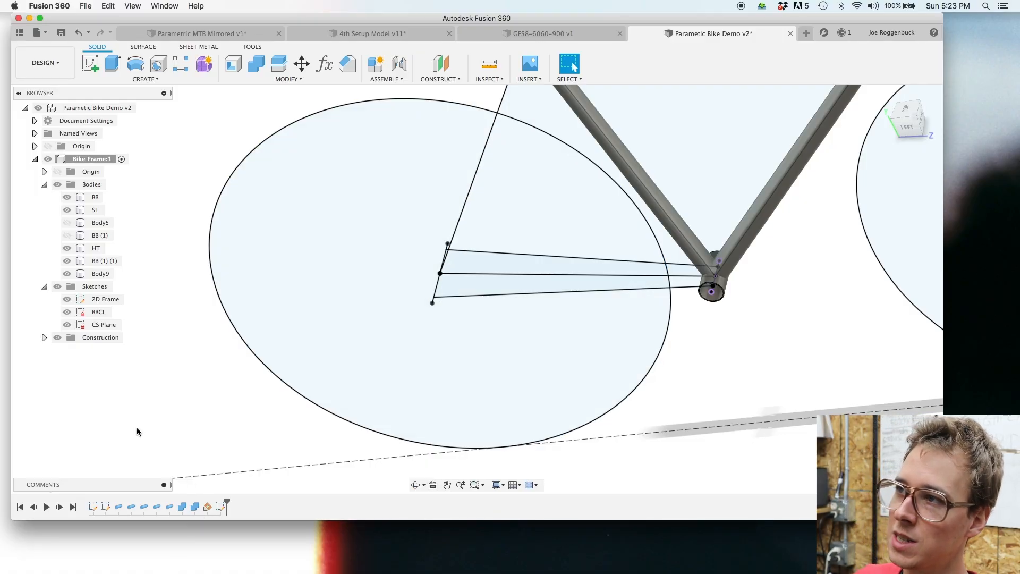
pyautogui.scroll(-1, 161, 412)
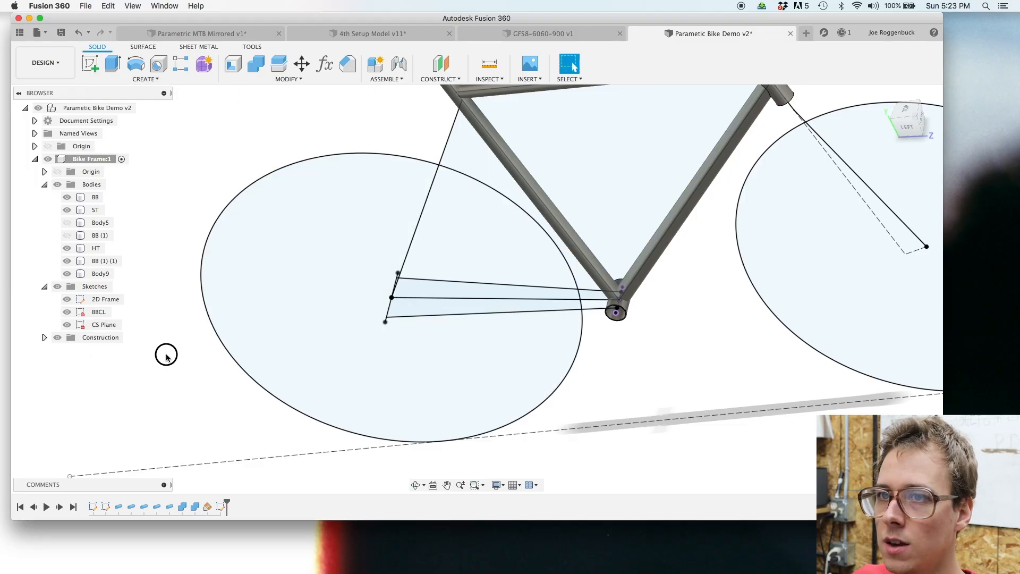
pyautogui.click(145, 80)
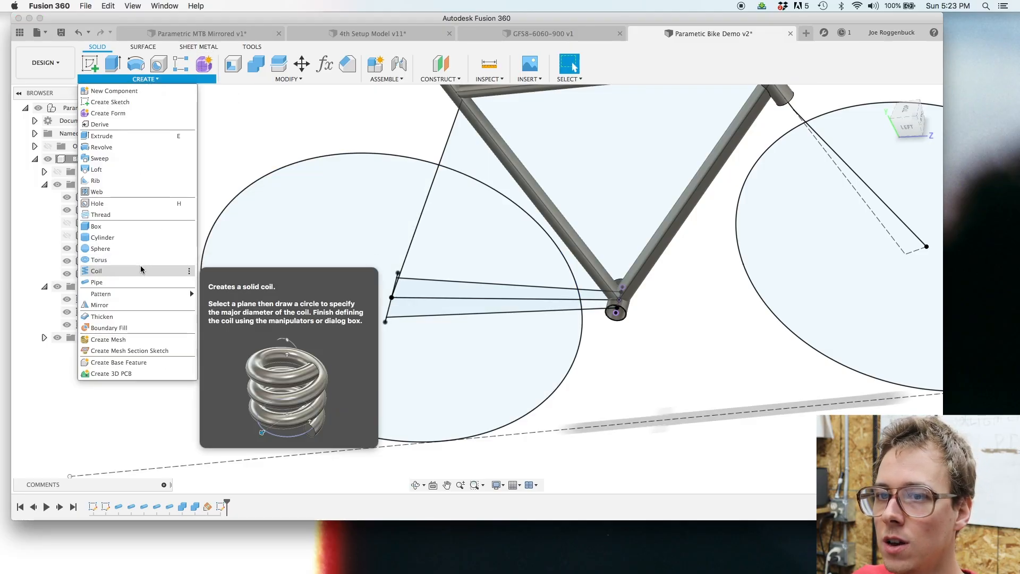
pyautogui.click(139, 282)
pyautogui.click(420, 320)
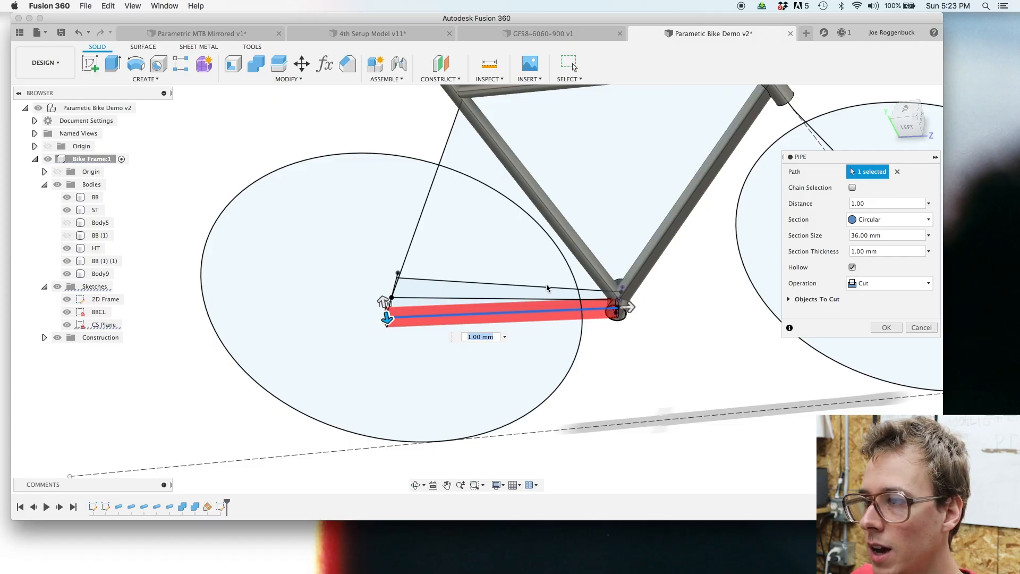
pyautogui.click(886, 235)
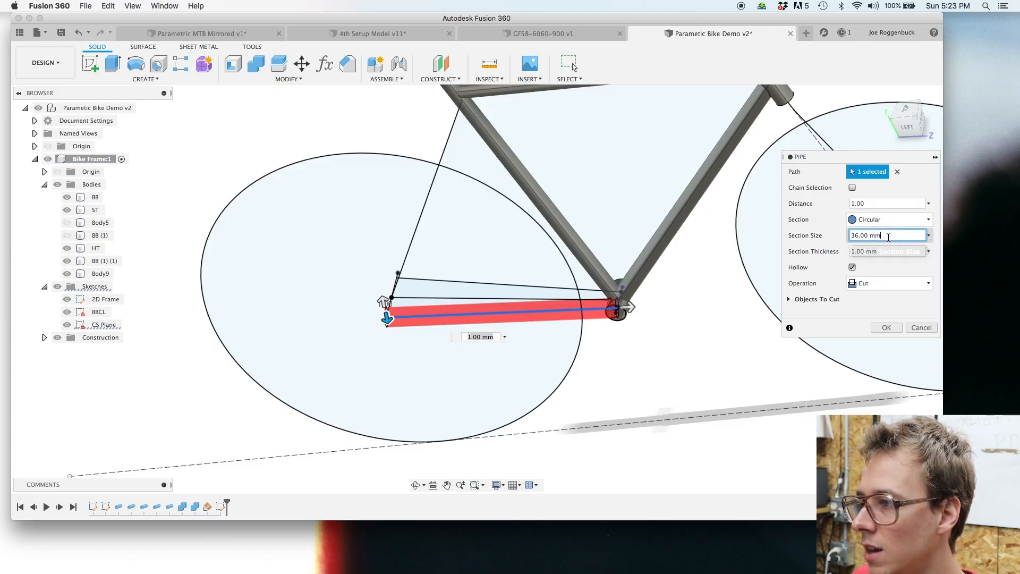
pyautogui.write('cd')
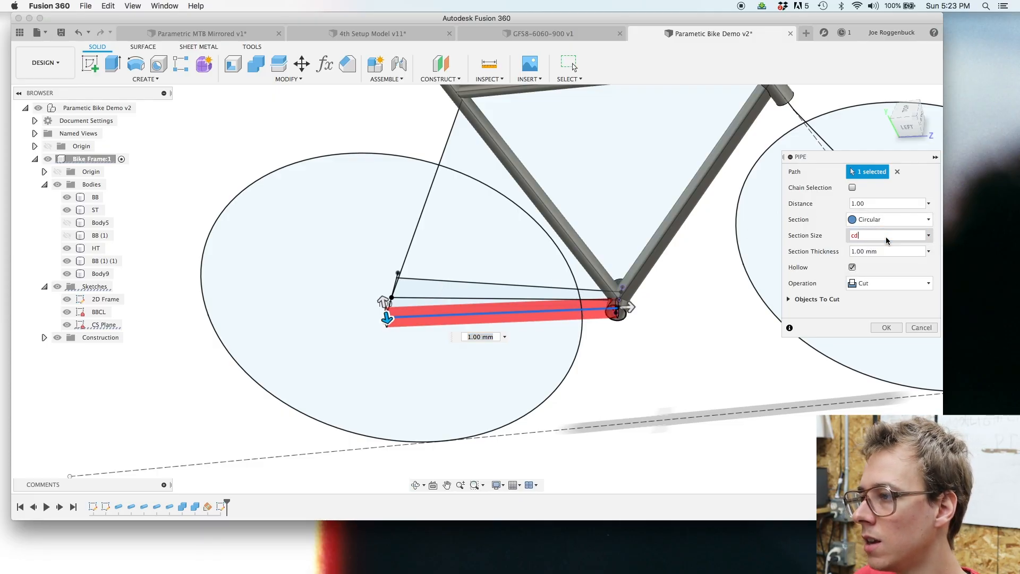
pyautogui.press('BackSpace')
pyautogui.write('sd')
pyautogui.click(891, 250)
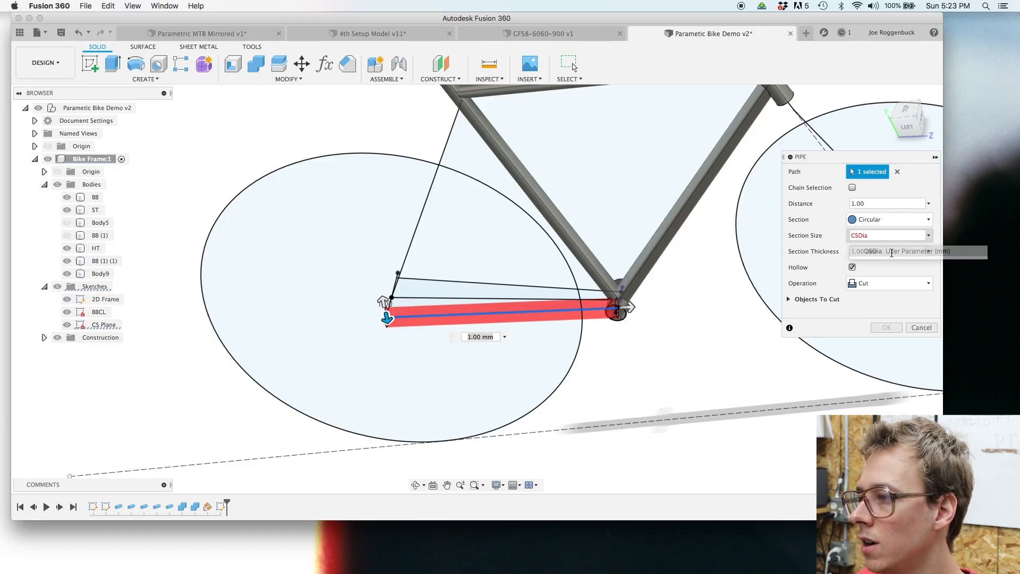
pyautogui.click(888, 283)
pyautogui.click(860, 318)
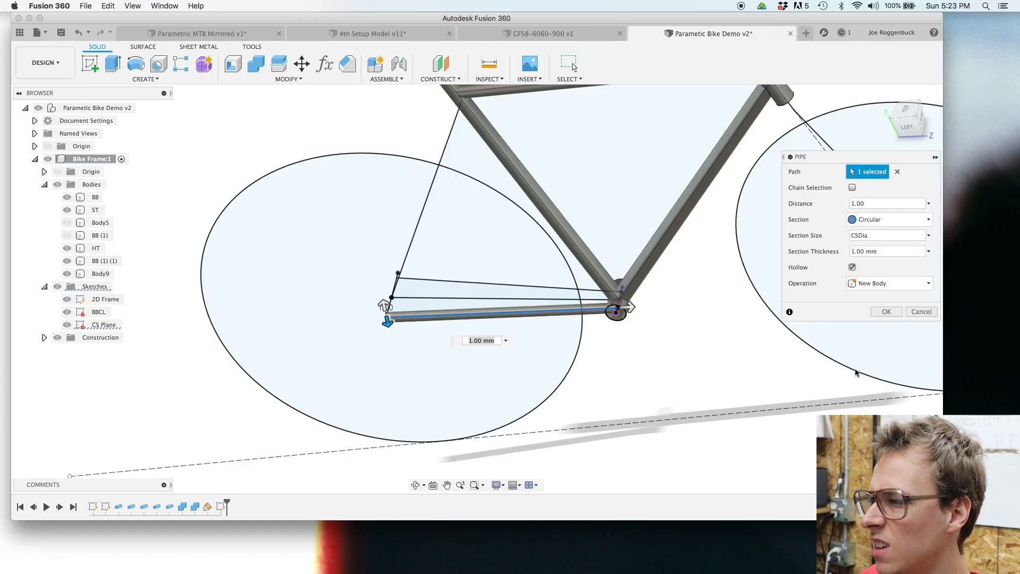
pyautogui.click(887, 312)
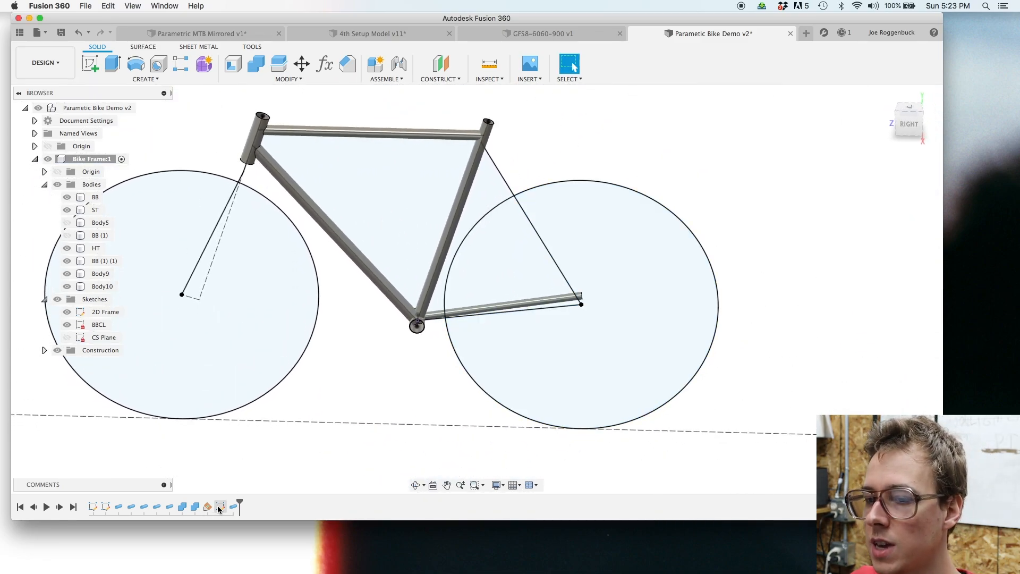
# Step: Make the CS Plane sketch visible again
pyautogui.rightClick(219, 509)
pyautogui.click(250, 462)
pyautogui.click(67, 338)
pyautogui.click(418, 393)
pyautogui.click(844, 330)
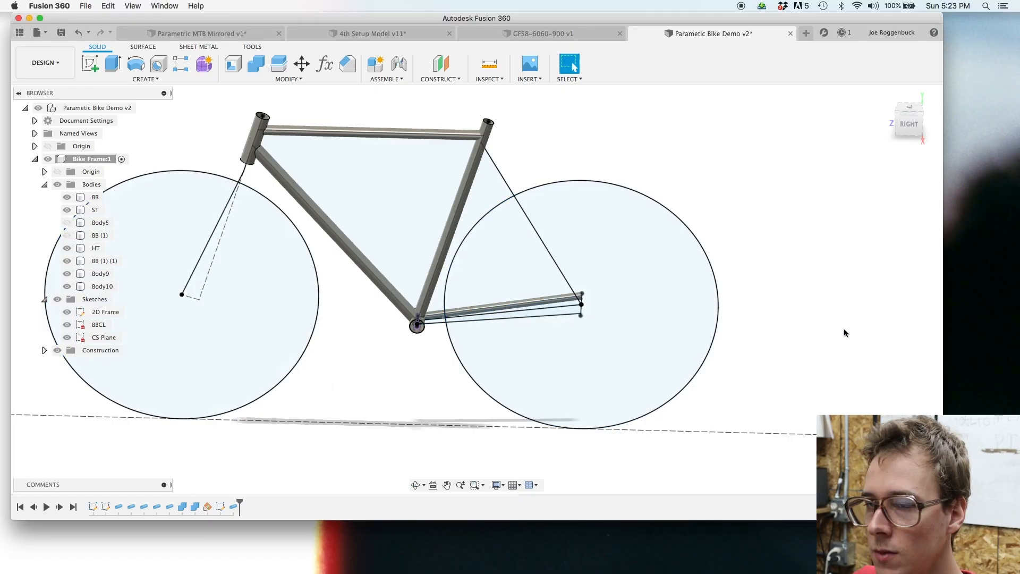
# Step: Pipe a hollow circular tube along the right chainstay line with section size CSDia and 1 mm thickness
pyautogui.rightClick(814, 247)
pyautogui.click(867, 212)
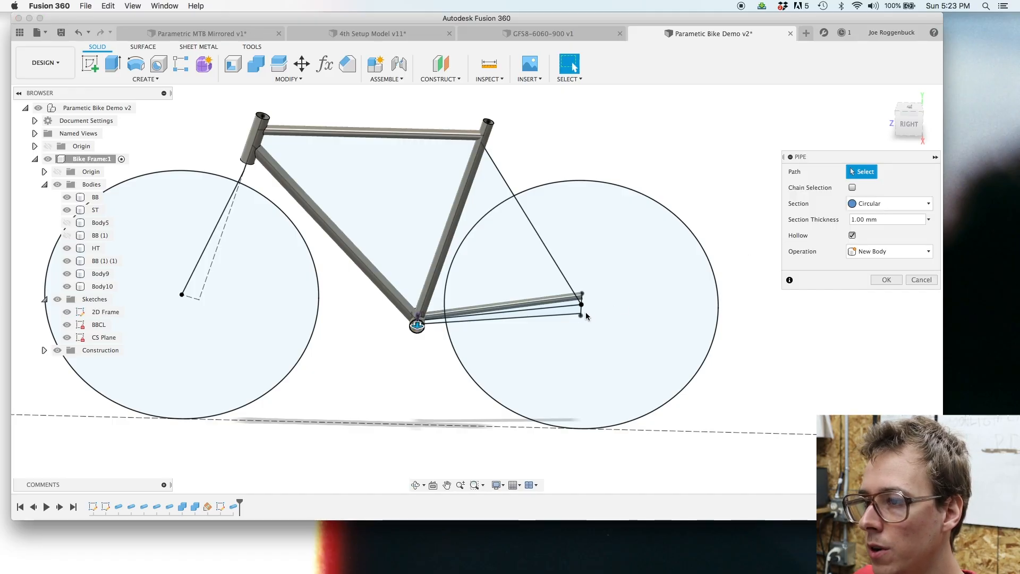
pyautogui.scroll(5, 559, 329)
pyautogui.click(545, 305)
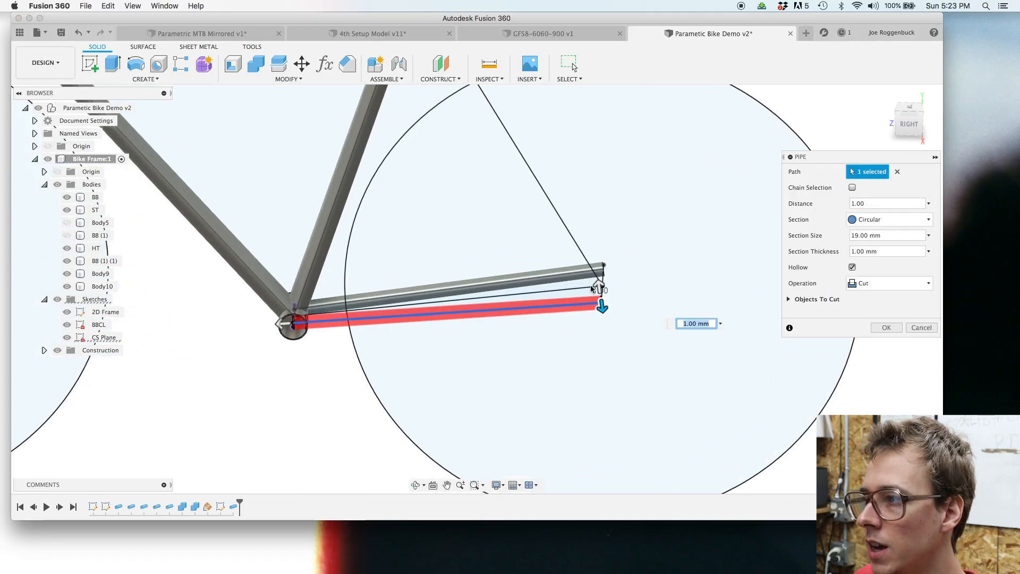
pyautogui.click(903, 235)
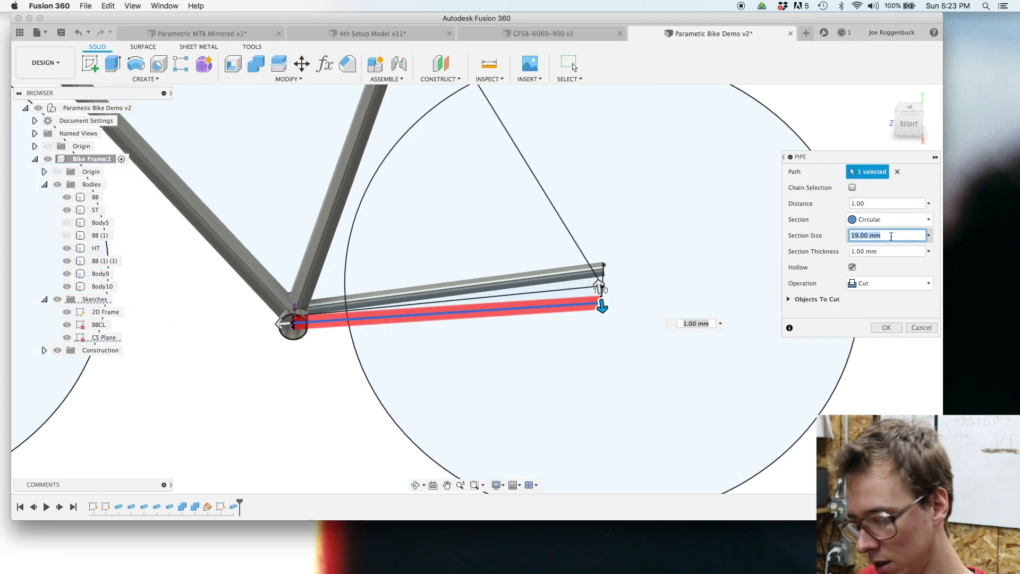
pyautogui.write('csd')
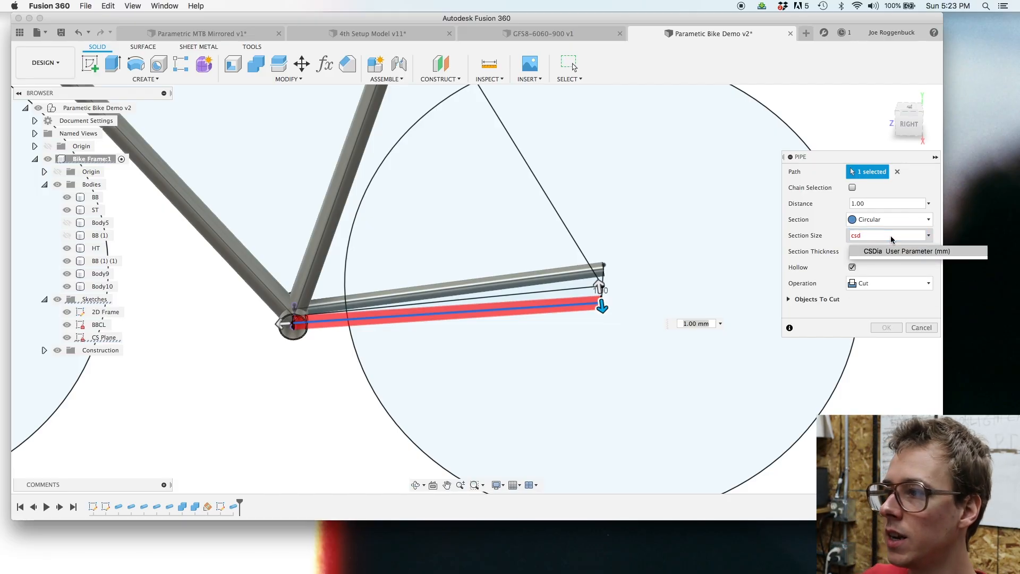
pyautogui.click(890, 251)
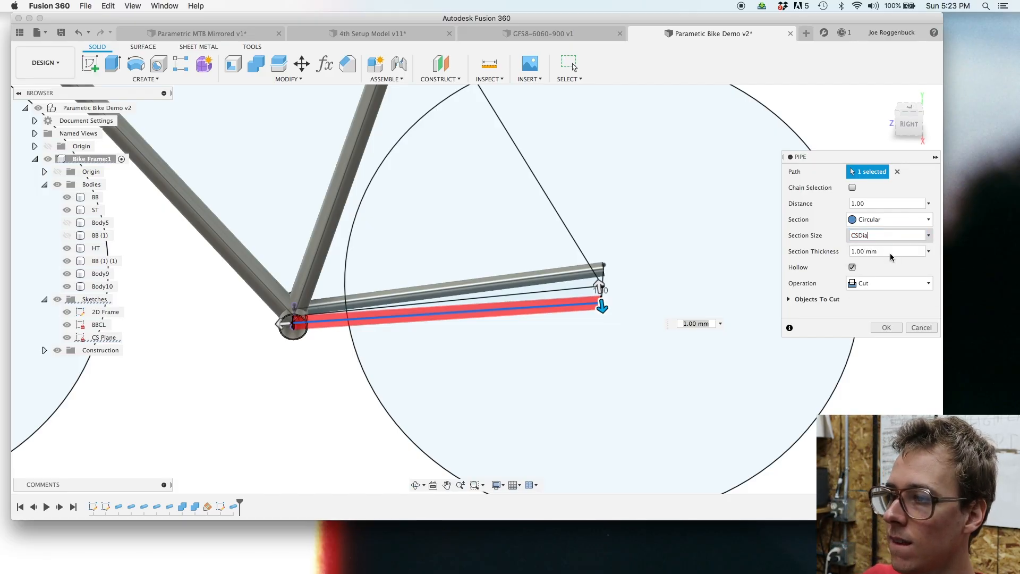
pyautogui.press('Return')
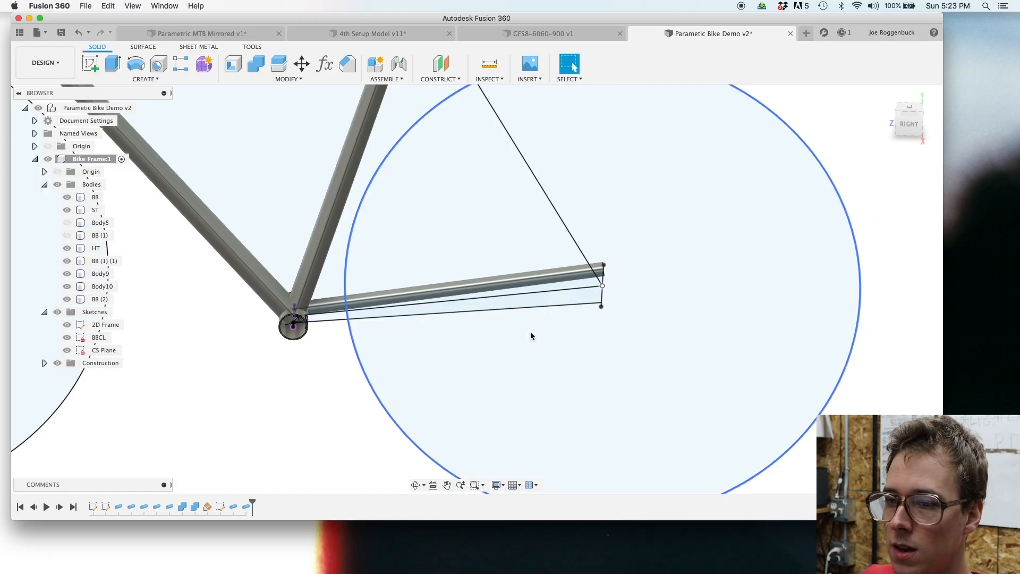
# Step: Edit the right chainstay's pipe feature so that its operation is New Body
pyautogui.rightClick(239, 509)
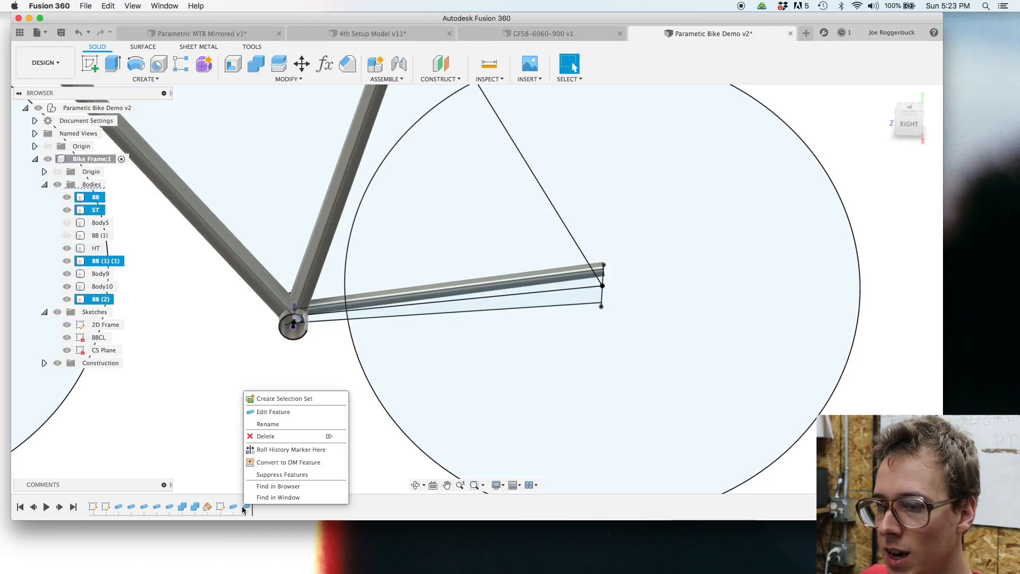
pyautogui.click(276, 406)
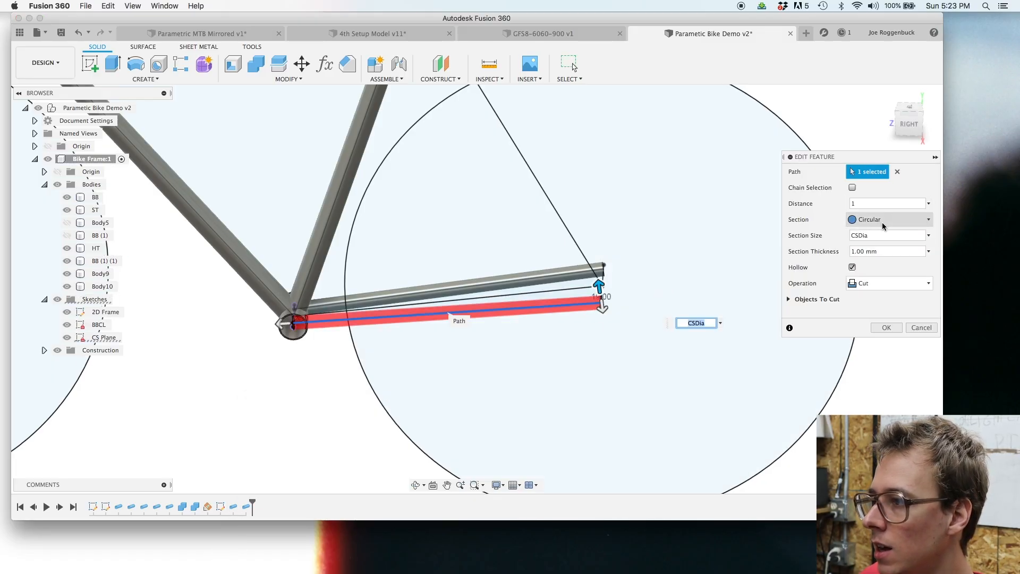
pyautogui.click(877, 284)
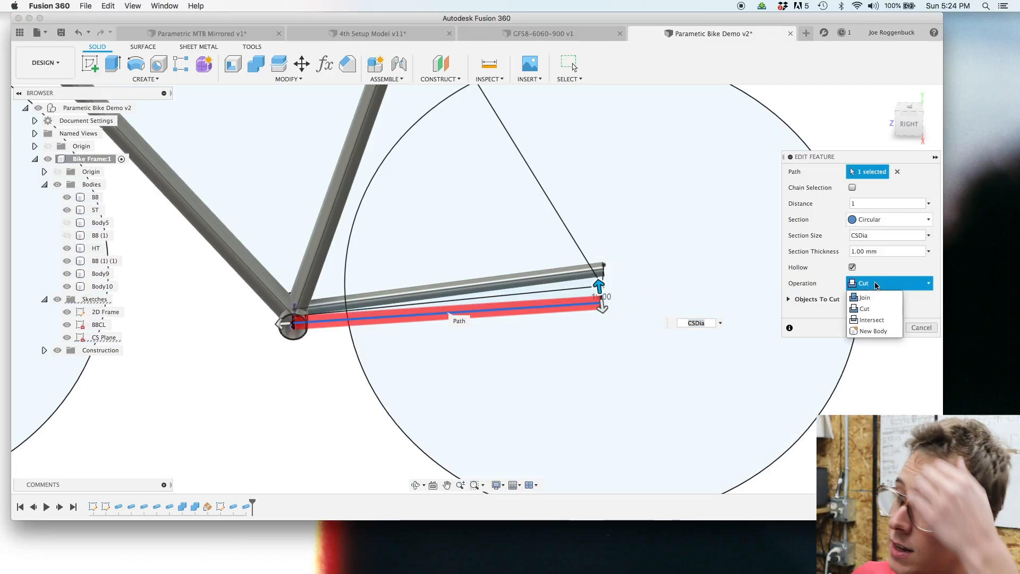
pyautogui.click(873, 331)
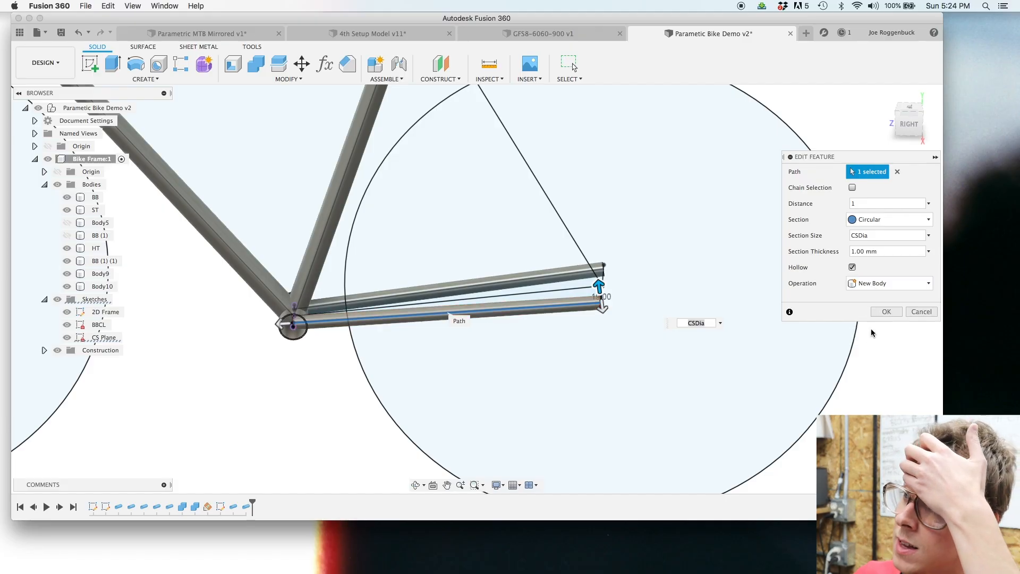
pyautogui.click(876, 285)
pyautogui.click(880, 285)
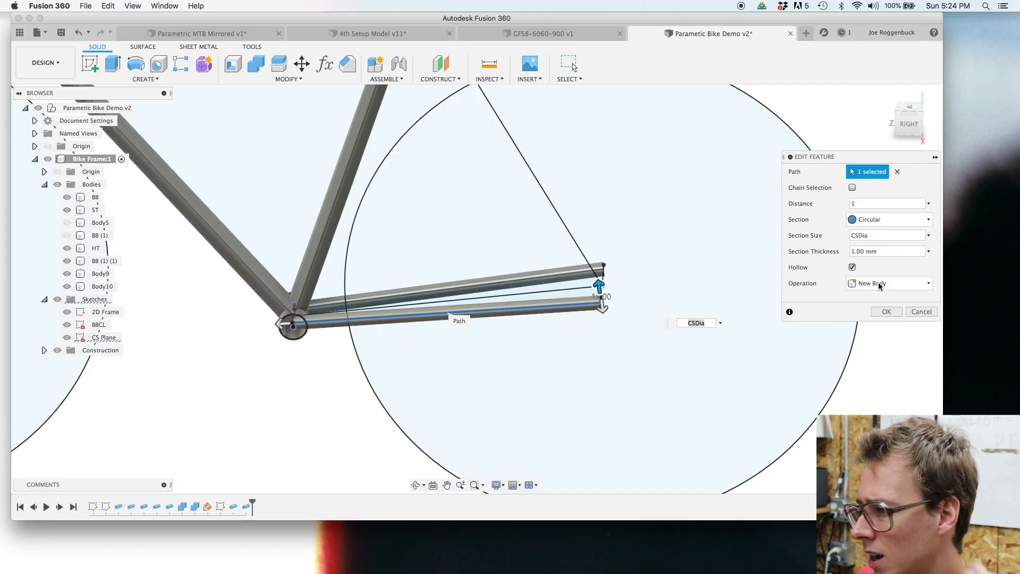
pyautogui.click(886, 312)
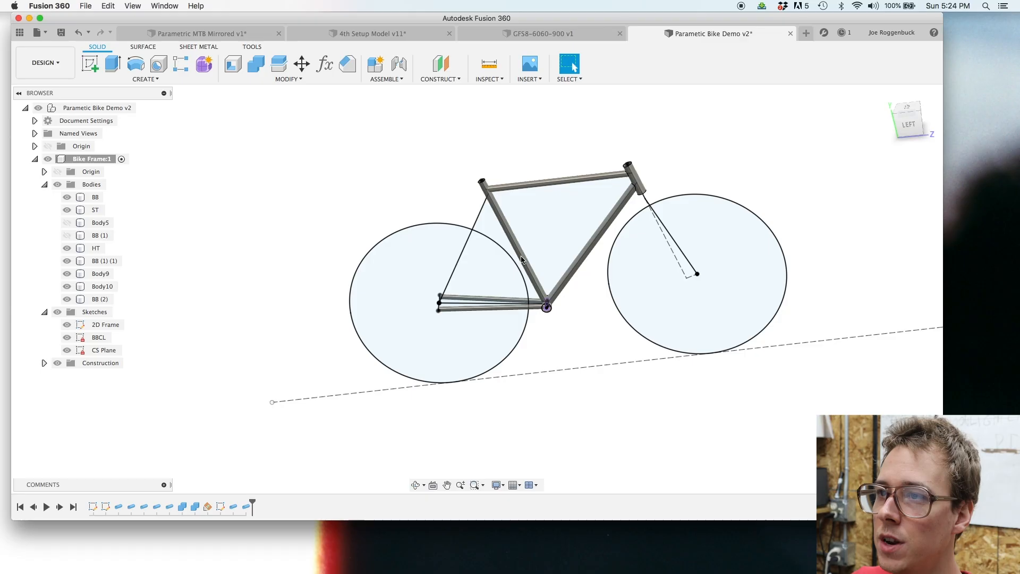
# Step: Construct a plane at a 0° angle through the seatstay line of the 2D Frame sketch
pyautogui.click(446, 77)
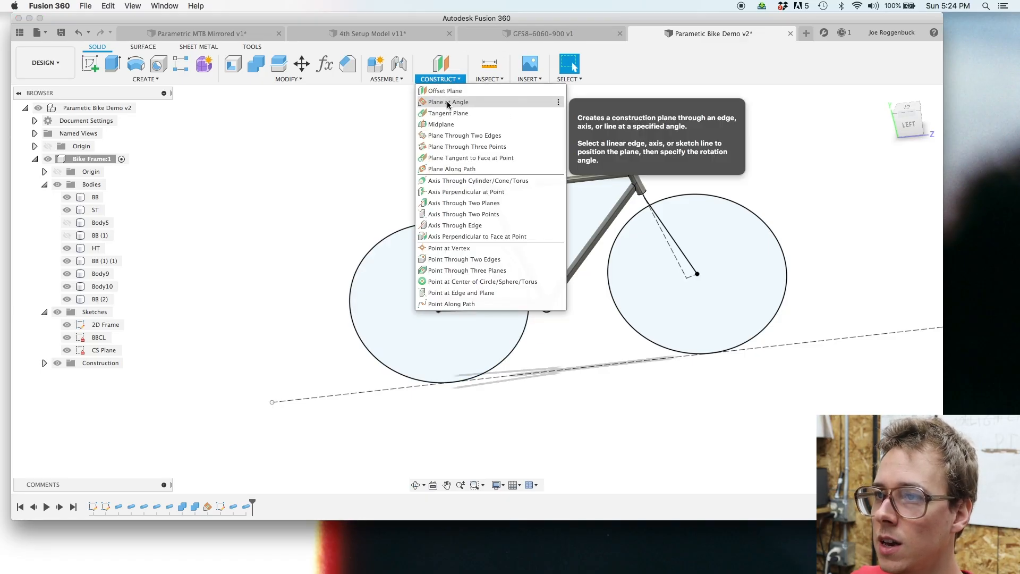
pyautogui.click(447, 102)
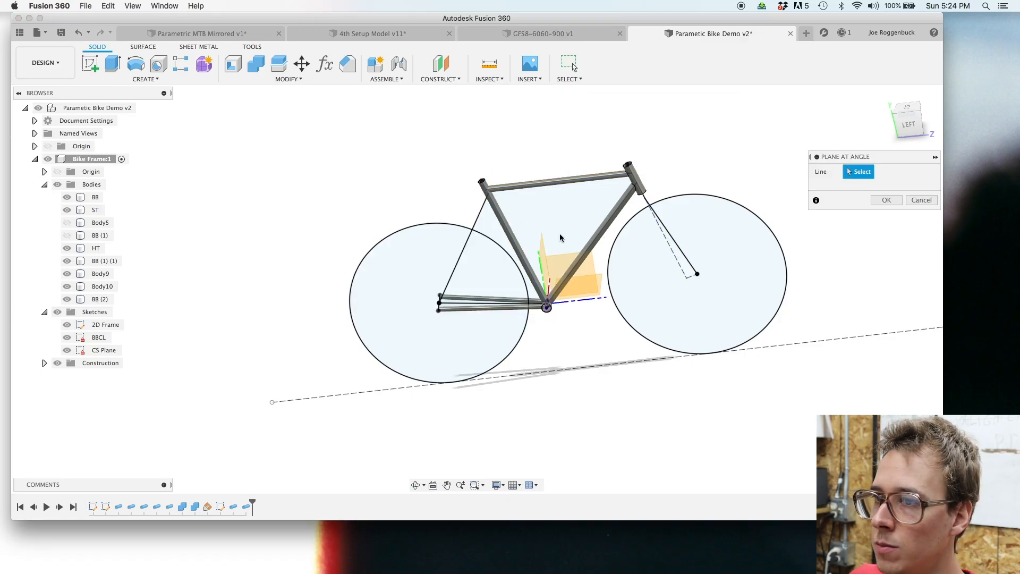
pyautogui.click(476, 225)
pyautogui.keyDown('shift'); pyautogui.moveTo(575, 285); pyautogui.dragTo(659, 283, button='middle'); pyautogui.keyUp('shift')
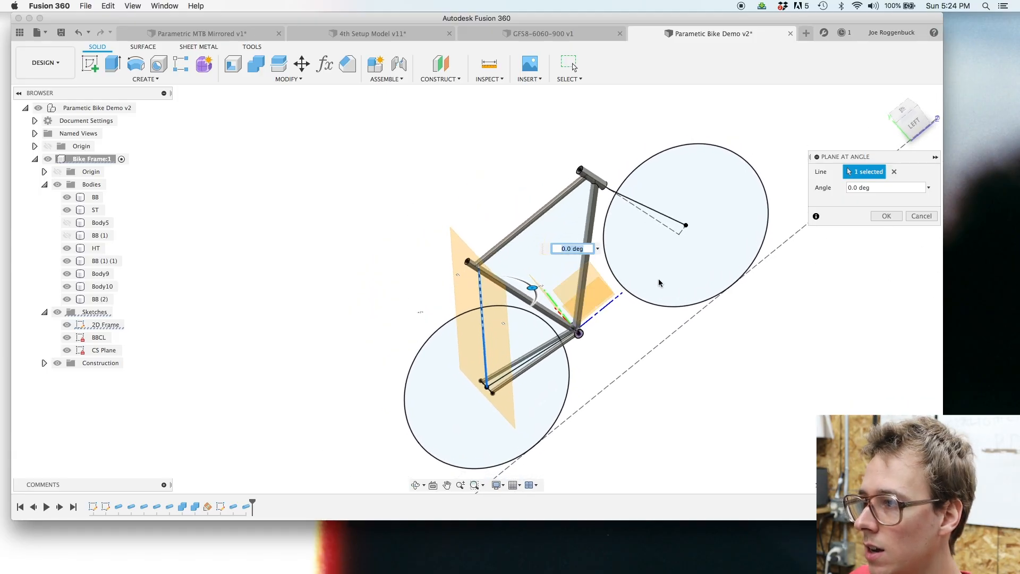
pyautogui.click(886, 216)
# Step: Start a sketch on the new seatstay plane and draw a line from the right chainstay's rear end to the seat tube's centerline
pyautogui.click(90, 63)
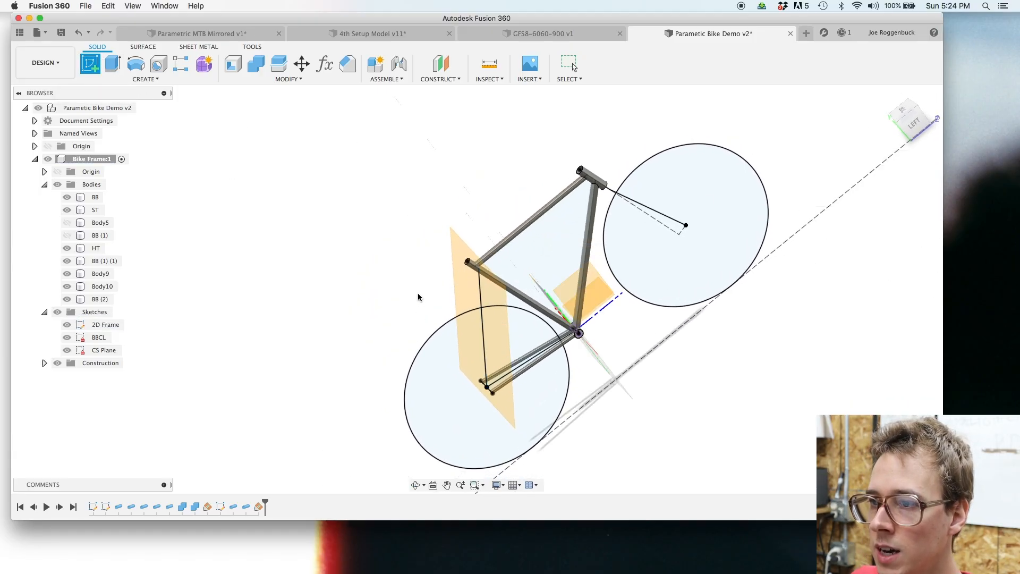
pyautogui.click(471, 287)
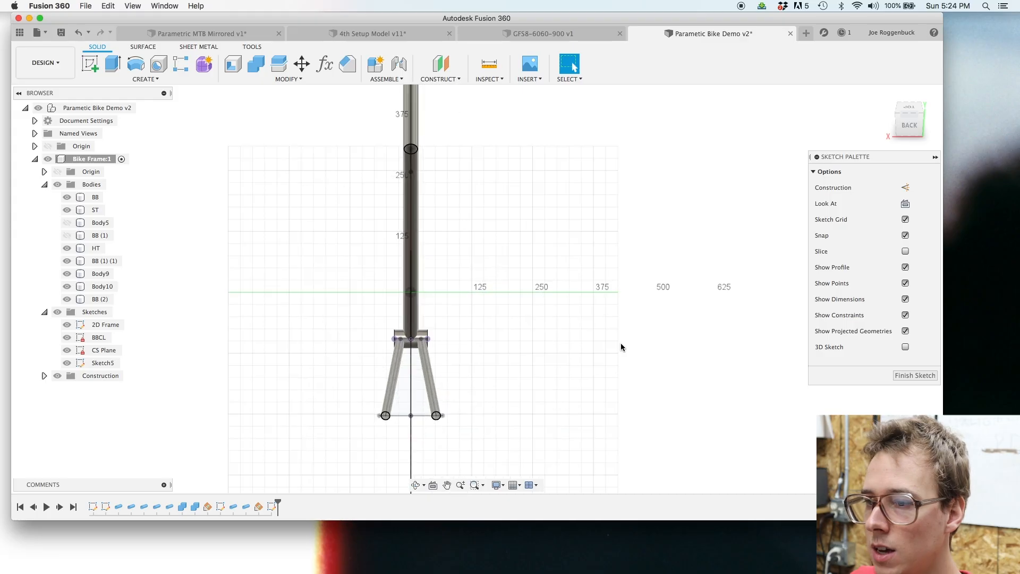
pyautogui.press('l')
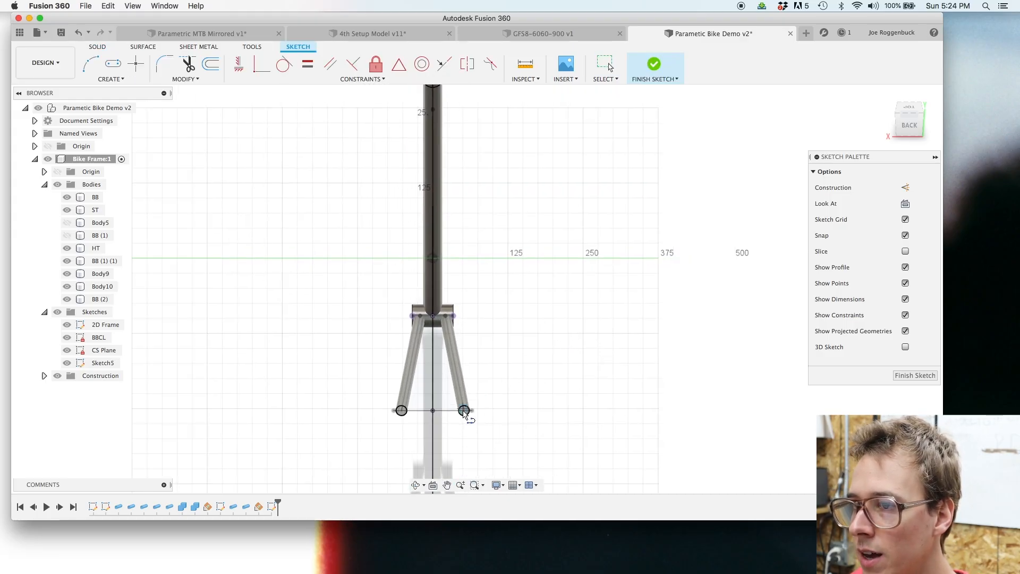
pyautogui.moveTo(463, 193); pyautogui.dragTo(477, 292, button='middle')
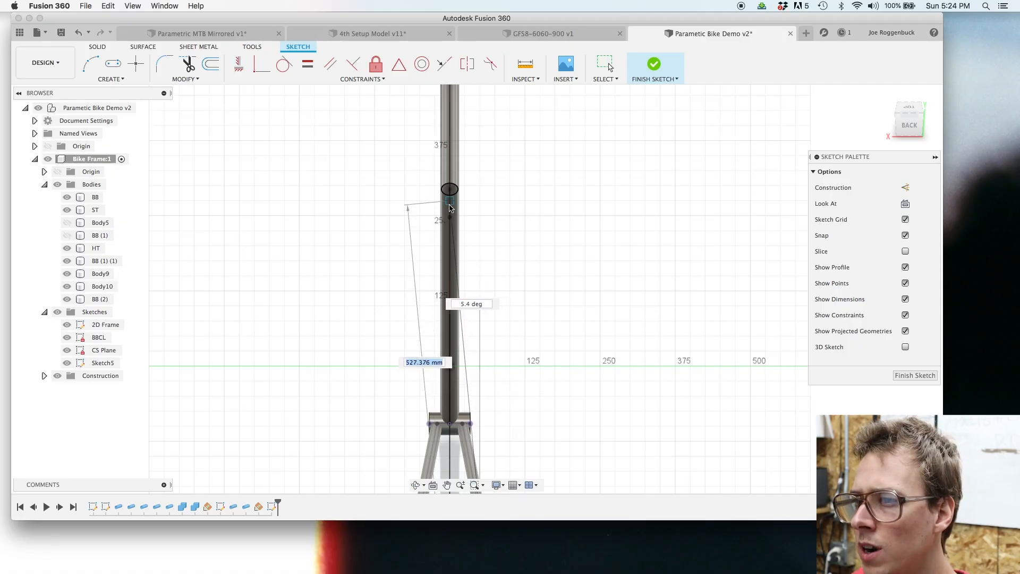
pyautogui.scroll(5, 450, 208)
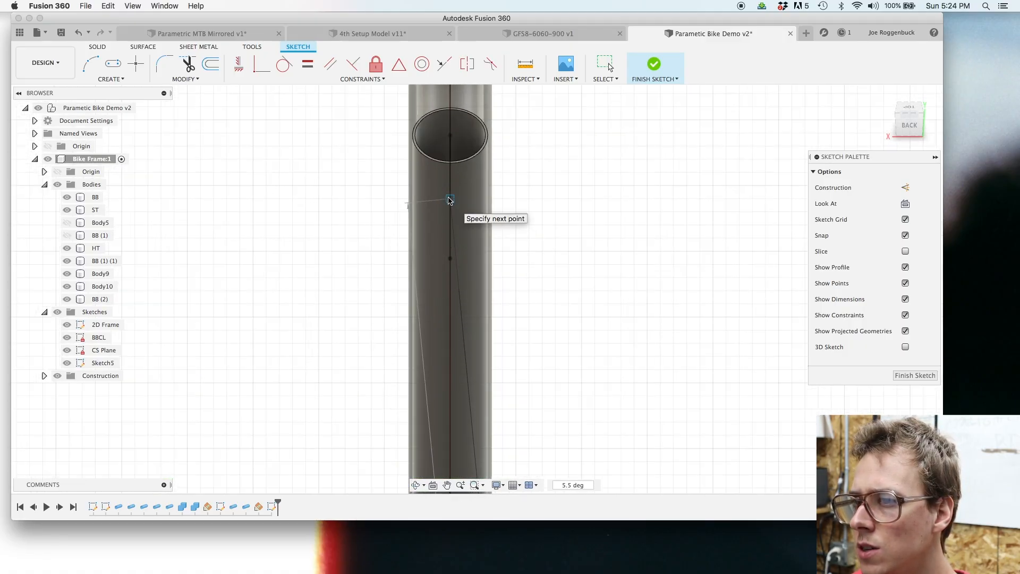
pyautogui.click(449, 201)
pyautogui.scroll(-8, 449, 200)
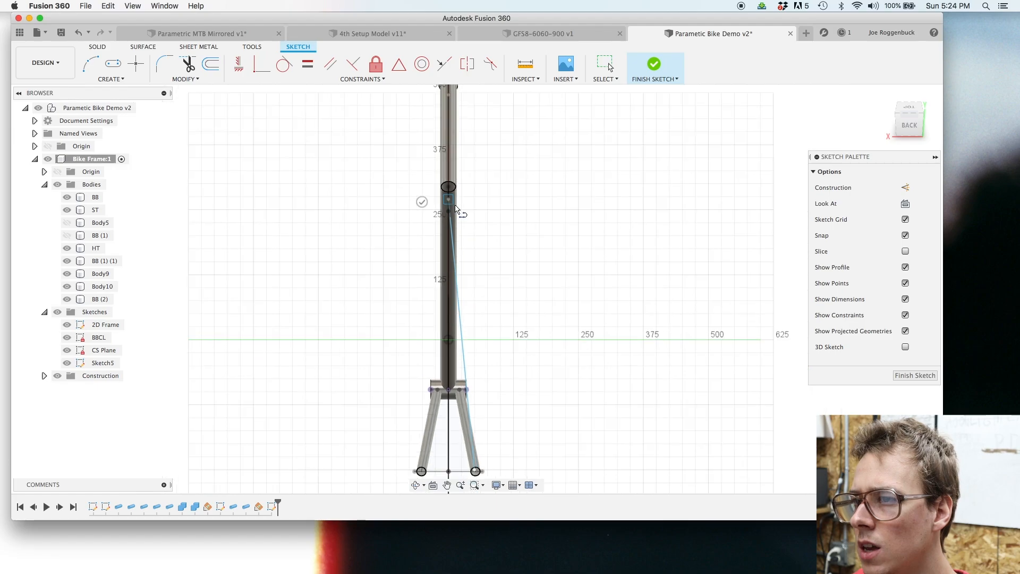
pyautogui.press('Escape')
# Step: Draw a second seatstay line from the left chainstay's rear end to the first line's upper endpoint
pyautogui.moveTo(521, 329); pyautogui.dragTo(570, 193, button='middle')
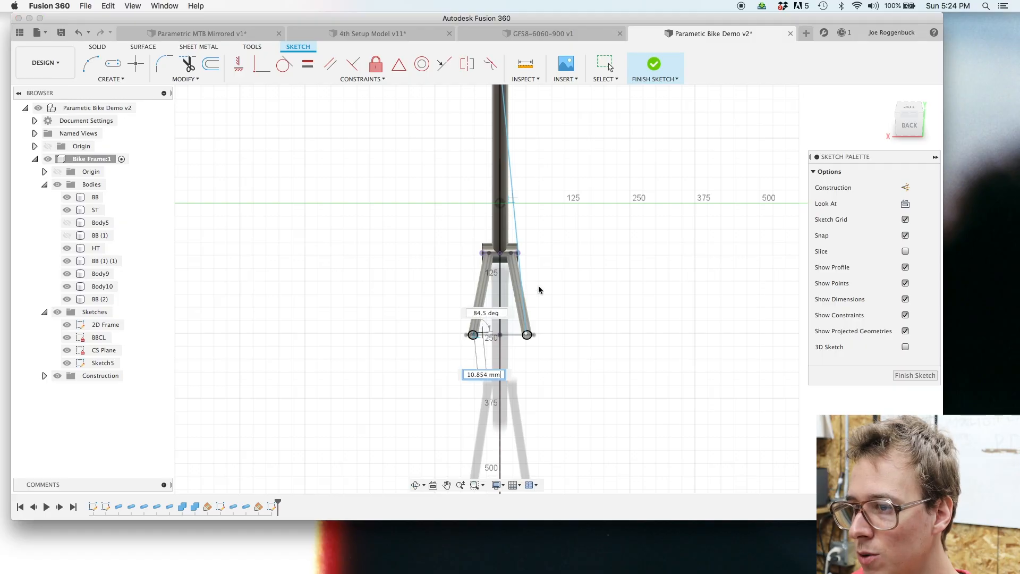
pyautogui.moveTo(565, 223); pyautogui.dragTo(577, 411, button='middle')
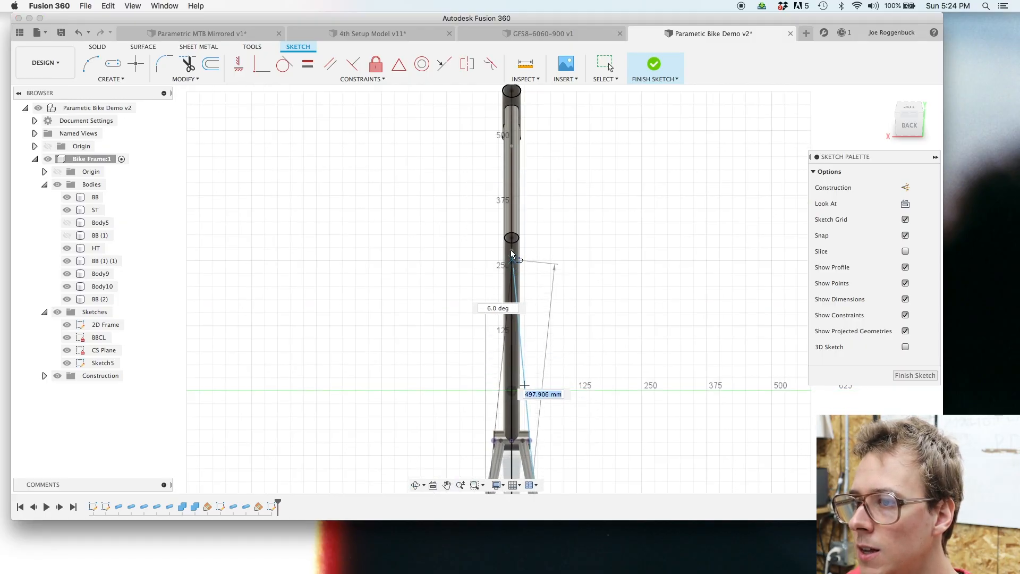
pyautogui.scroll(-8, 599, 319)
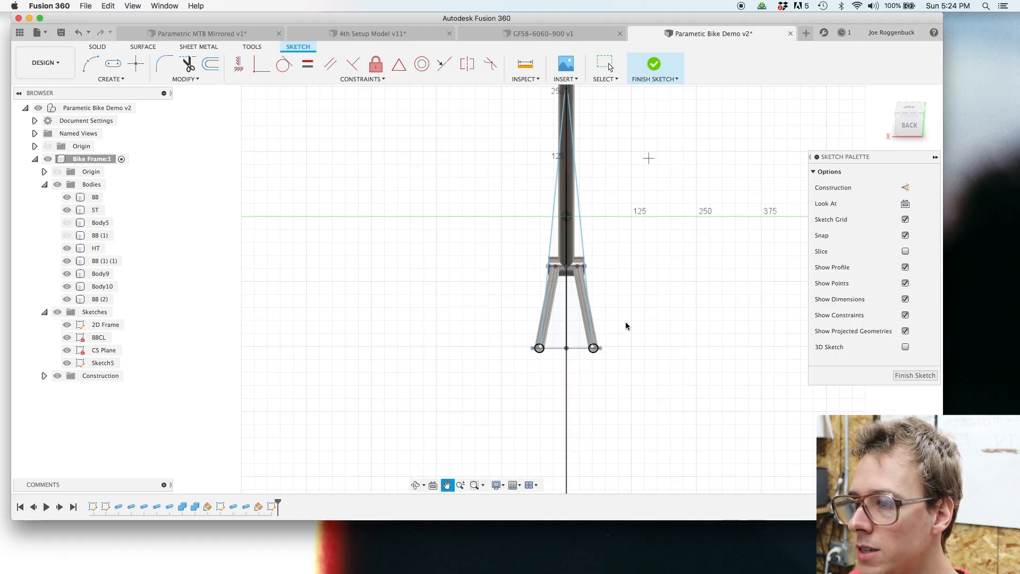
# Step: Make the lower endpoints of both seatstay lines coincident with the rear endpoints of the chainstay lines
pyautogui.moveTo(624, 325); pyautogui.dragTo(685, 256, button='middle')
pyautogui.scroll(8, 488, 456)
pyautogui.moveTo(469, 319); pyautogui.dragTo(439, 456, button='middle')
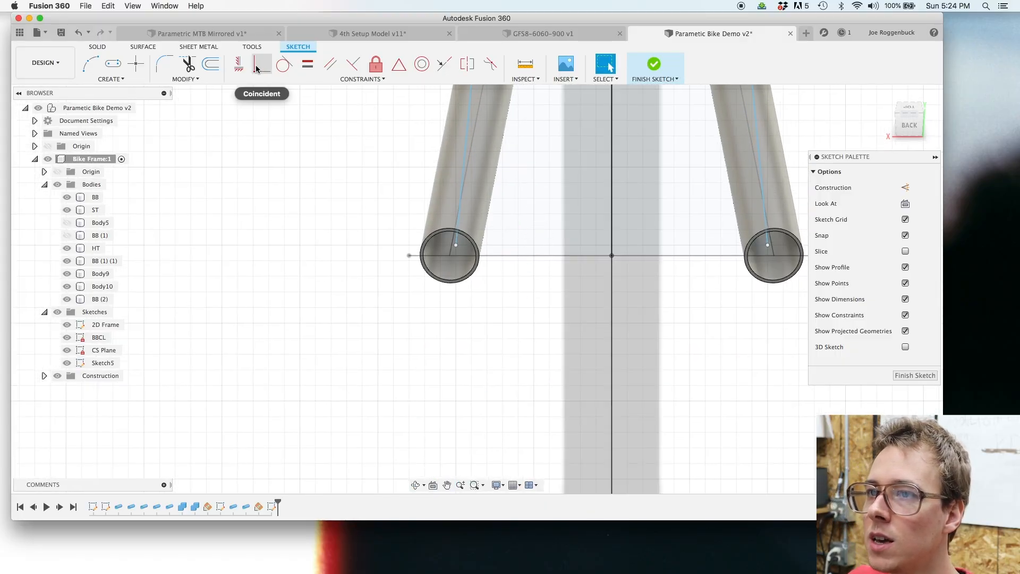
pyautogui.click(262, 64)
pyautogui.click(456, 245)
pyautogui.click(450, 256)
pyautogui.click(762, 256)
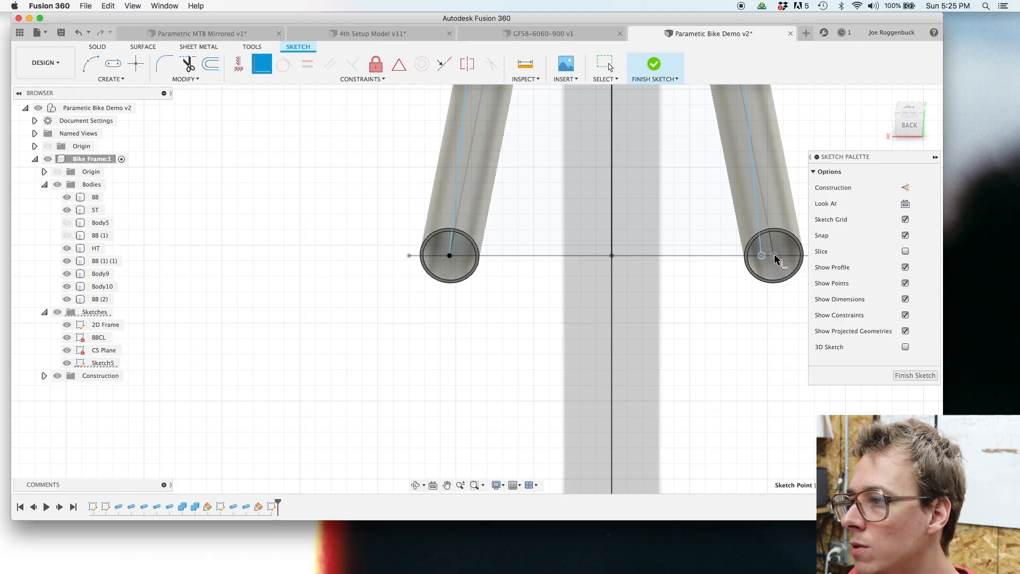
pyautogui.scroll(-6, 768, 300)
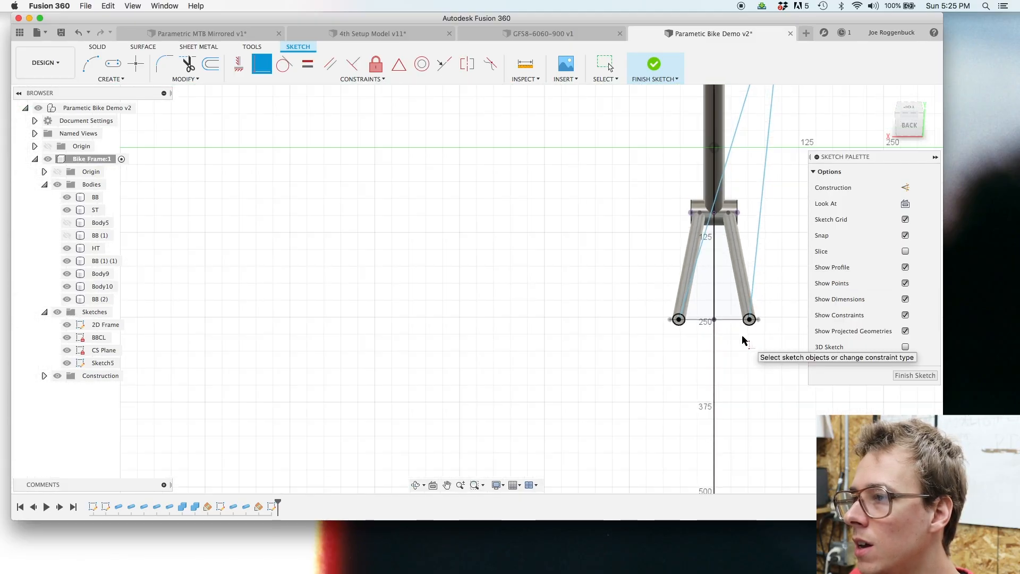
# Step: Move the seatstay lines' shared upper endpoint back over the seat tube and make it coincident with the frame's center line
pyautogui.scroll(5, 768, 175)
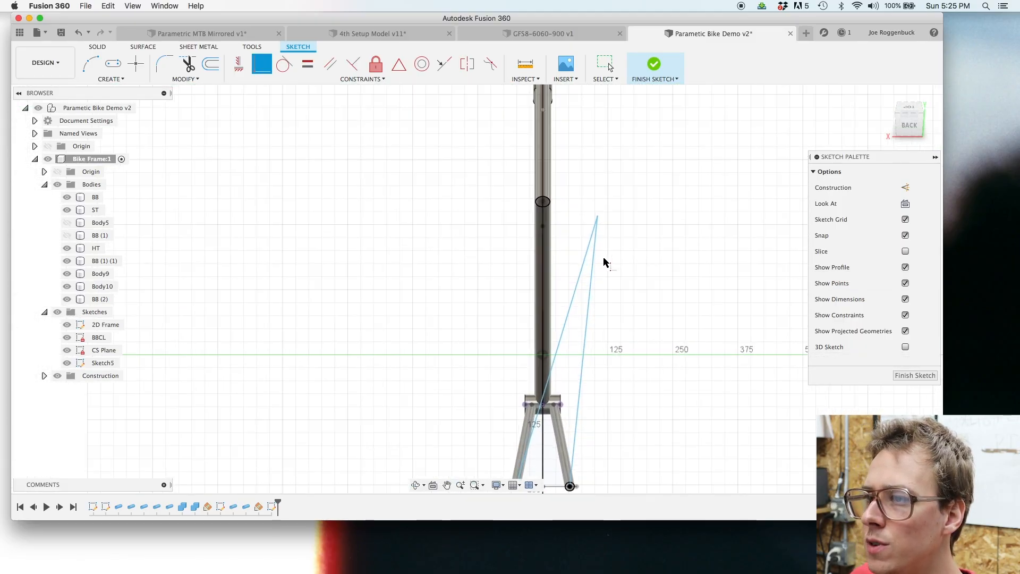
pyautogui.scroll(1, 603, 224)
pyautogui.moveTo(587, 197); pyautogui.dragTo(480, 195)
pyautogui.scroll(4, 550, 219)
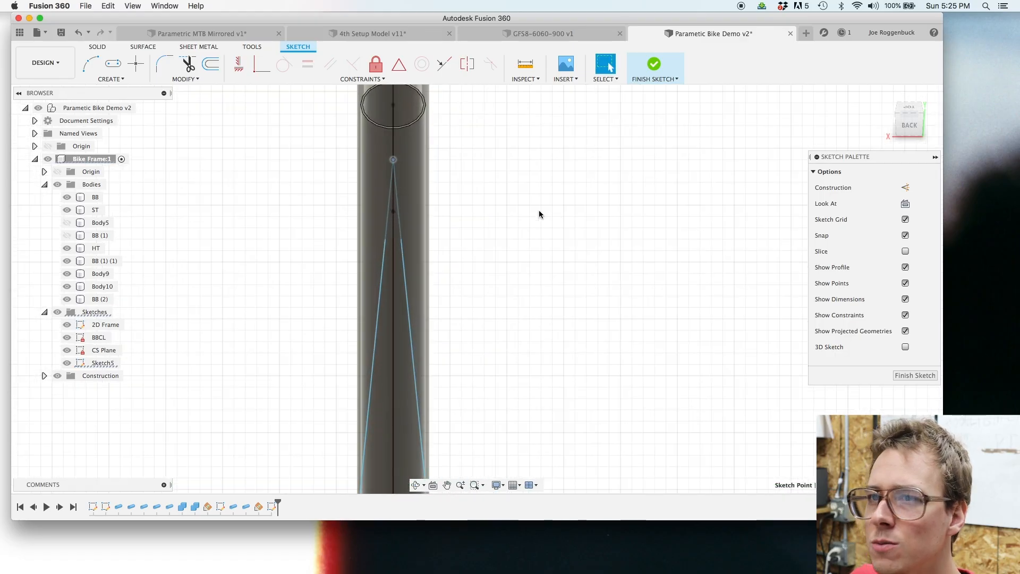
pyautogui.click(257, 65)
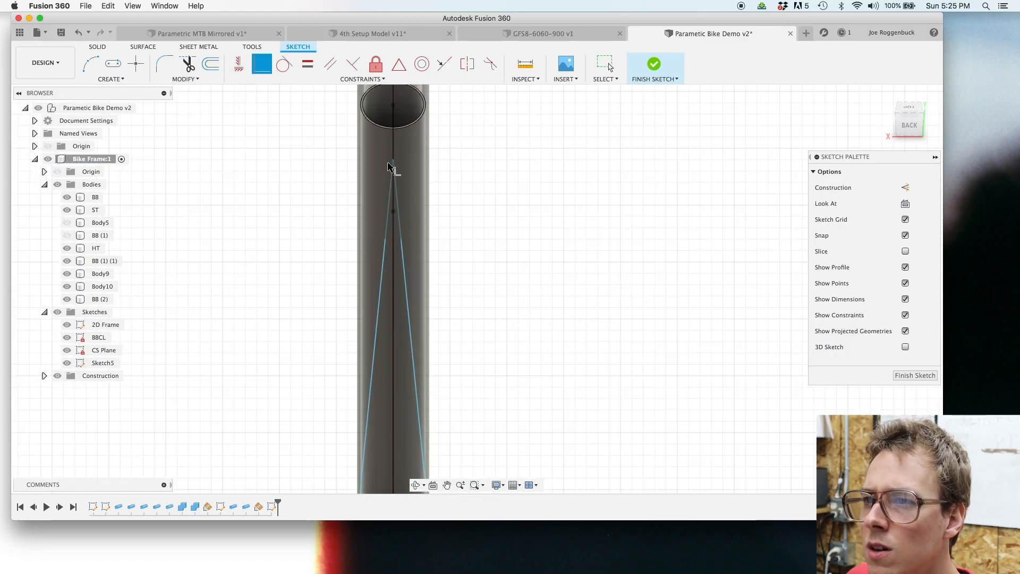
pyautogui.click(393, 159)
pyautogui.click(393, 147)
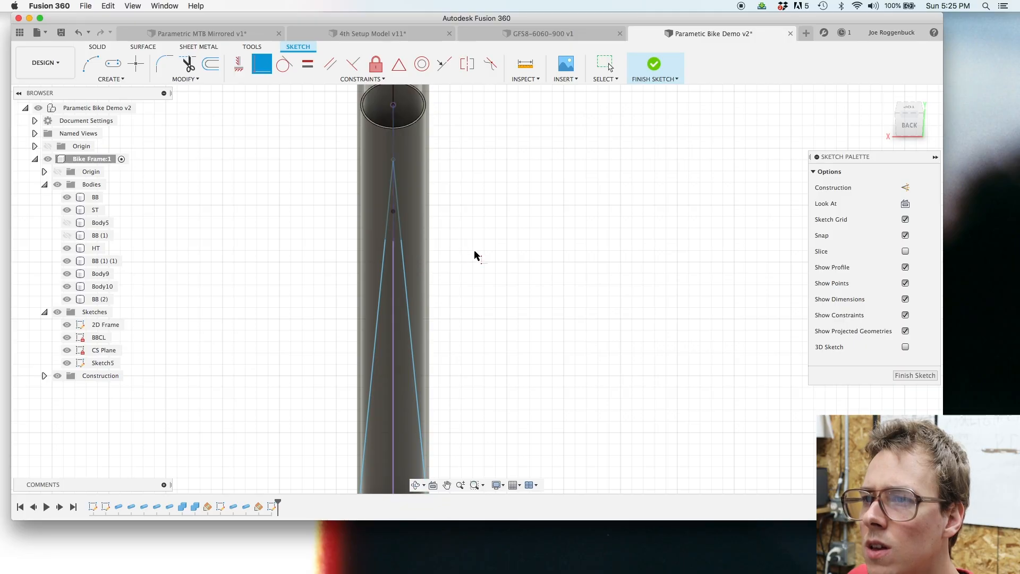
# Step: Dimension the seatstay lines' shared upper endpoint 20 mm below the center point of the seat tube's top end
pyautogui.scroll(-2, 470, 249)
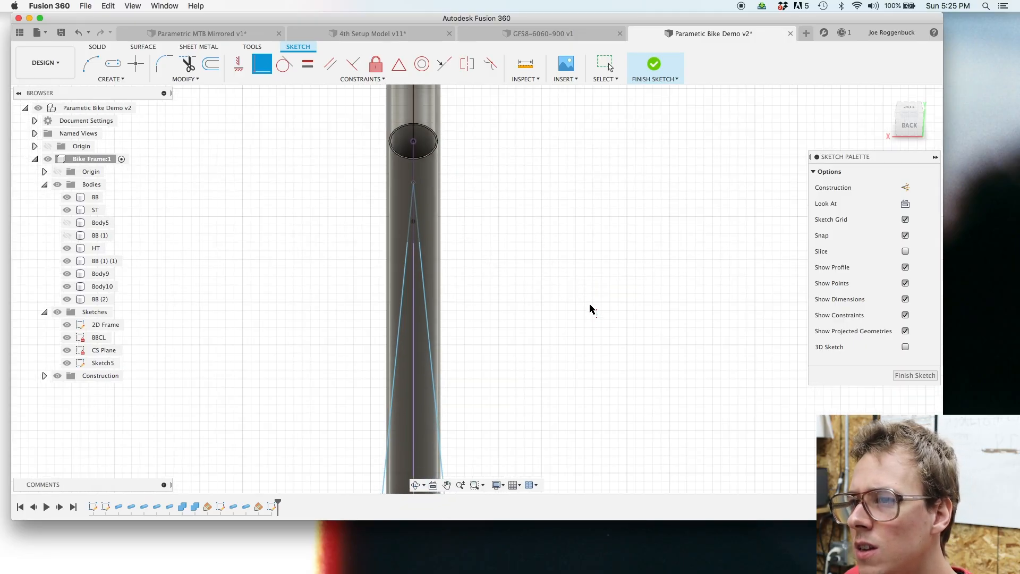
pyautogui.scroll(-1, 581, 312)
pyautogui.moveTo(581, 312); pyautogui.dragTo(608, 396, button='middle')
pyautogui.scroll(4, 608, 396)
pyautogui.scroll(3, 608, 396)
pyautogui.moveTo(525, 317); pyautogui.dragTo(628, 390, button='middle')
pyautogui.press('d')
pyautogui.click(418, 193)
pyautogui.click(419, 262)
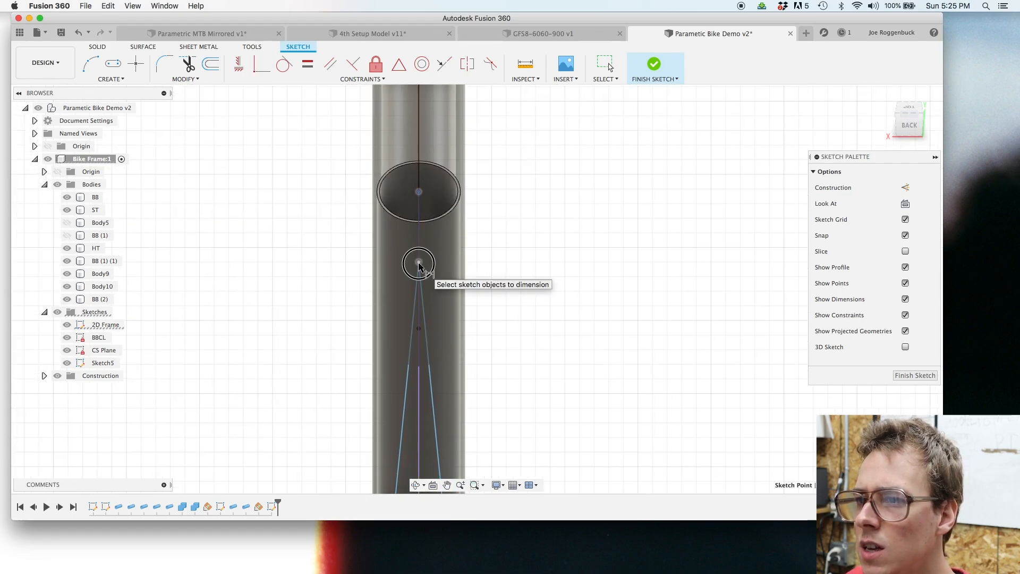
pyautogui.click(596, 257)
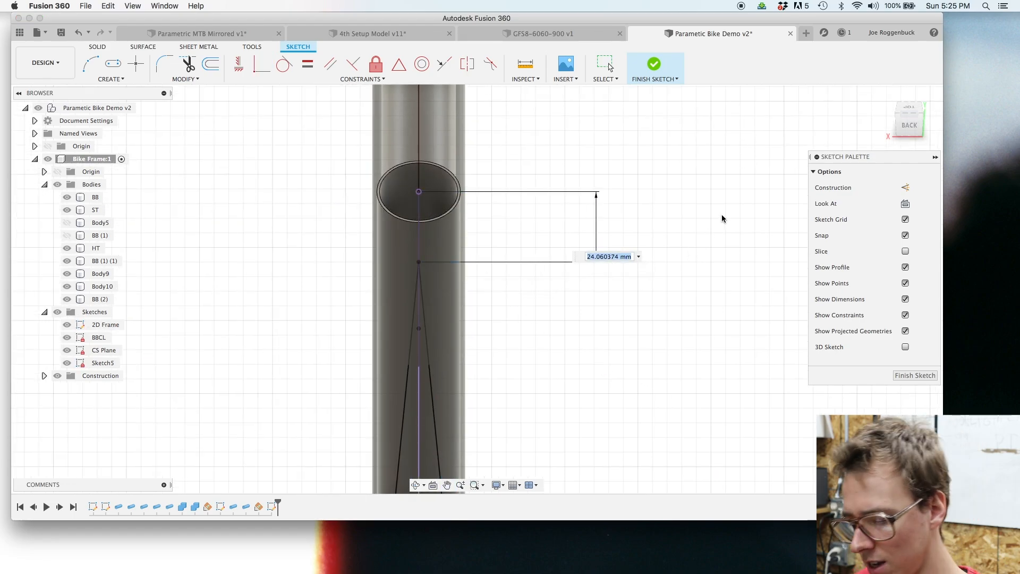
pyautogui.write('20')
pyautogui.press('Return')
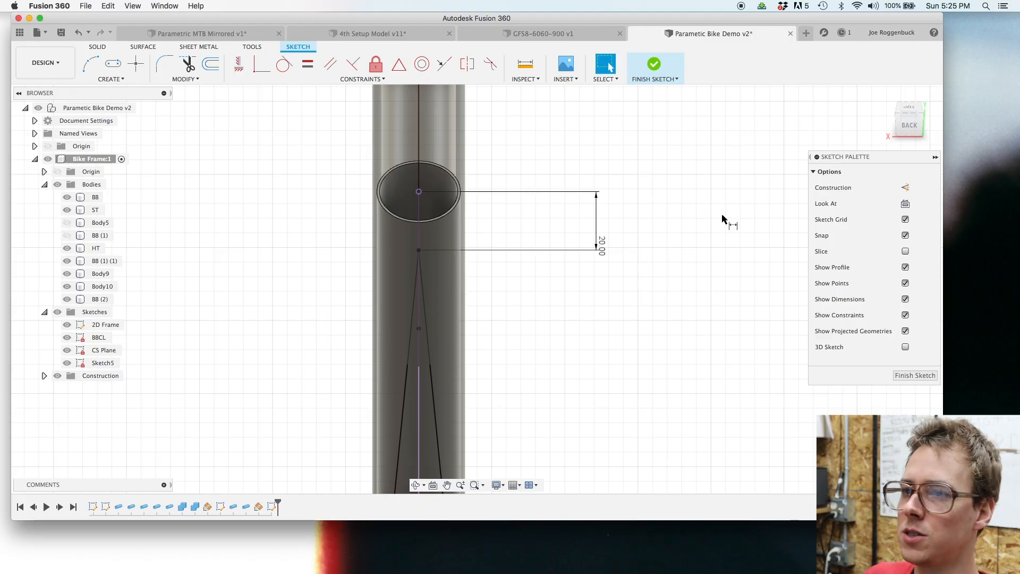
# Step: Finish the sketch and pipe the right-hand seatstay line, seen from the back, as a hollow new body with section size SSDiam
pyautogui.click(905, 375)
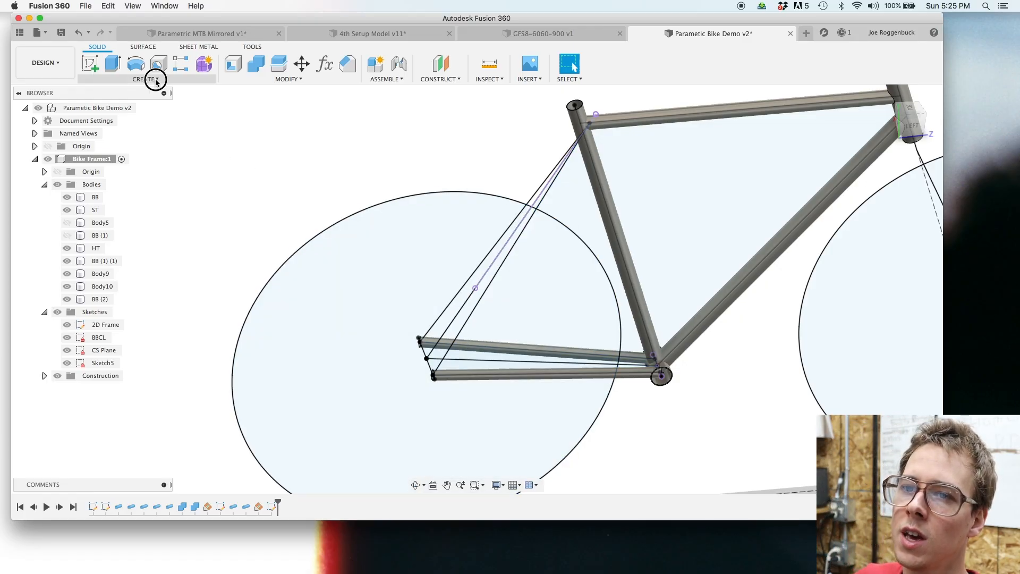
pyautogui.click(155, 78)
pyautogui.press('Escape')
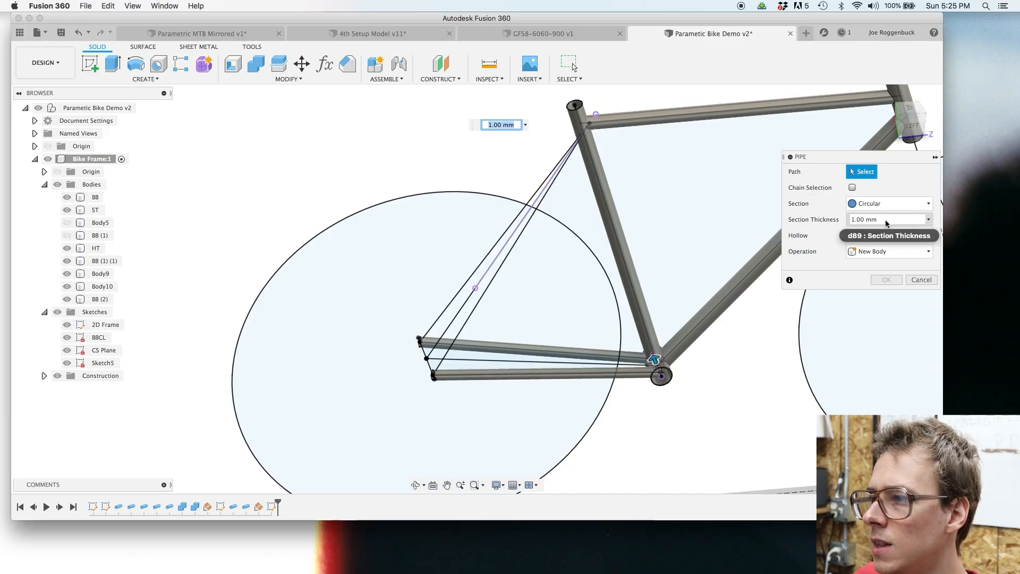
pyautogui.click(482, 295)
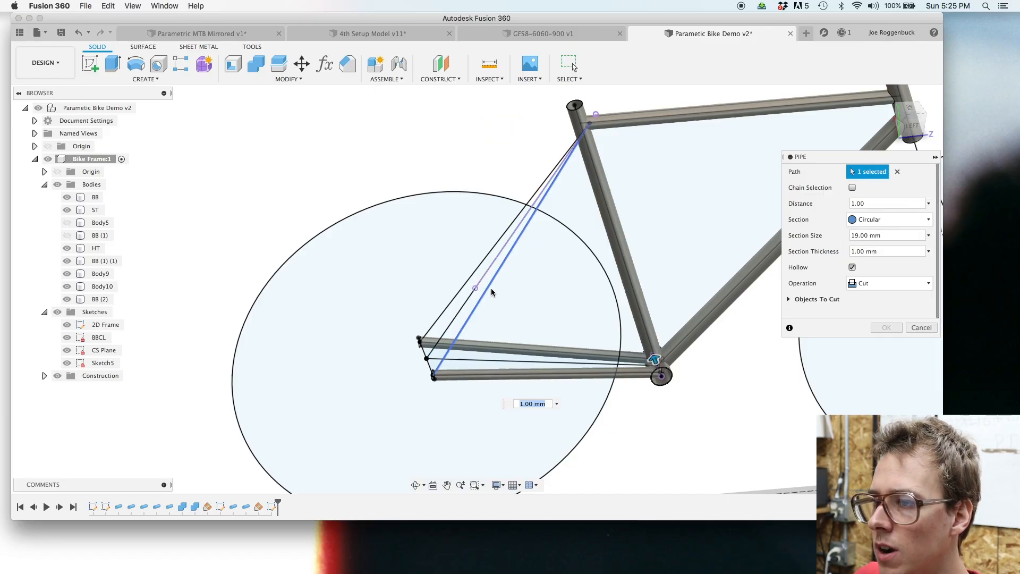
pyautogui.click(894, 238)
pyautogui.write('ssd')
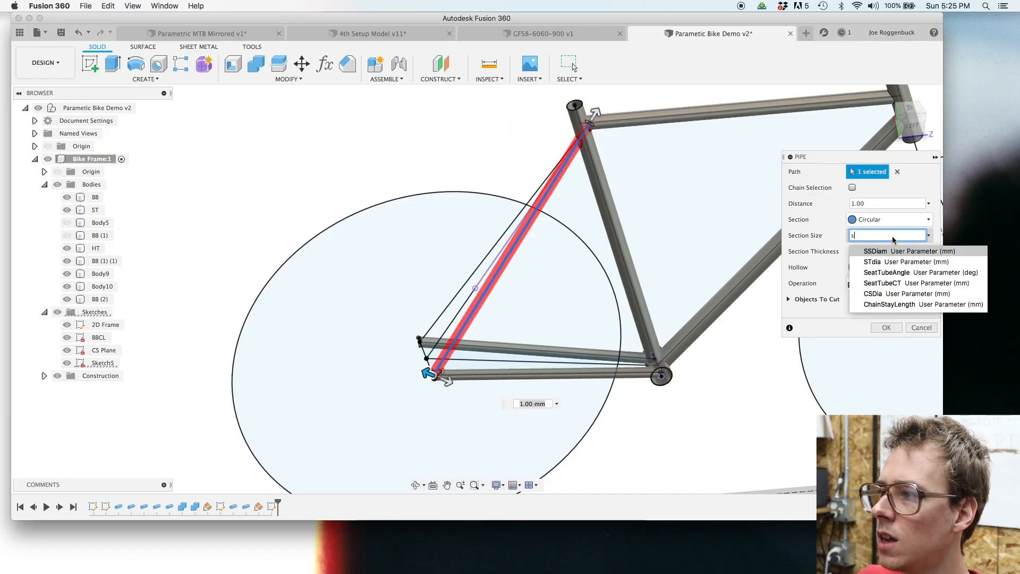
pyautogui.click(895, 251)
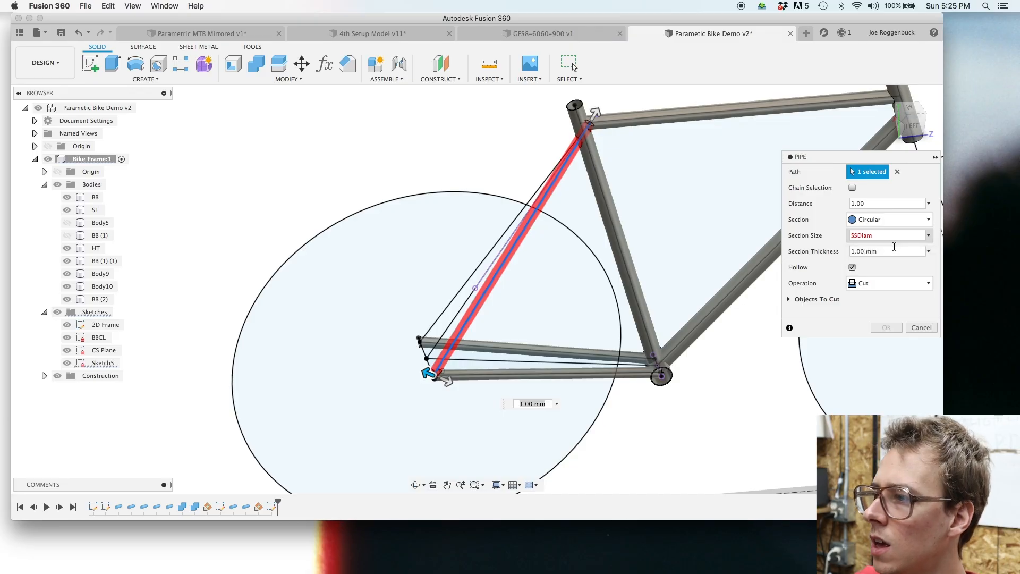
pyautogui.click(882, 288)
pyautogui.click(882, 330)
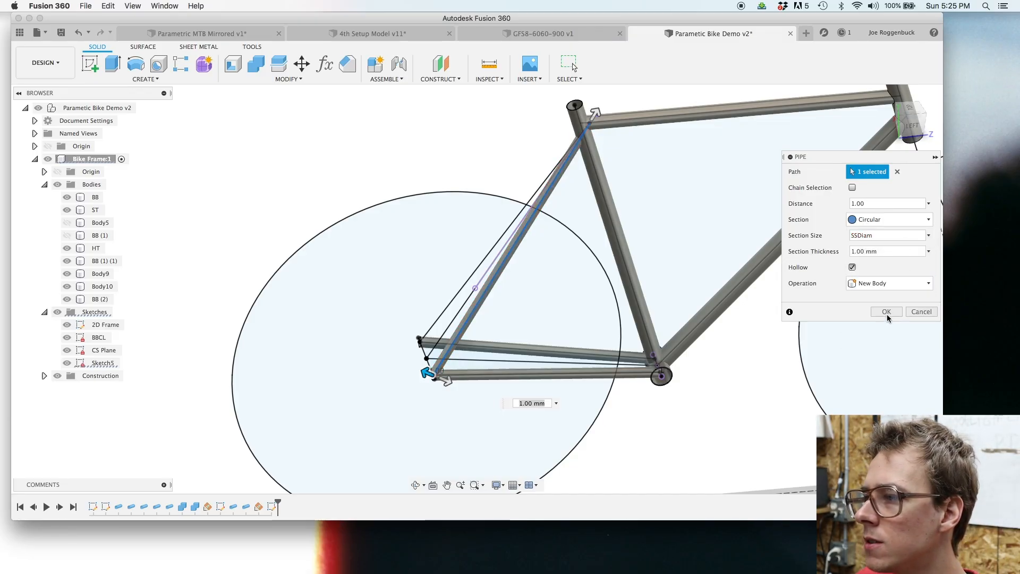
pyautogui.click(879, 313)
# Step: Show Sketch5 again and pipe the remaining seatstay line as a hollow new body with section size SSDiam and 1 mm thickness
pyautogui.scroll(3, 630, 368)
pyautogui.keyDown('shift'); pyautogui.moveTo(630, 367); pyautogui.dragTo(500, 327, button='middle'); pyautogui.keyUp('shift')
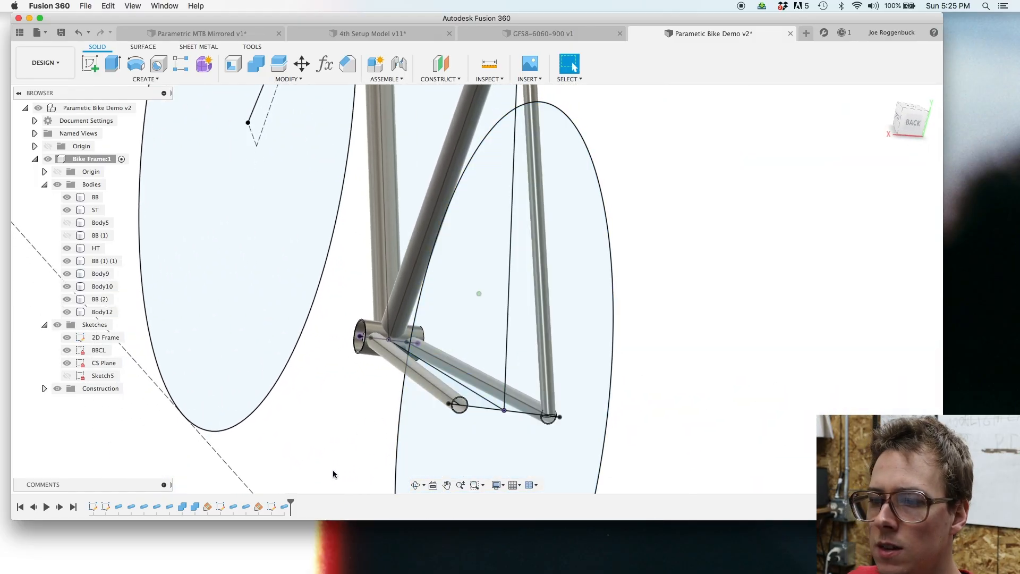
pyautogui.click(68, 376)
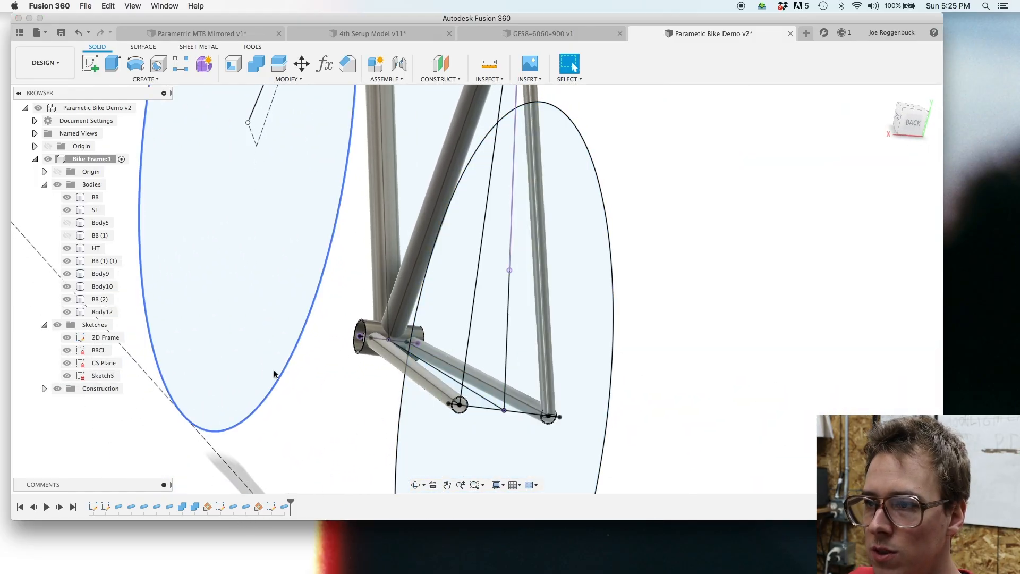
pyautogui.click(139, 80)
pyautogui.click(125, 283)
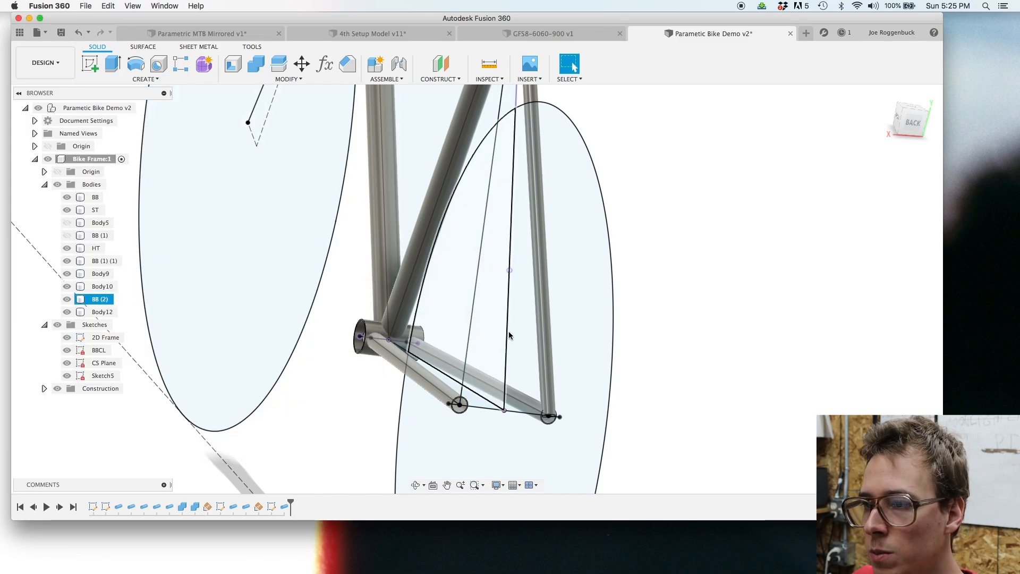
pyautogui.click(470, 334)
pyautogui.click(872, 235)
pyautogui.write('ssm')
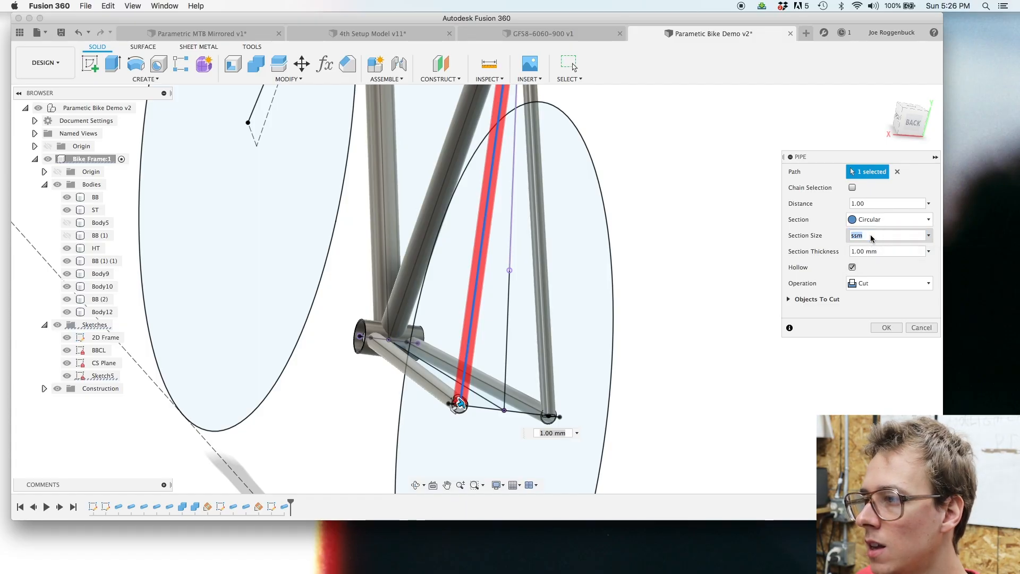
pyautogui.write('ss')
pyautogui.click(892, 253)
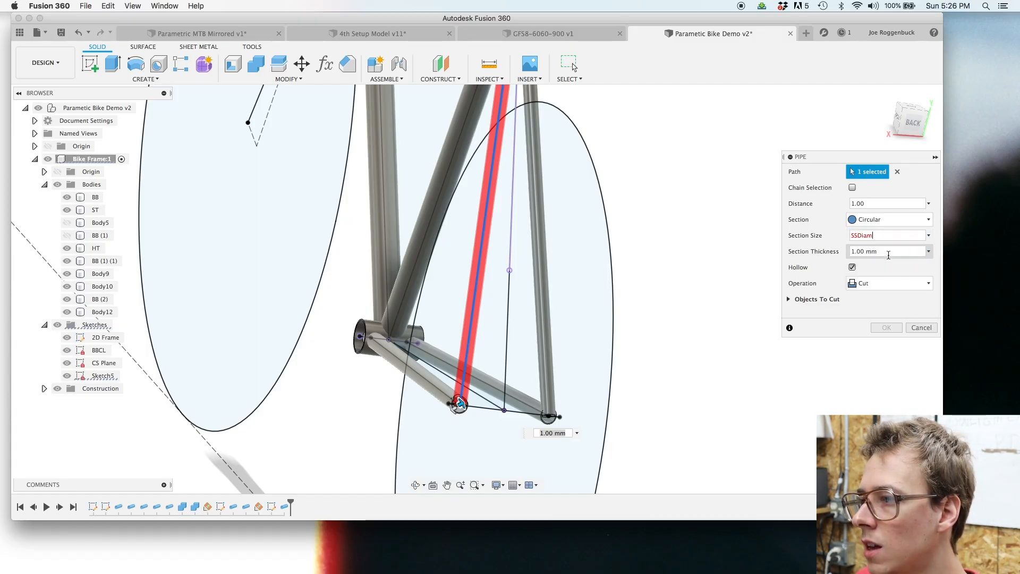
pyautogui.click(885, 283)
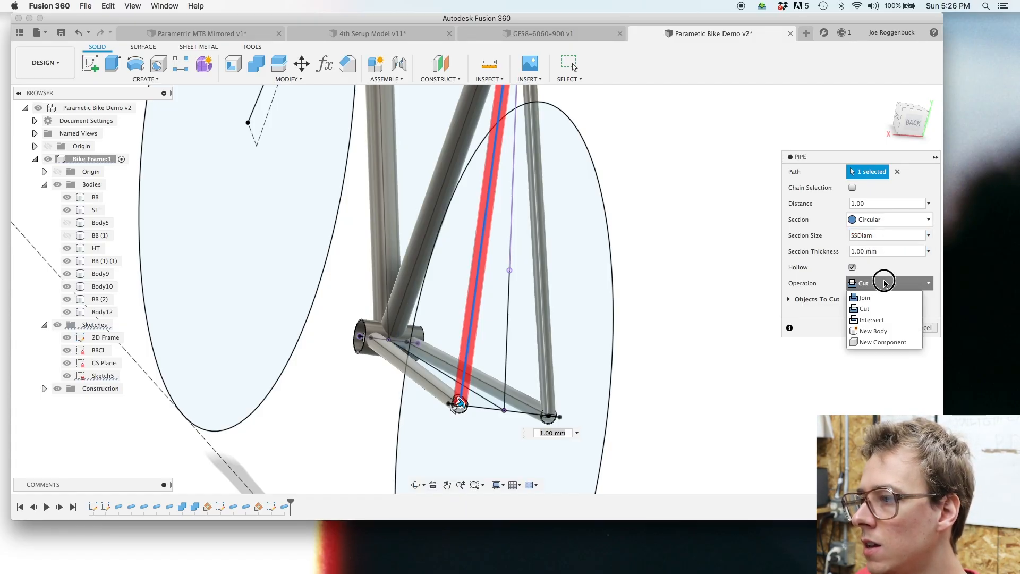
pyautogui.click(884, 330)
pyautogui.click(889, 311)
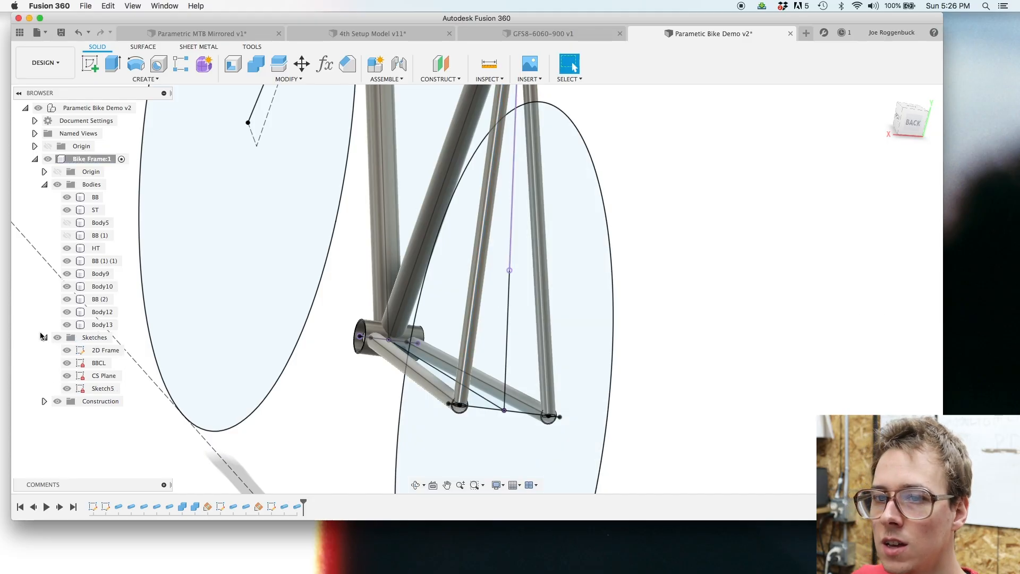
# Step: Hide the 2D Frame, BBCL, CS Plane and Sketch5 sketches
pyautogui.click(67, 351)
pyautogui.click(67, 364)
pyautogui.click(67, 375)
pyautogui.click(67, 389)
# Step: Inspect the tubed frame from several sides, checking the seatstay joints at the seat tube and at the chainstay ends
pyautogui.keyDown('shift'); pyautogui.hscroll(10, 719, 245); pyautogui.keyUp('shift')
pyautogui.scroll(-5, 719, 245)
pyautogui.keyDown('shift'); pyautogui.hscroll(4, 717, 244); pyautogui.keyUp('shift')
pyautogui.scroll(-5, 718, 247)
pyautogui.keyDown('shift'); pyautogui.hscroll(-8, 717, 234); pyautogui.keyUp('shift')
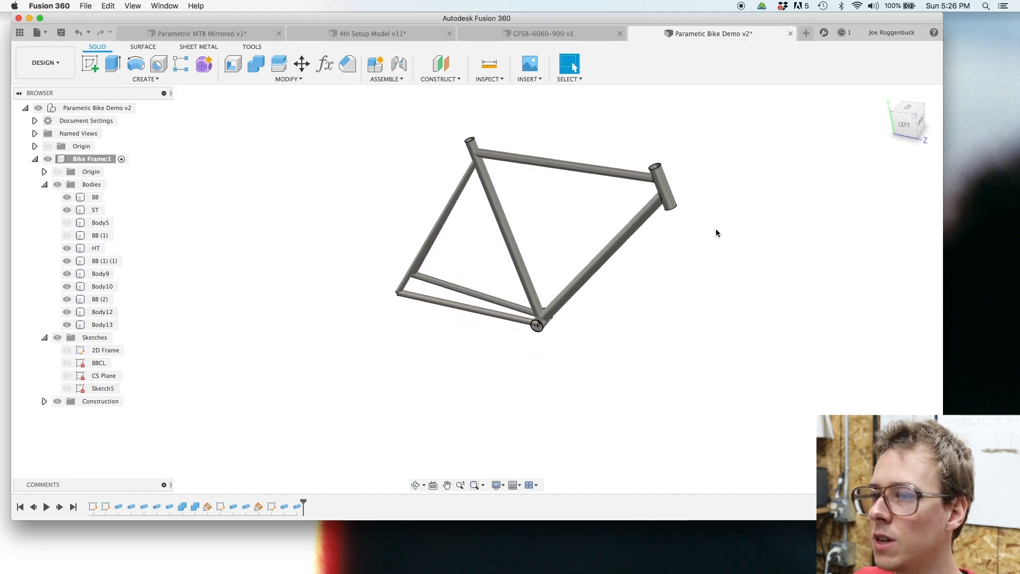
pyautogui.keyDown('shift'); pyautogui.hscroll(-10, 716, 233); pyautogui.keyUp('shift')
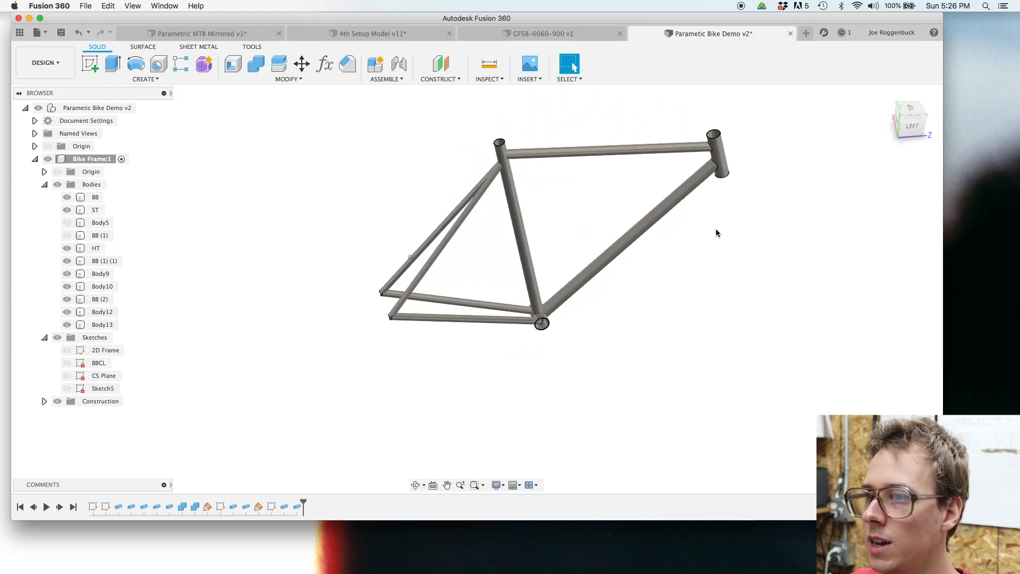
pyautogui.scroll(-5, 716, 228)
pyautogui.keyDown('shift'); pyautogui.hscroll(8, 716, 229); pyautogui.keyUp('shift')
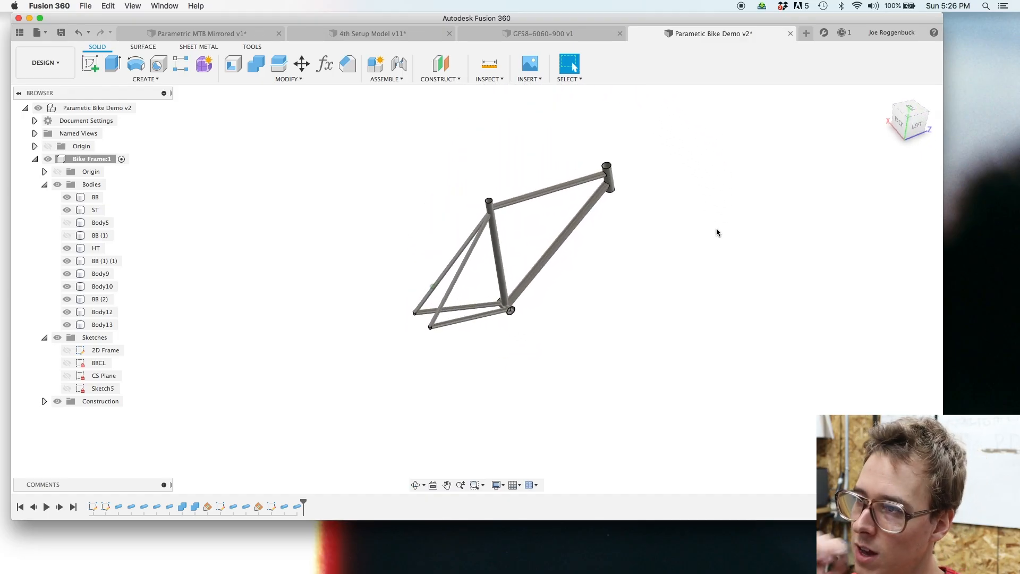
pyautogui.keyDown('shift'); pyautogui.hscroll(-5, 717, 228); pyautogui.keyUp('shift')
pyautogui.scroll(5, 716, 228)
pyautogui.keyDown('shift'); pyautogui.hscroll(-5, 716, 232); pyautogui.keyUp('shift')
pyautogui.scroll(5, 716, 232)
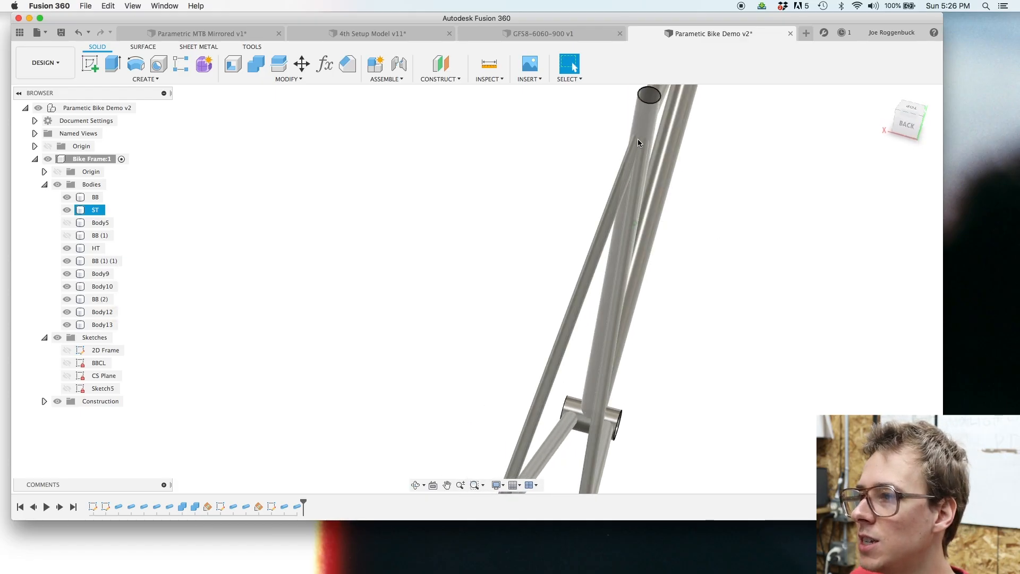
pyautogui.keyDown('shift'); pyautogui.hscroll(3, 640, 152); pyautogui.keyUp('shift')
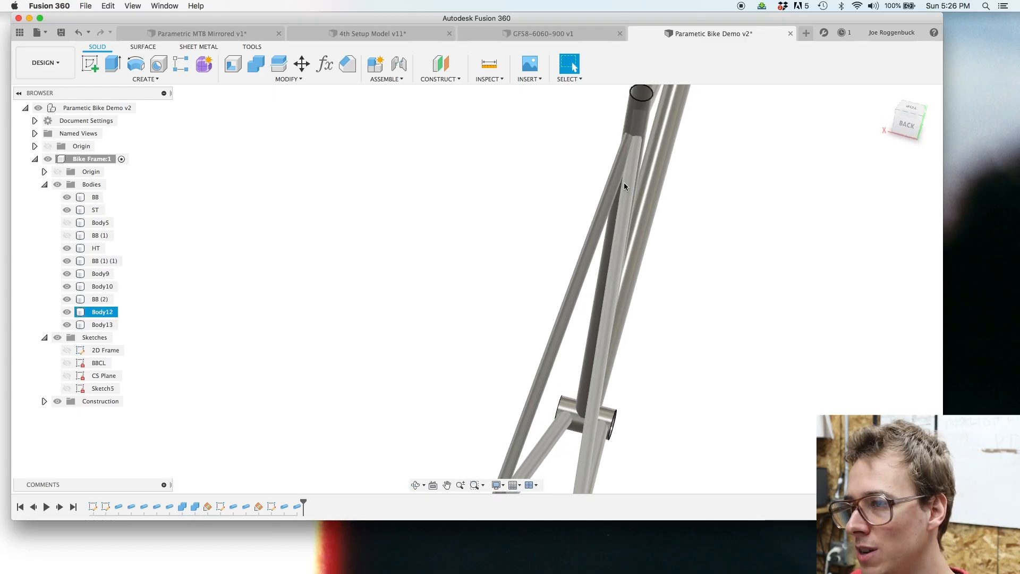
pyautogui.keyDown('shift'); pyautogui.hscroll(10, 627, 157); pyautogui.keyUp('shift')
pyautogui.keyDown('shift'); pyautogui.hscroll(-8, 541, 186); pyautogui.keyUp('shift')
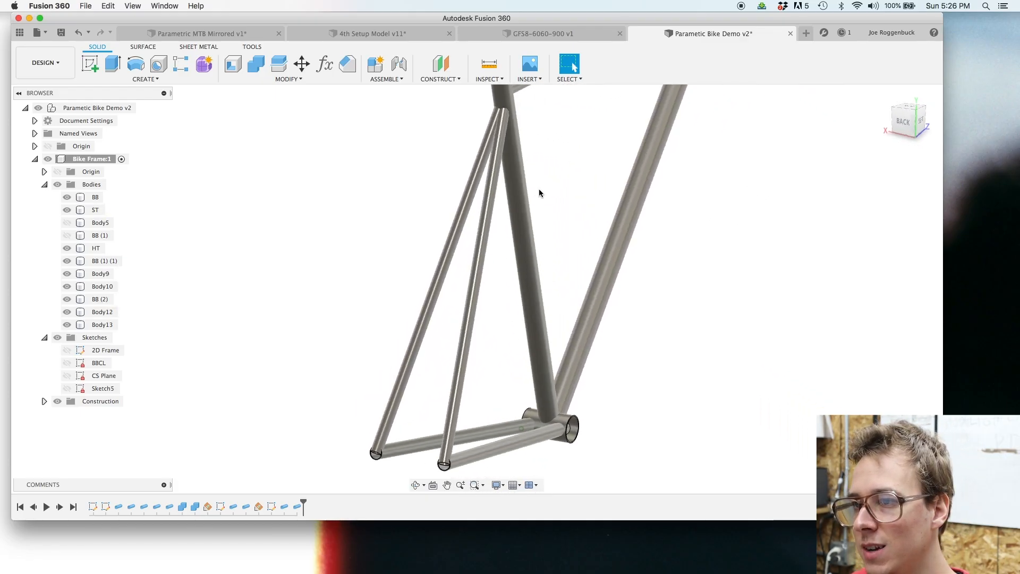
pyautogui.keyDown('shift'); pyautogui.hscroll(2, 458, 253); pyautogui.keyUp('shift')
pyautogui.keyDown('shift'); pyautogui.hscroll(10, 457, 254); pyautogui.keyUp('shift')
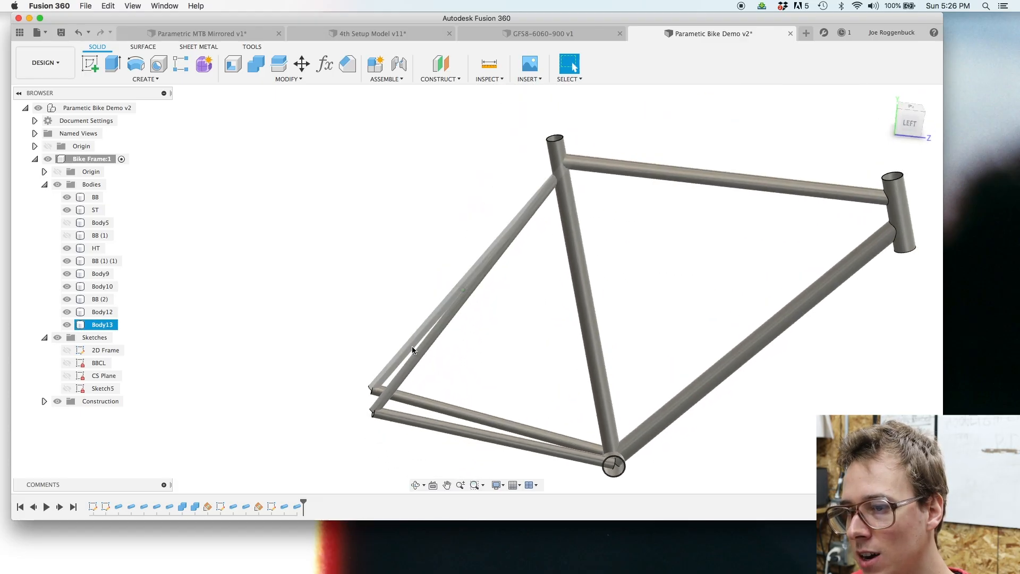
pyautogui.keyDown('shift'); pyautogui.hscroll(-2, 412, 353); pyautogui.keyUp('shift')
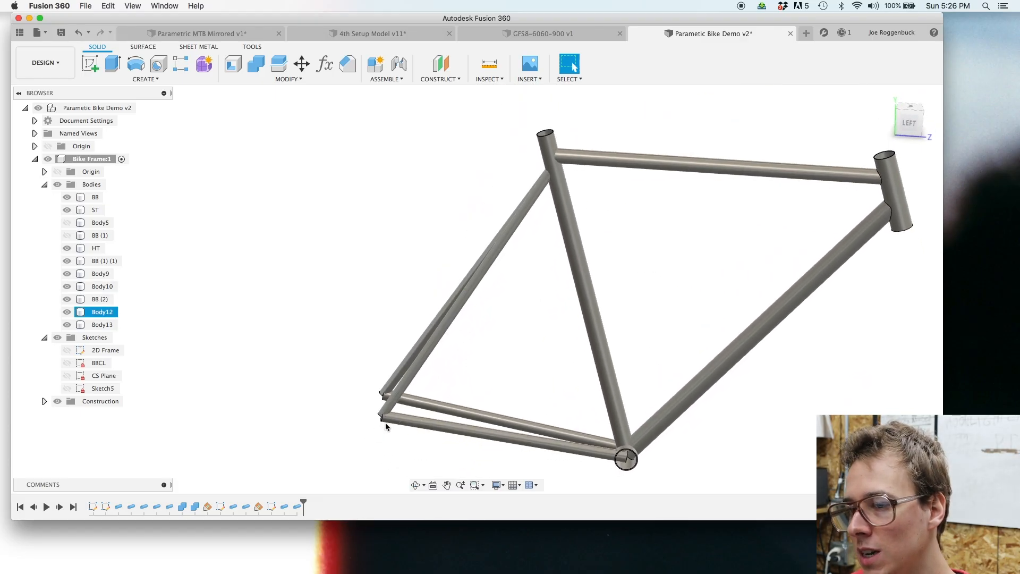
pyautogui.scroll(-2, 334, 369)
pyautogui.keyDown('shift'); pyautogui.hscroll(-6, 334, 369); pyautogui.keyUp('shift')
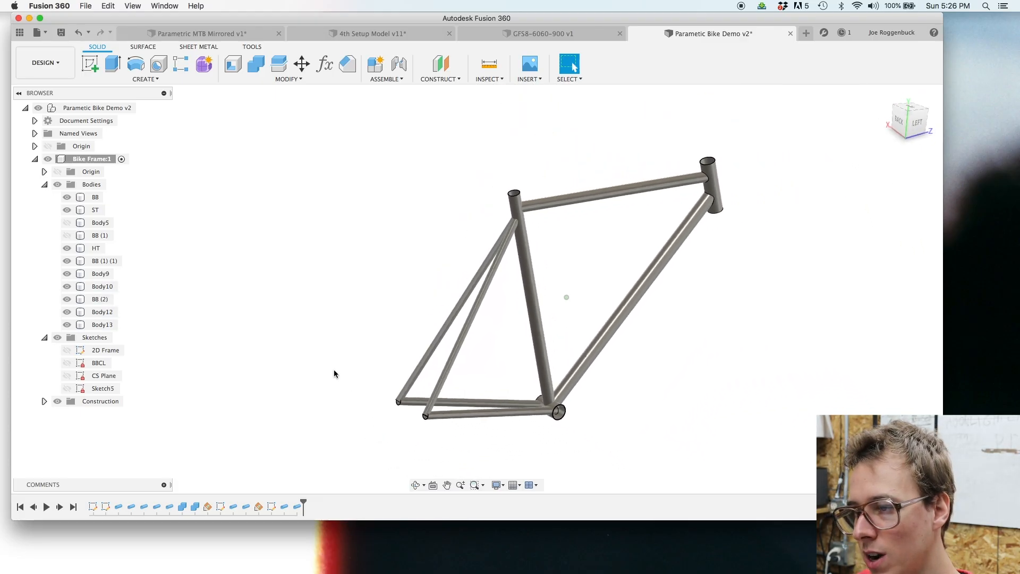
pyautogui.keyDown('shift'); pyautogui.hscroll(8, 334, 369); pyautogui.keyUp('shift')
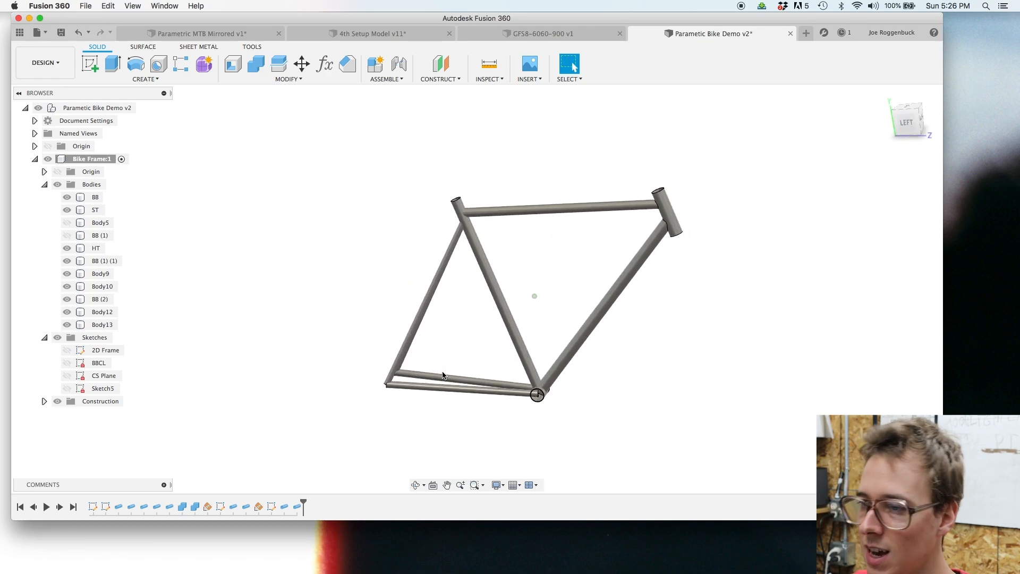
pyautogui.scroll(-1, 442, 375)
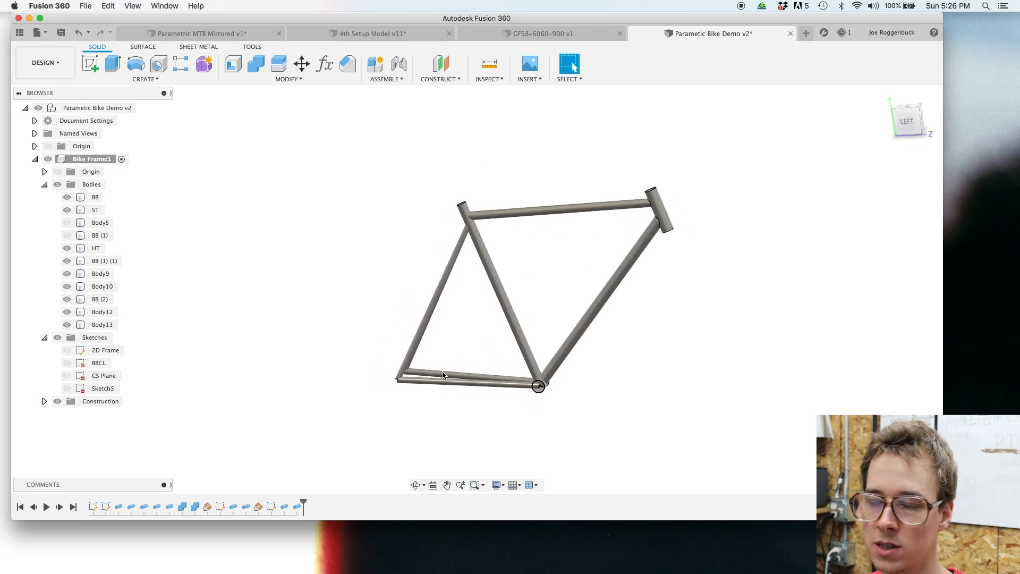
pyautogui.scroll(4, 443, 376)
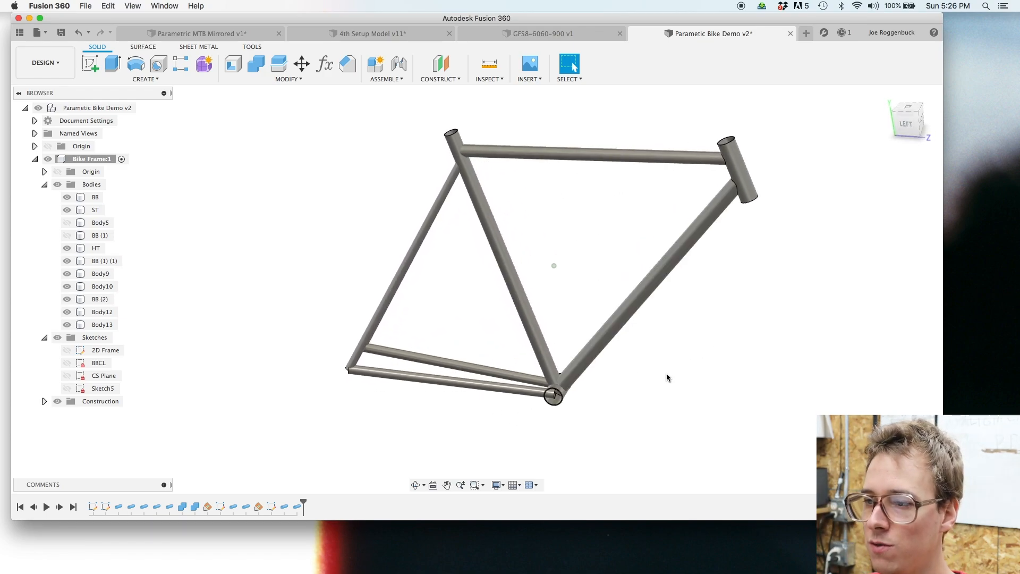
pyautogui.keyDown('shift'); pyautogui.hscroll(3, 664, 373); pyautogui.keyUp('shift')
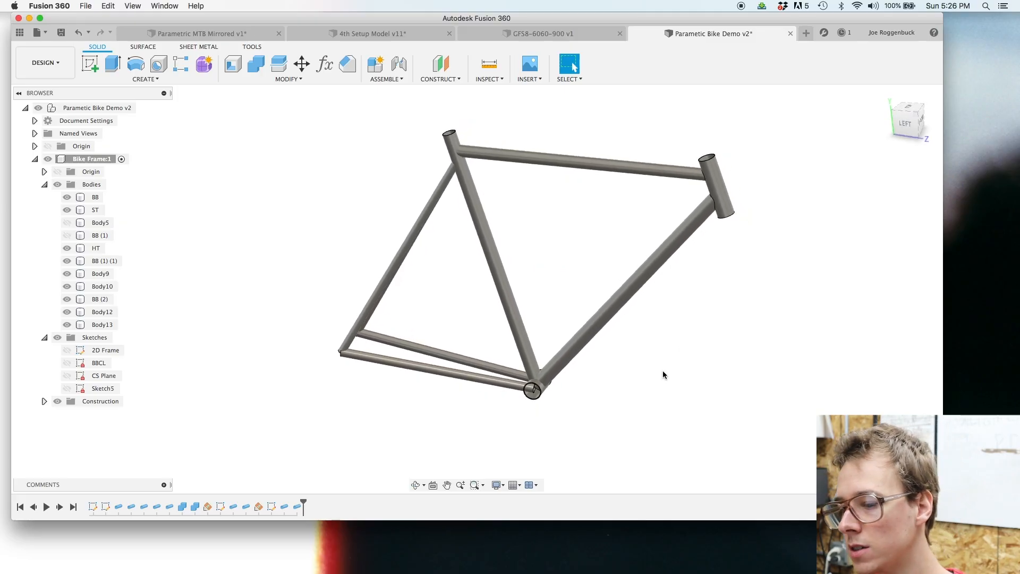
pyautogui.keyDown('shift'); pyautogui.hscroll(4, 632, 367); pyautogui.keyUp('shift')
pyautogui.hscroll(3, 550, 311)
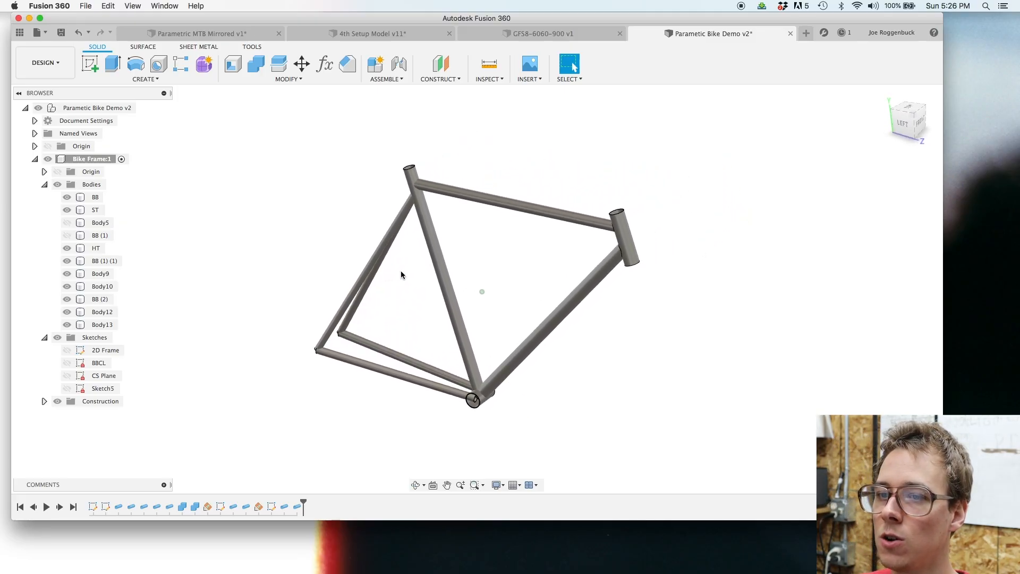
# Step: Open the user parameters alongside the frame model and set BBHeight to 280 mm
pyautogui.click(35, 159)
pyautogui.click(324, 64)
pyautogui.moveTo(556, 177); pyautogui.dragTo(721, 359)
pyautogui.scroll(-3, 502, 175)
pyautogui.moveTo(496, 178); pyautogui.dragTo(457, 197, button='middle')
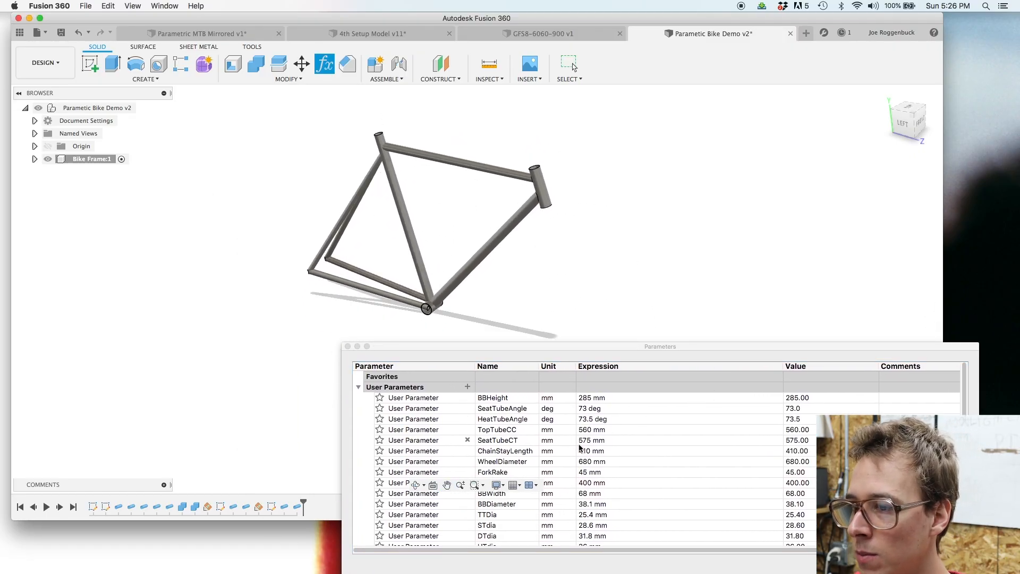
pyautogui.scroll(-5, 566, 451)
pyautogui.scroll(5, 566, 451)
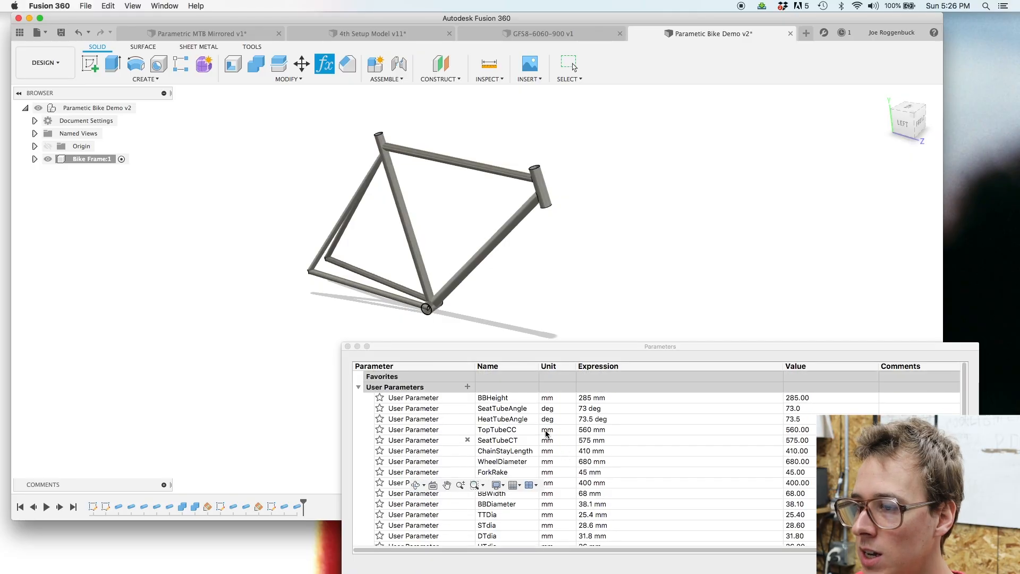
pyautogui.click(611, 398)
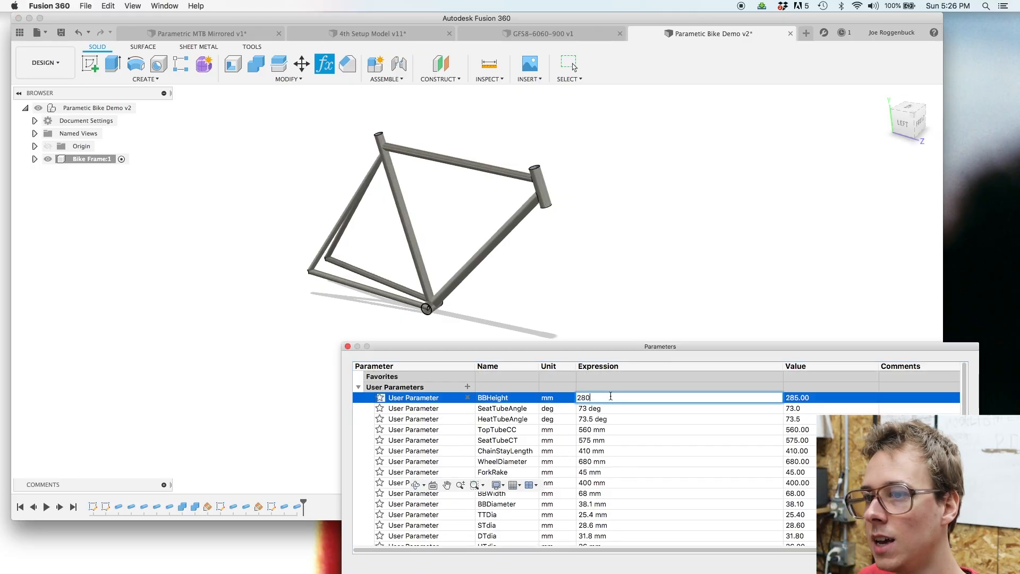
pyautogui.press('Return')
# Step: Set the TopTubeCC user parameter to 550 mm
pyautogui.scroll(-2, 556, 428)
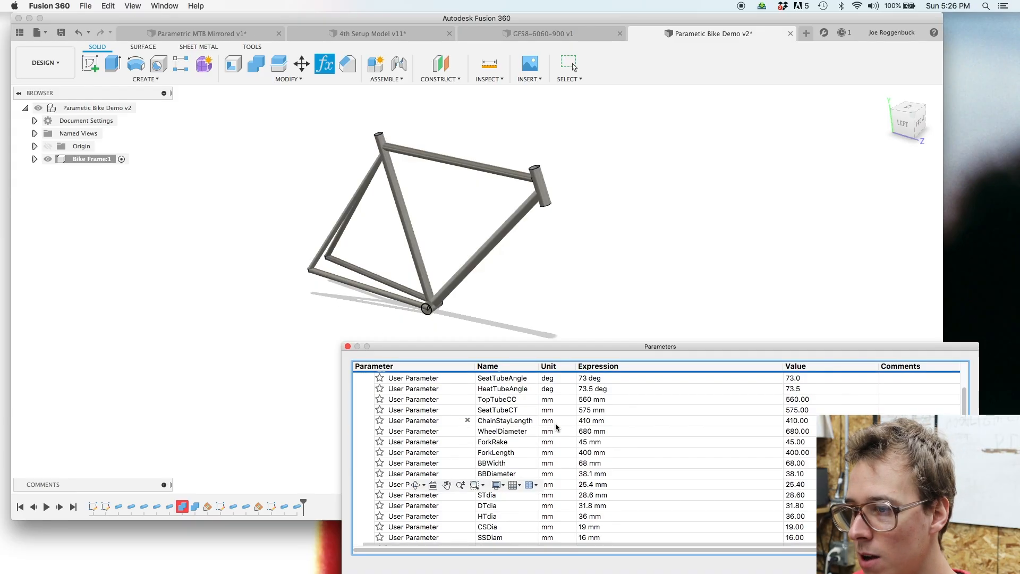
pyautogui.click(614, 399)
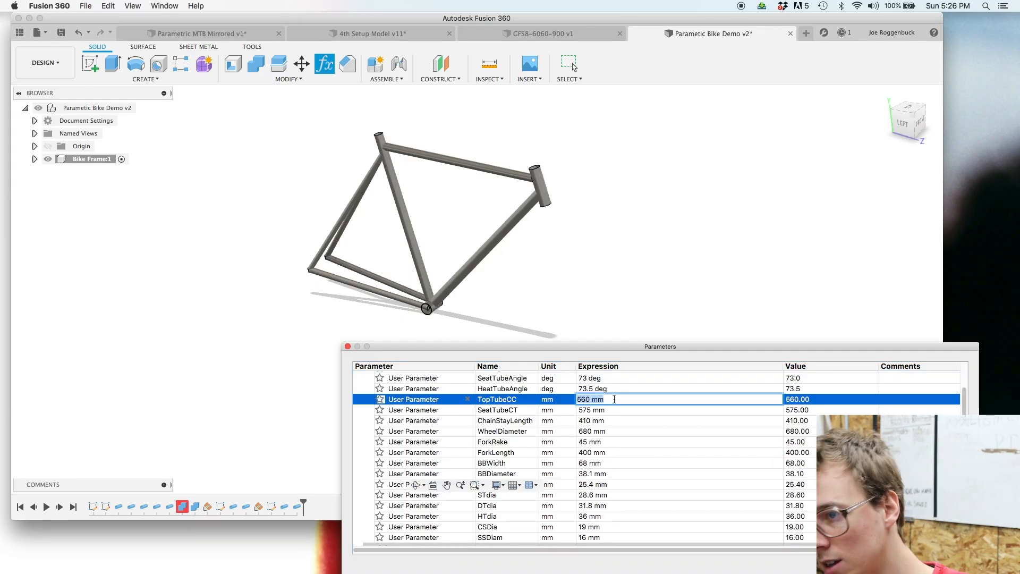
pyautogui.press('Return')
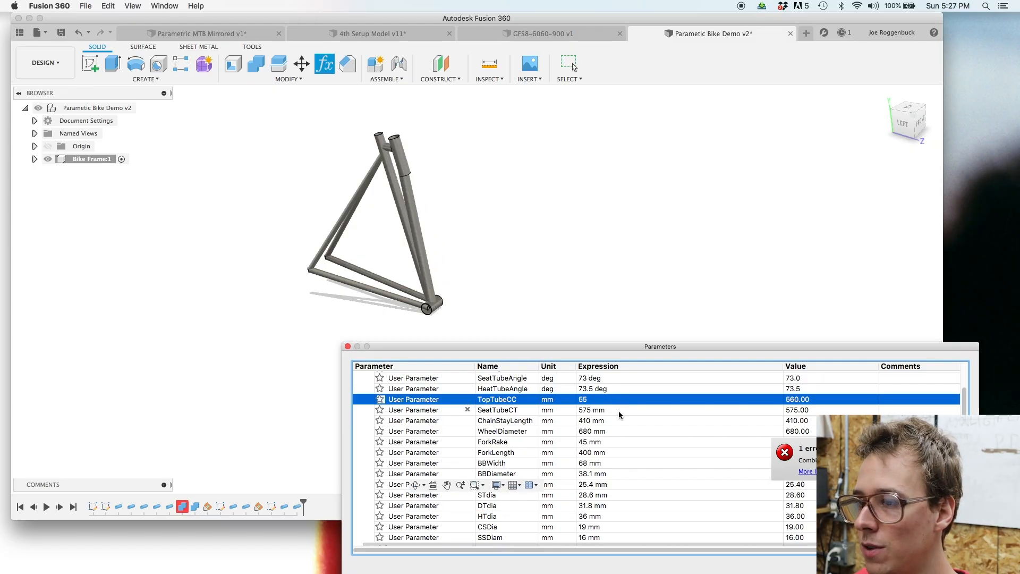
pyautogui.click(602, 397)
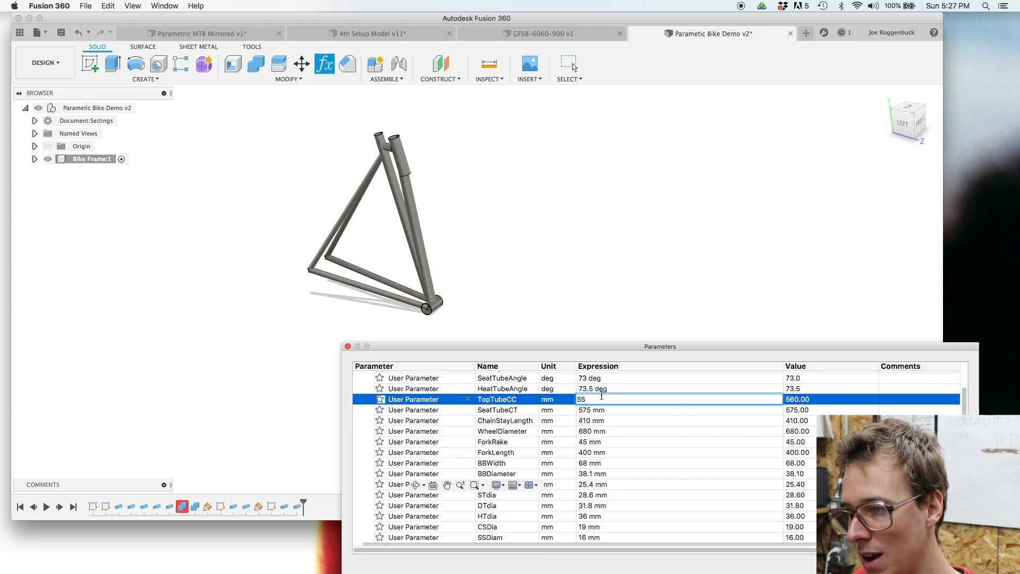
pyautogui.press('Return')
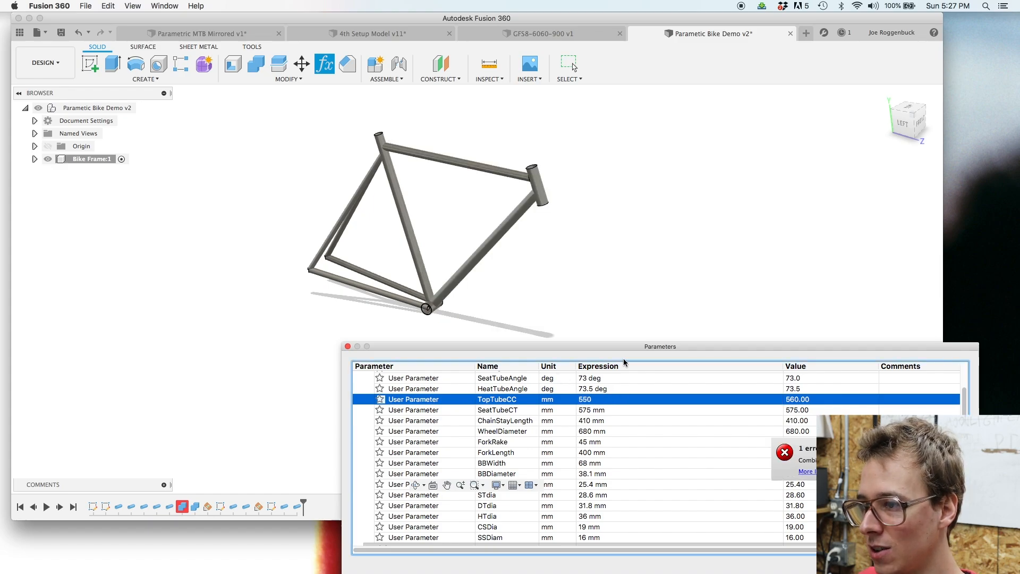
# Step: Set the ForkRake user parameter to 50 mm and check the details of the reported error
pyautogui.moveTo(635, 348); pyautogui.dragTo(628, 334)
pyautogui.scroll(-2, 616, 416)
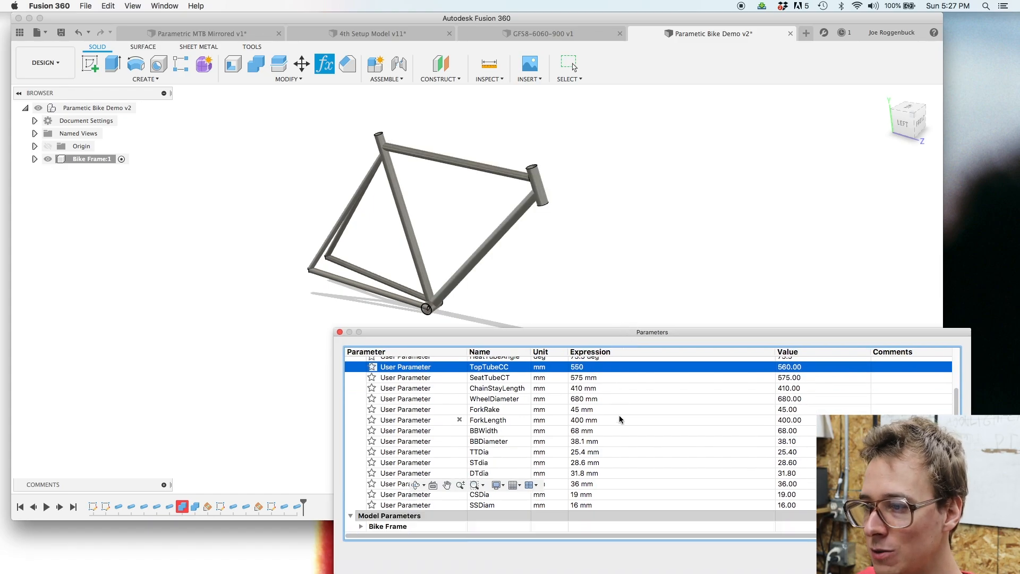
pyautogui.doubleClick(595, 409)
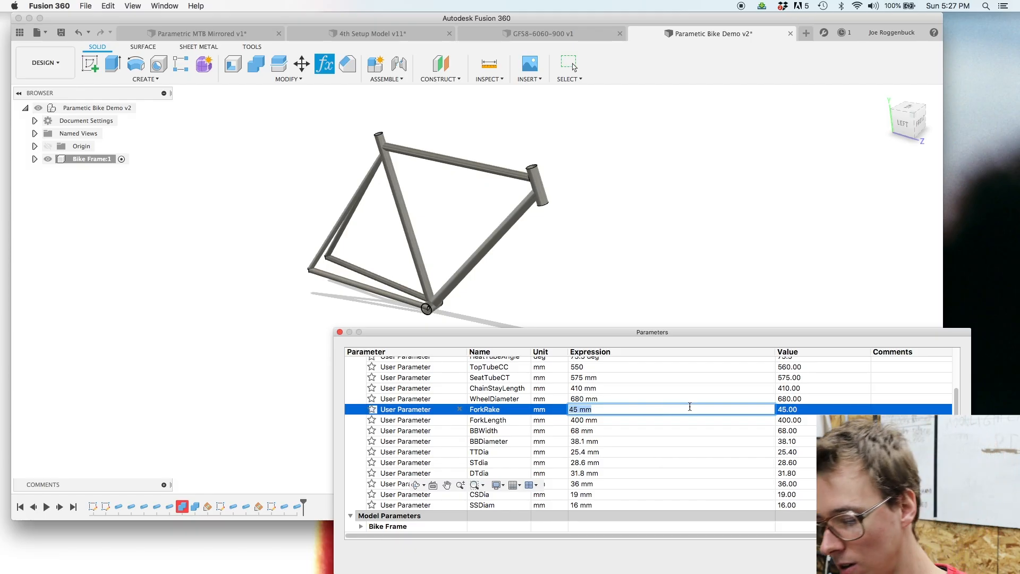
pyautogui.press('Return')
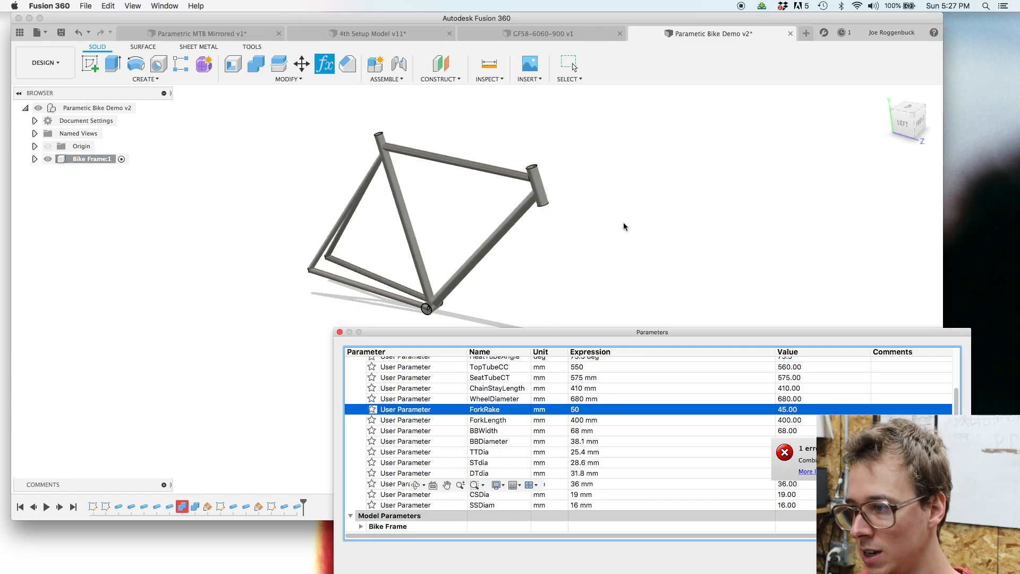
pyautogui.click(811, 475)
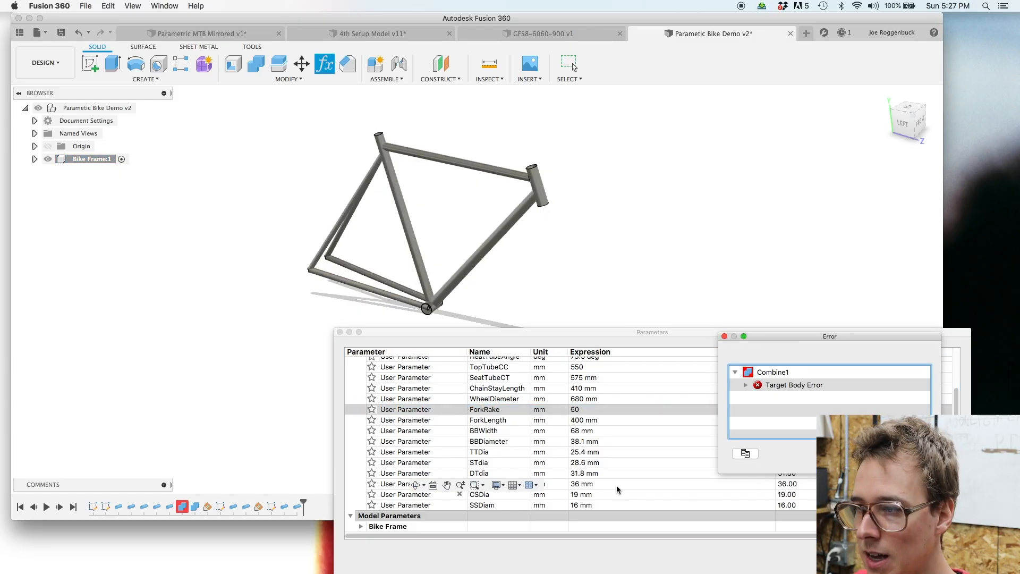
pyautogui.click(543, 515)
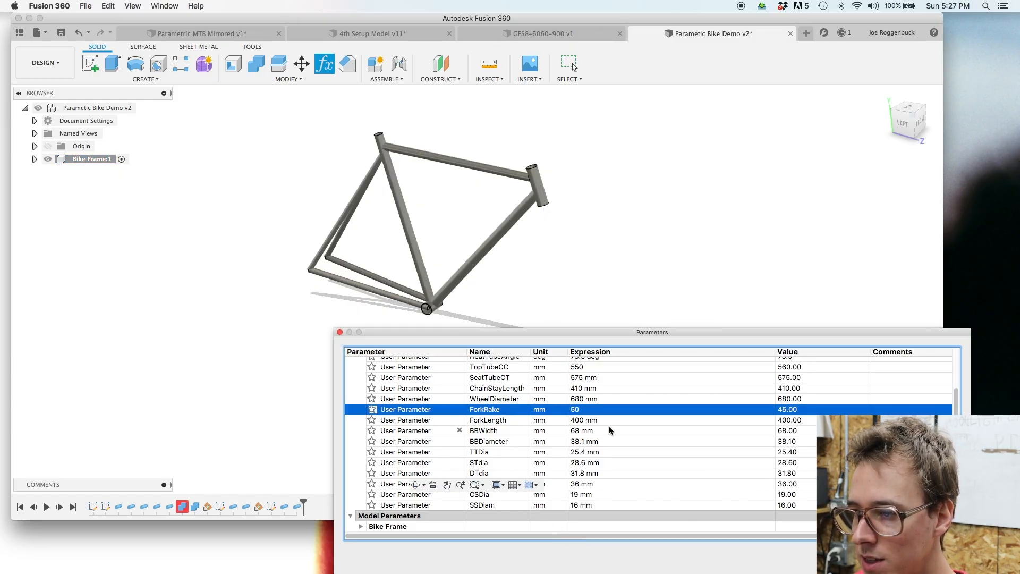
# Step: Set the TTDia user parameter to 28.6 mm and close the parameter list
pyautogui.doubleClick(597, 452)
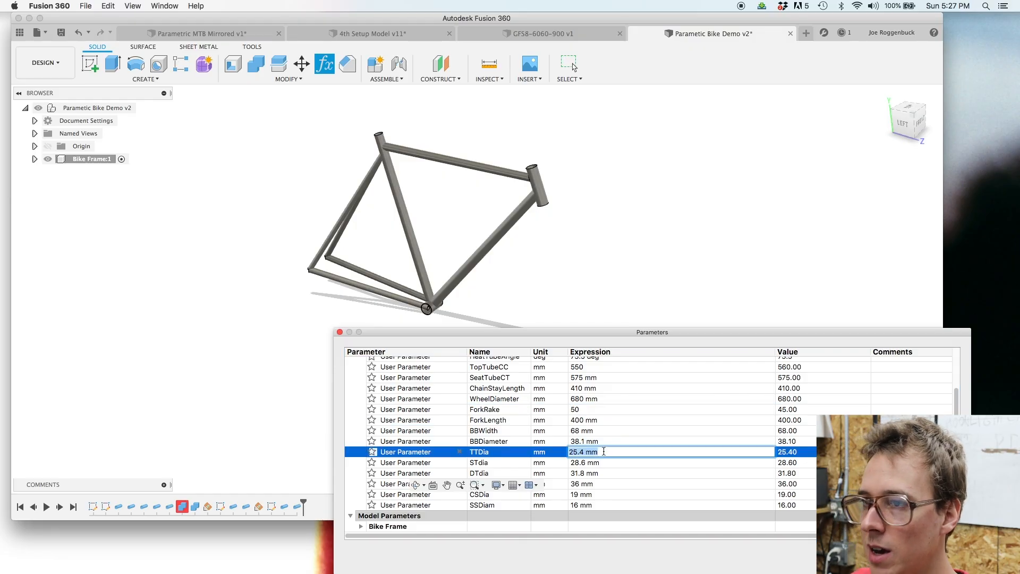
pyautogui.scroll(10, 401, 174)
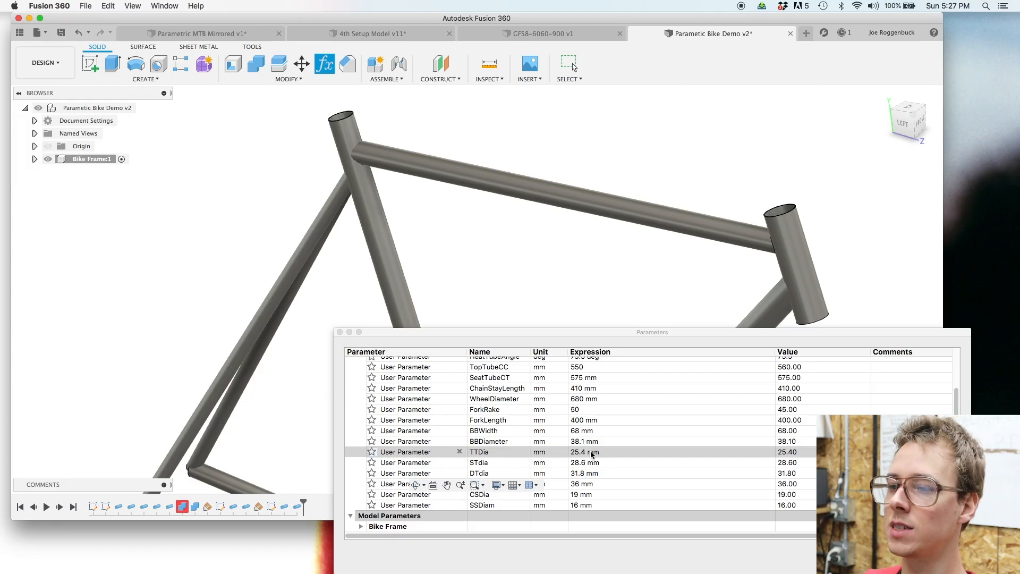
pyautogui.doubleClick(591, 451)
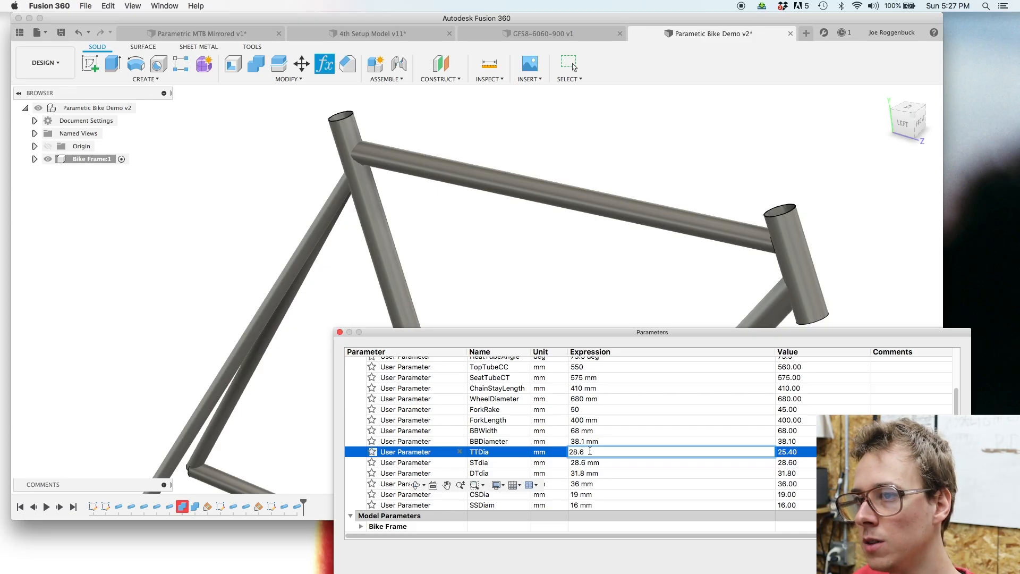
pyautogui.press('Return')
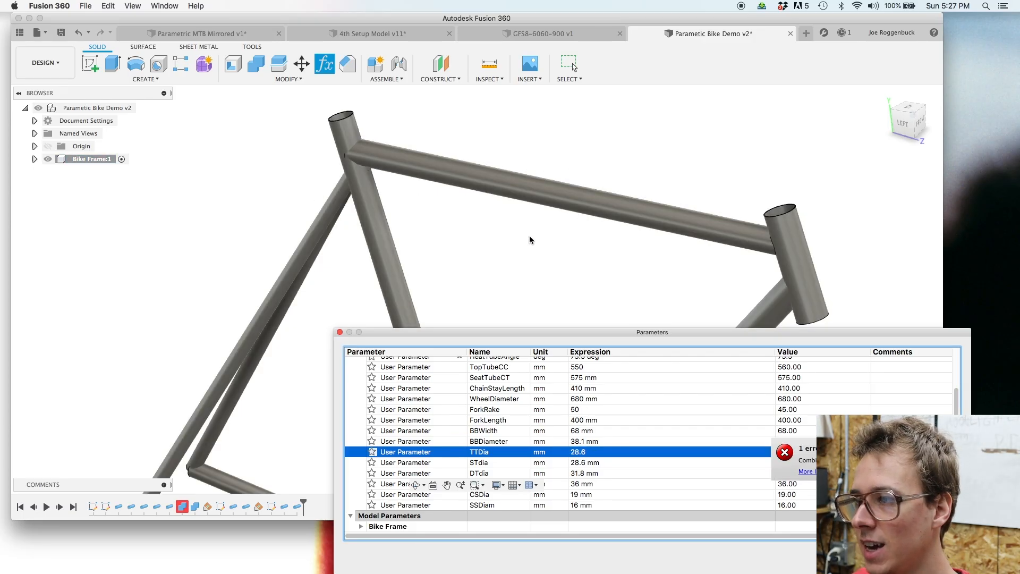
pyautogui.scroll(-5, 716, 237)
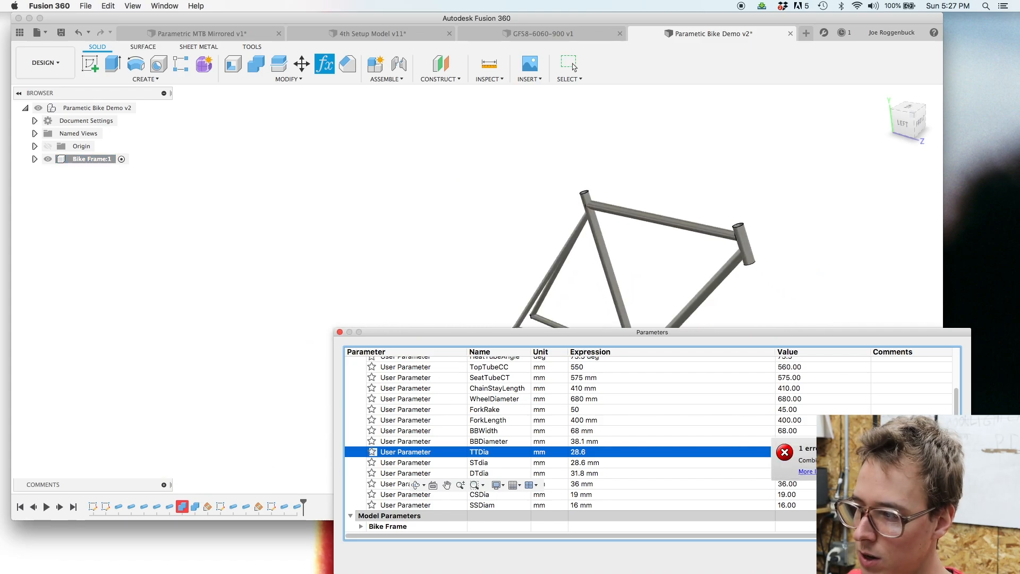
pyautogui.click(942, 557)
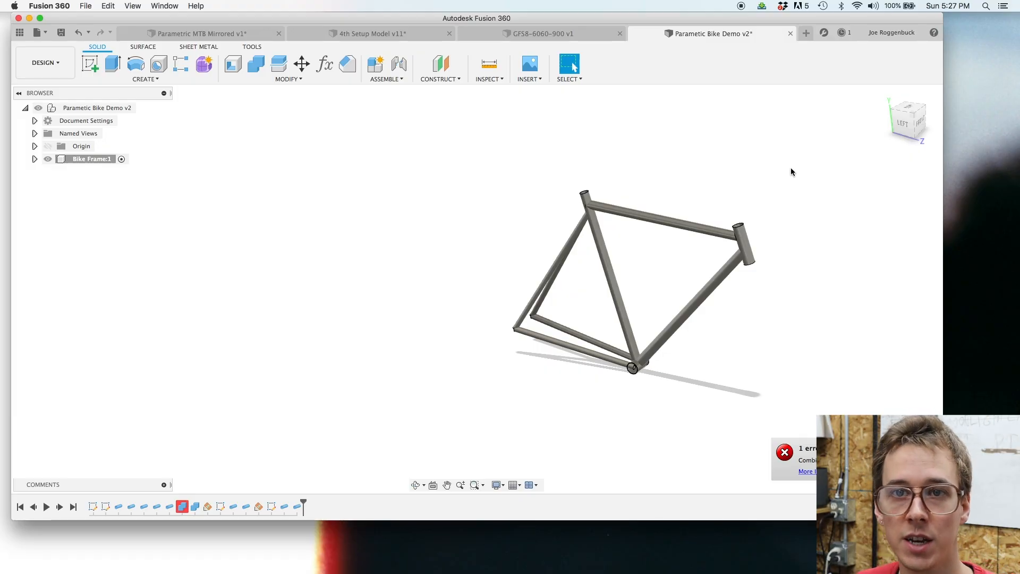
# Step: Examine the updated frame from several angles, including the bottom bracket joints, chainstays and seatstays
pyautogui.moveTo(656, 281); pyautogui.dragTo(566, 259, button='middle')
pyautogui.scroll(3, 494, 289)
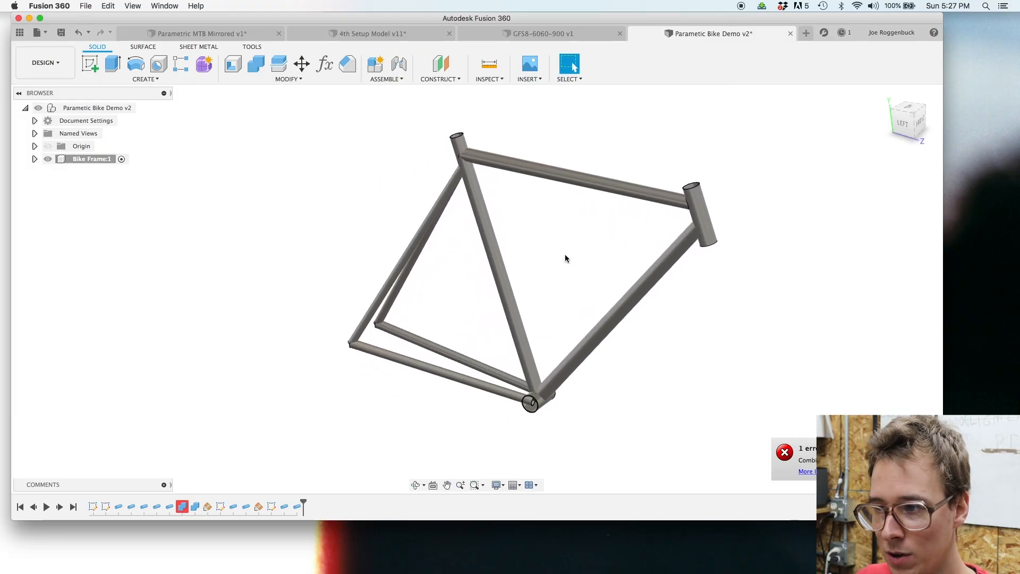
pyautogui.scroll(5, 508, 394)
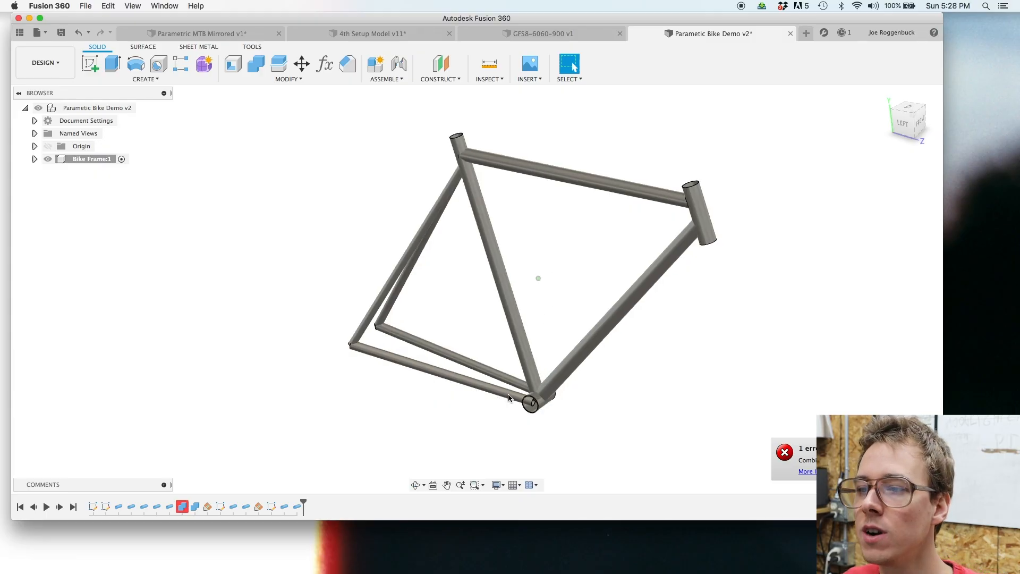
pyautogui.scroll(3, 508, 393)
pyautogui.keyDown('shift'); pyautogui.moveTo(508, 393); pyautogui.dragTo(462, 265, button='middle'); pyautogui.keyUp('shift')
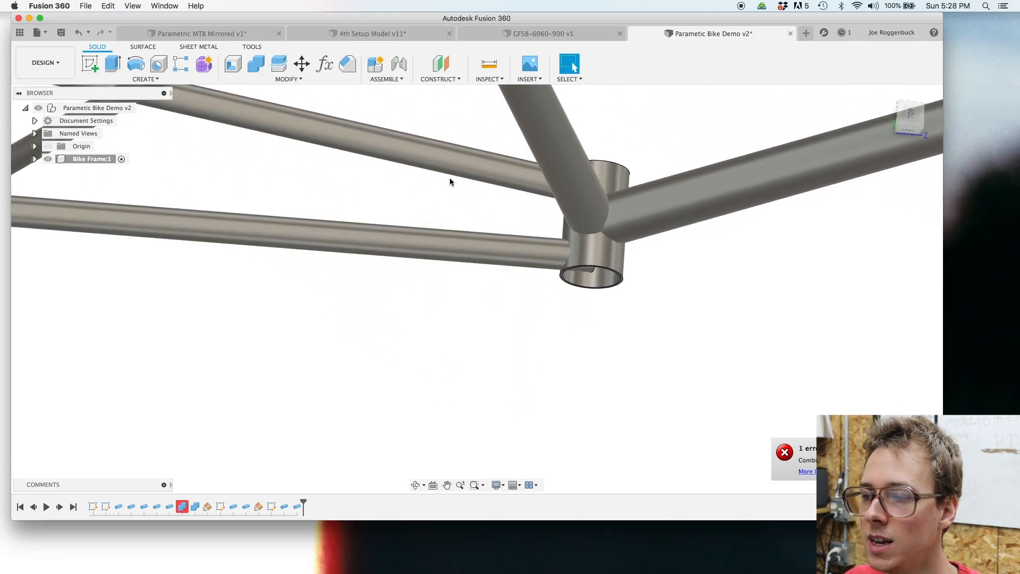
pyautogui.scroll(-5, 474, 206)
pyautogui.keyDown('shift'); pyautogui.moveTo(474, 206); pyautogui.dragTo(457, 307, button='middle'); pyautogui.keyUp('shift')
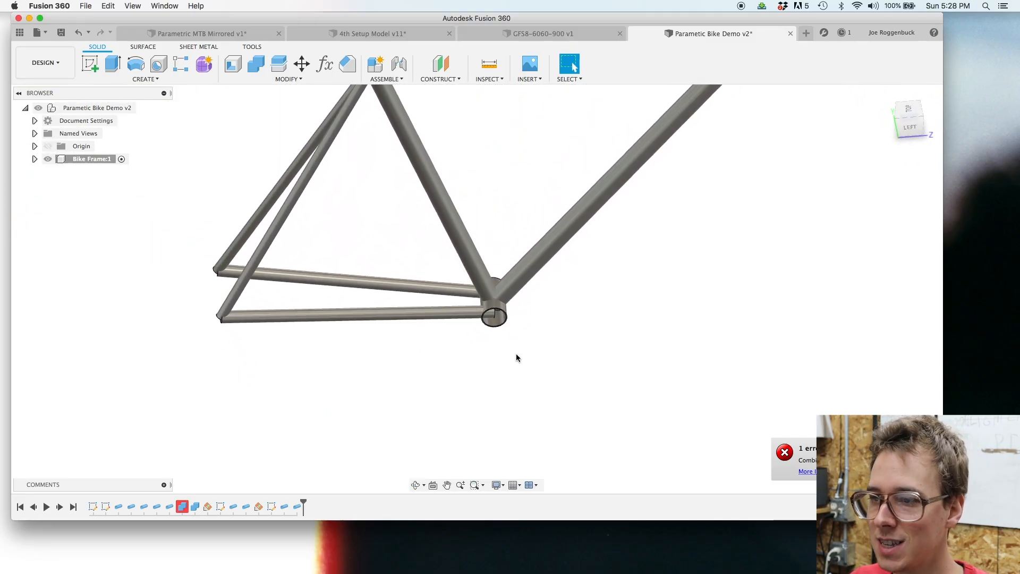
pyautogui.keyDown('shift'); pyautogui.moveTo(431, 318); pyautogui.dragTo(477, 399, button='middle'); pyautogui.keyUp('shift')
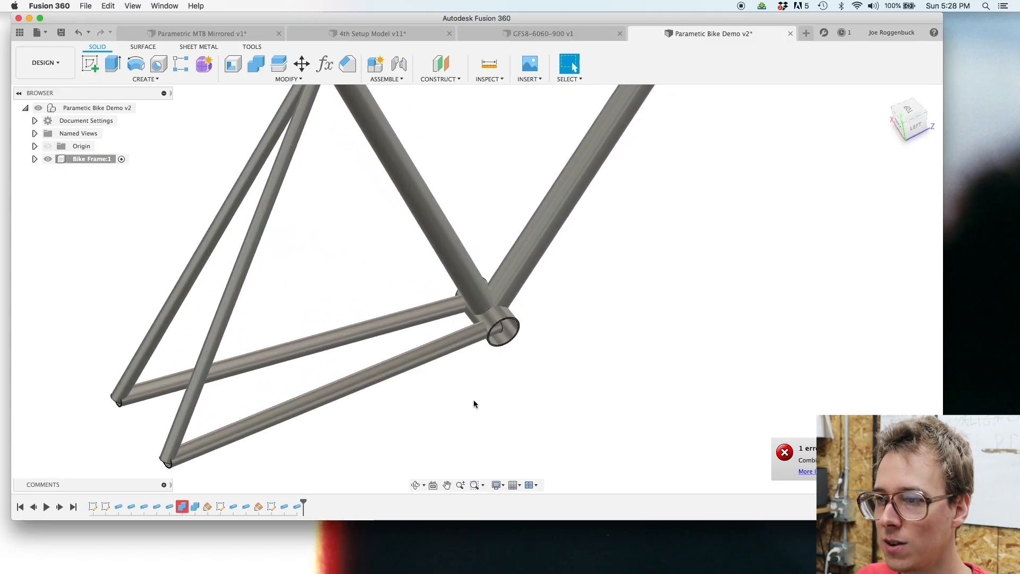
pyautogui.keyDown('shift'); pyautogui.moveTo(511, 299); pyautogui.dragTo(196, 43, button='middle'); pyautogui.keyUp('shift')
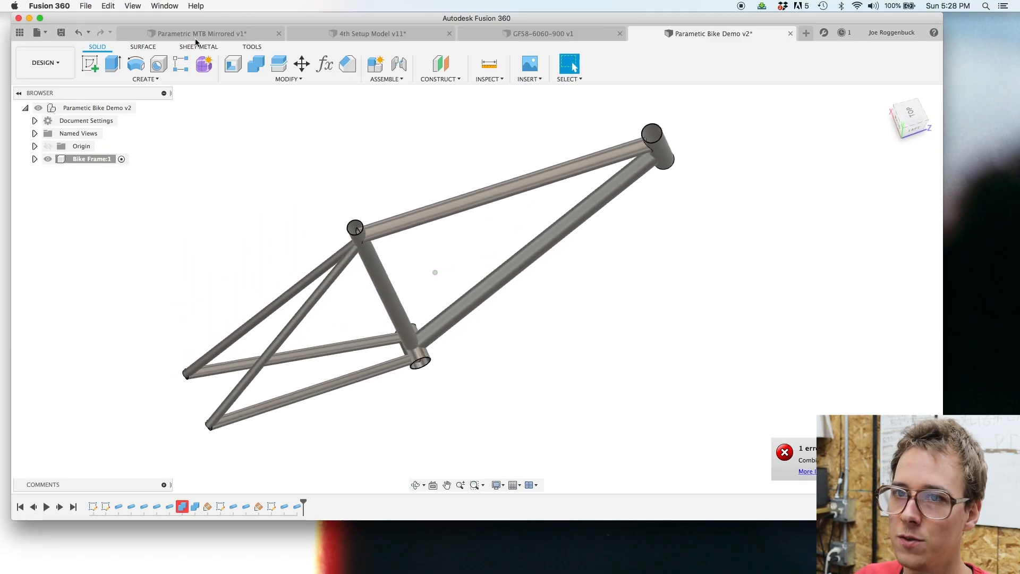
pyautogui.click(145, 79)
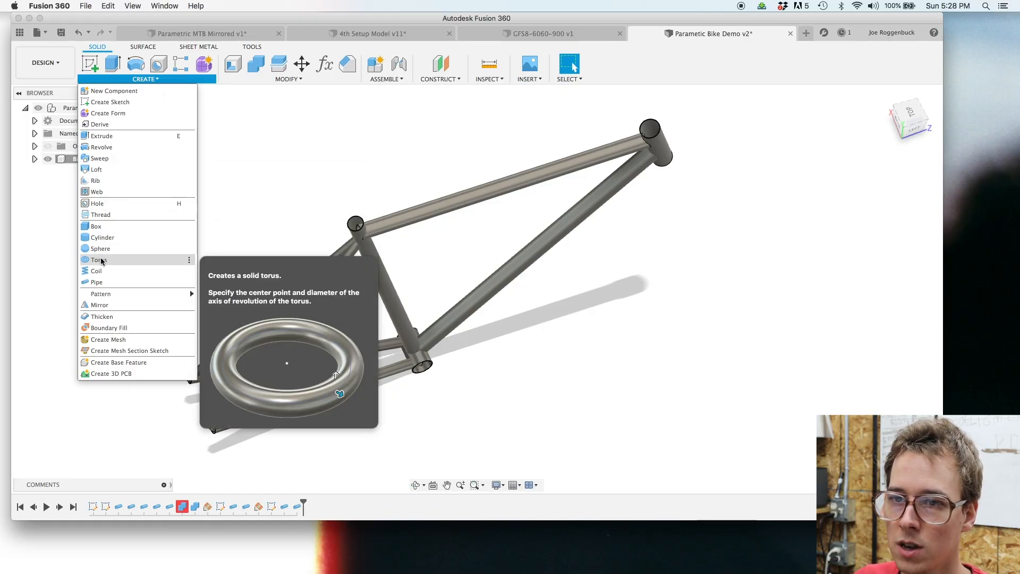
pyautogui.click(723, 386)
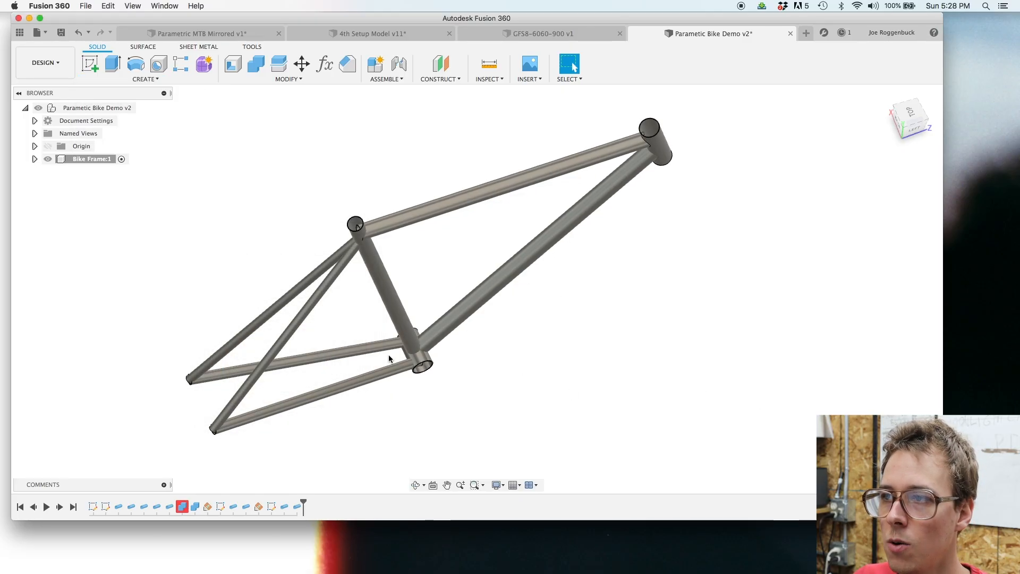
pyautogui.scroll(-4, 389, 359)
pyautogui.keyDown('shift'); pyautogui.moveTo(389, 358); pyautogui.dragTo(358, 325, button='middle'); pyautogui.keyUp('shift')
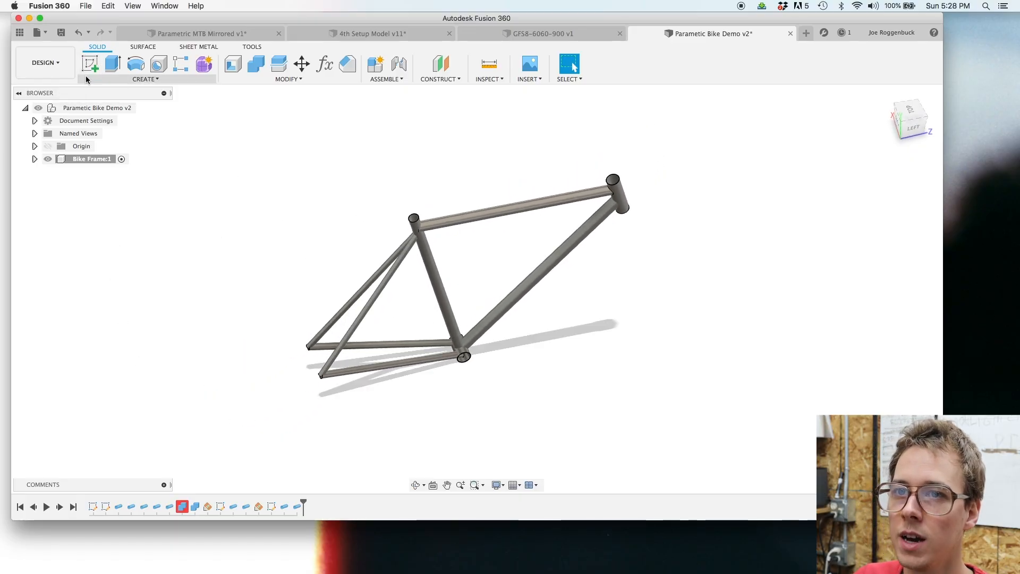
# Step: Show Plane1 from the Bike Frame's construction planes and start a new sketch on it, keeping the bodies visible
pyautogui.click(34, 159)
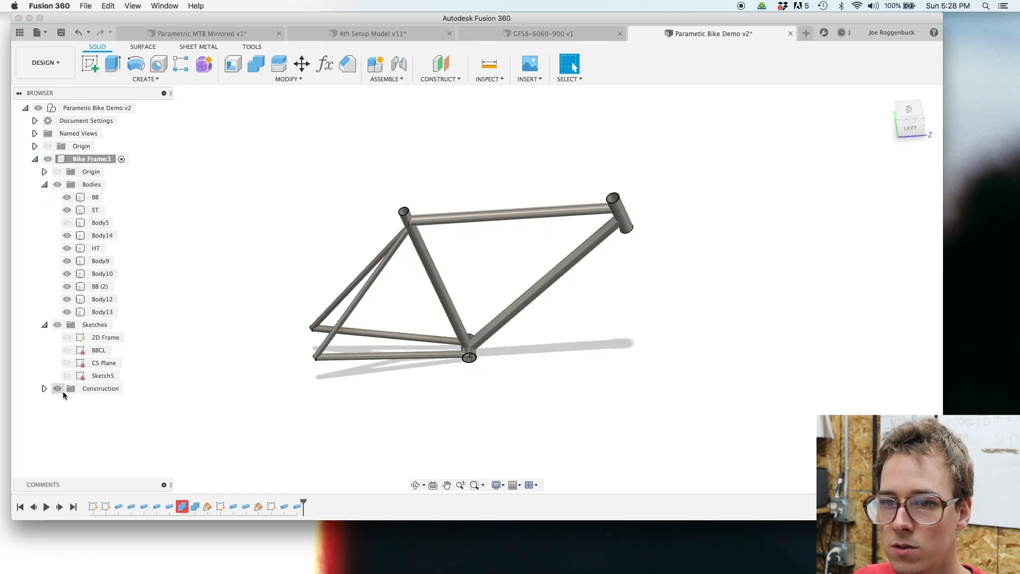
pyautogui.click(44, 388)
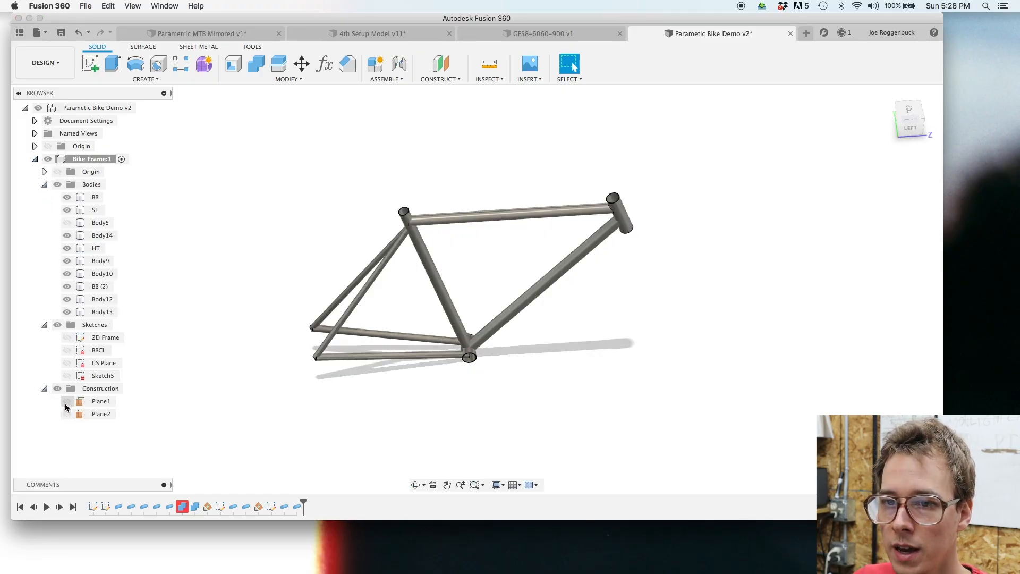
pyautogui.click(66, 402)
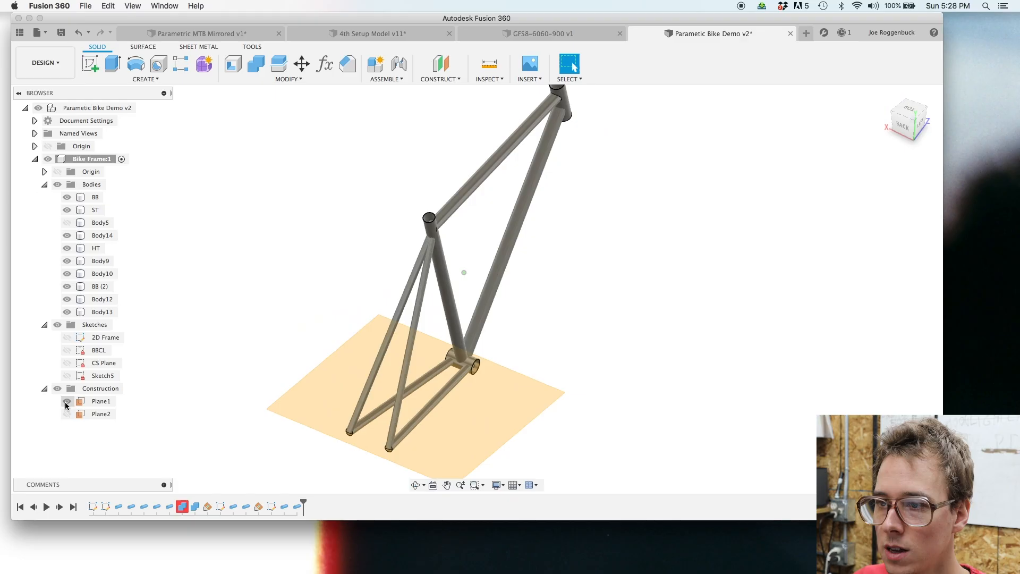
pyautogui.click(90, 64)
pyautogui.click(442, 420)
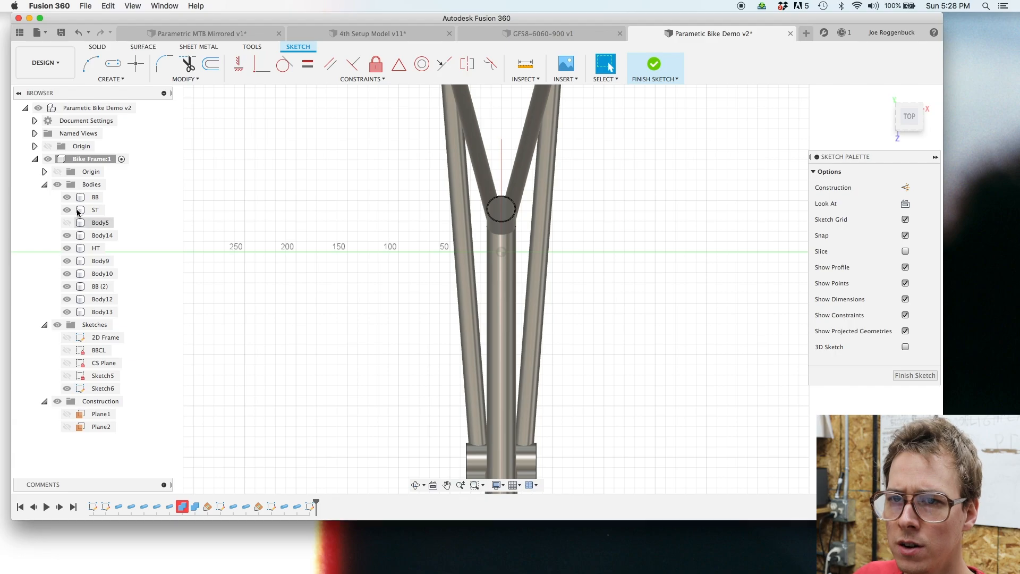
pyautogui.click(58, 185)
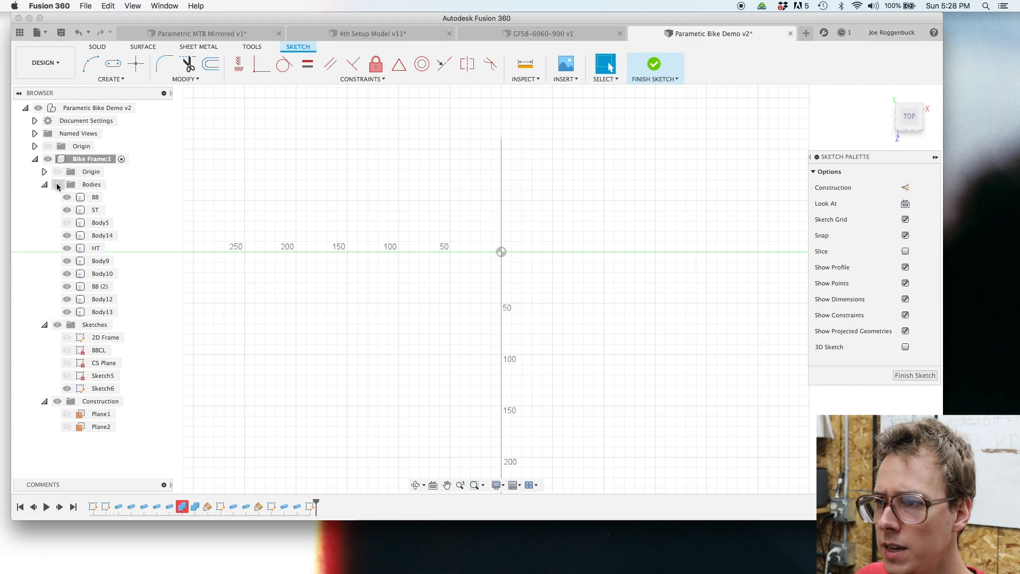
pyautogui.click(57, 184)
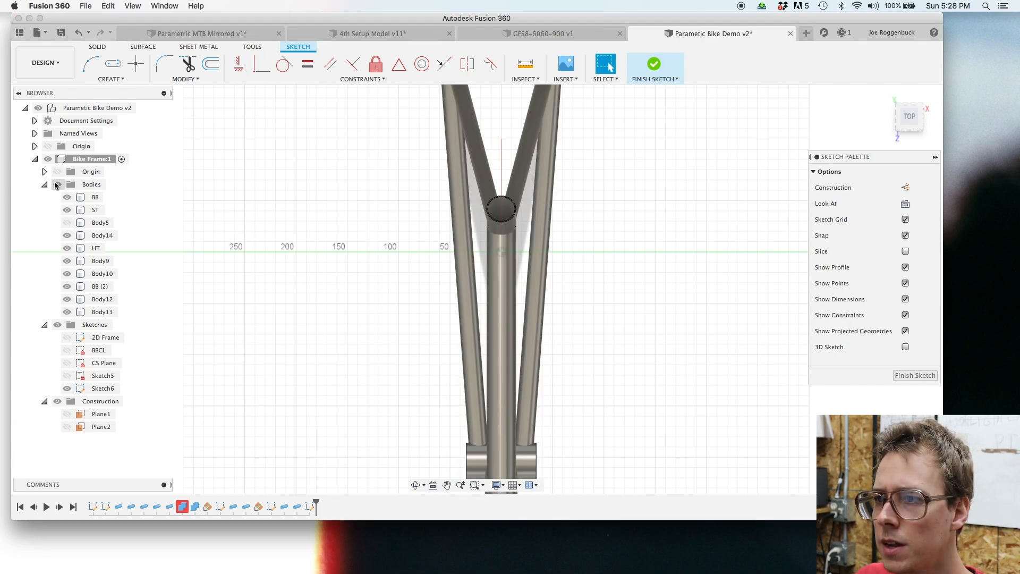
# Step: Sketch a 19 mm diameter circle on the centreline between the chainstays, just behind the bottom bracket shell
pyautogui.moveTo(630, 318)
pyautogui.keyDown('shift'); pyautogui.mouseDown(button='middle')
pyautogui.moveTo(621, 324)
pyautogui.moveTo(620, 311)
pyautogui.moveTo(484, 260)
pyautogui.moveTo(495, 259)
pyautogui.mouseUp(button='middle'); pyautogui.keyUp('shift')
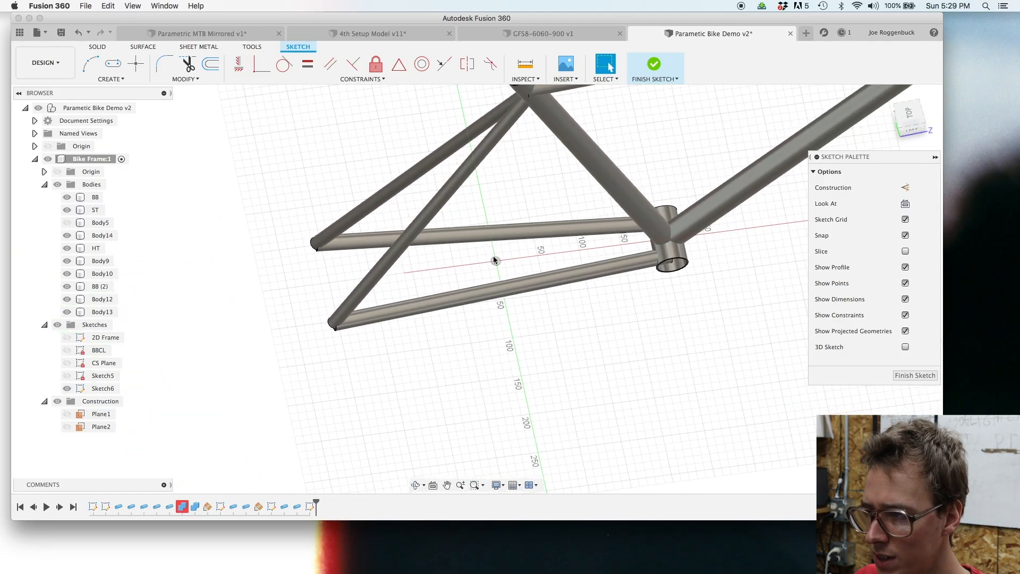
pyautogui.scroll(3, 660, 243)
pyautogui.scroll(1, 661, 245)
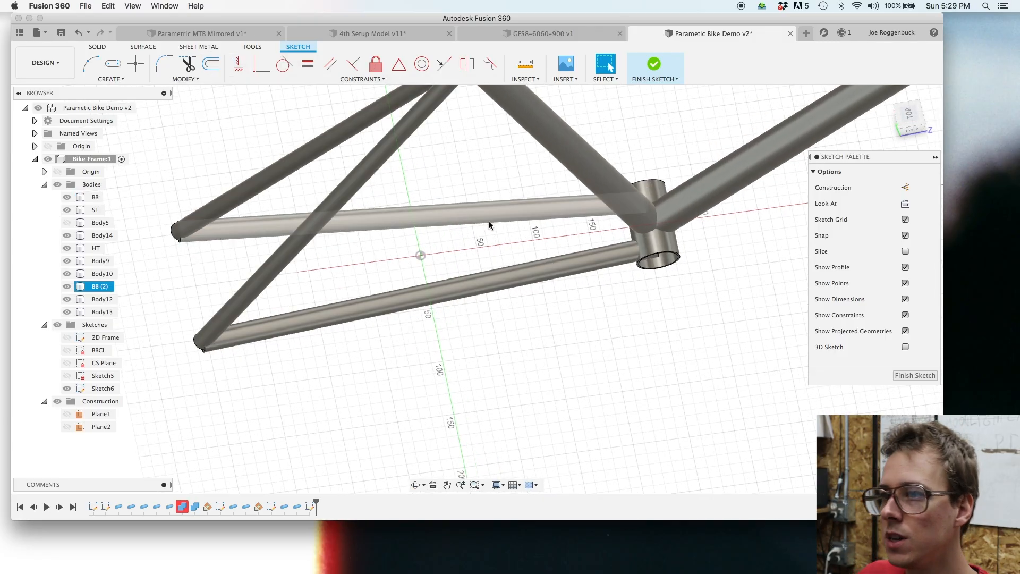
pyautogui.press('c')
pyautogui.keyDown('shift'); pyautogui.moveTo(590, 231); pyautogui.dragTo(582, 231, button='middle'); pyautogui.keyUp('shift')
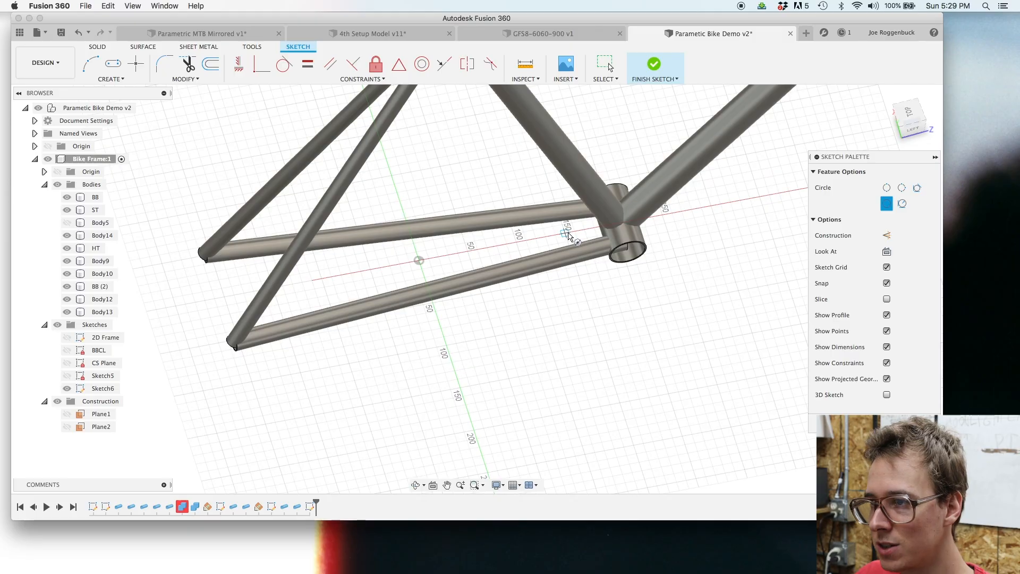
pyautogui.click(567, 234)
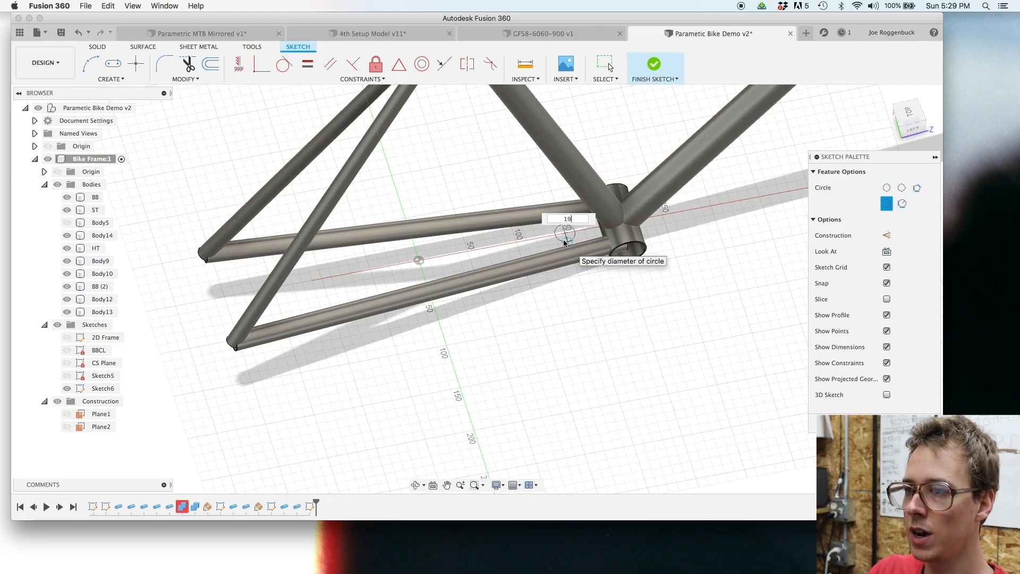
pyautogui.write('19')
pyautogui.press('Return')
pyautogui.press('Escape')
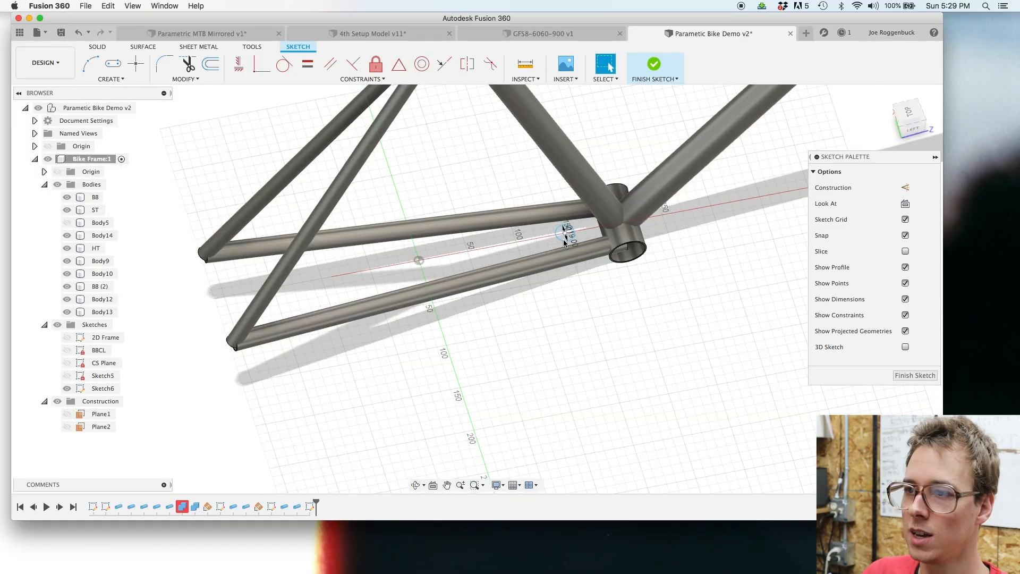
# Step: Show the CS Plane sketch and dimension from the far tangent edge of the 19 mm circle to the midpoint of the rear axle line
pyautogui.scroll(5, 564, 241)
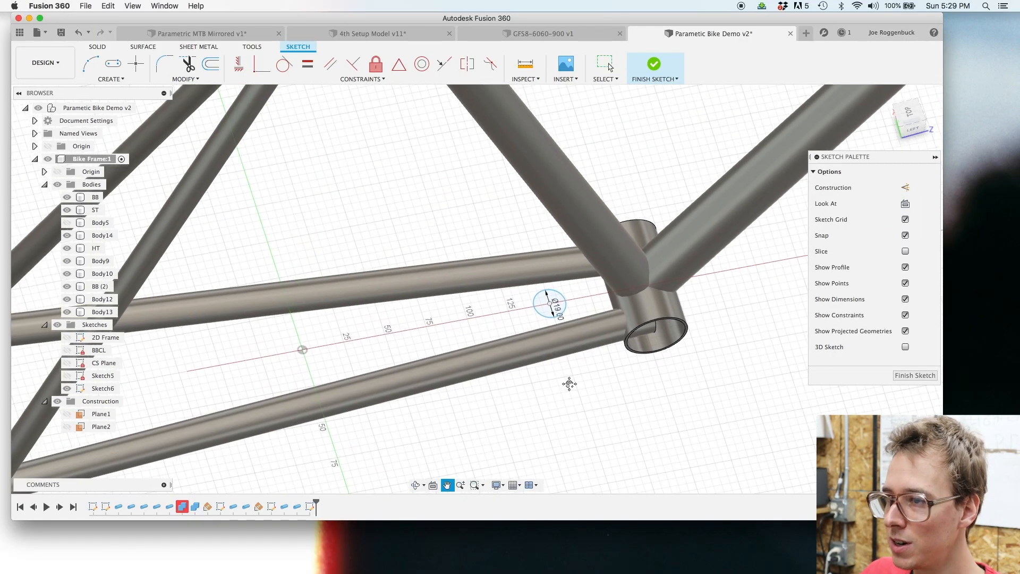
pyautogui.moveTo(583, 380); pyautogui.dragTo(683, 353, button='middle')
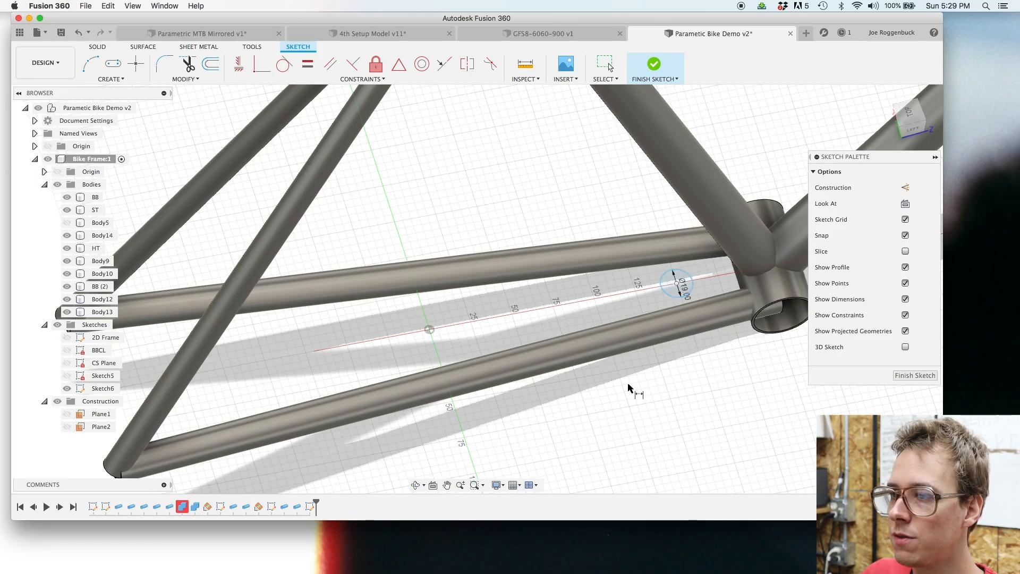
pyautogui.scroll(-6, 633, 390)
pyautogui.moveTo(638, 383); pyautogui.dragTo(631, 396, button='middle')
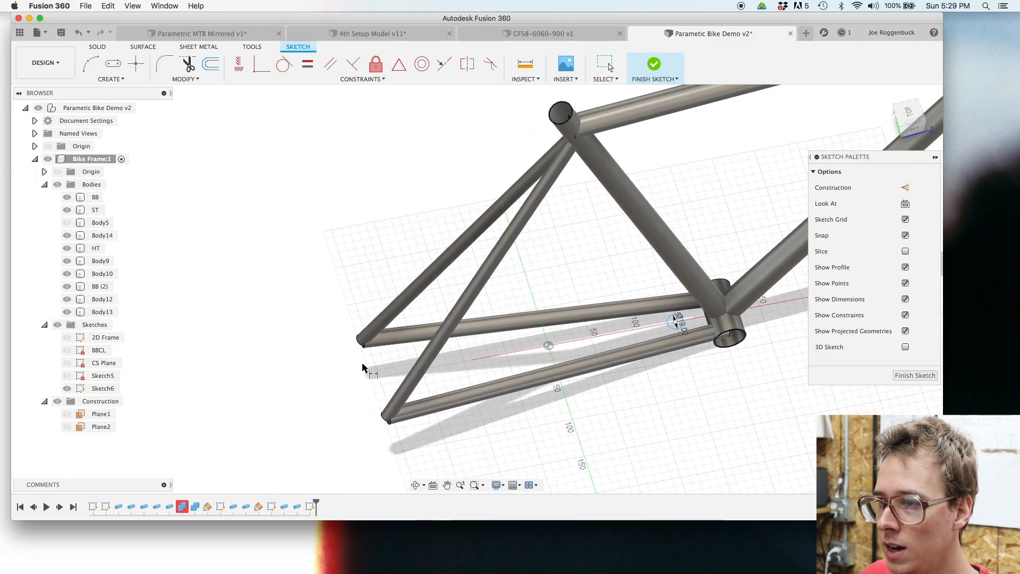
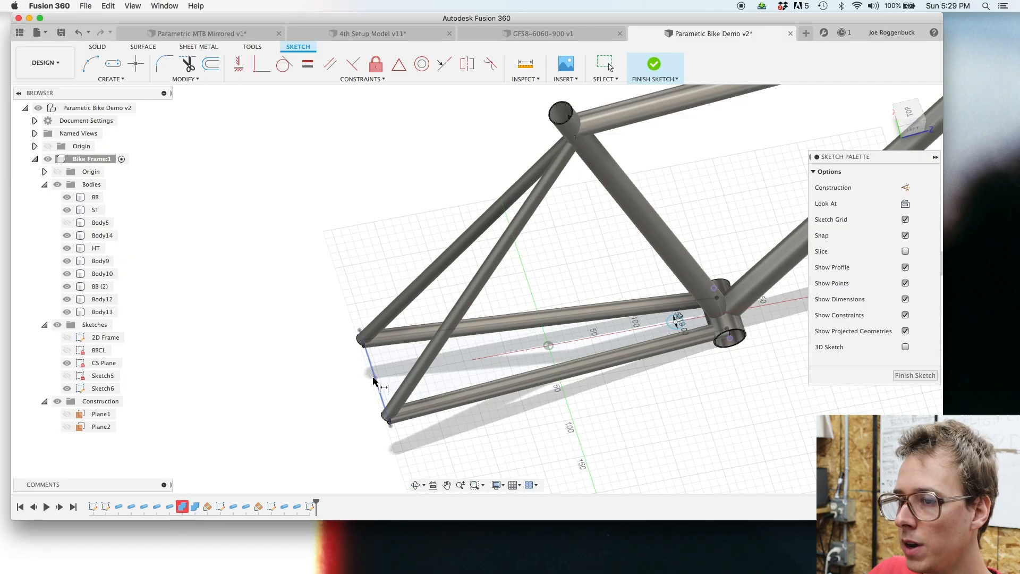
pyautogui.rightClick(684, 323)
pyautogui.click(693, 394)
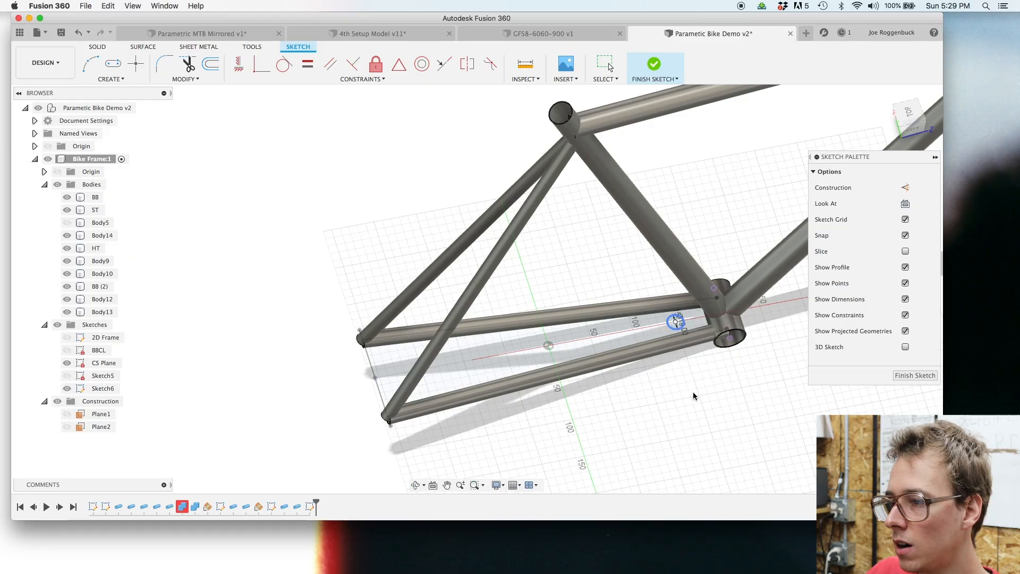
pyautogui.scroll(5, 694, 371)
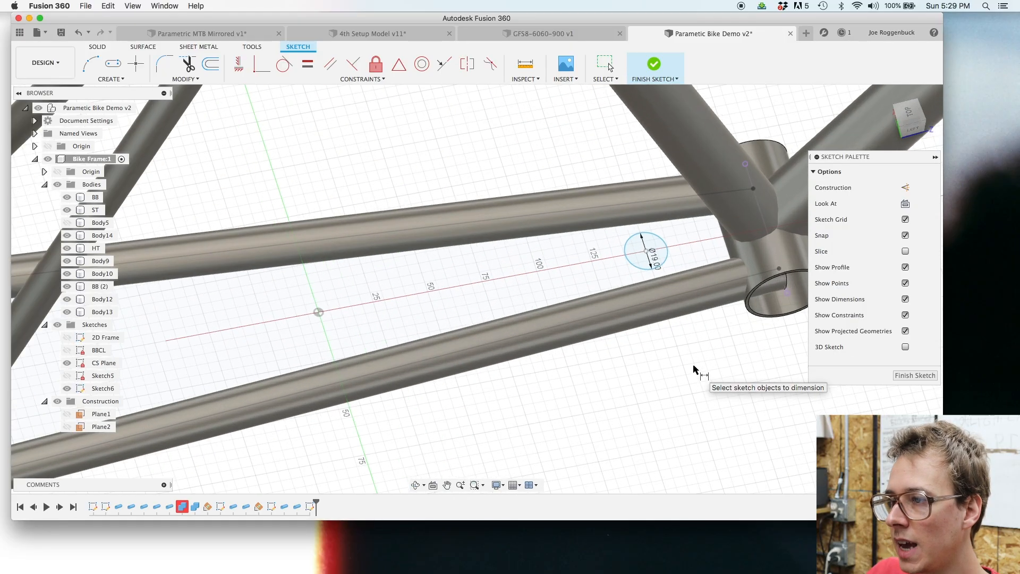
pyautogui.click(667, 247)
pyautogui.moveTo(506, 286); pyautogui.dragTo(821, 283, button='middle')
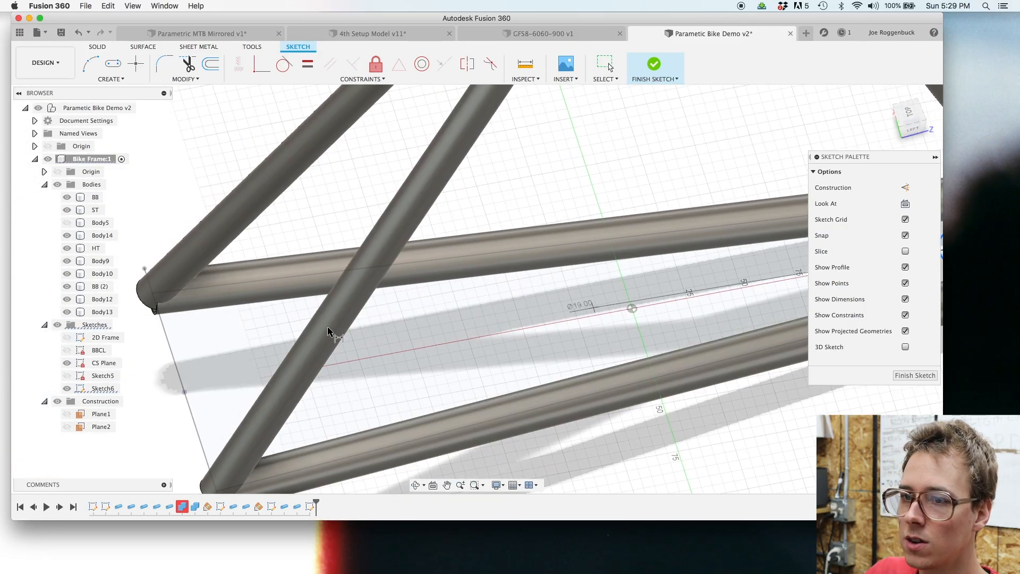
pyautogui.click(185, 395)
pyautogui.scroll(-3, 197, 408)
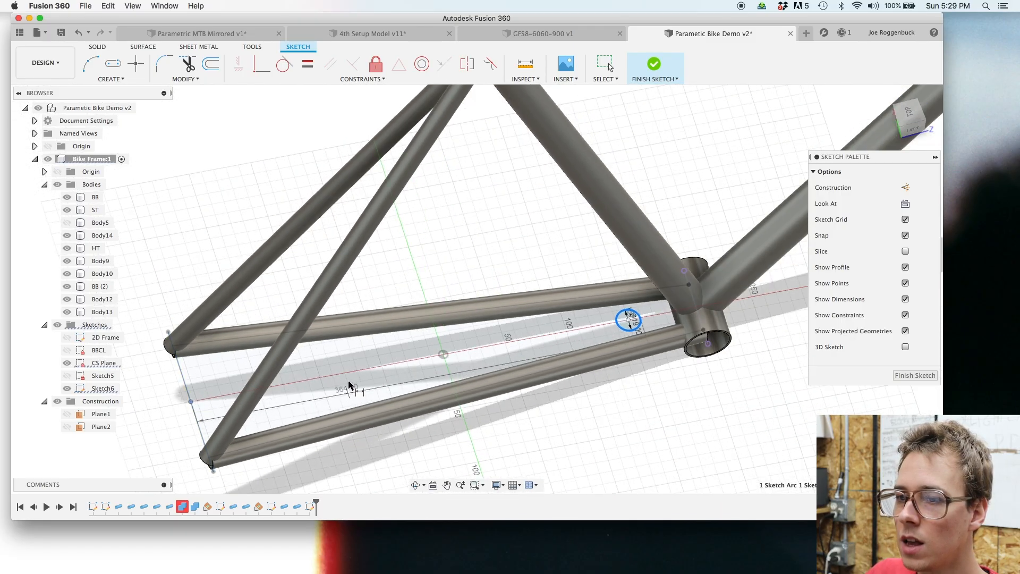
pyautogui.click(572, 424)
pyautogui.moveTo(572, 424); pyautogui.dragTo(560, 355, button='middle')
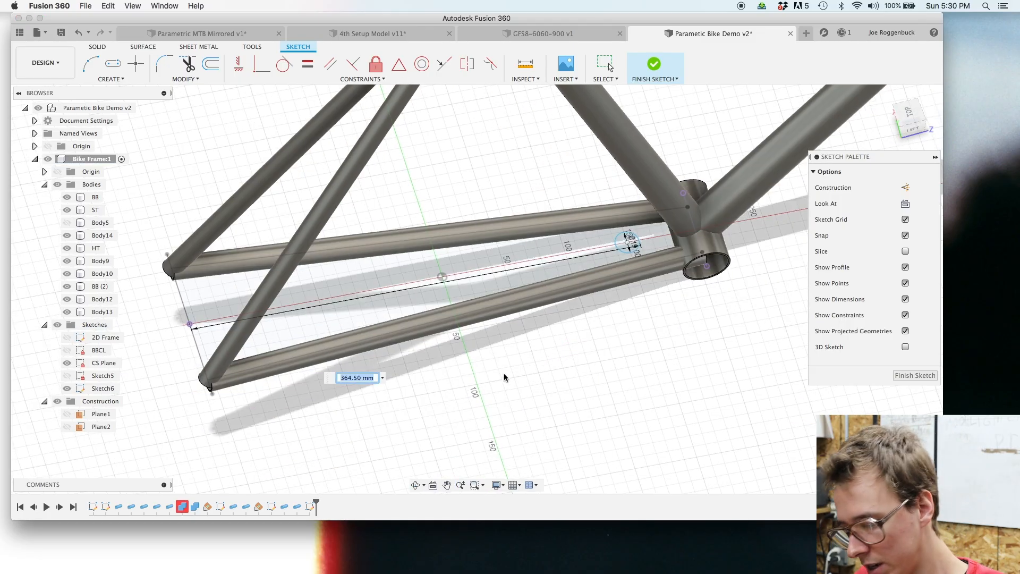
# Step: Set the axle-to-circle dimension to WheelDiameter/2
pyautogui.write('wheel')
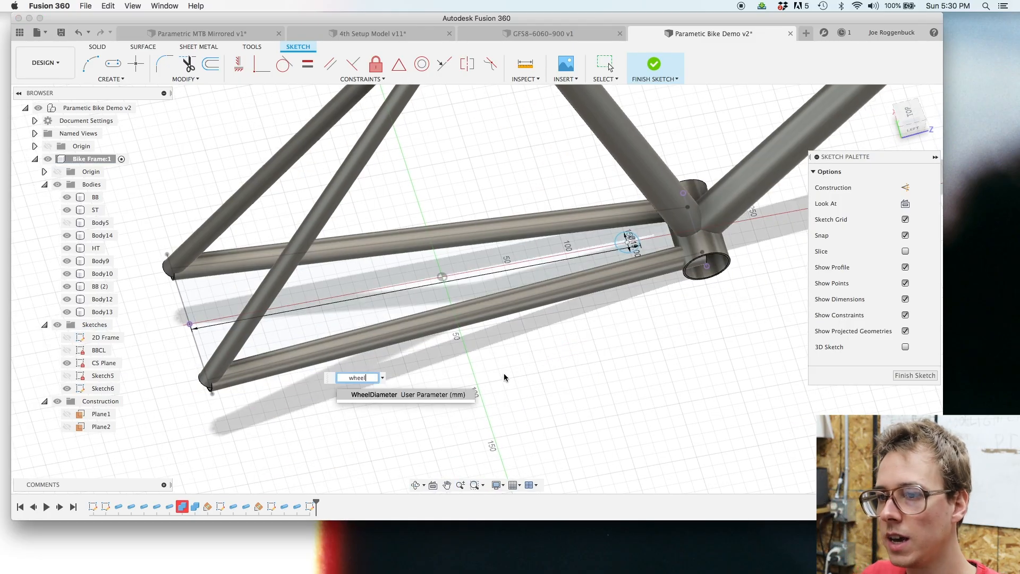
pyautogui.click(433, 394)
pyautogui.write('/2')
pyautogui.press('Return')
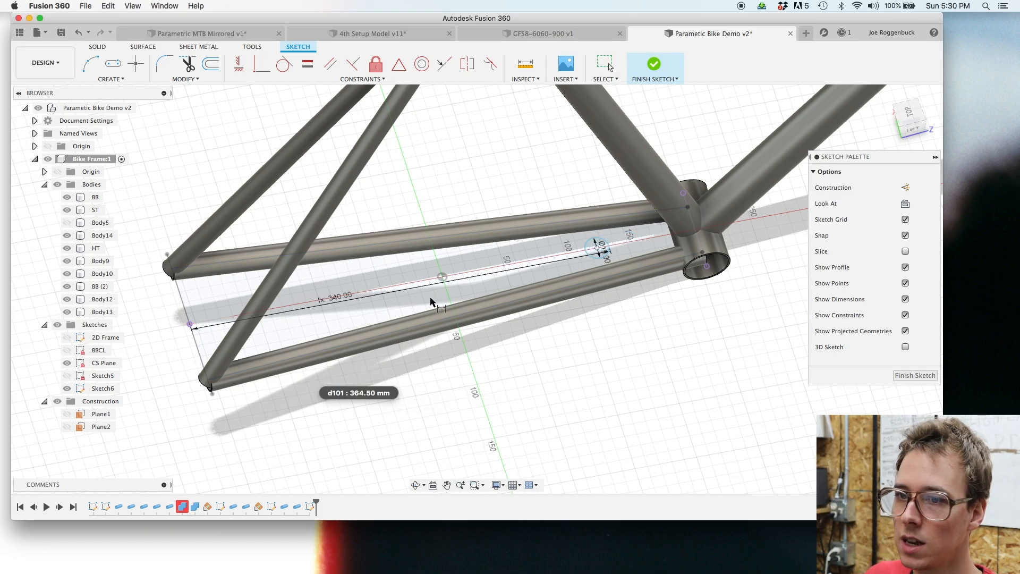
# Step: In the top view, pull the 19 mm circle off the centreline to test whether its sideways position is constrained
pyautogui.moveTo(465, 389); pyautogui.dragTo(548, 382, button='middle')
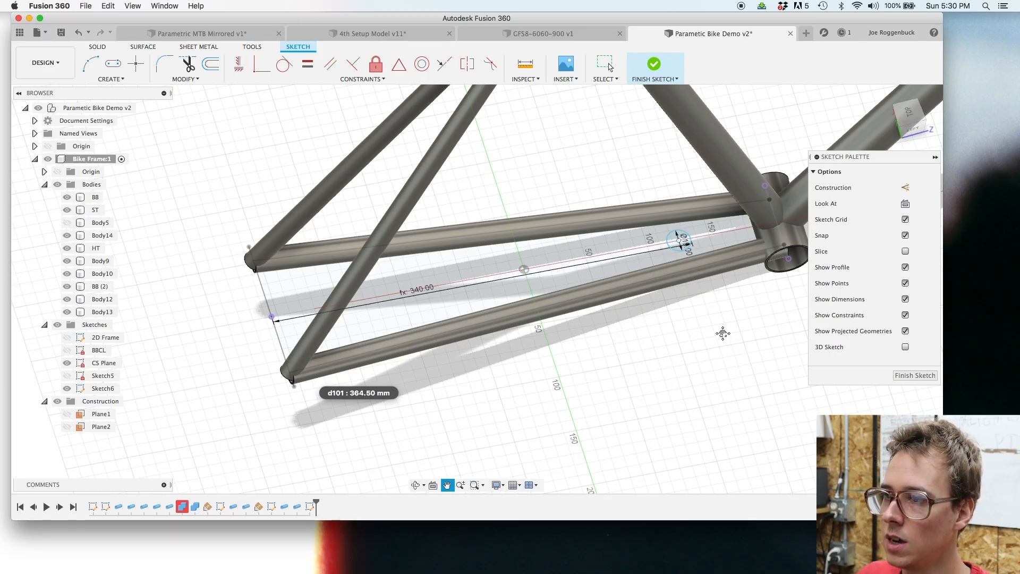
pyautogui.moveTo(723, 333); pyautogui.dragTo(680, 394, button='middle')
pyautogui.scroll(5, 635, 299)
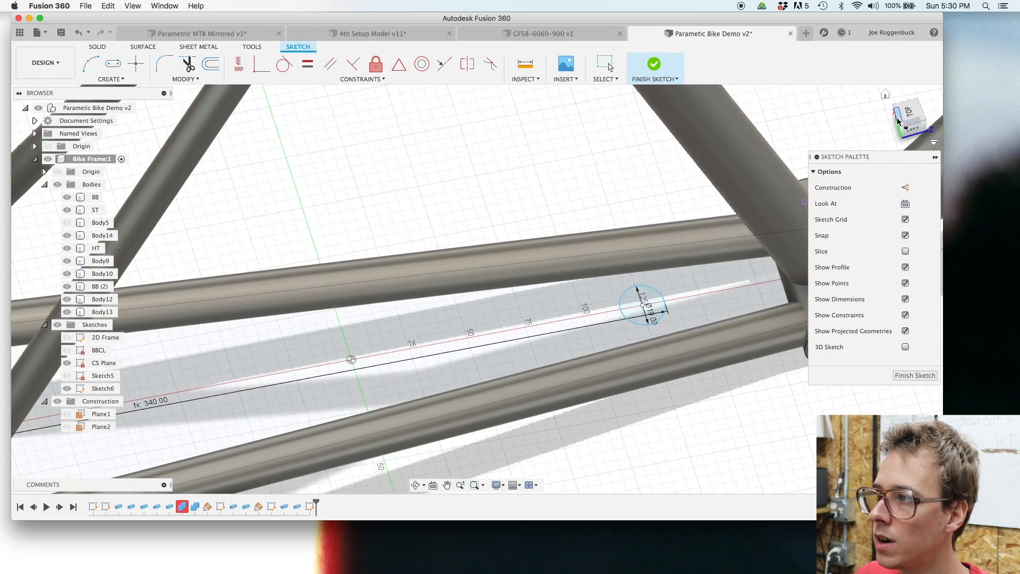
pyautogui.click(908, 115)
pyautogui.moveTo(628, 314); pyautogui.dragTo(663, 328, button='middle')
pyautogui.moveTo(696, 263)
pyautogui.mouseDown()
pyautogui.moveTo(708, 171)
pyautogui.moveTo(725, 198)
pyautogui.moveTo(730, 313)
pyautogui.mouseUp()
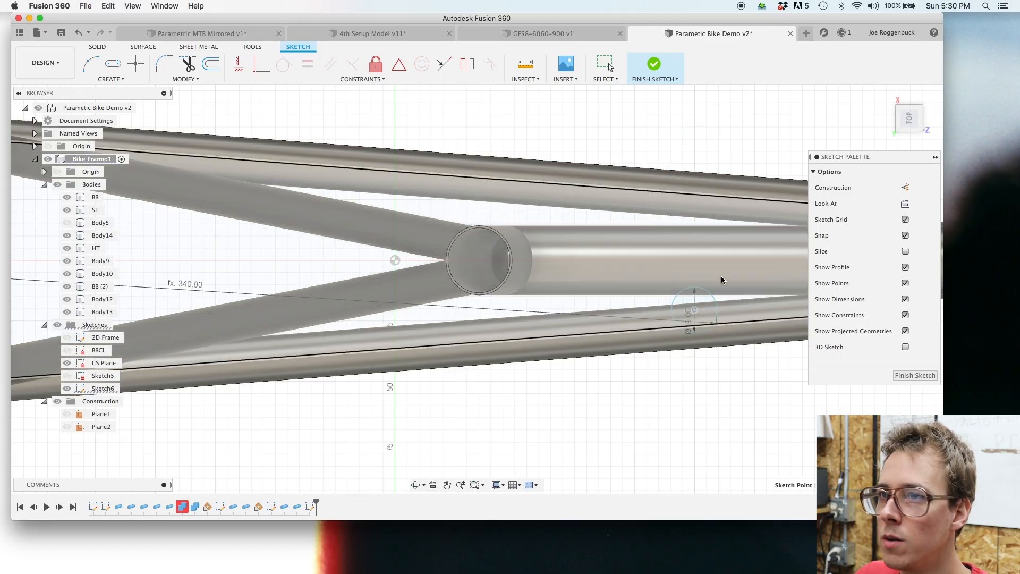
# Step: Apply a Horizontal/Vertical constraint between the circle's centre and the rear axle midpoint, and finish the sketch
pyautogui.click(238, 64)
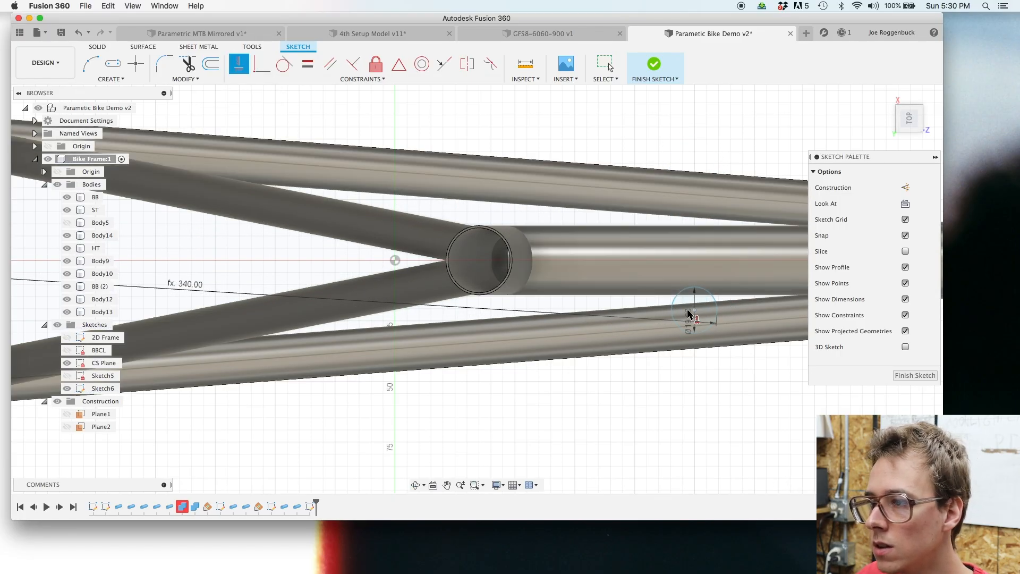
pyautogui.moveTo(244, 257); pyautogui.dragTo(699, 258, button='middle')
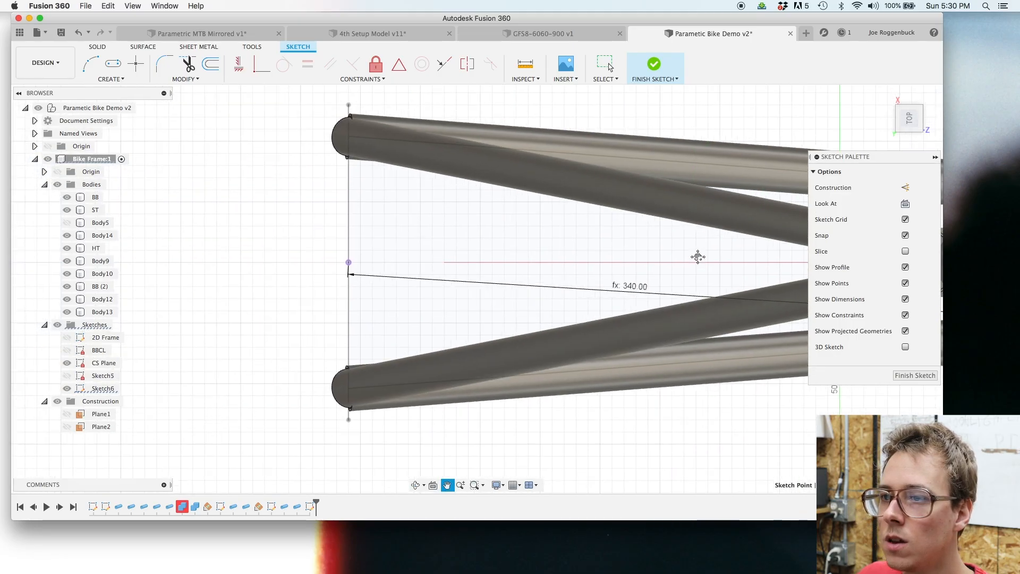
pyautogui.click(362, 264)
pyautogui.scroll(-3, 425, 274)
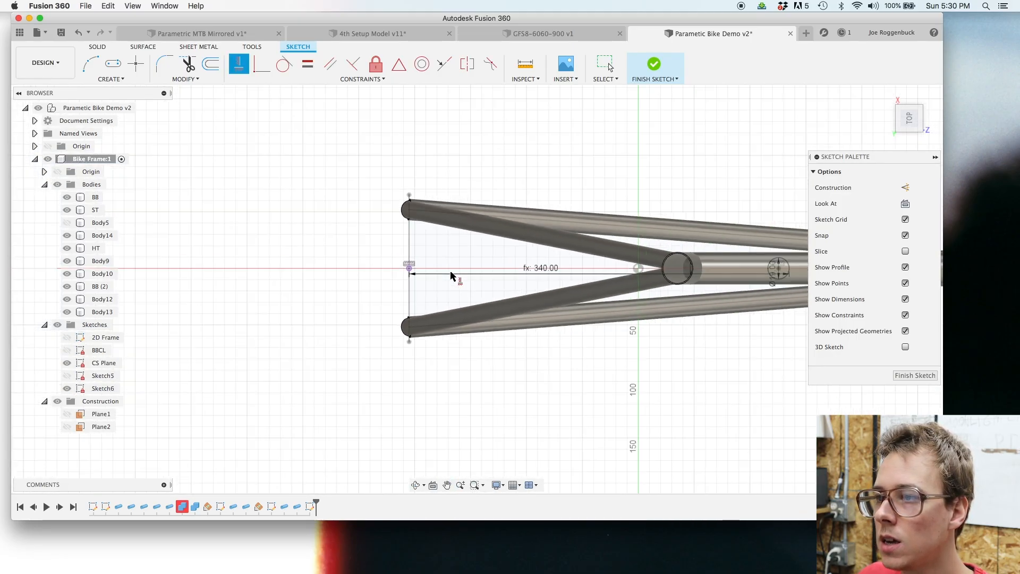
pyautogui.press('Escape')
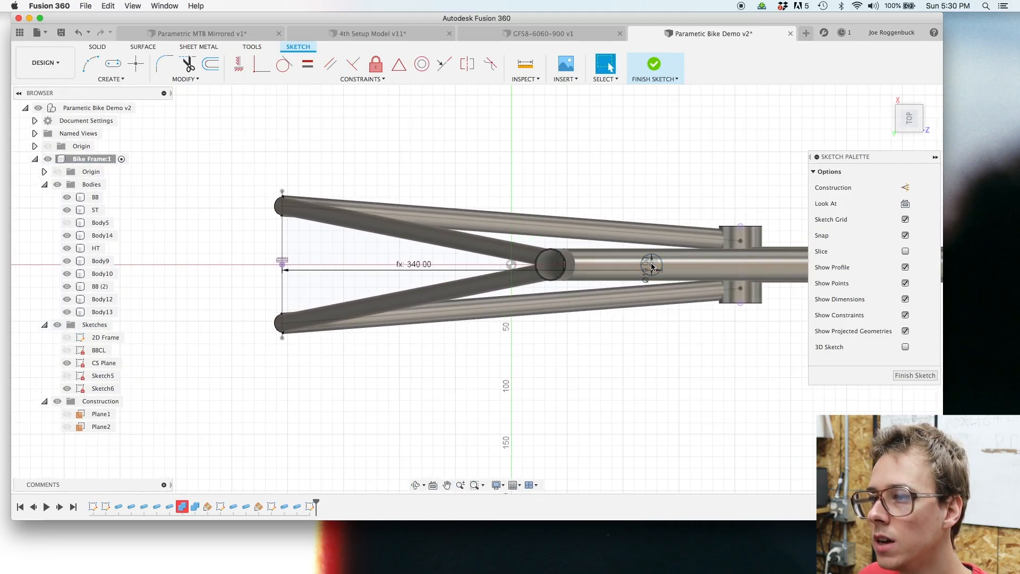
pyautogui.click(678, 283)
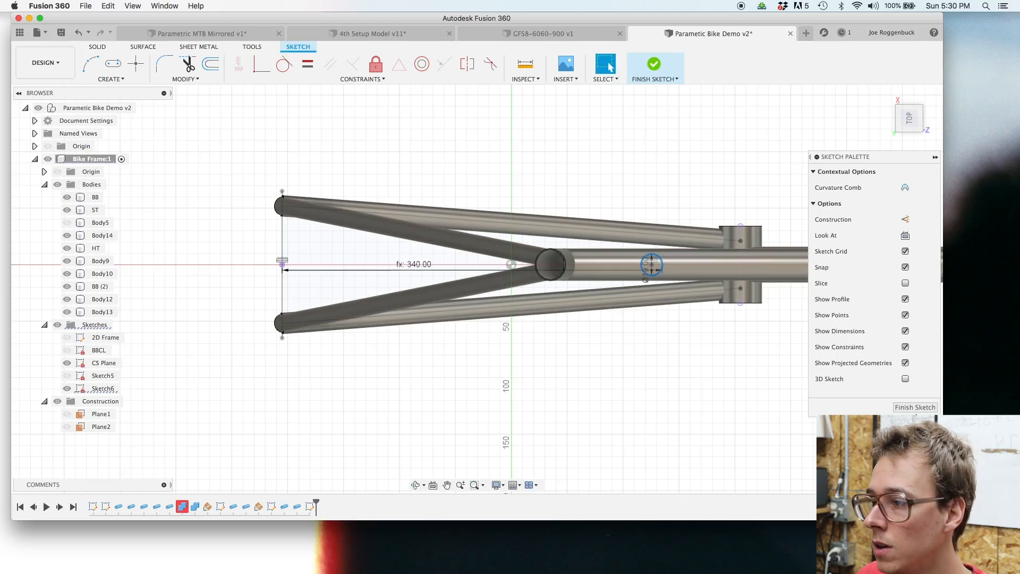
pyautogui.click(915, 408)
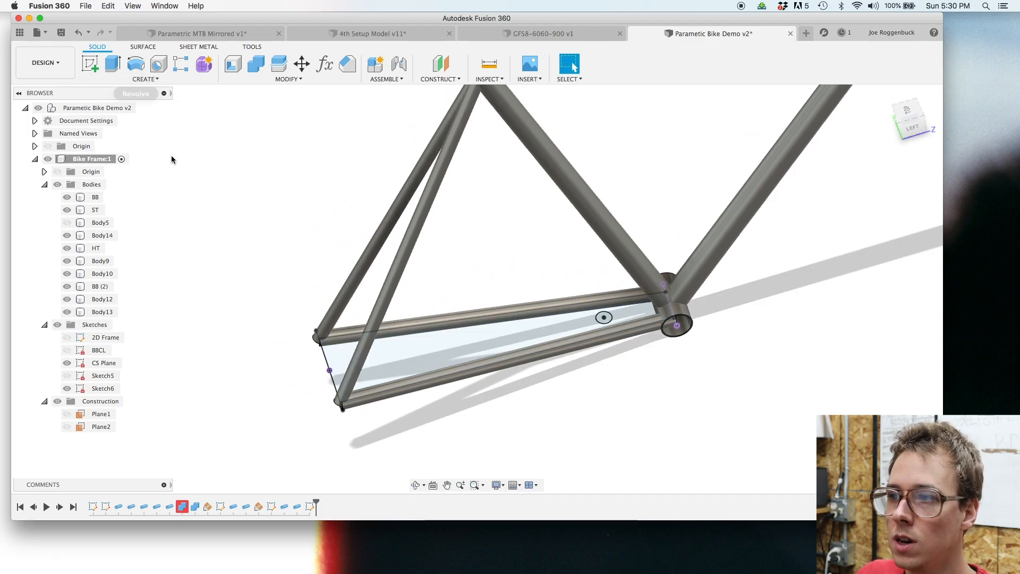
# Step: Start a Revolve with only the 19 mm circle between the chainstays as its profile
pyautogui.click(138, 67)
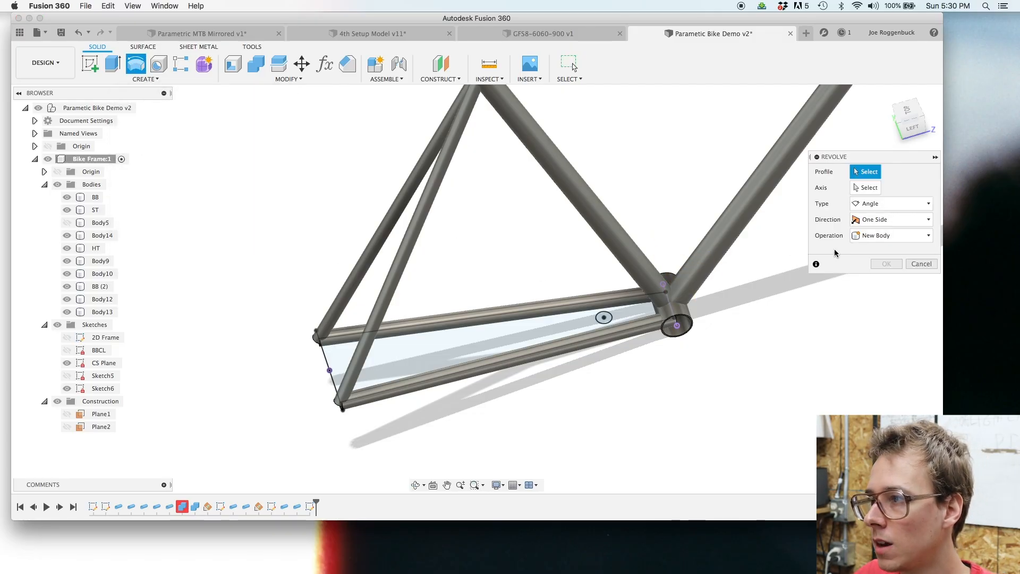
pyautogui.scroll(5, 633, 290)
pyautogui.click(573, 364)
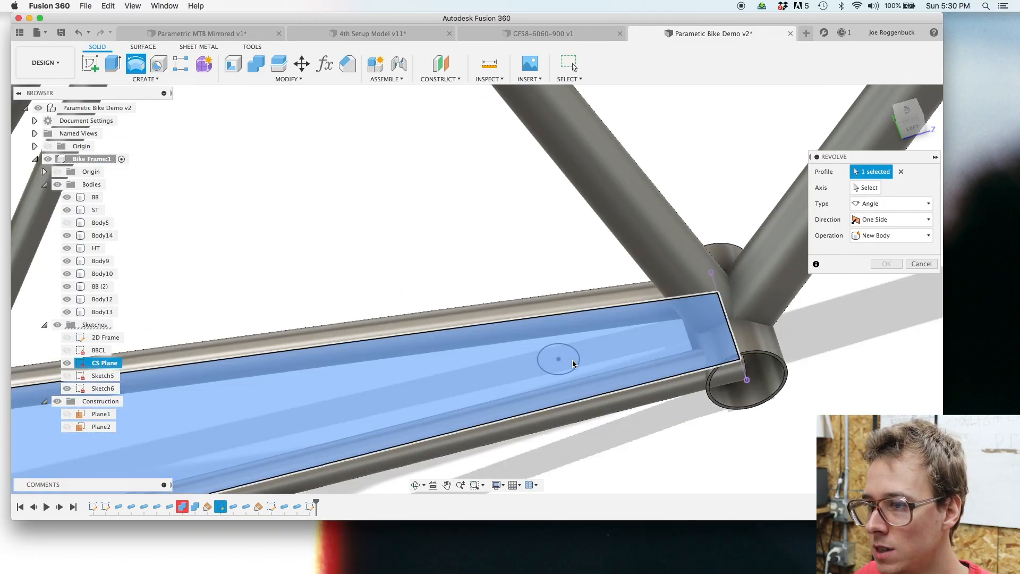
pyautogui.click(901, 171)
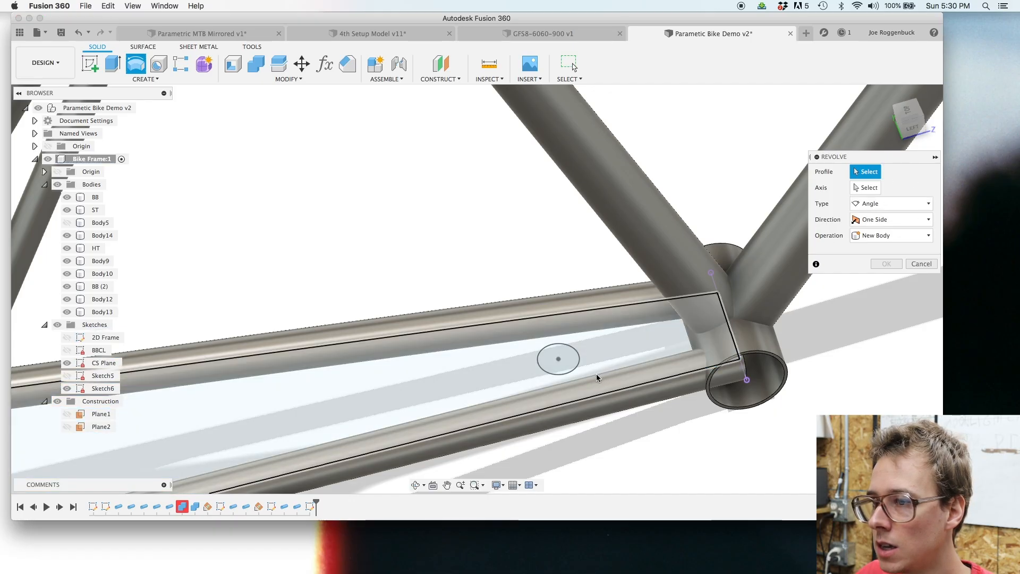
pyautogui.click(567, 373)
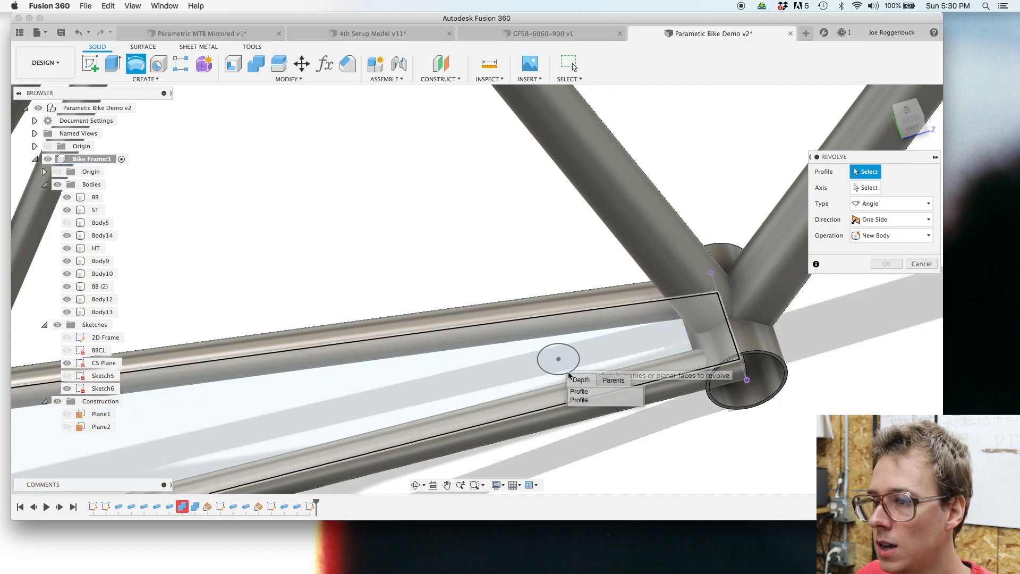
pyautogui.click(579, 399)
pyautogui.scroll(-3, 835, 420)
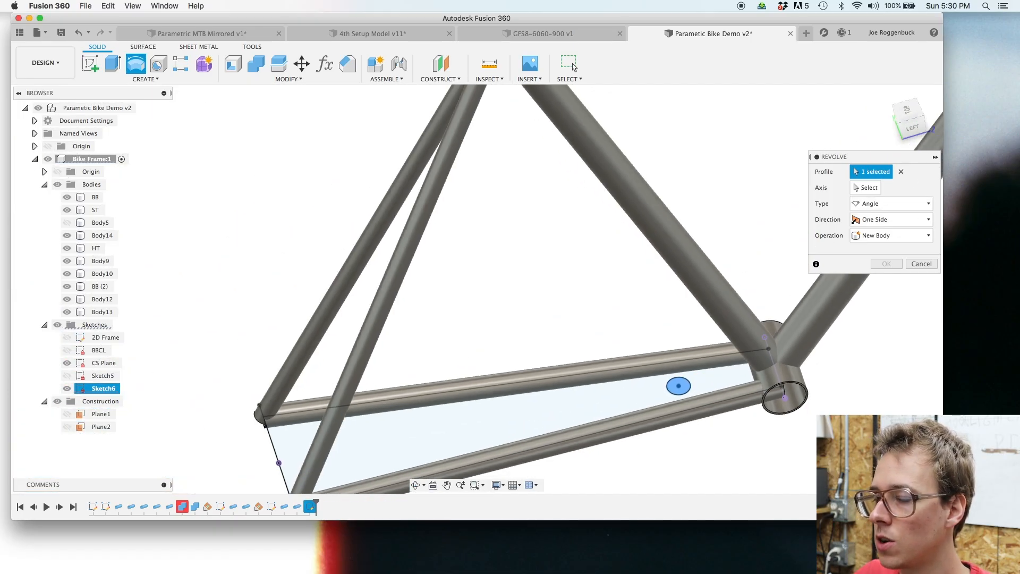
# Step: Revolve the circle 360 degrees about the rear axle line of the CS Plane sketch as a new component
pyautogui.click(860, 190)
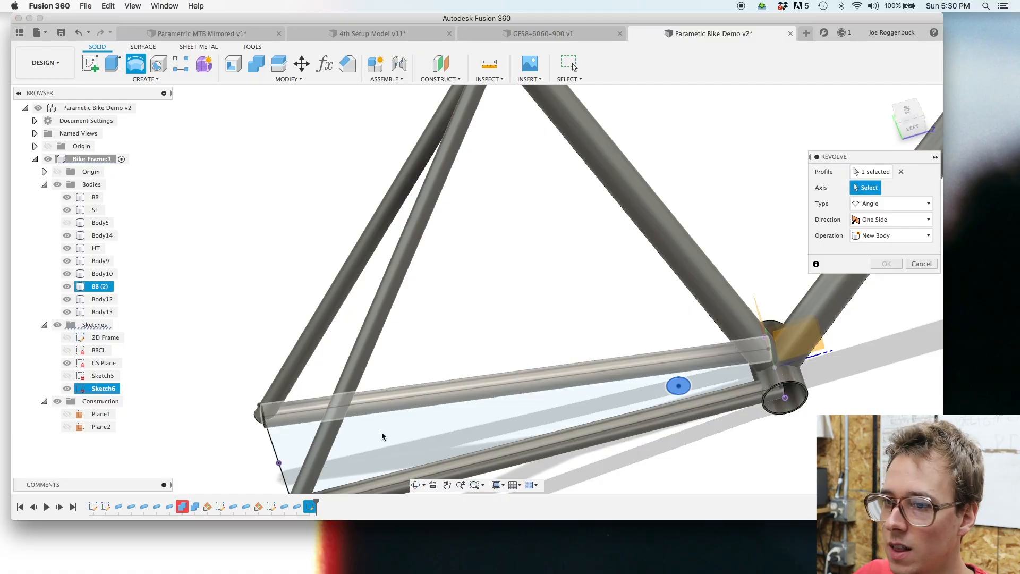
pyautogui.scroll(-3, 341, 410)
pyautogui.click(333, 408)
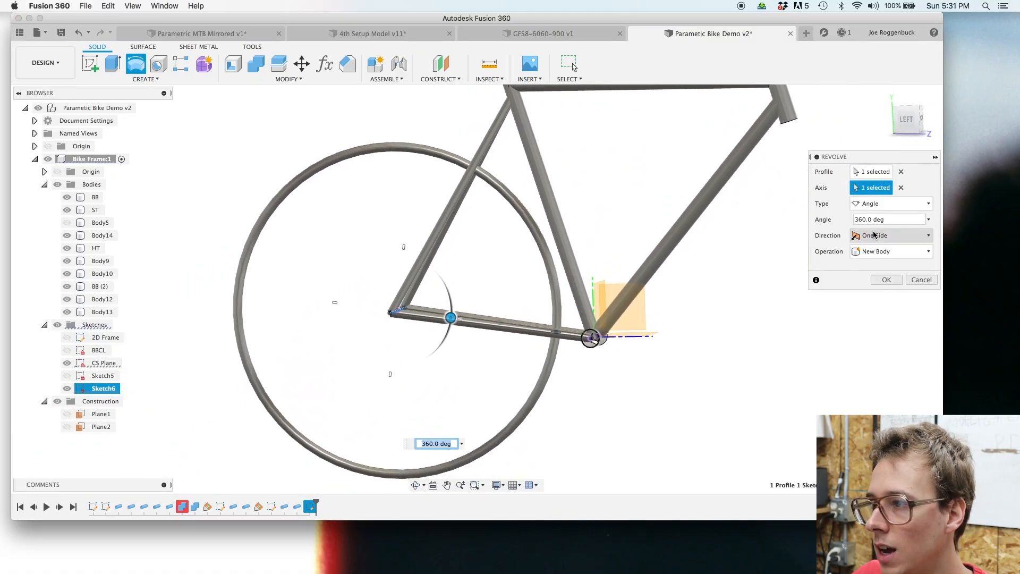
pyautogui.scroll(-3, 887, 226)
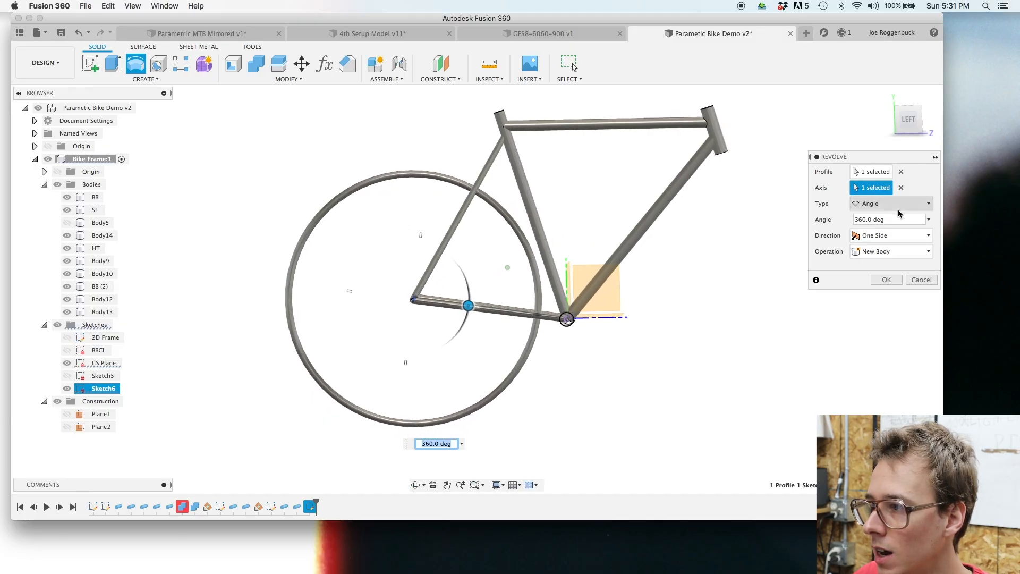
pyautogui.click(893, 252)
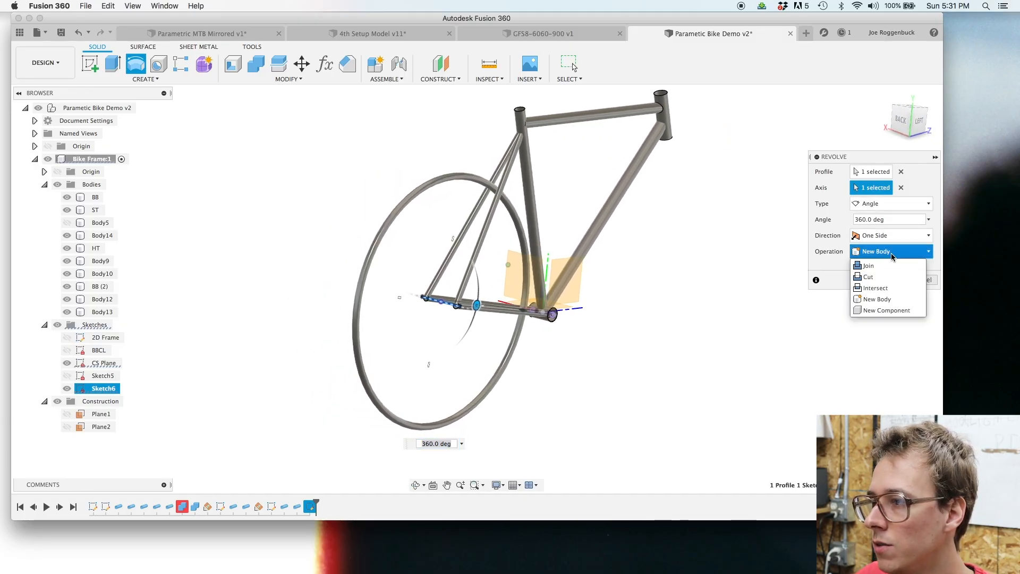
pyautogui.click(883, 309)
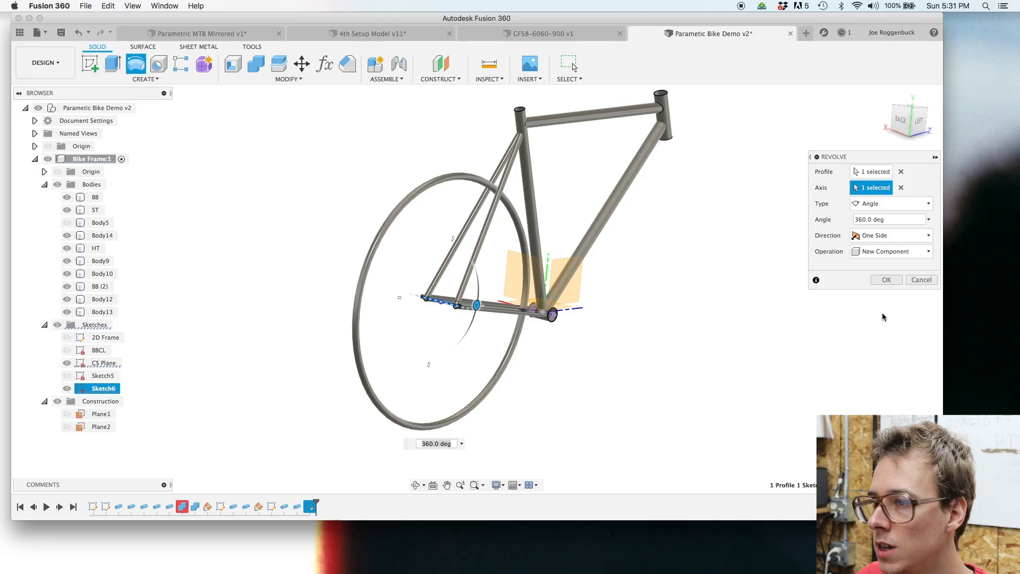
pyautogui.click(887, 279)
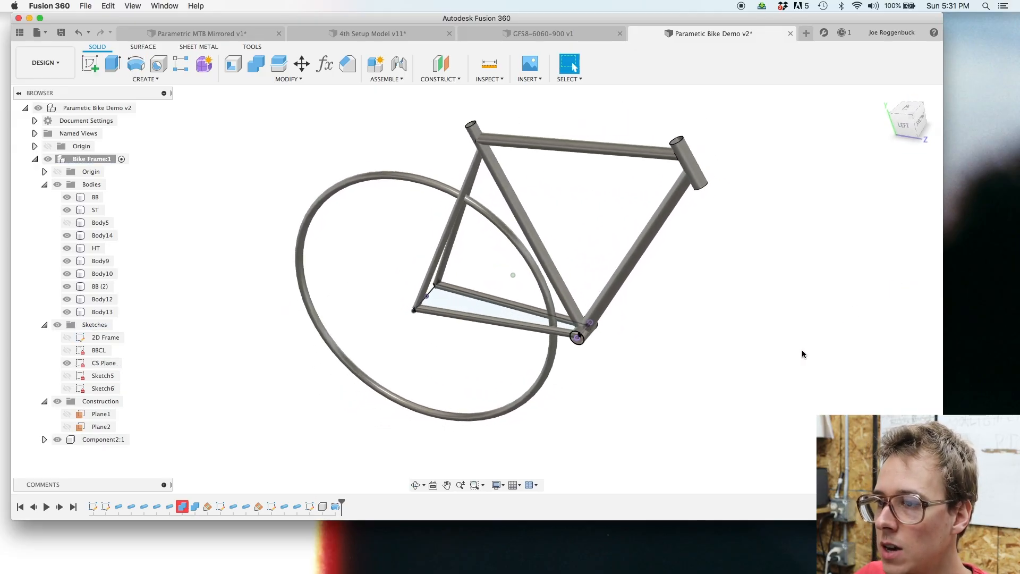
# Step: Hide the CS Plane sketch, show the 2D Frame sketch, and compare the revolved wheel with its rear wheel circle and ground line
pyautogui.click(67, 363)
pyautogui.moveTo(290, 385)
pyautogui.keyDown('shift'); pyautogui.mouseDown(button='middle')
pyautogui.moveTo(320, 419)
pyautogui.moveTo(273, 415)
pyautogui.moveTo(283, 394)
pyautogui.mouseUp(button='middle'); pyautogui.keyUp('shift')
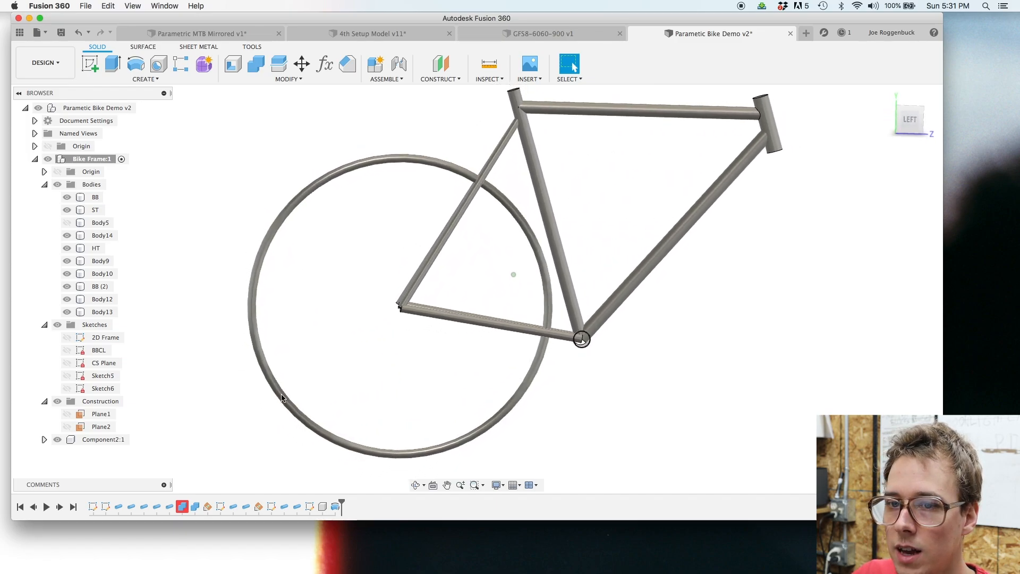
pyautogui.click(67, 337)
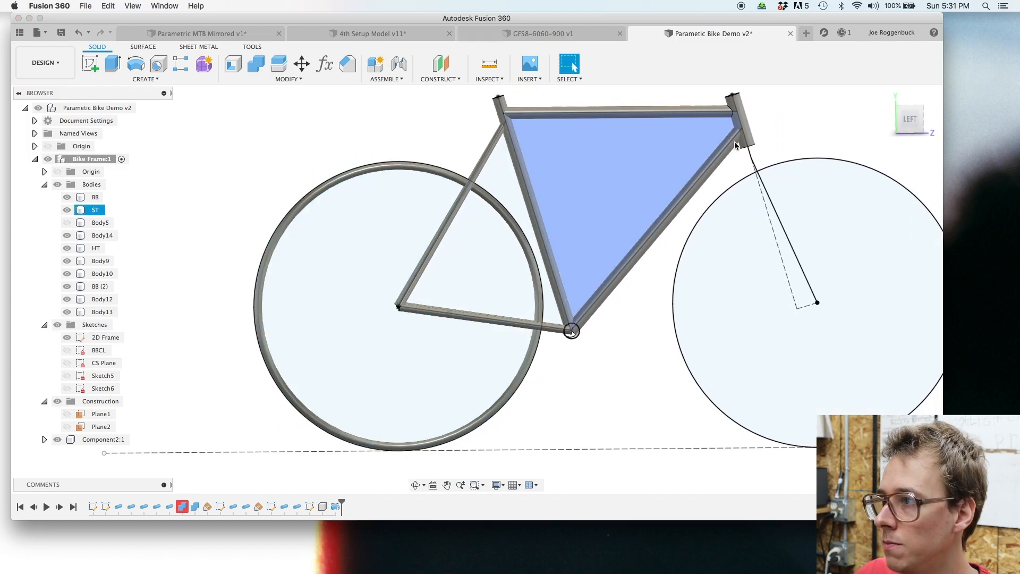
pyautogui.click(921, 122)
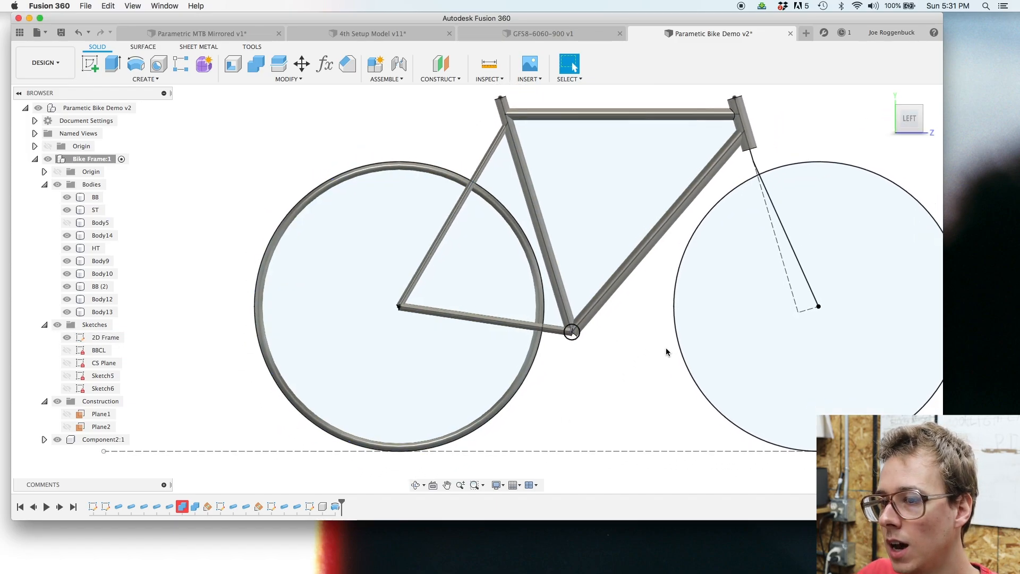
pyautogui.scroll(10, 415, 450)
pyautogui.moveTo(380, 465); pyautogui.dragTo(434, 391, button='middle')
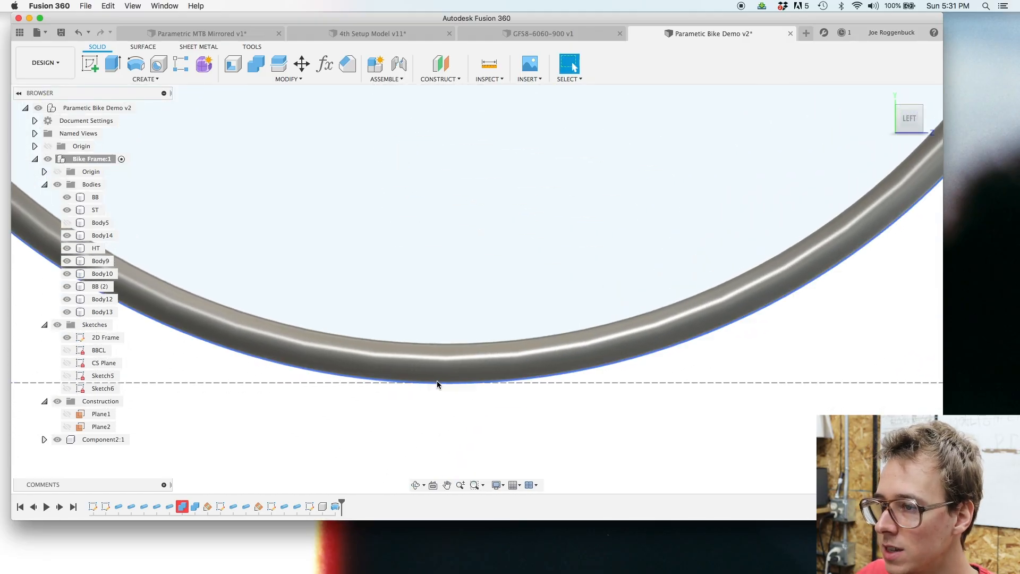
# Step: Set the WheelDiameter user parameter to 685 mm
pyautogui.scroll(-5, 436, 380)
pyautogui.scroll(-5, 435, 381)
pyautogui.moveTo(597, 369); pyautogui.dragTo(524, 401, button='middle')
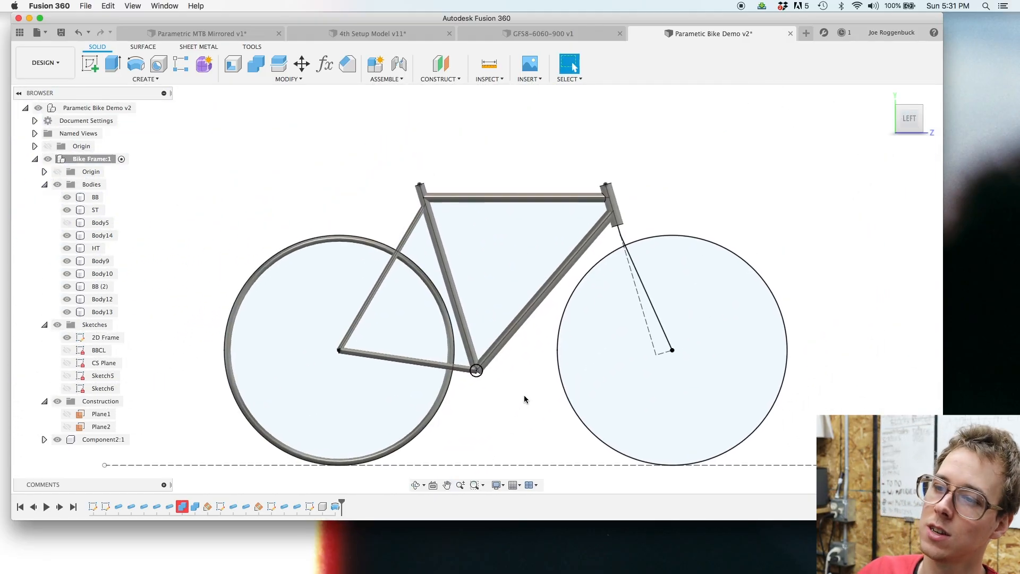
pyautogui.scroll(-2, 524, 394)
pyautogui.click(324, 64)
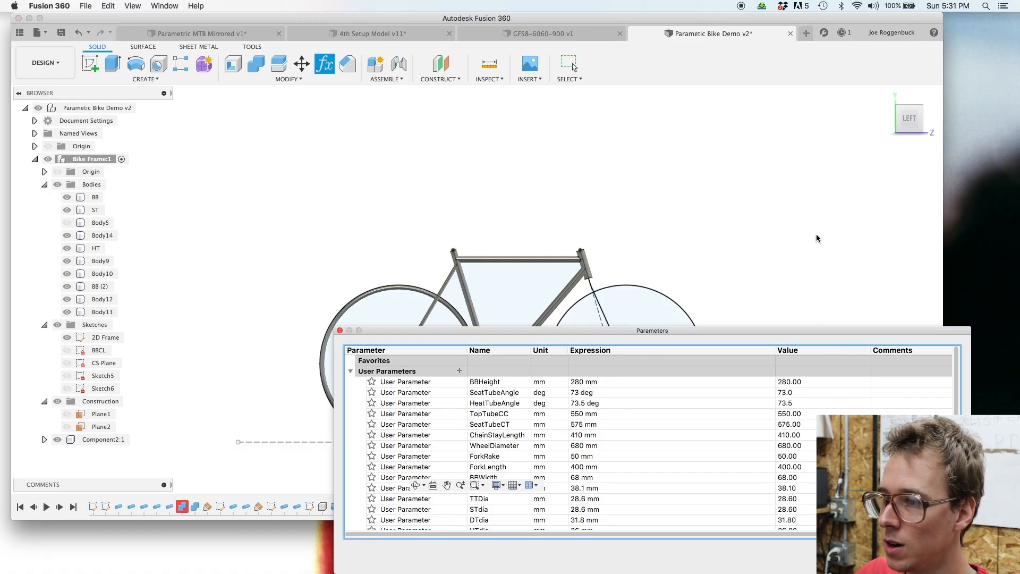
pyautogui.scroll(-3, 592, 424)
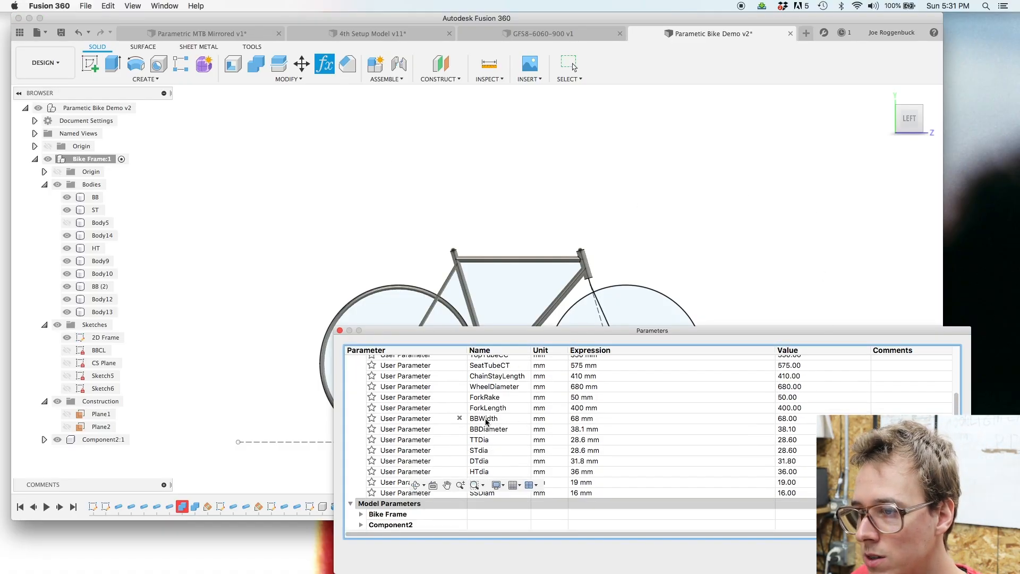
pyautogui.doubleClick(594, 387)
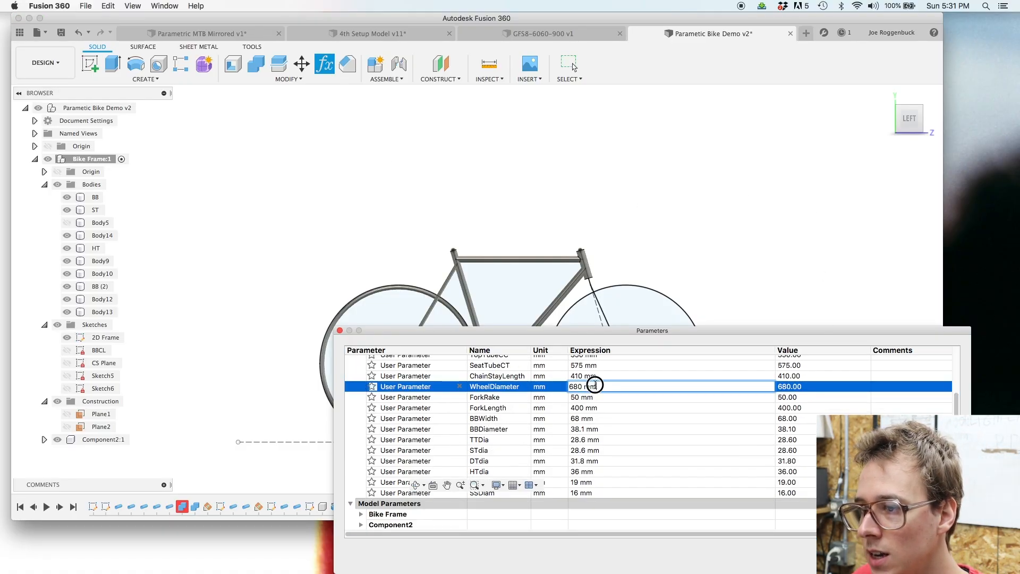
pyautogui.write('685')
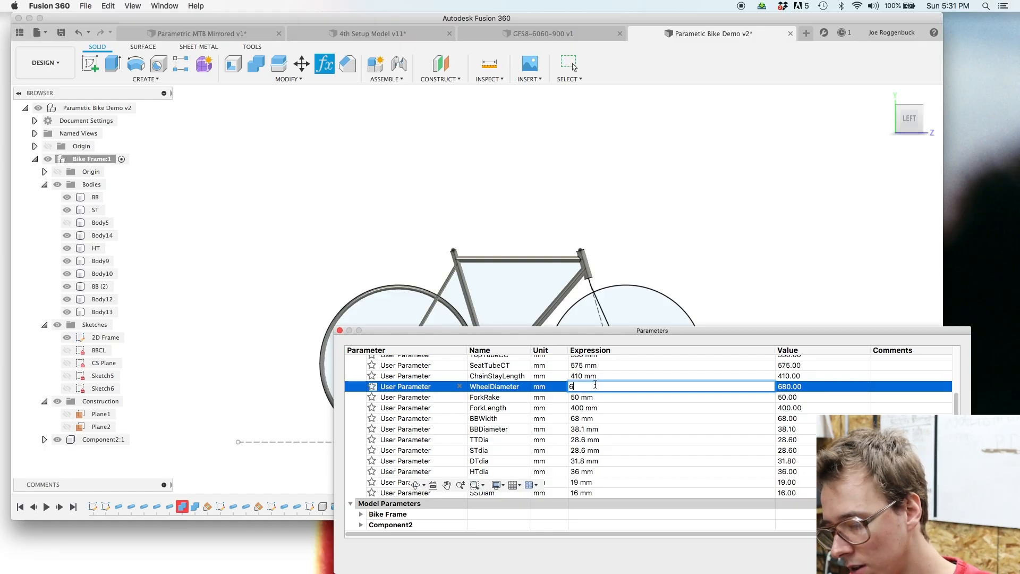
pyautogui.press('Return')
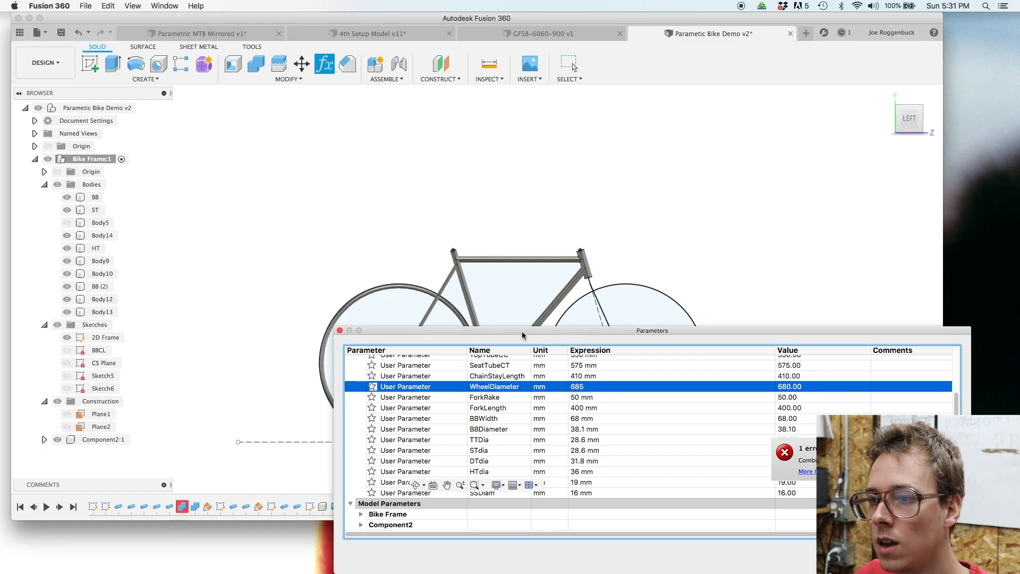
# Step: Compare the updated rear wheel with the 2D Frame sketch's wheel circle and ground line, and close the parameters list
pyautogui.moveTo(523, 336); pyautogui.dragTo(748, 287)
pyautogui.scroll(5, 410, 431)
pyautogui.scroll(-8, 319, 416)
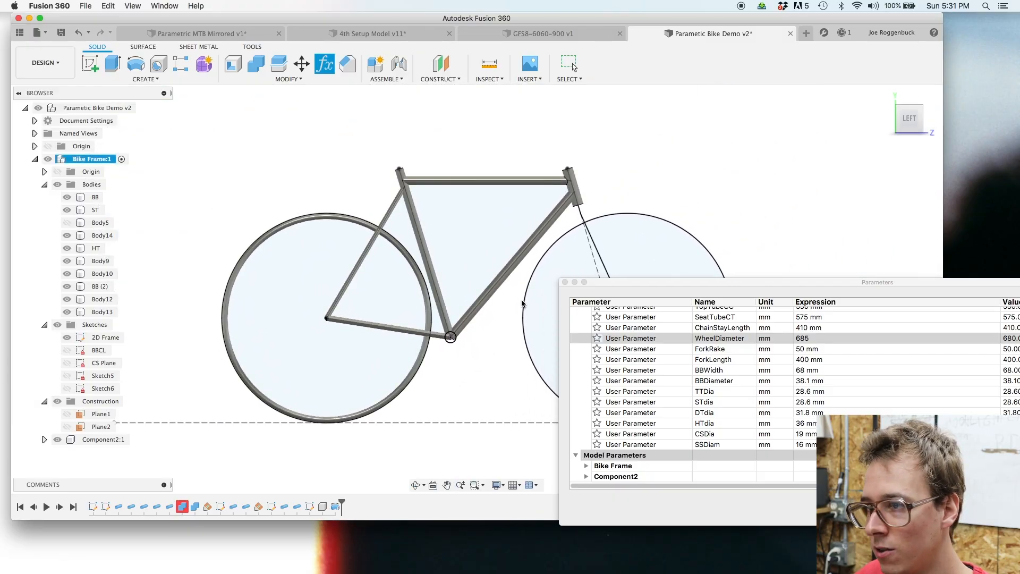
pyautogui.click(565, 282)
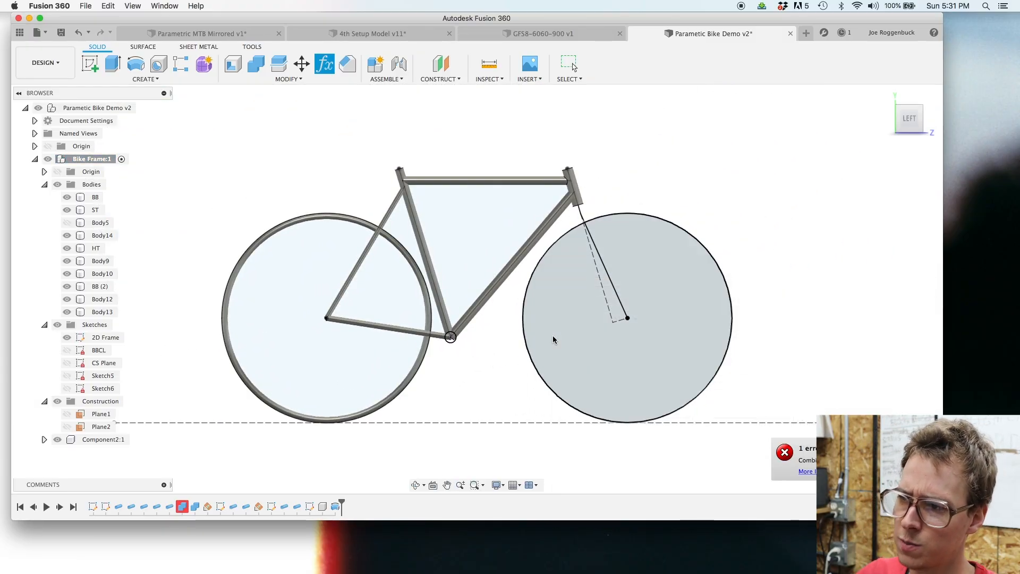
pyautogui.moveTo(553, 340); pyautogui.dragTo(688, 256, button='middle')
pyautogui.moveTo(651, 309); pyautogui.dragTo(573, 361, button='middle')
pyautogui.scroll(-3, 570, 358)
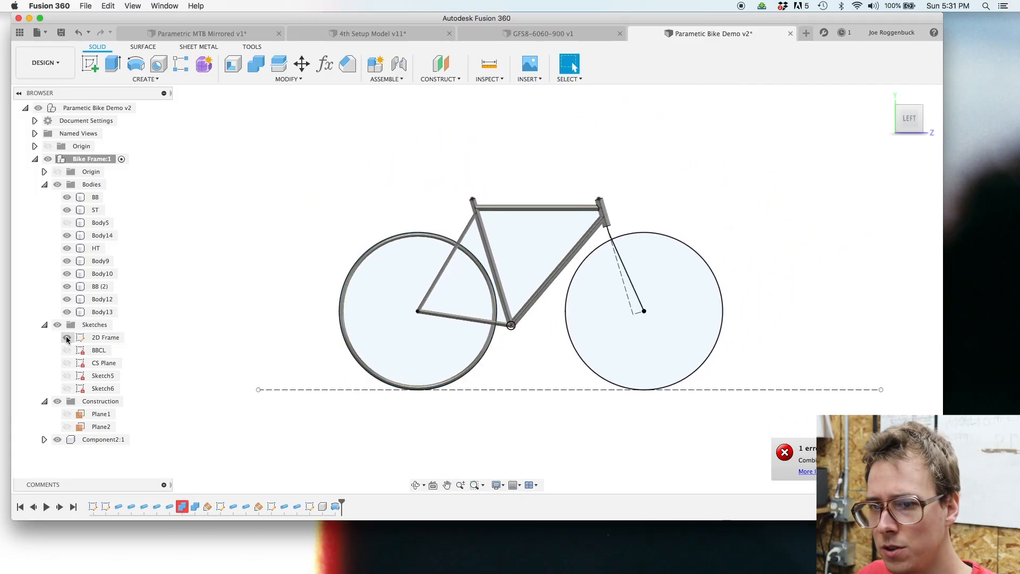
# Step: Hide the 2D Frame sketch and inspect how the rear wheel fits between the chainstays and seatstays from several angles
pyautogui.click(66, 338)
pyautogui.scroll(4, 515, 371)
pyautogui.moveTo(515, 370)
pyautogui.keyDown('shift'); pyautogui.mouseDown(button='middle')
pyautogui.moveTo(534, 362)
pyautogui.moveTo(546, 406)
pyautogui.moveTo(517, 383)
pyautogui.mouseUp(button='middle'); pyautogui.keyUp('shift')
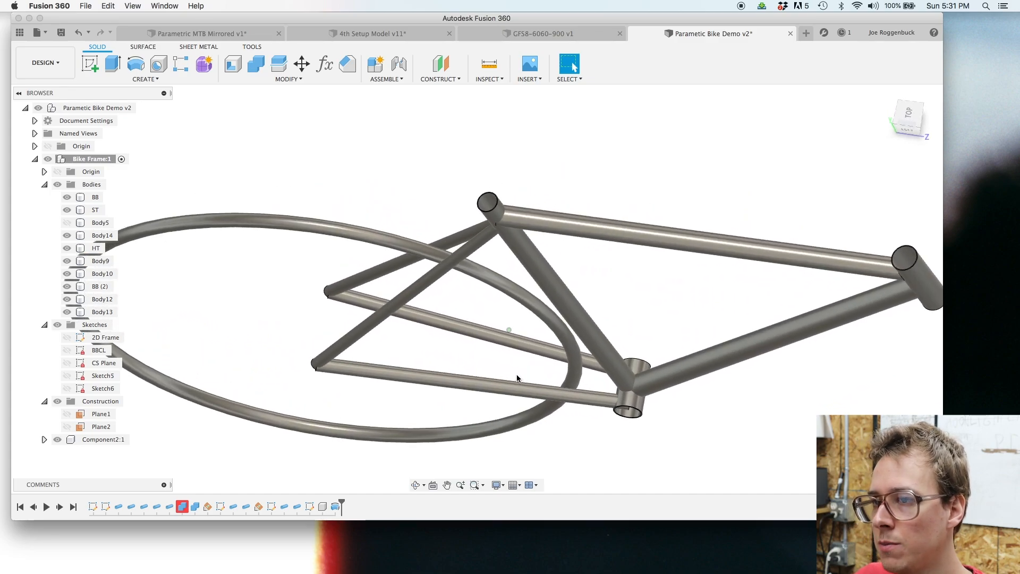
pyautogui.scroll(3, 293, 410)
pyautogui.scroll(-4, 293, 411)
pyautogui.keyDown('shift'); pyautogui.moveTo(294, 410); pyautogui.dragTo(422, 398, button='middle'); pyautogui.keyUp('shift')
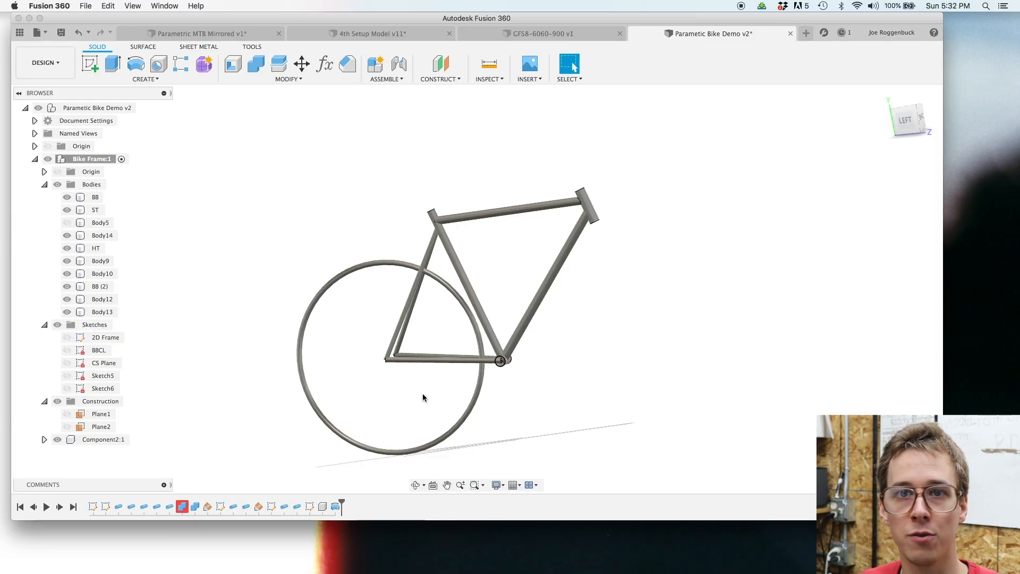
pyautogui.keyDown('shift'); pyautogui.moveTo(510, 331); pyautogui.dragTo(515, 365, button='middle'); pyautogui.keyUp('shift')
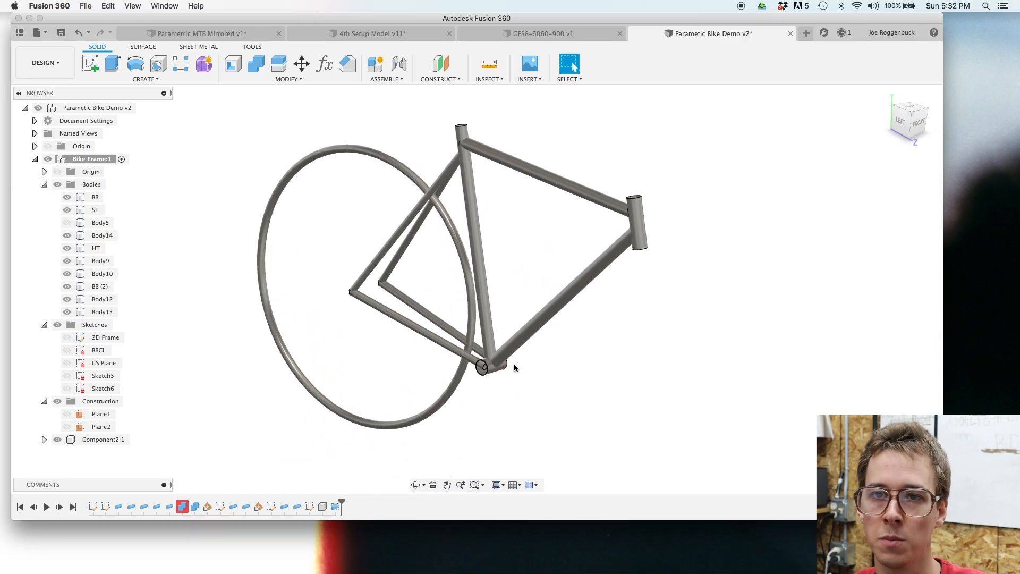